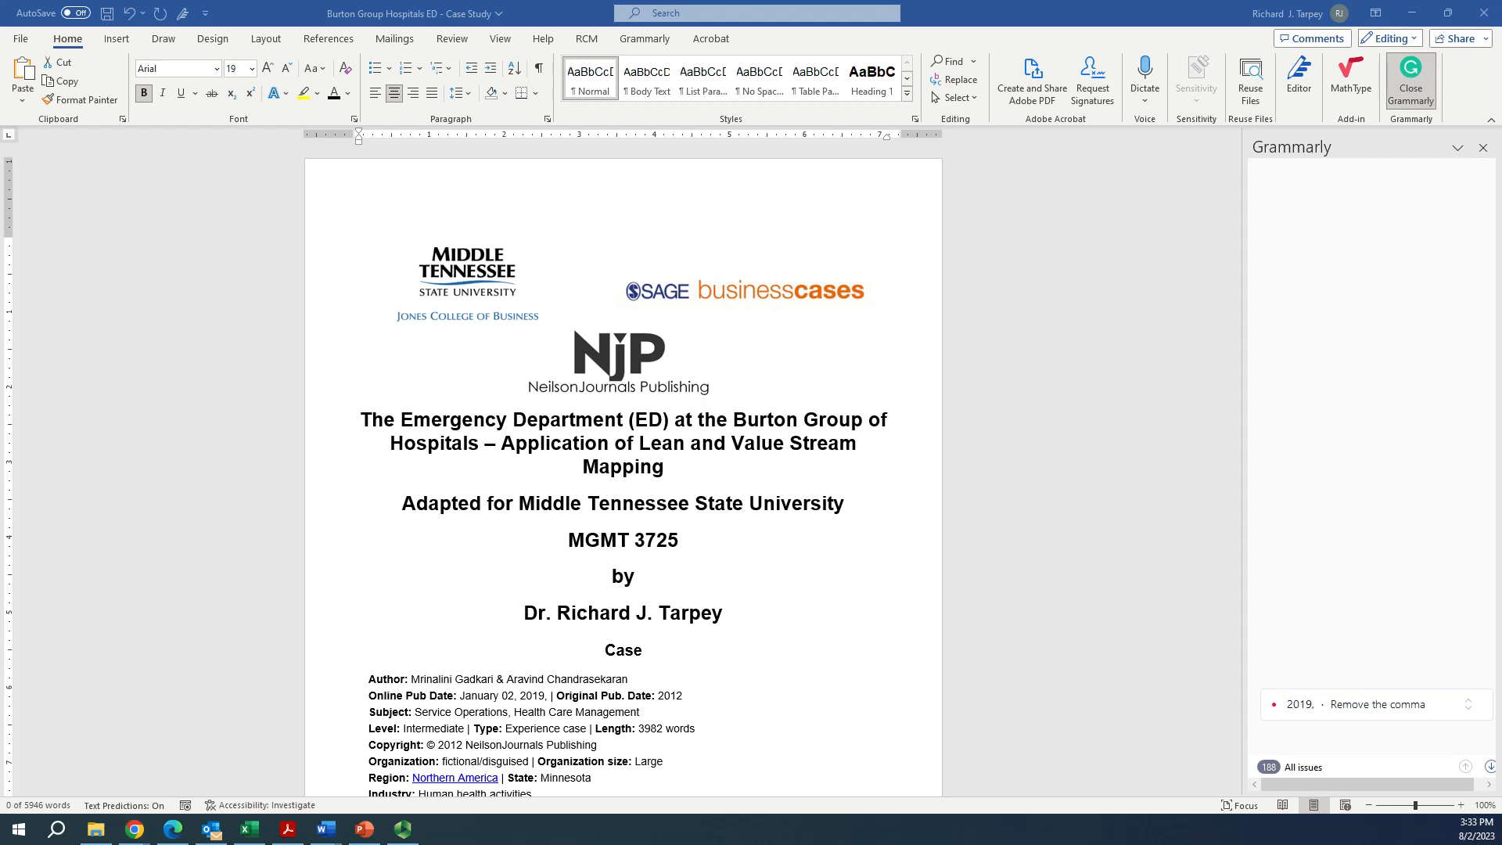
Switch to the Lean Project Management course in Chrome and open the Module #4 - Project WBS assignment from its content
key(alt+Tab)
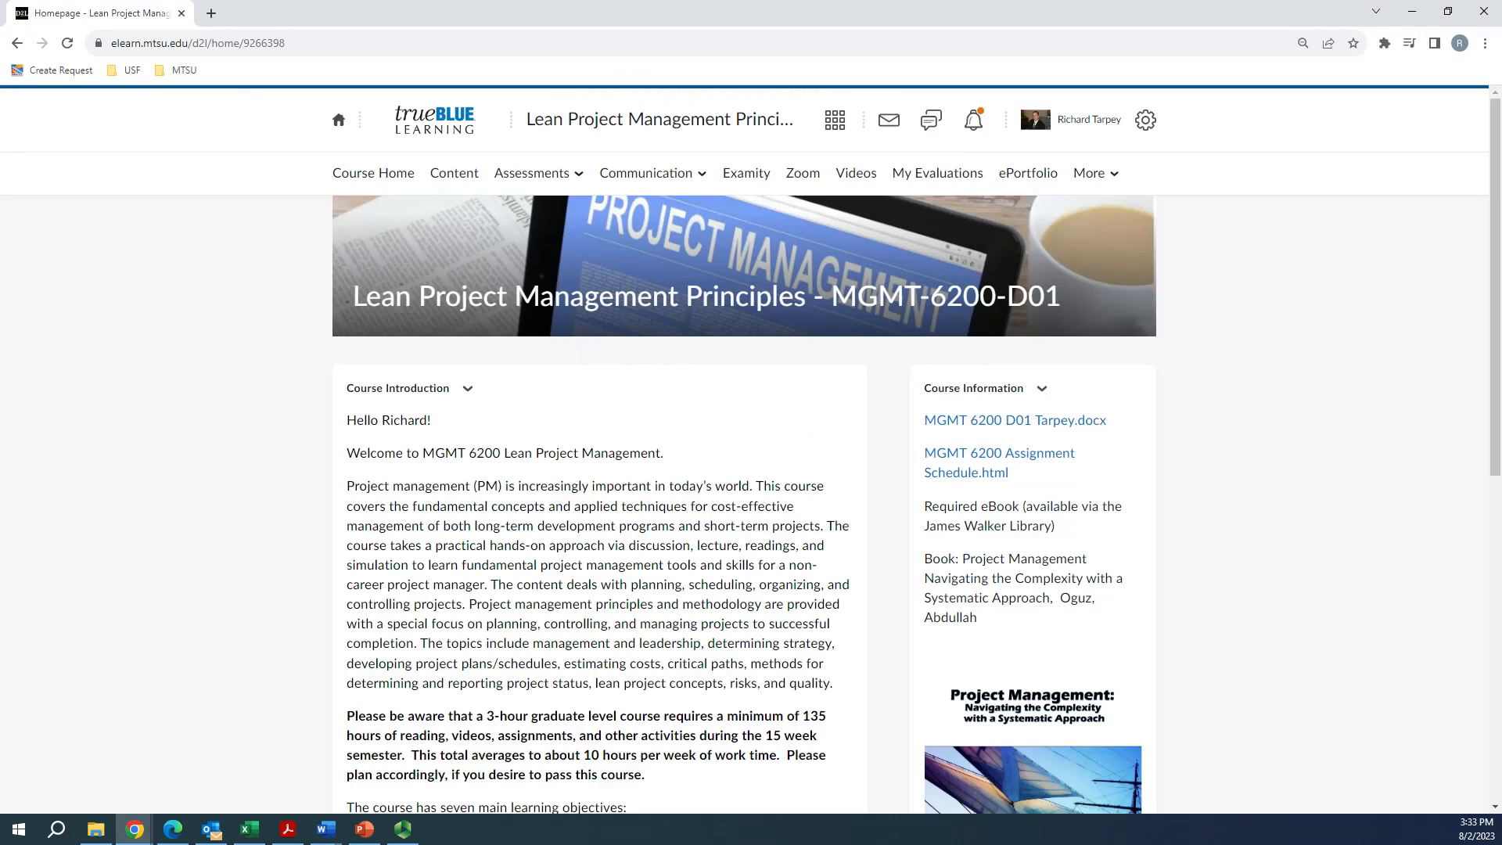
click(454, 173)
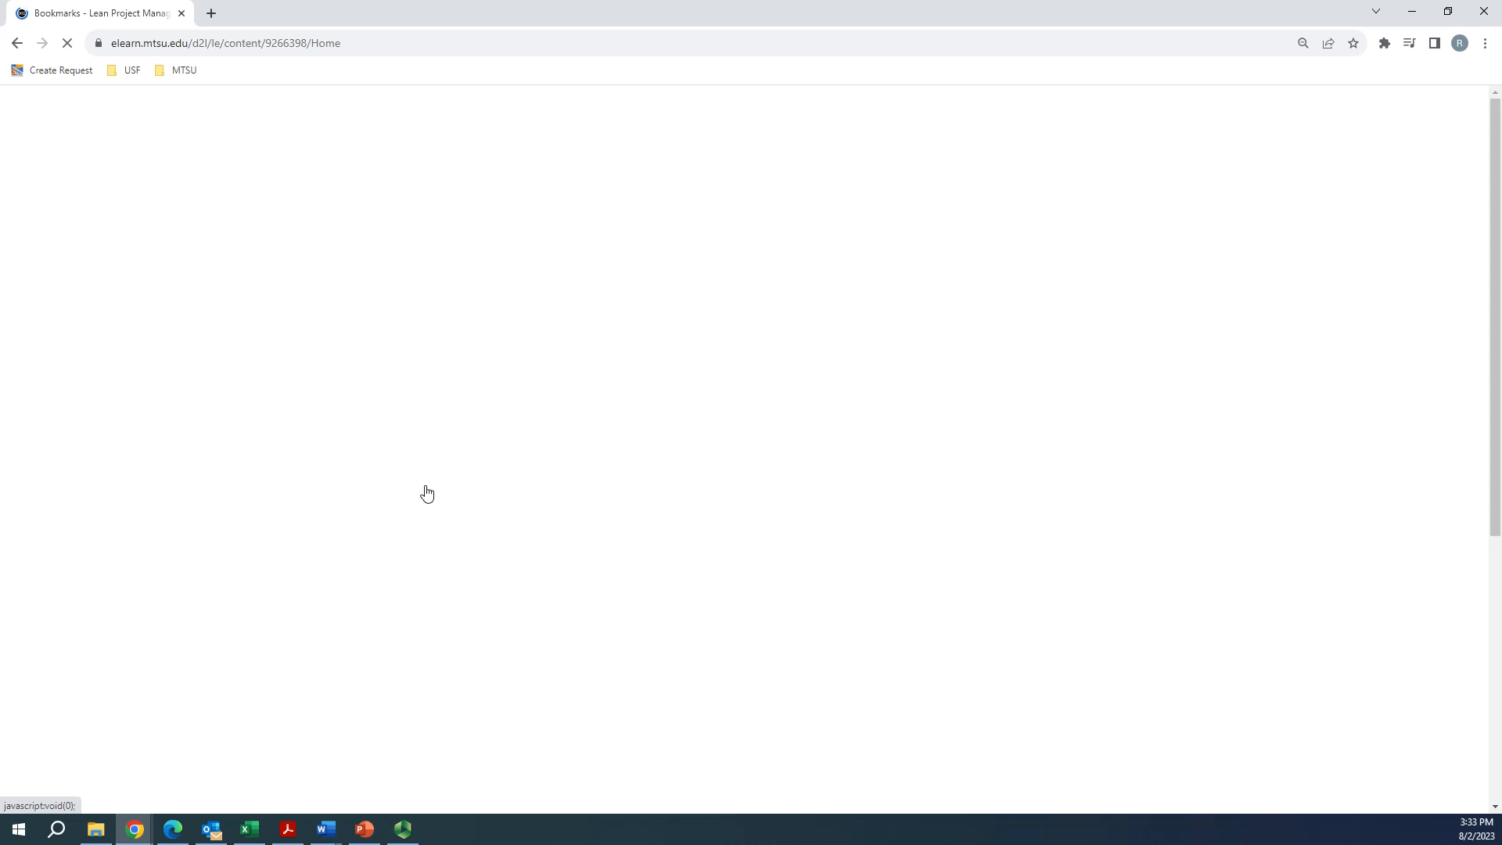
scroll(260, 682, down, 5)
click(417, 432)
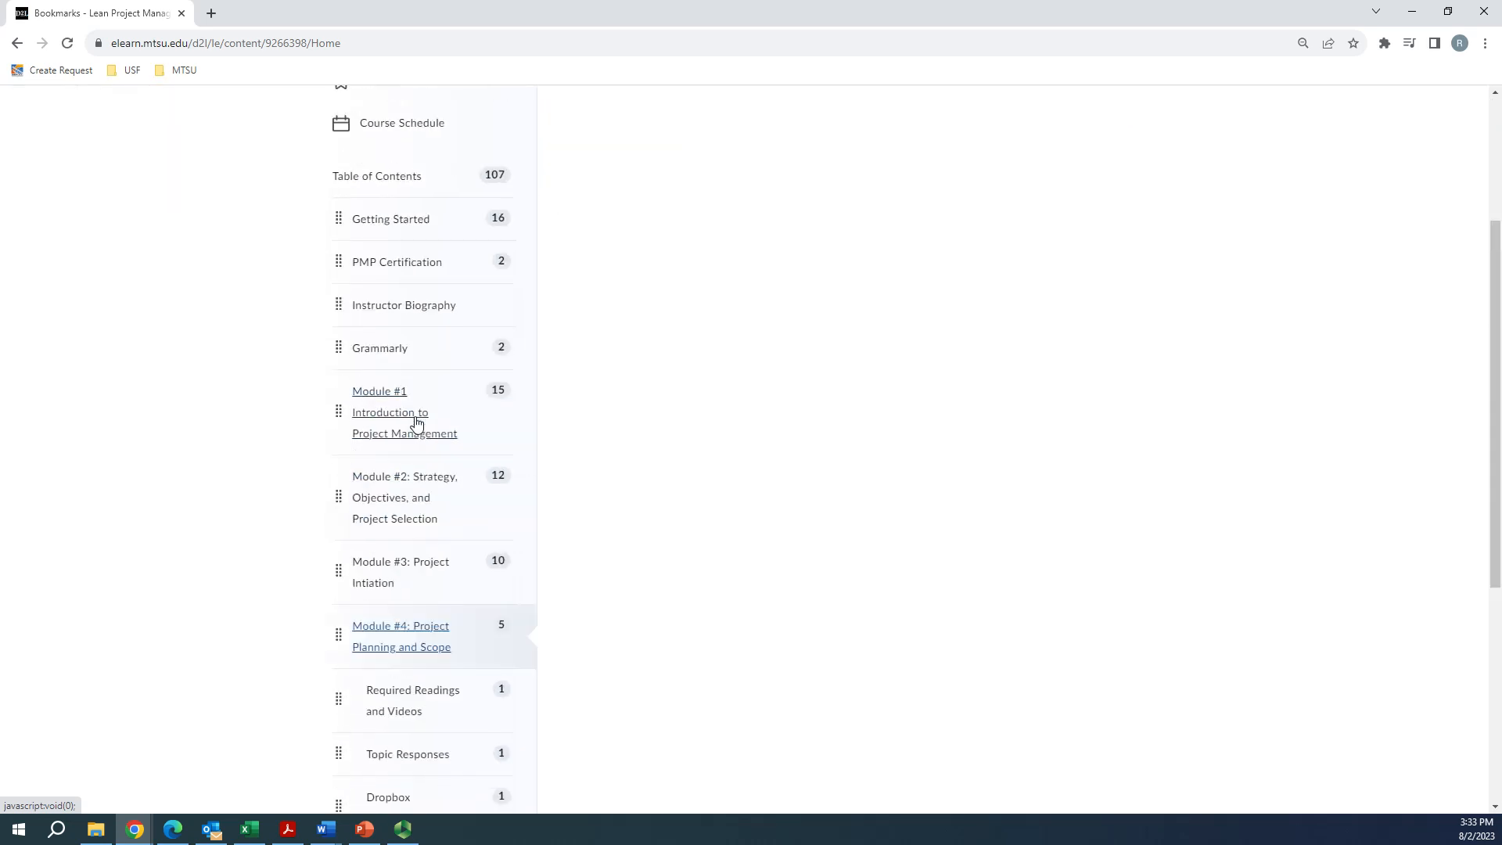
scroll(853, 524, down, 3)
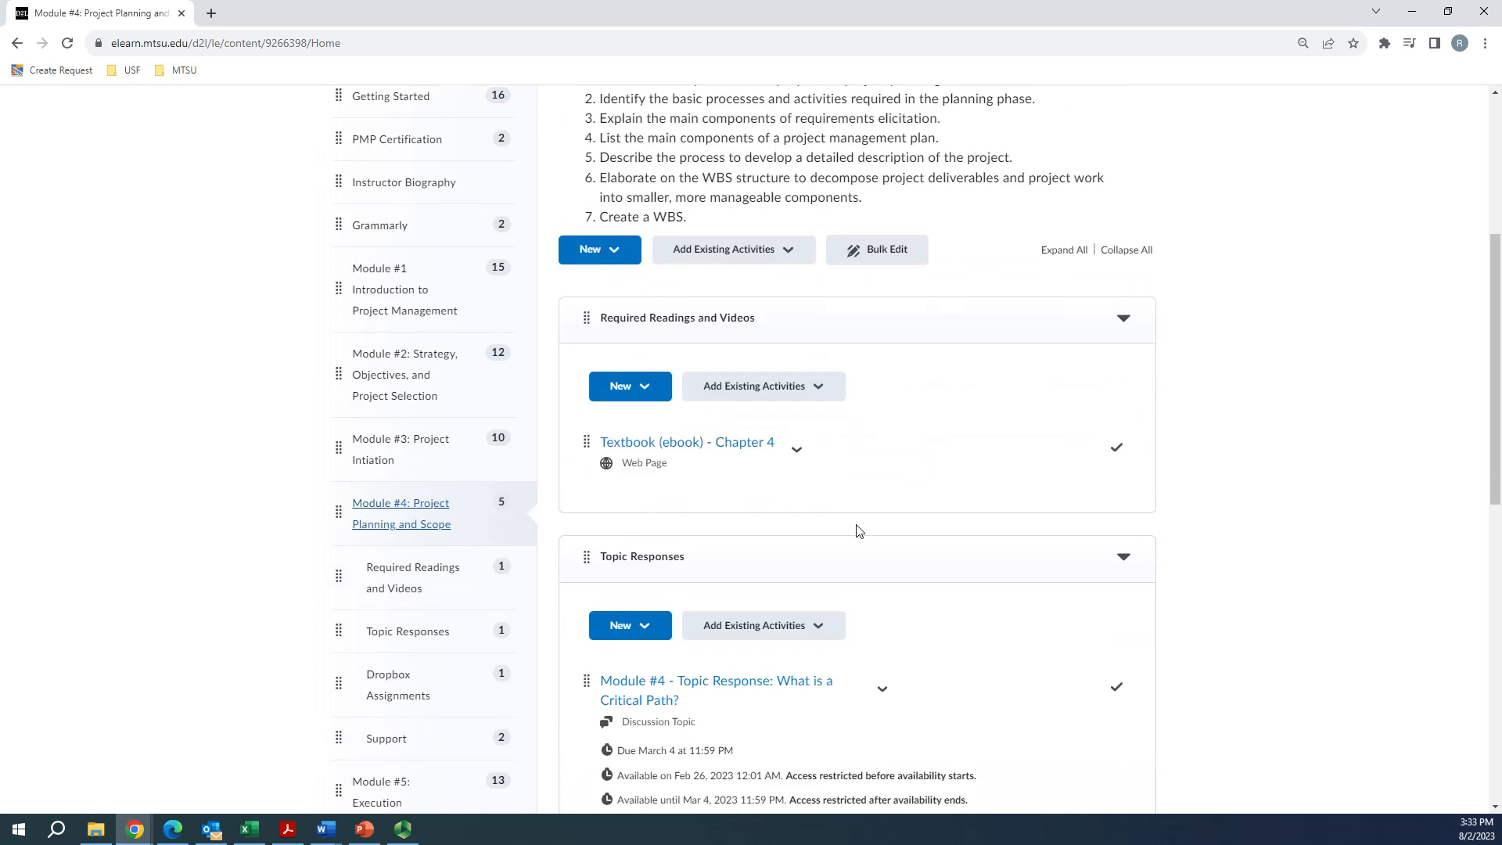
scroll(857, 531, down, 1)
scroll(856, 531, down, 8)
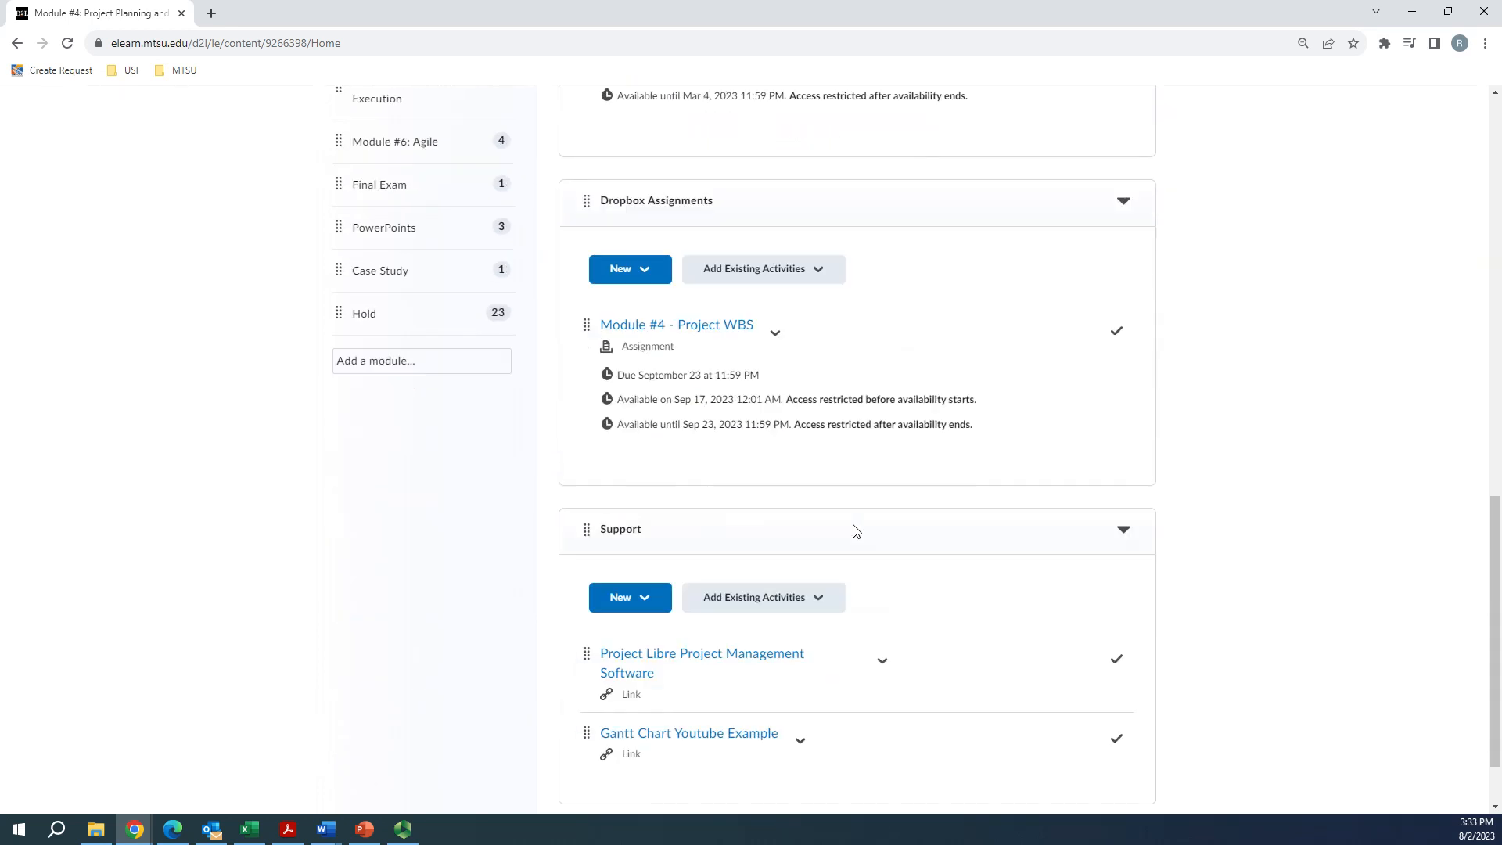
click(689, 329)
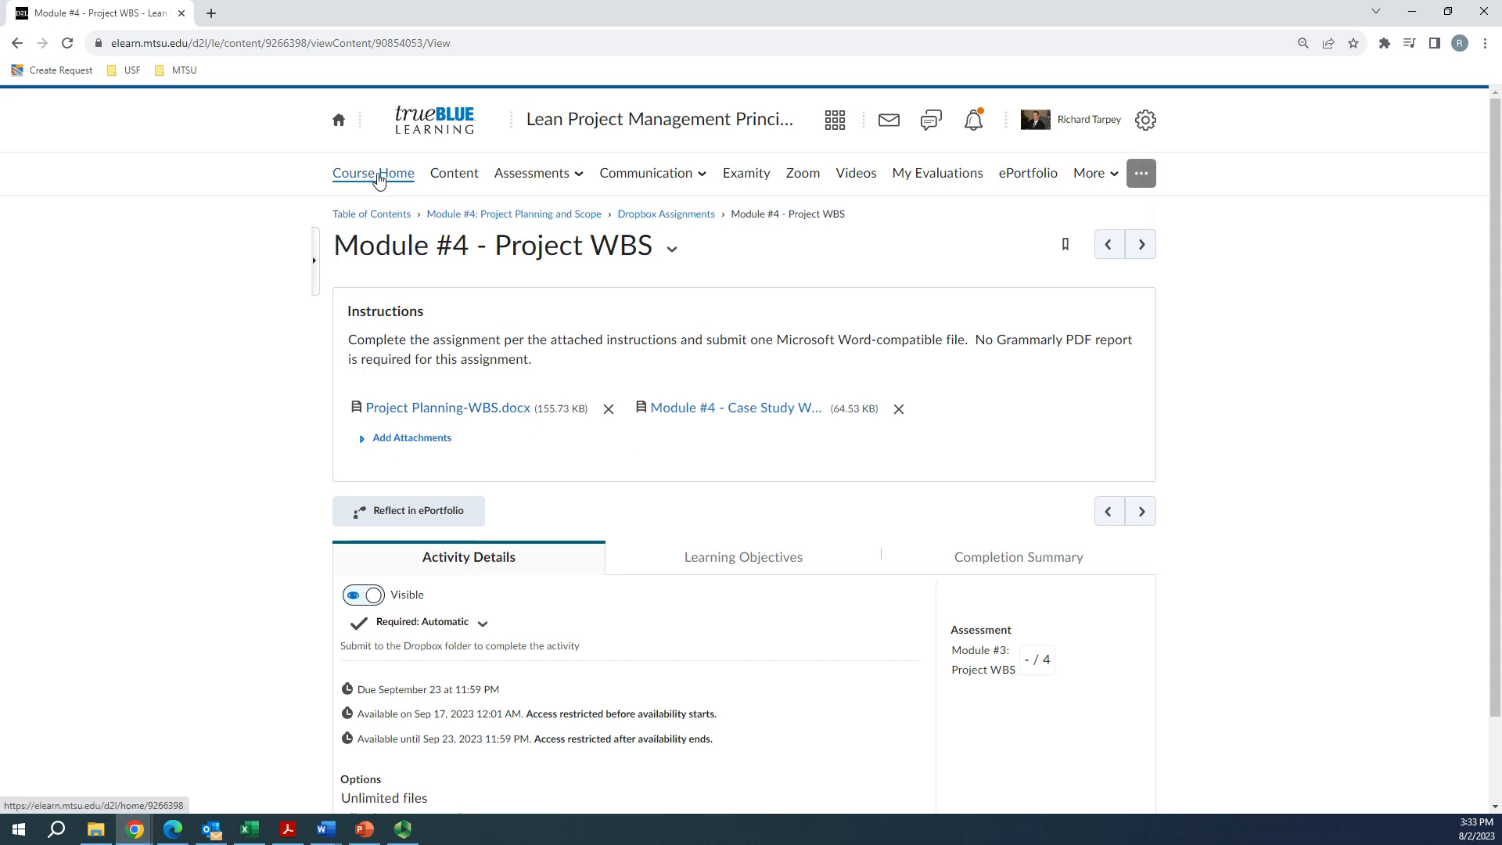
Return to the course content and open the Case Study module
click(451, 179)
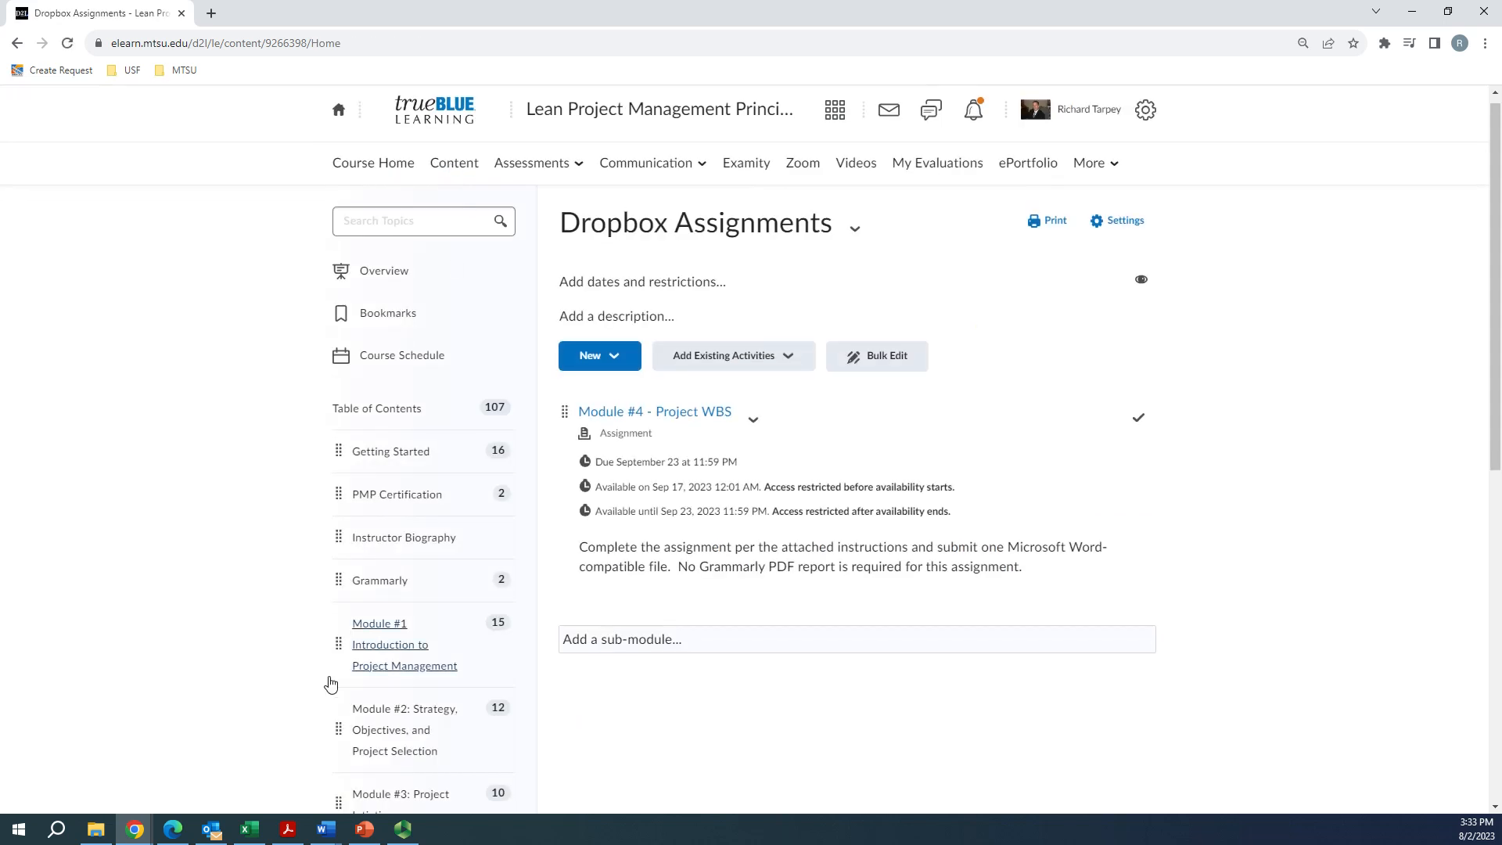
scroll(416, 479, down, 3)
scroll(396, 429, down, 5)
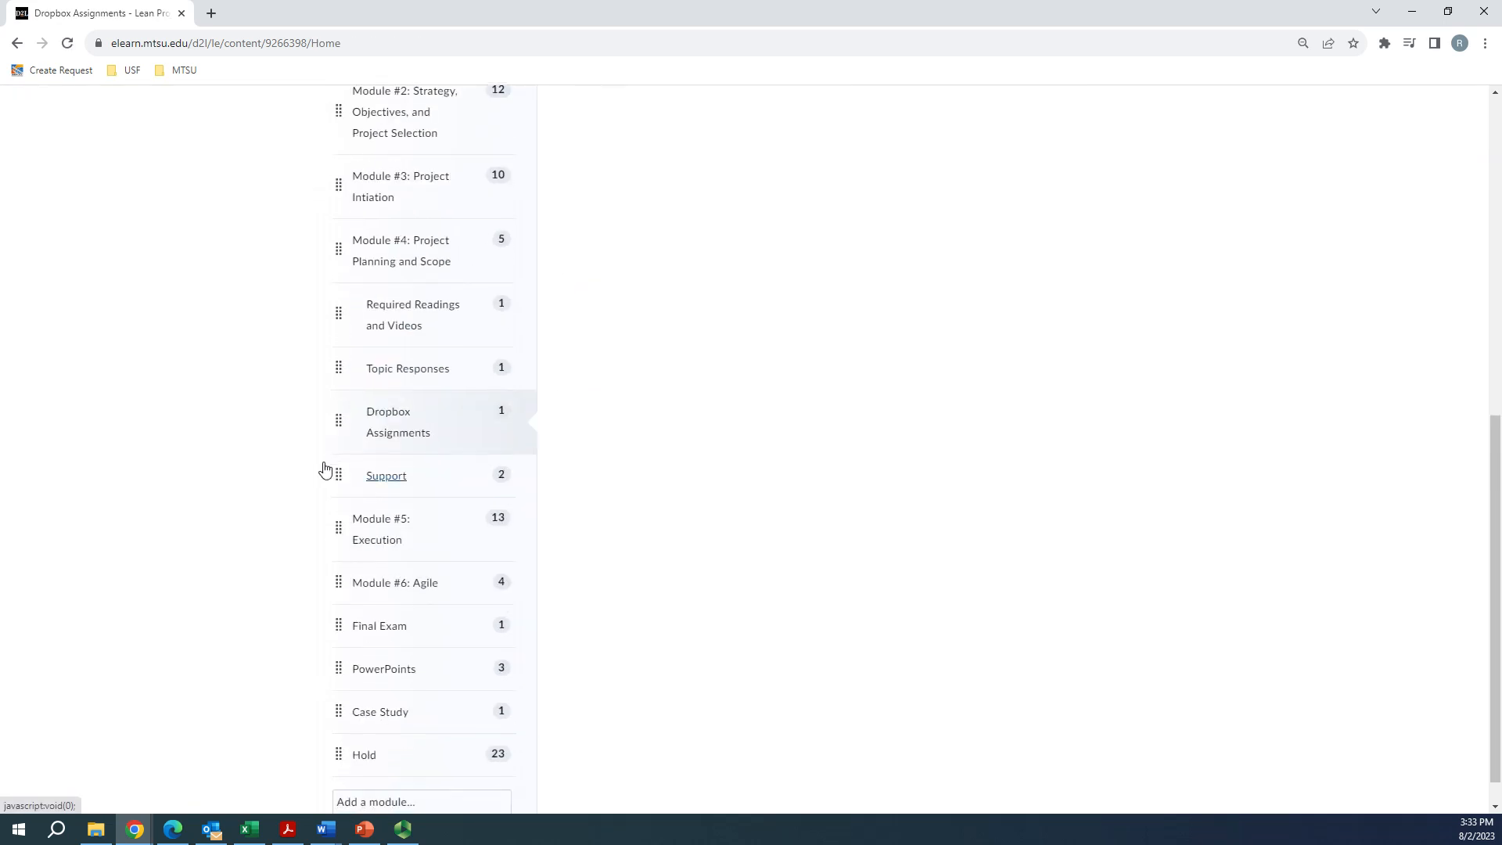
click(379, 679)
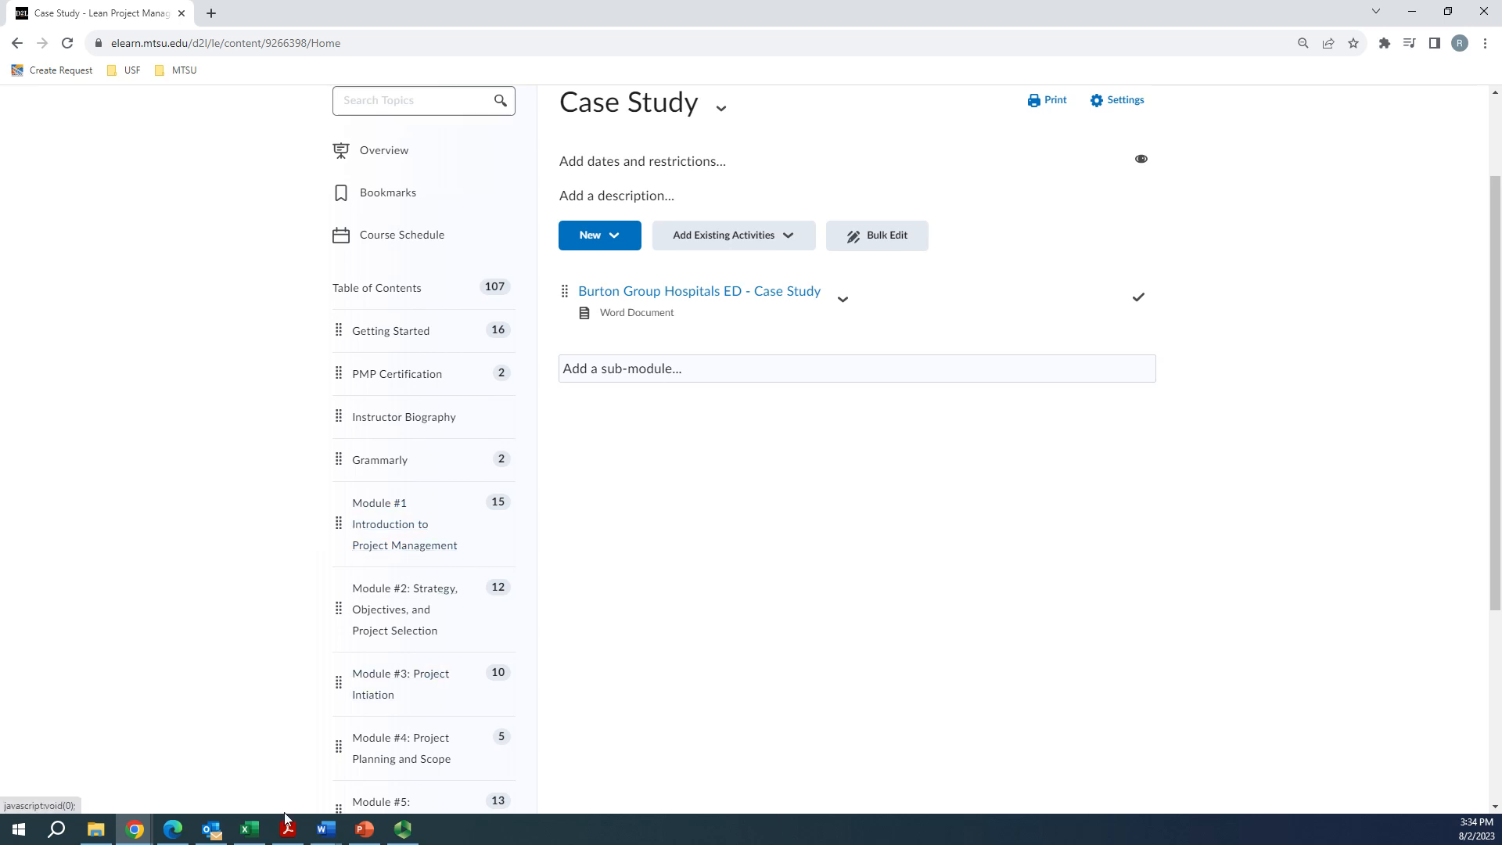
Switch to the Burton Group Hospitals ED case study in Word and examine the WBS requirements in section 1.2
mouse_move(326, 827)
click(302, 768)
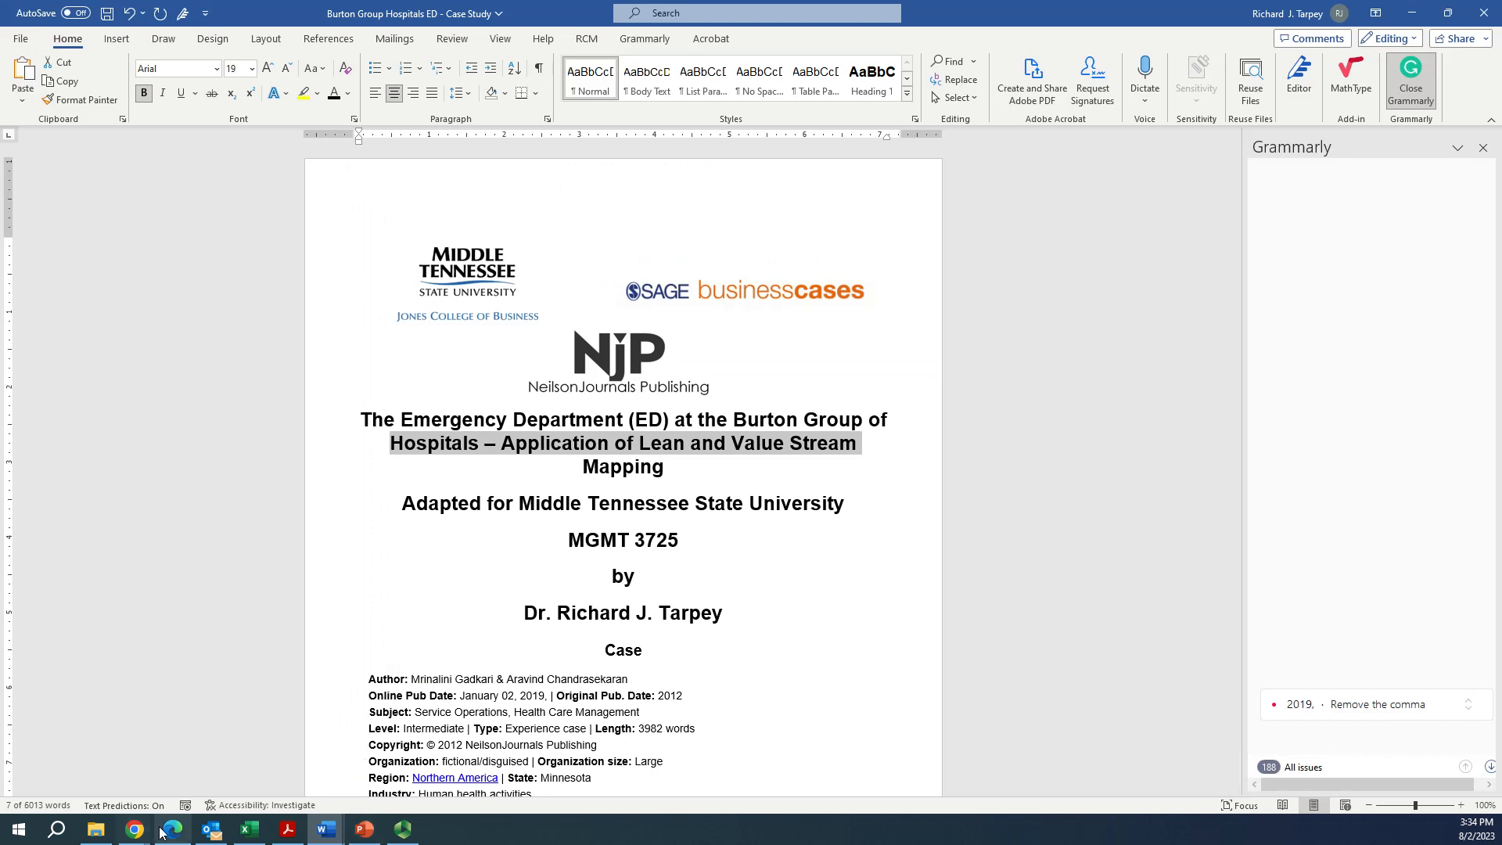
scroll(619, 512, down, 2)
scroll(619, 513, down, 15)
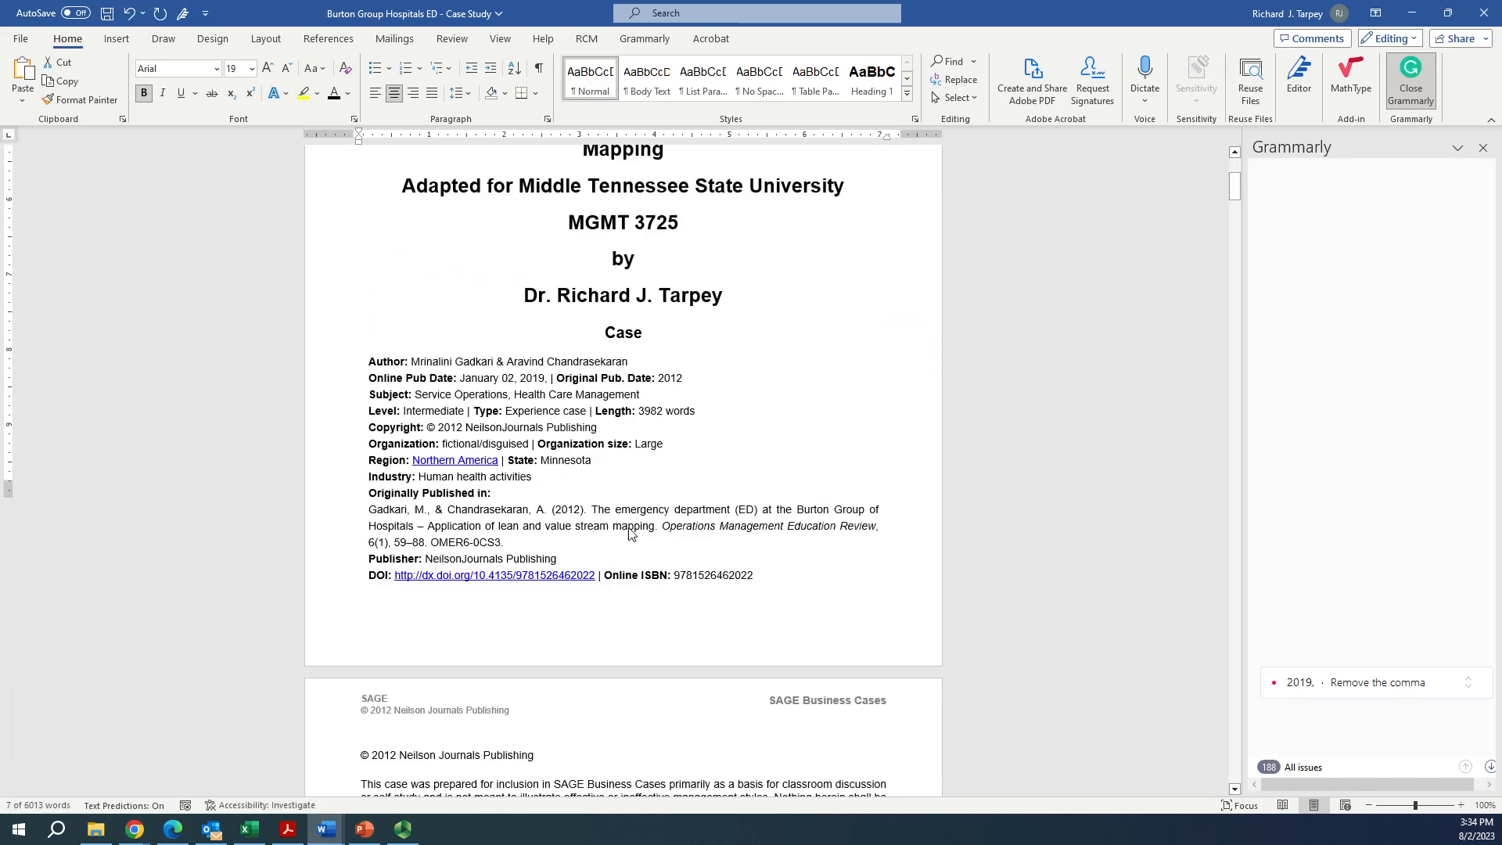
click(1094, 361)
scroll(1094, 360, down, 1)
drag(1232, 218, 1230, 272)
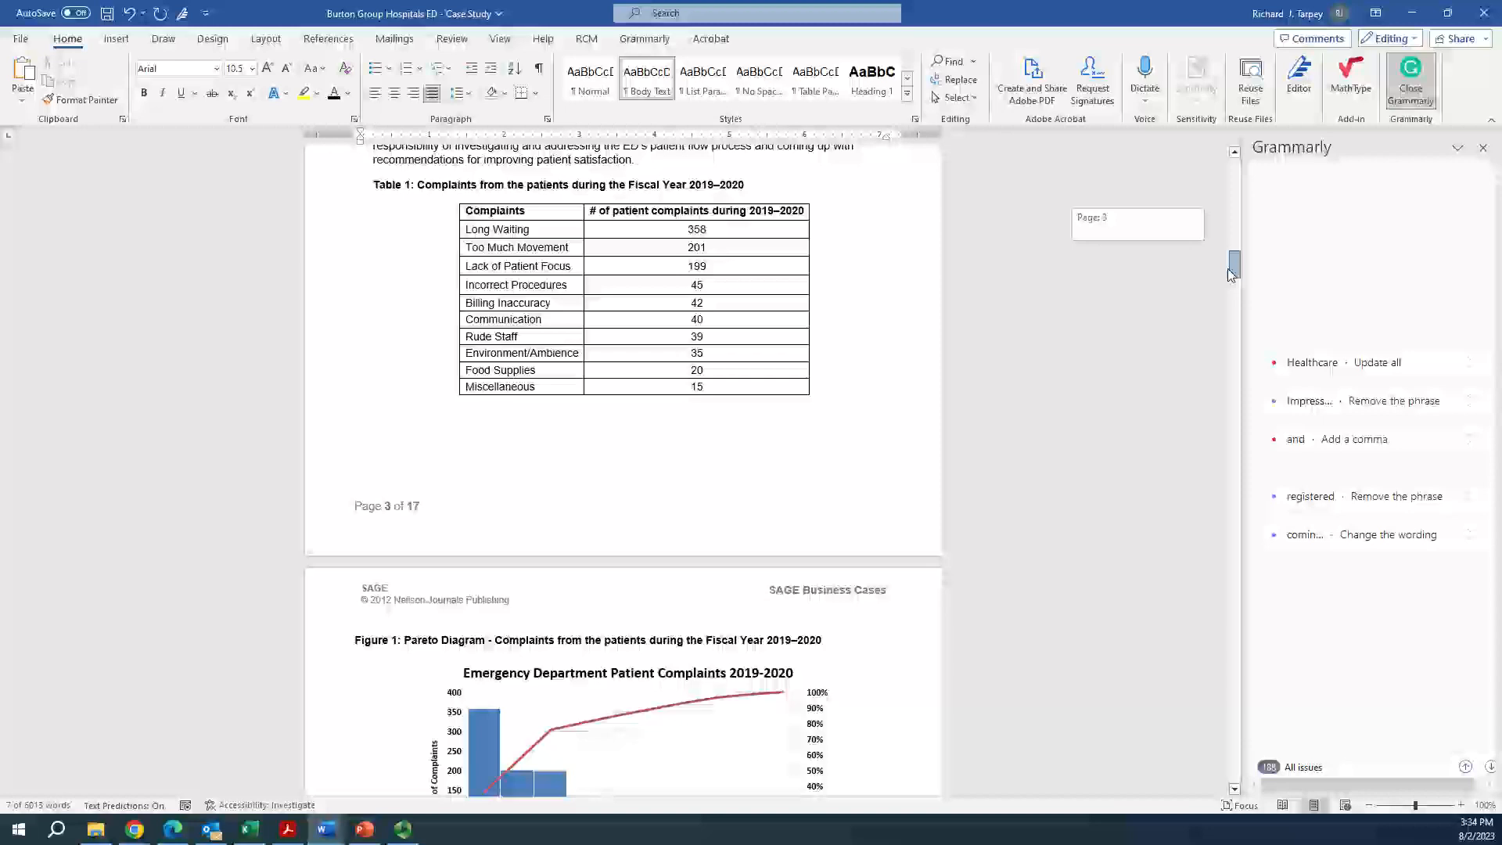
drag(1228, 269, 1233, 348)
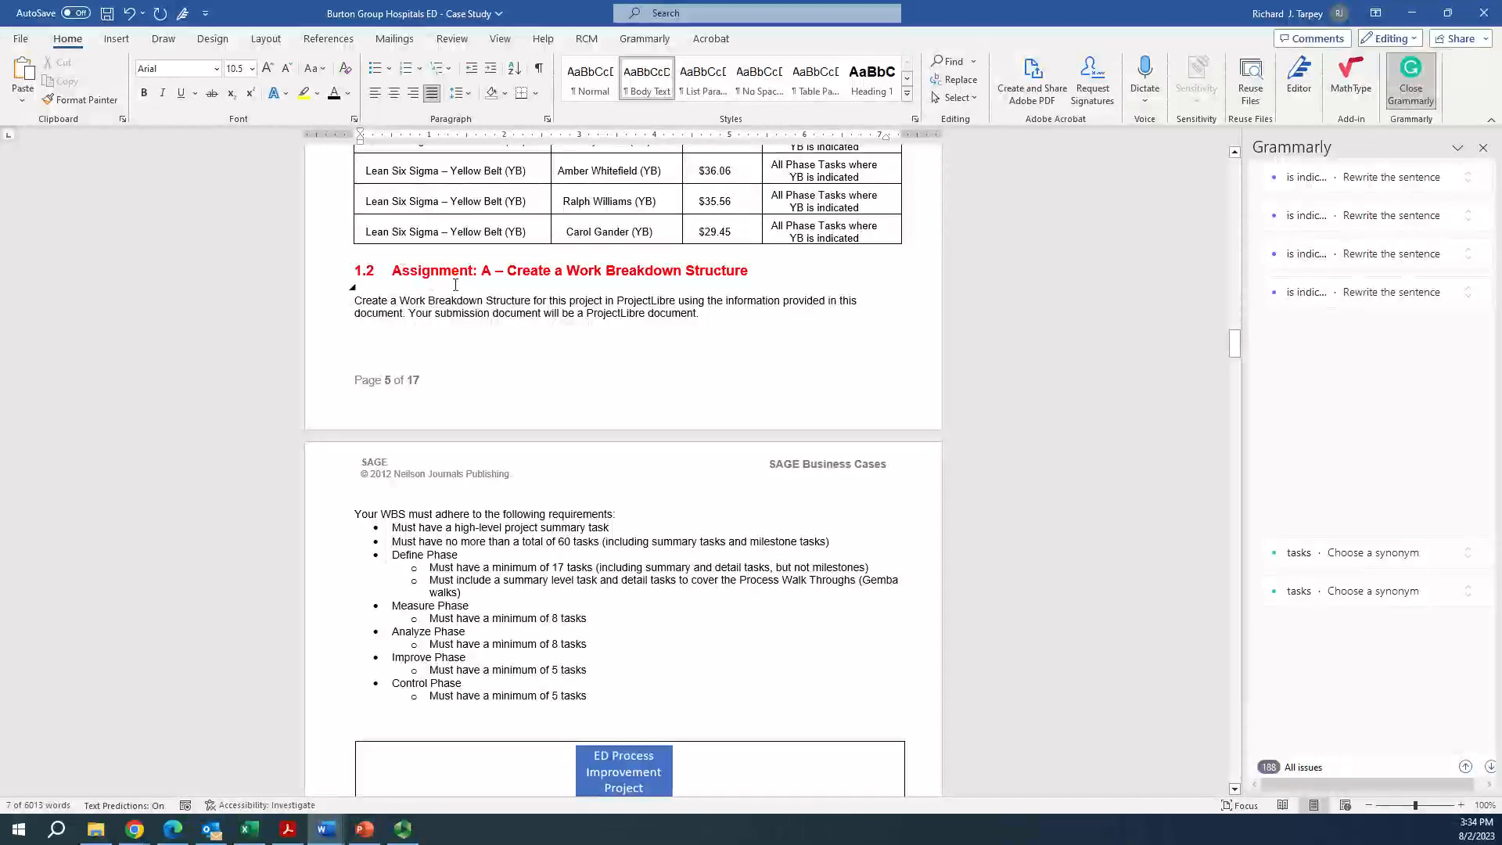
scroll(688, 312, down, 1)
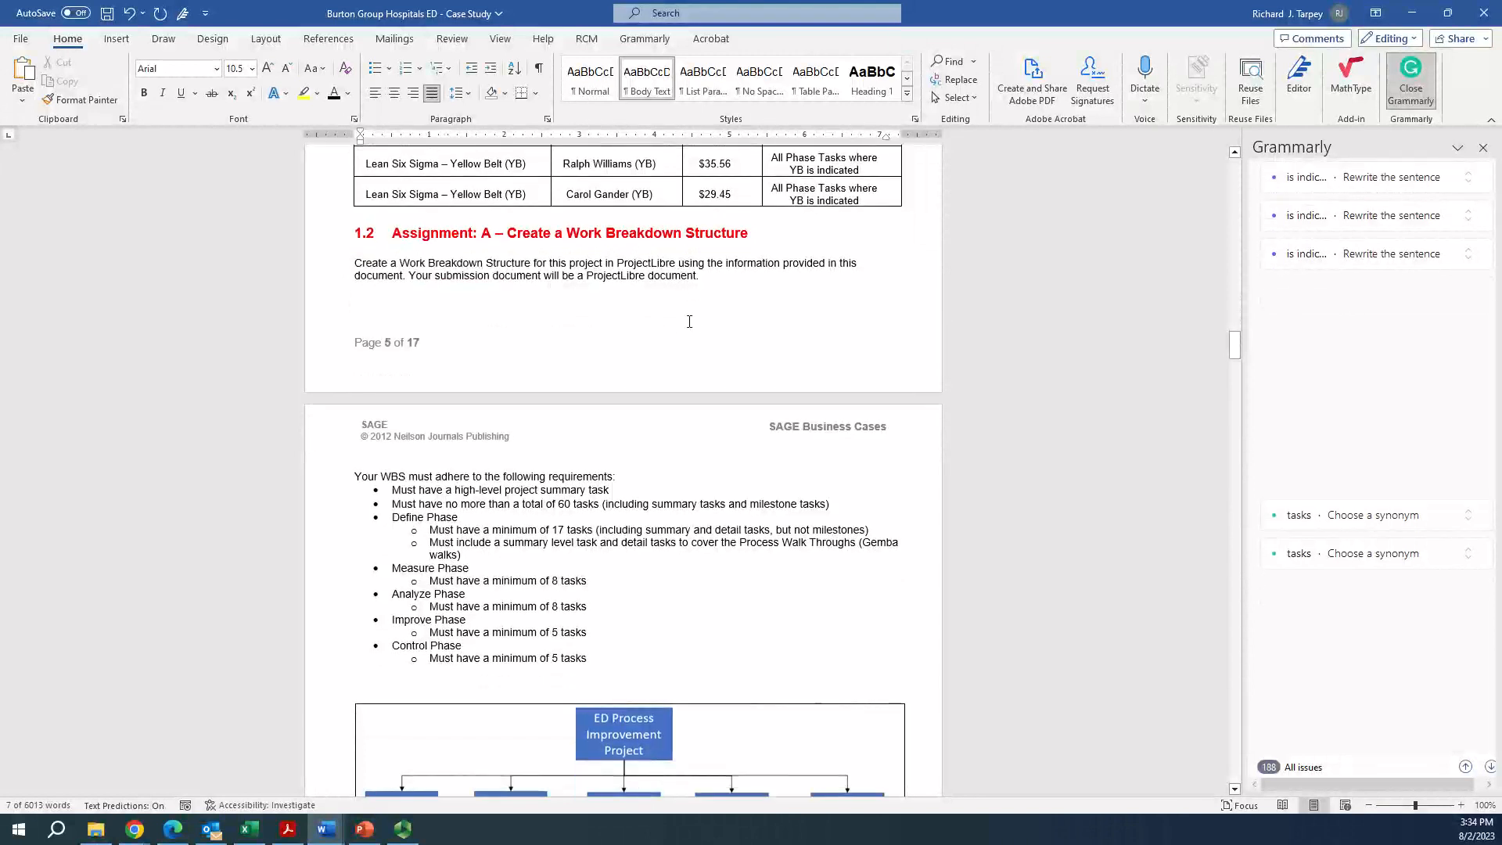
Go back to the course in Chrome and open the Project WBS assignment under Module #4: Project Planning and Scope
click(133, 831)
scroll(446, 606, down, 2)
click(386, 636)
scroll(388, 640, up, 1)
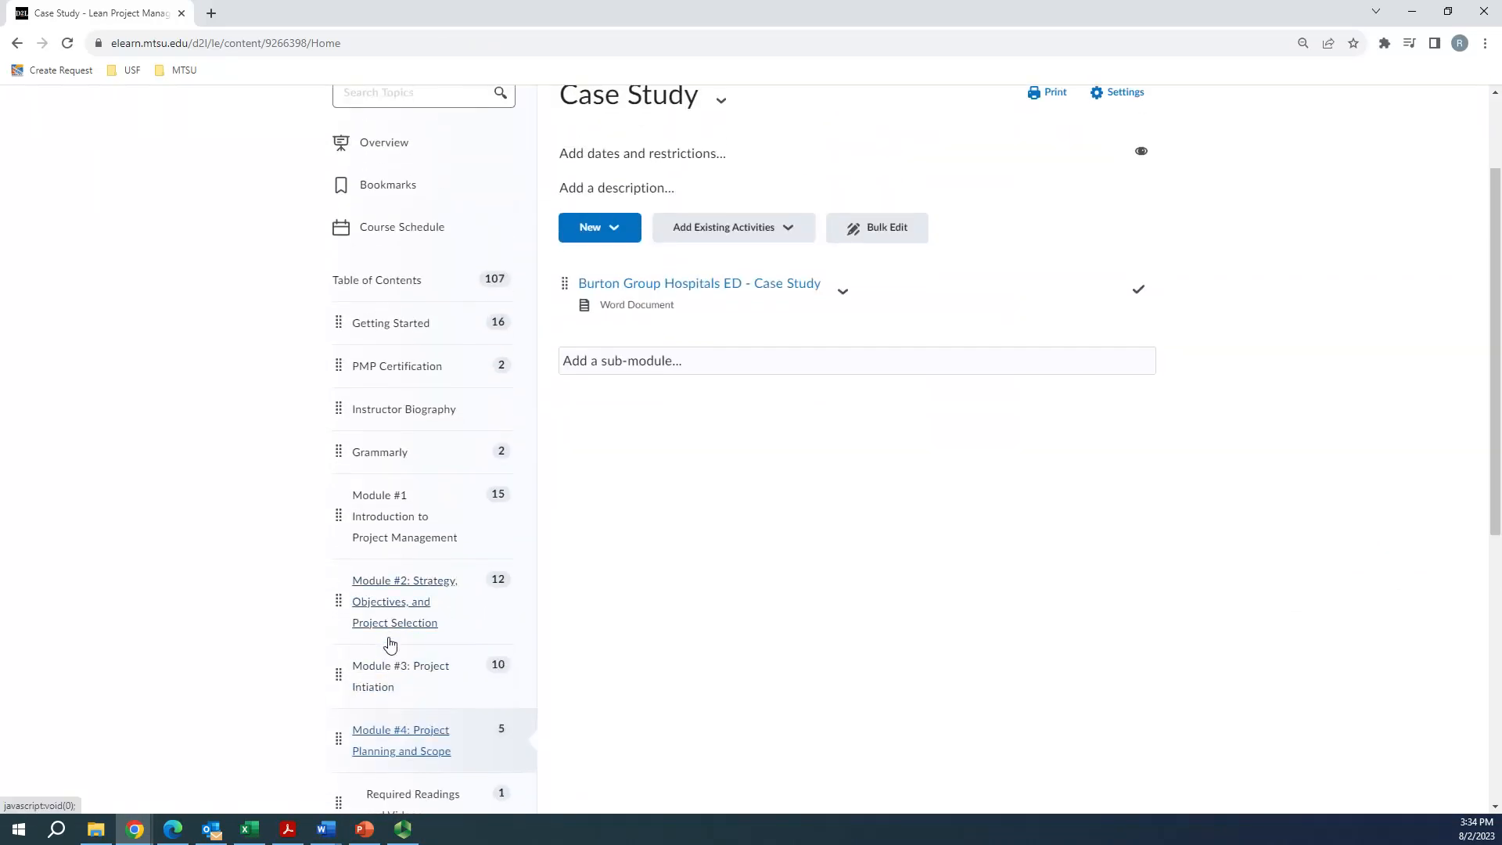
scroll(742, 612, down, 2)
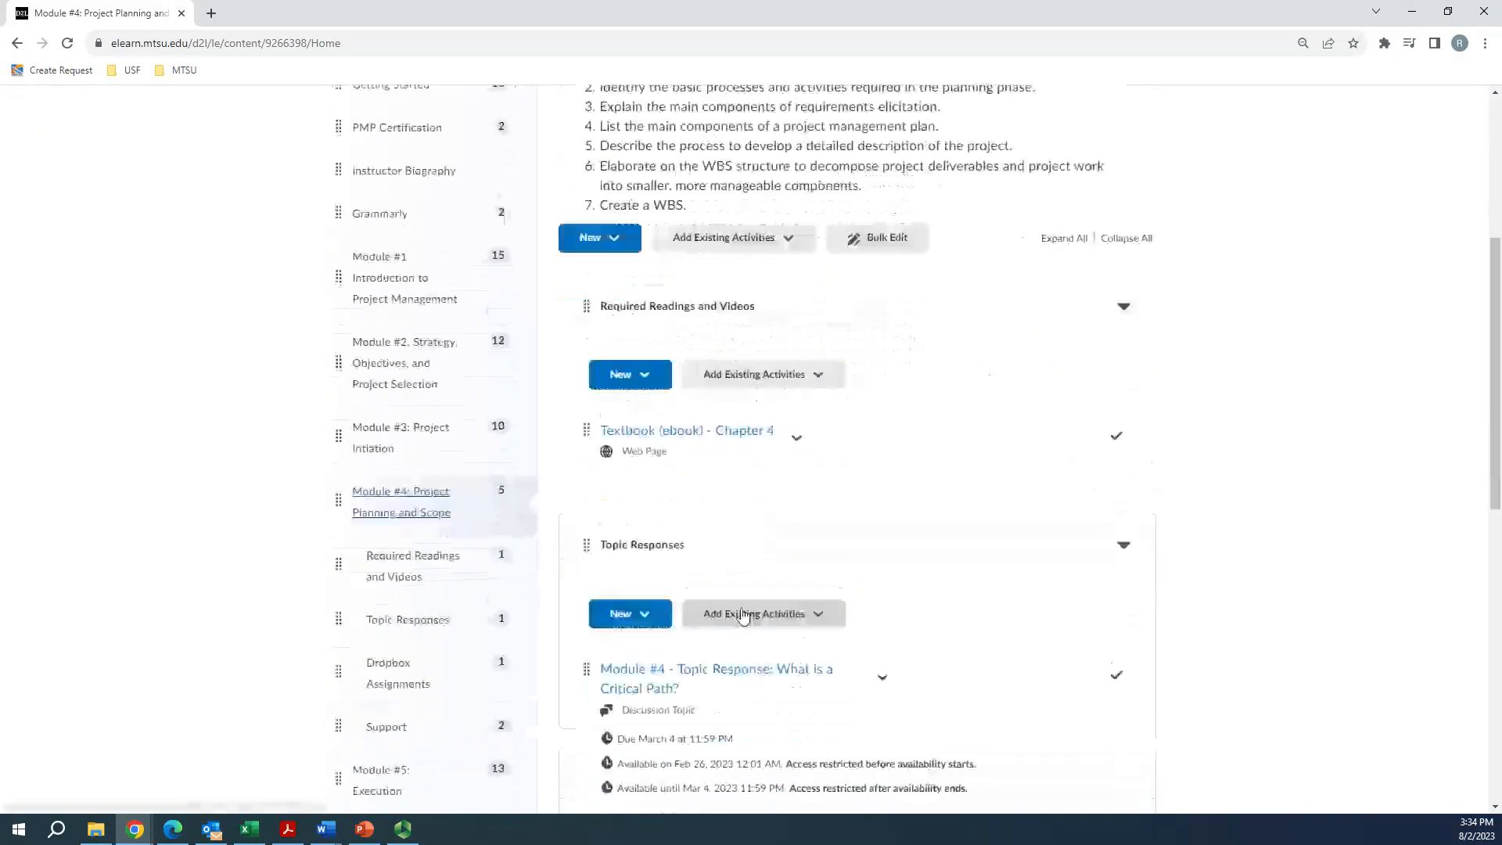
scroll(742, 612, down, 8)
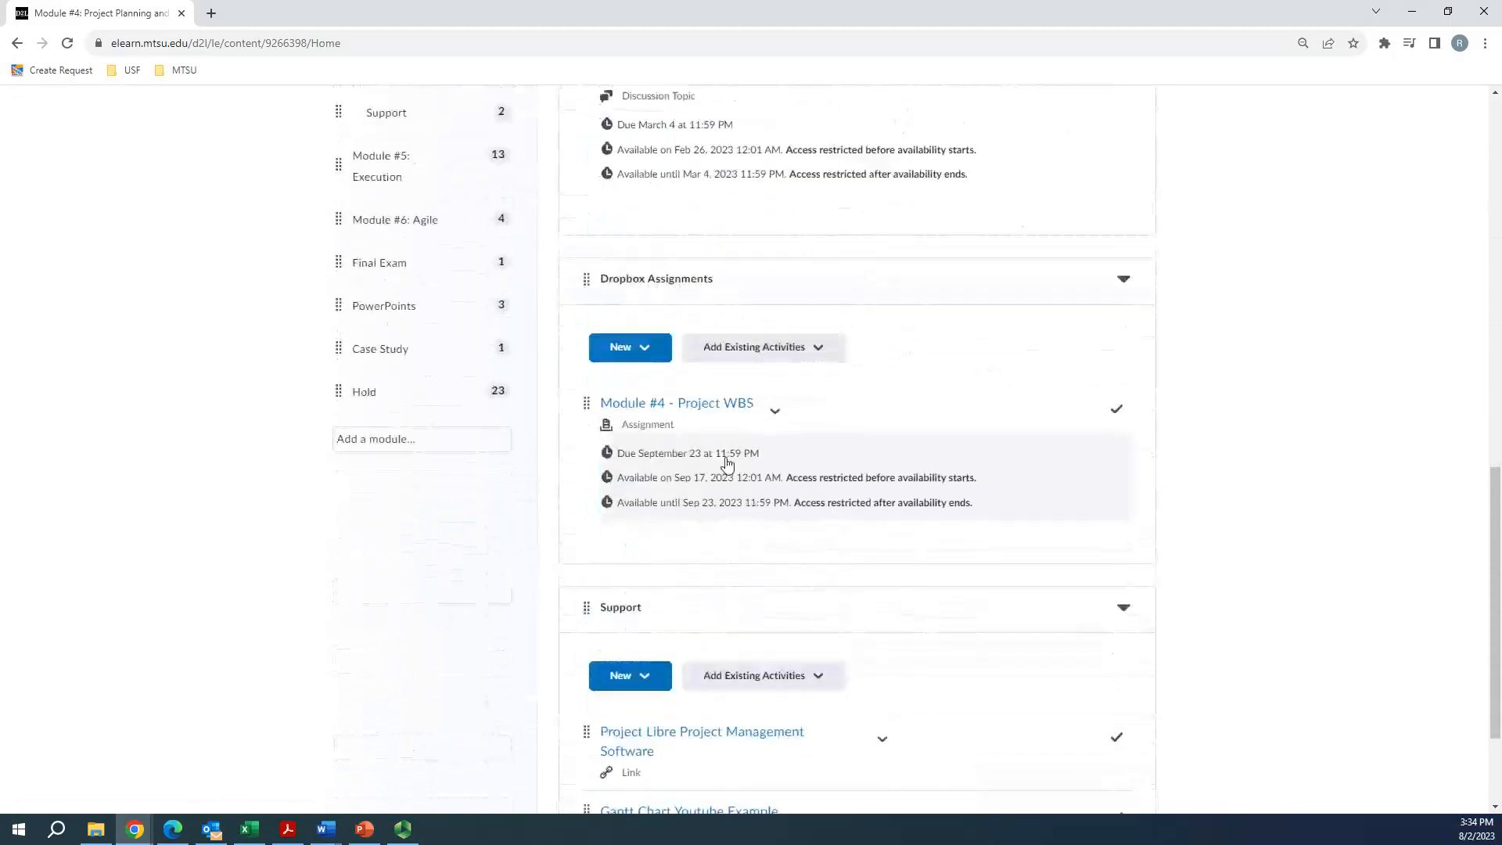
click(717, 408)
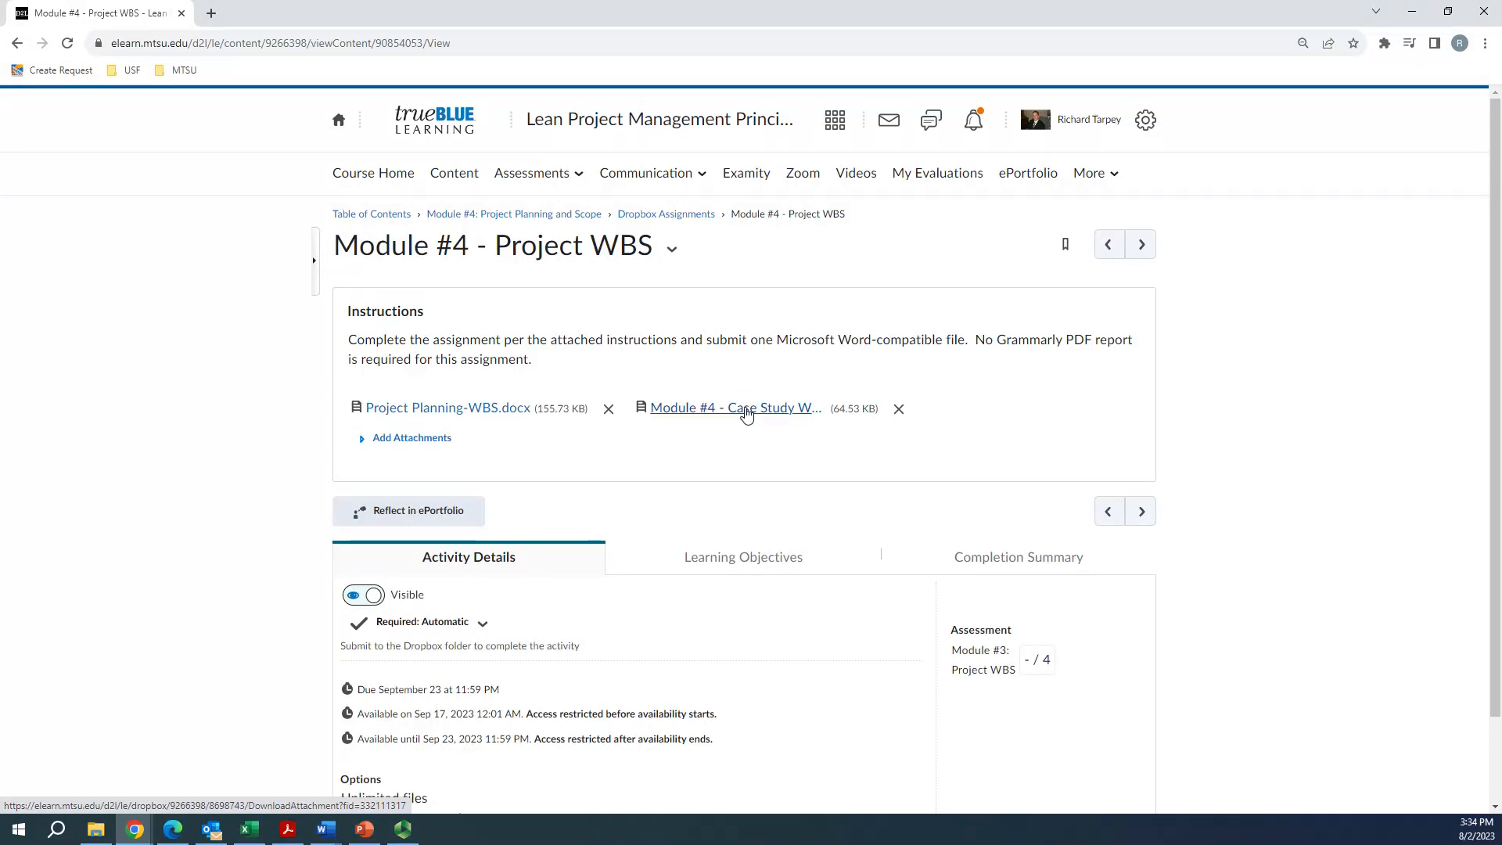
Download both assignment attachments and open Project Planning-WBS.docx in a maximized Word window
click(439, 408)
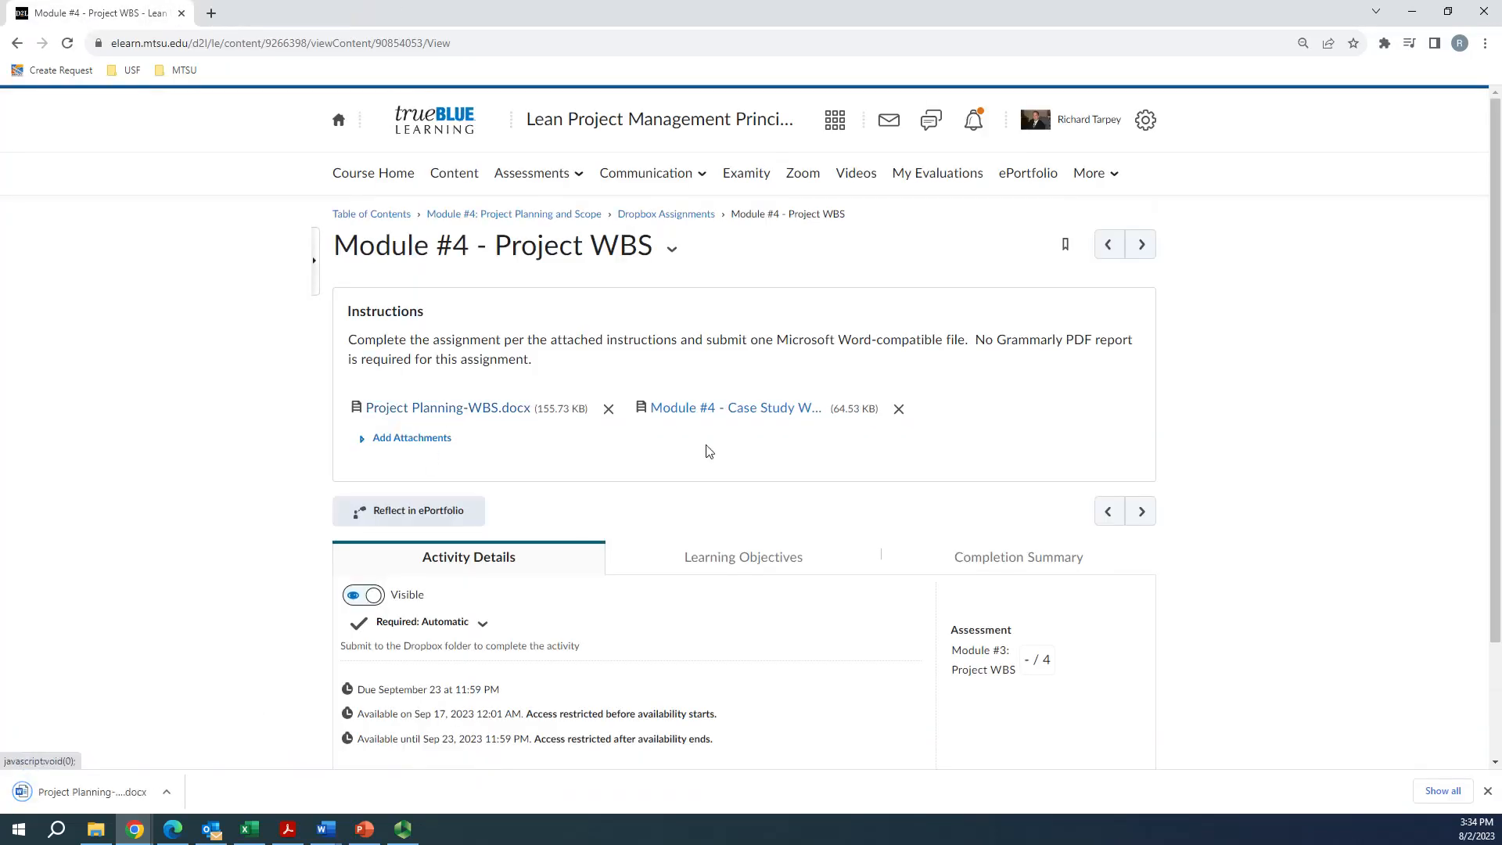
click(756, 409)
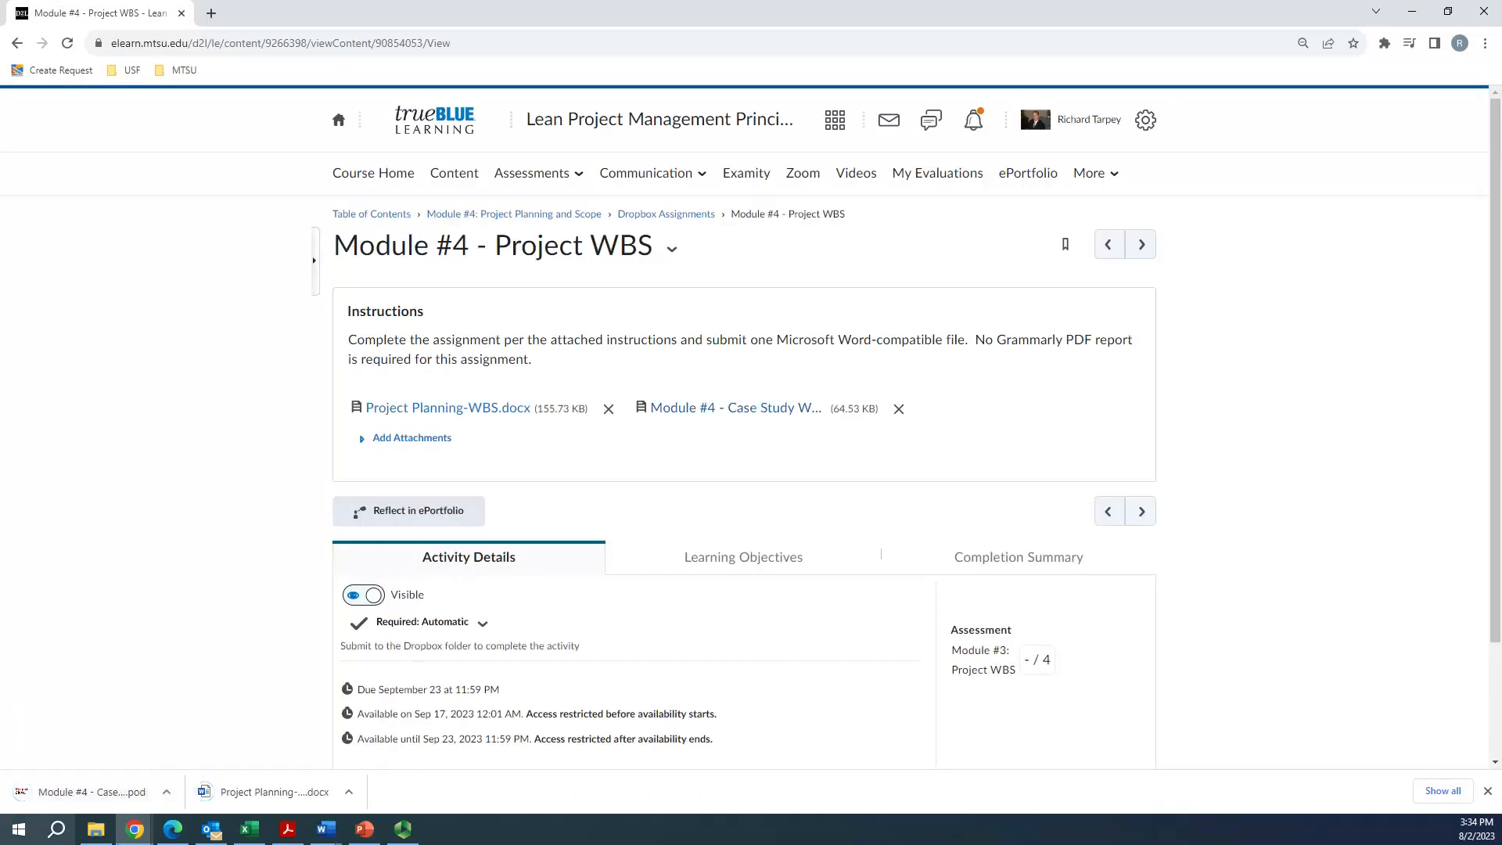
click(262, 791)
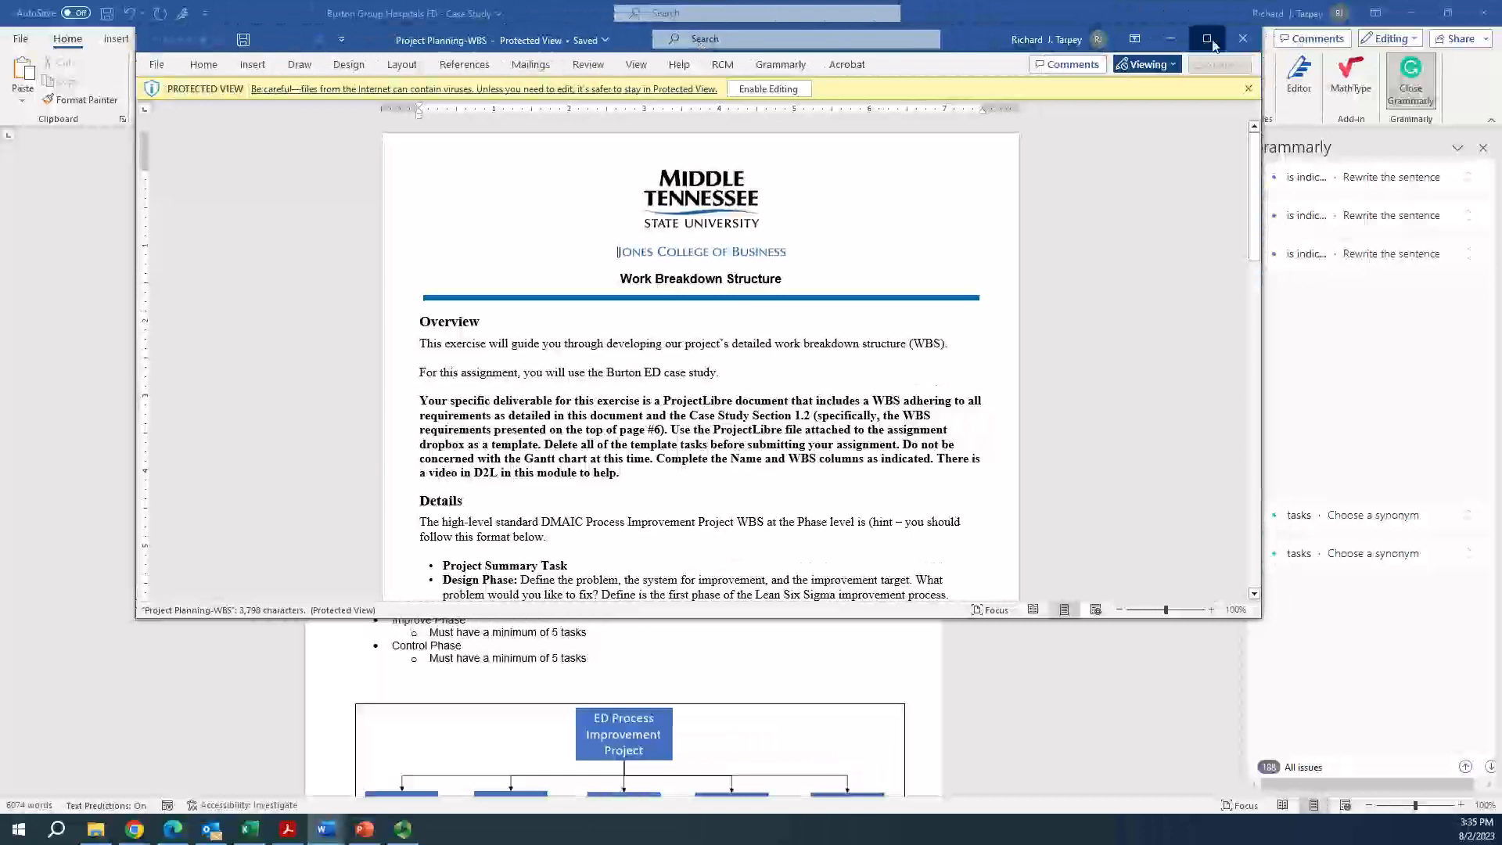
click(1206, 40)
scroll(624, 507, down, 1)
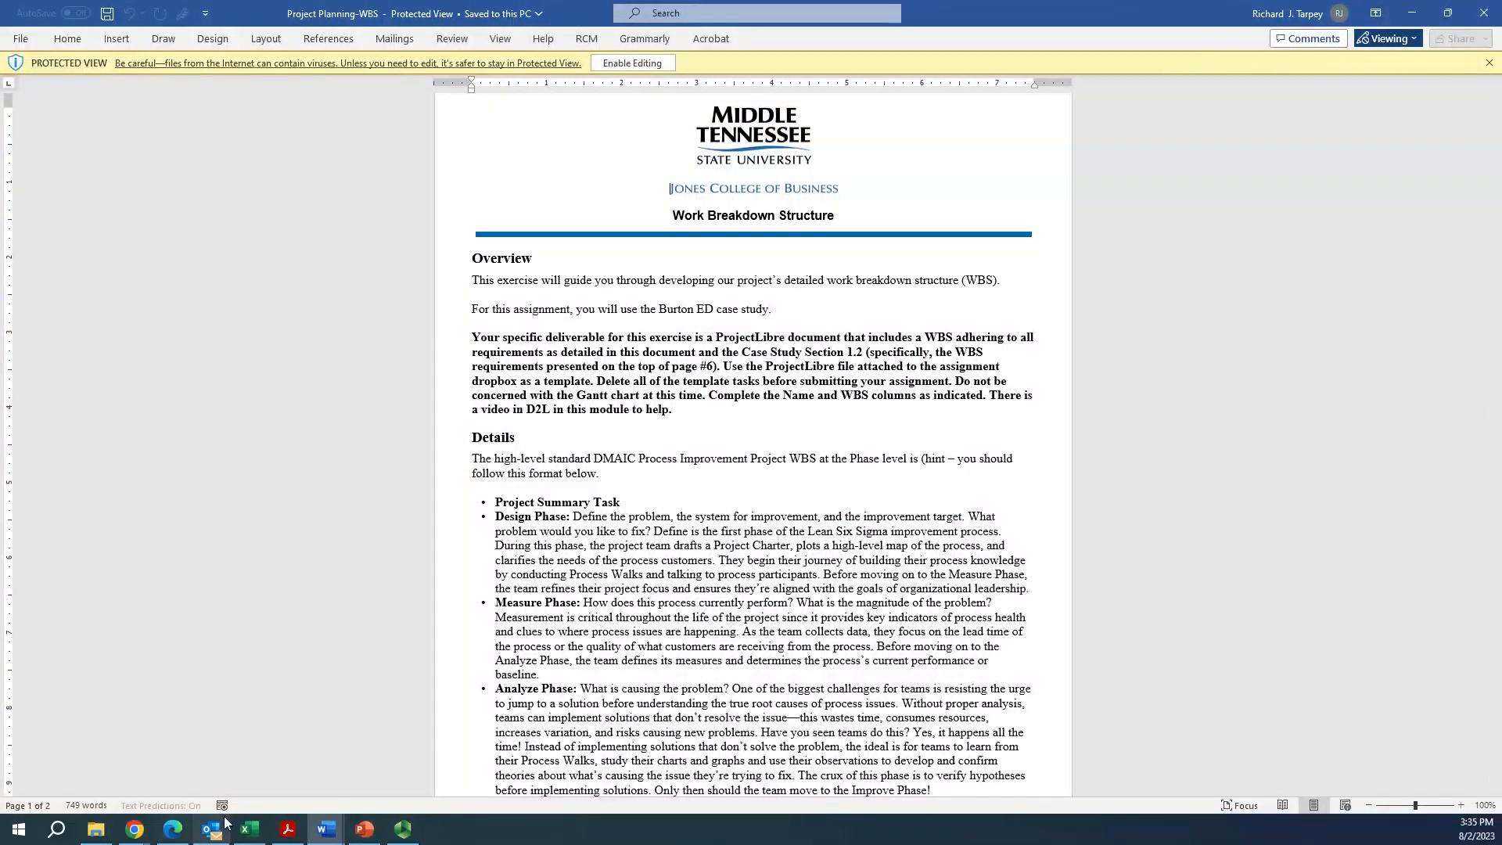
Open the downloaded Module #4 - Case Study WBS.pod in a maximized ProjectLibre window and widen the task table area, narrowing the Gantt chart
mouse_move(137, 830)
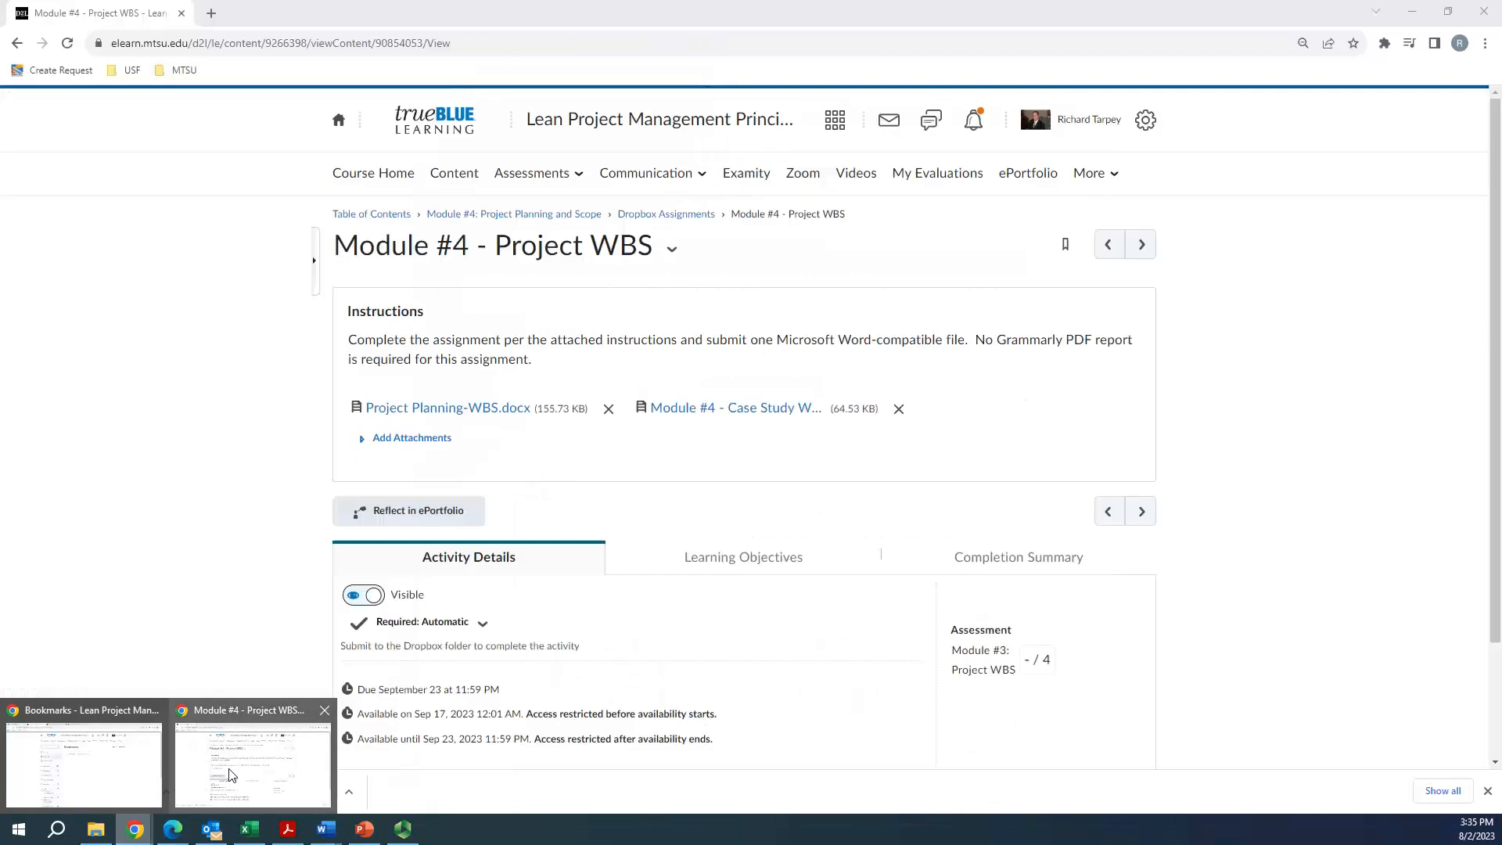
click(231, 774)
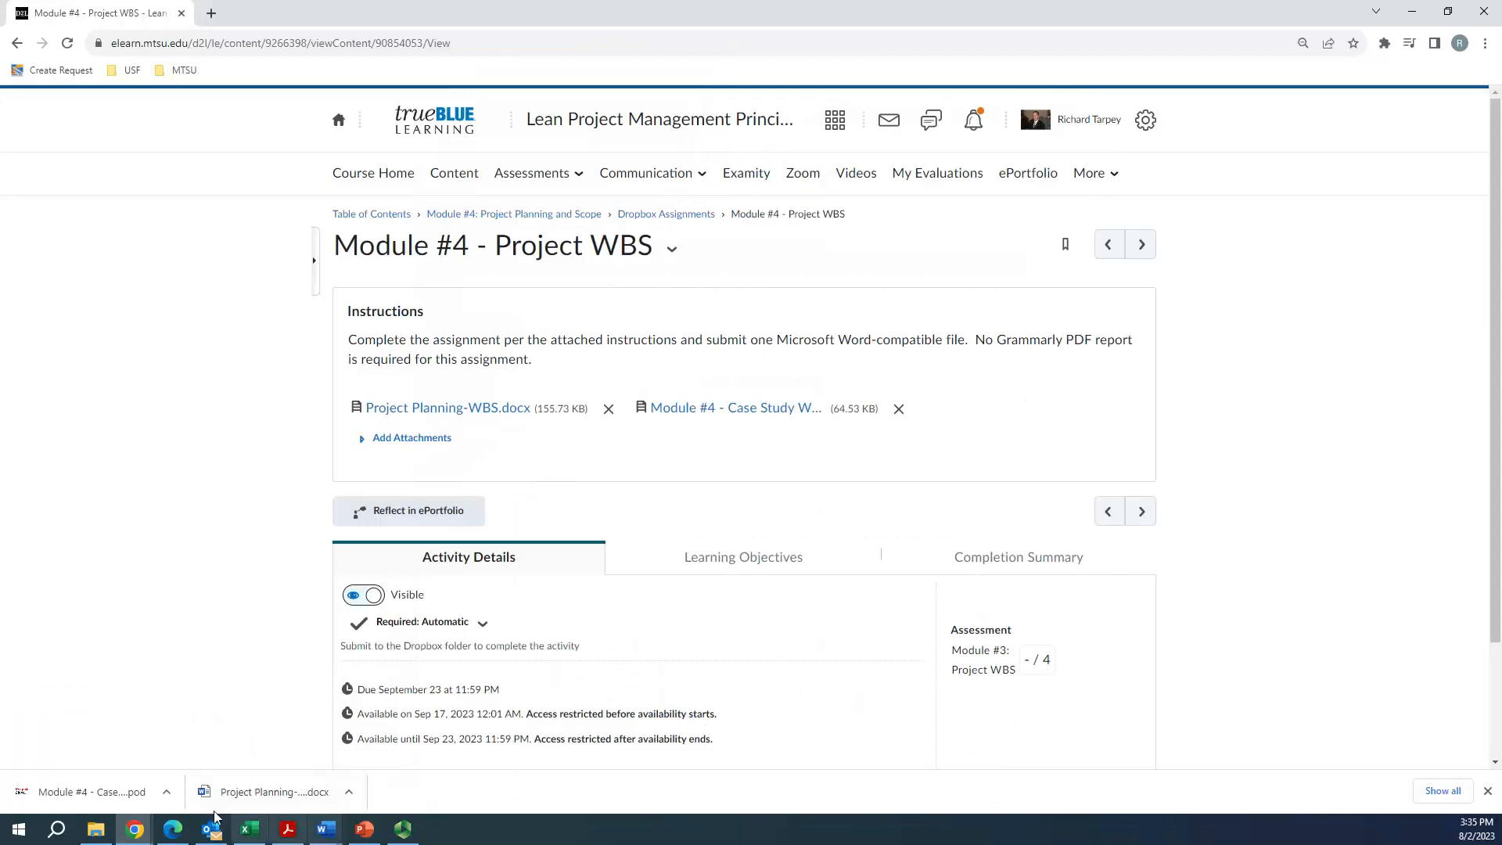
click(71, 787)
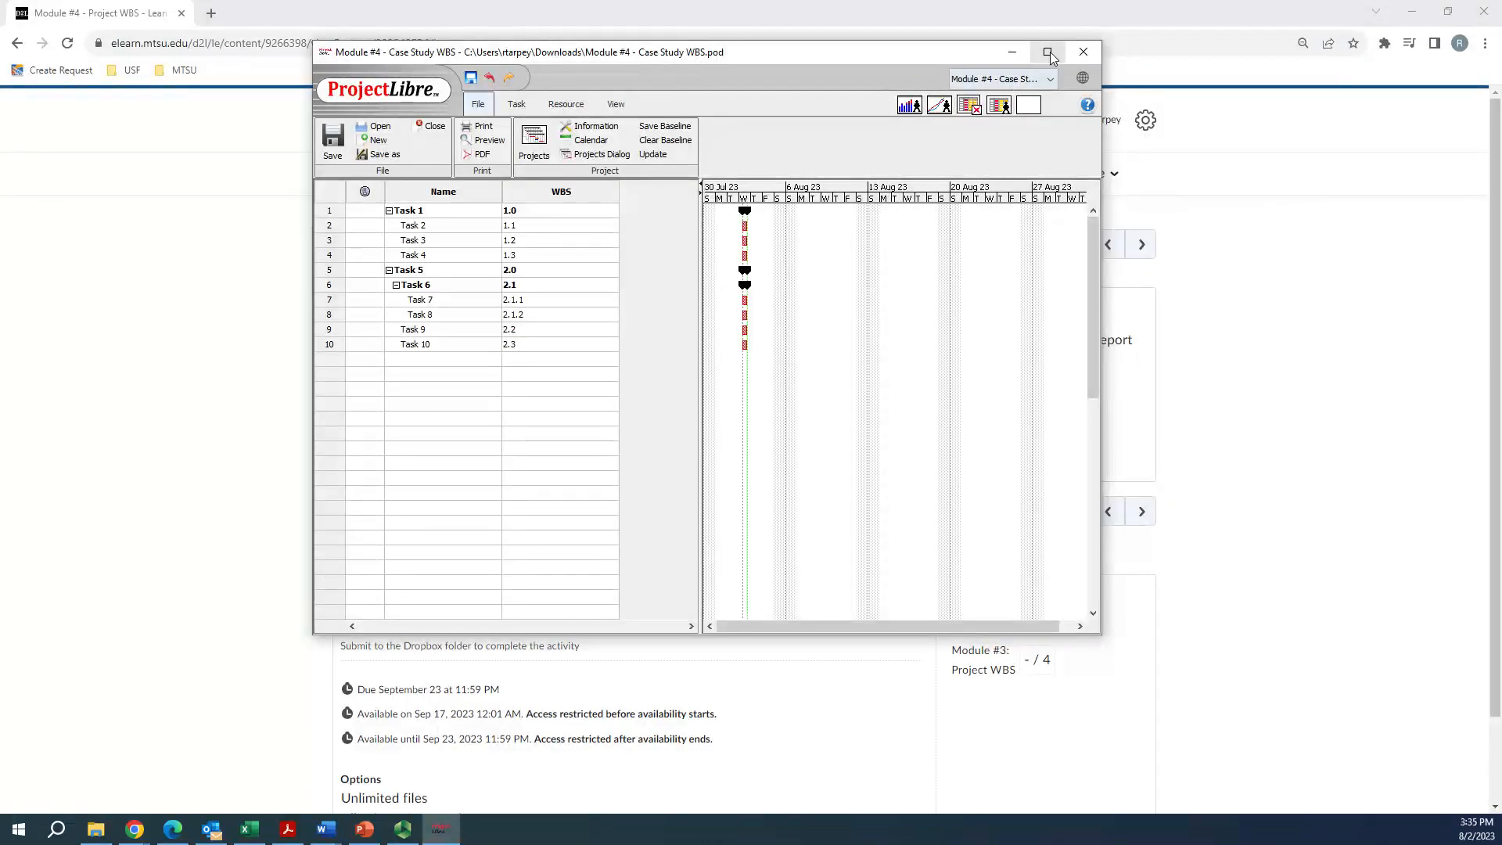
click(1047, 52)
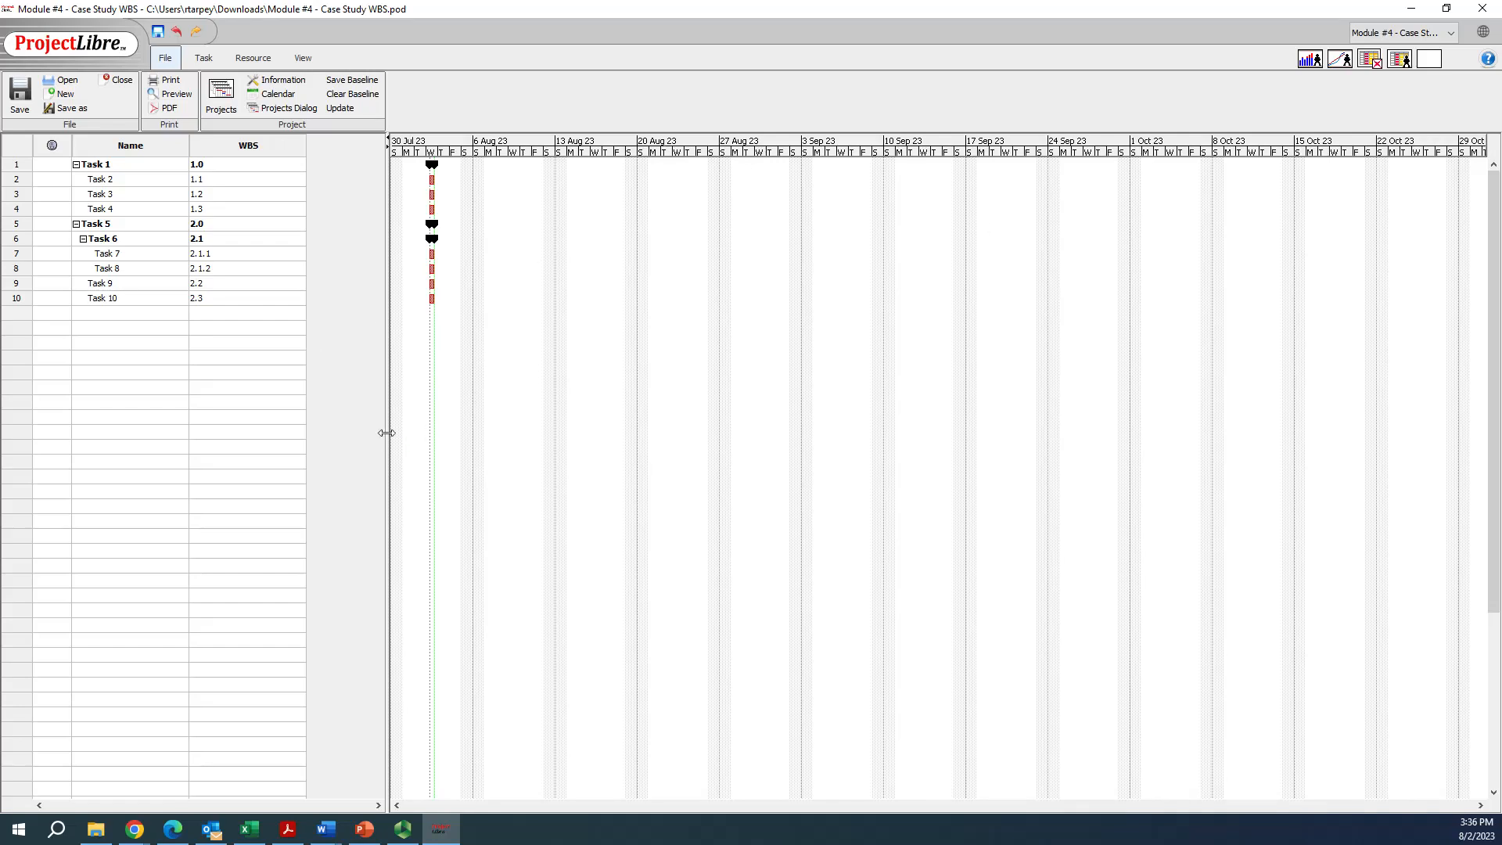
drag(1077, 467, 1158, 479)
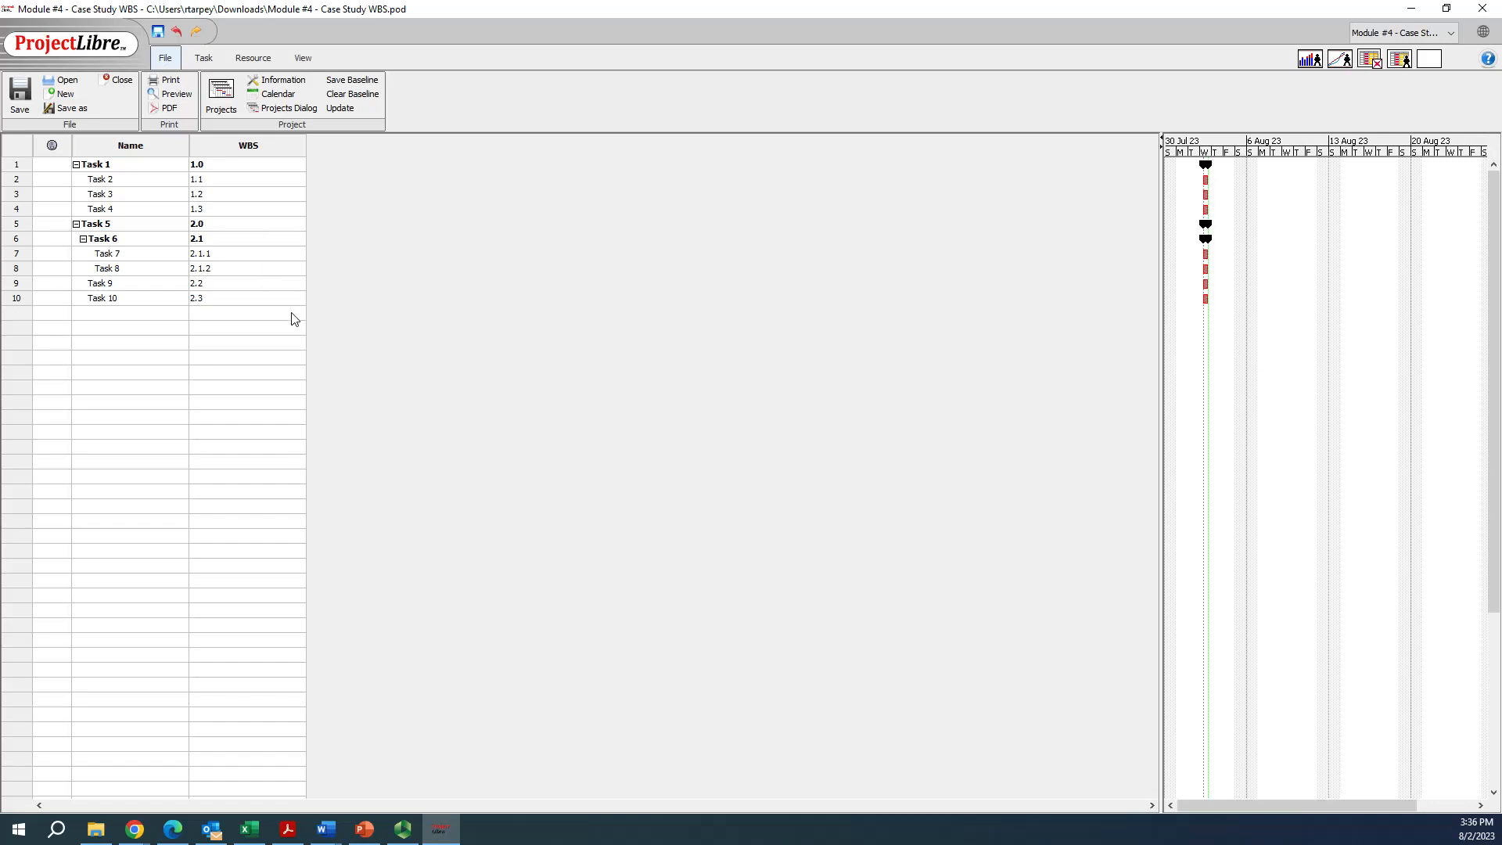
Switch to Project Planning-WBS in Word and examine the DMAIC phase descriptions and the Developing a Detailed WBS section
click(327, 835)
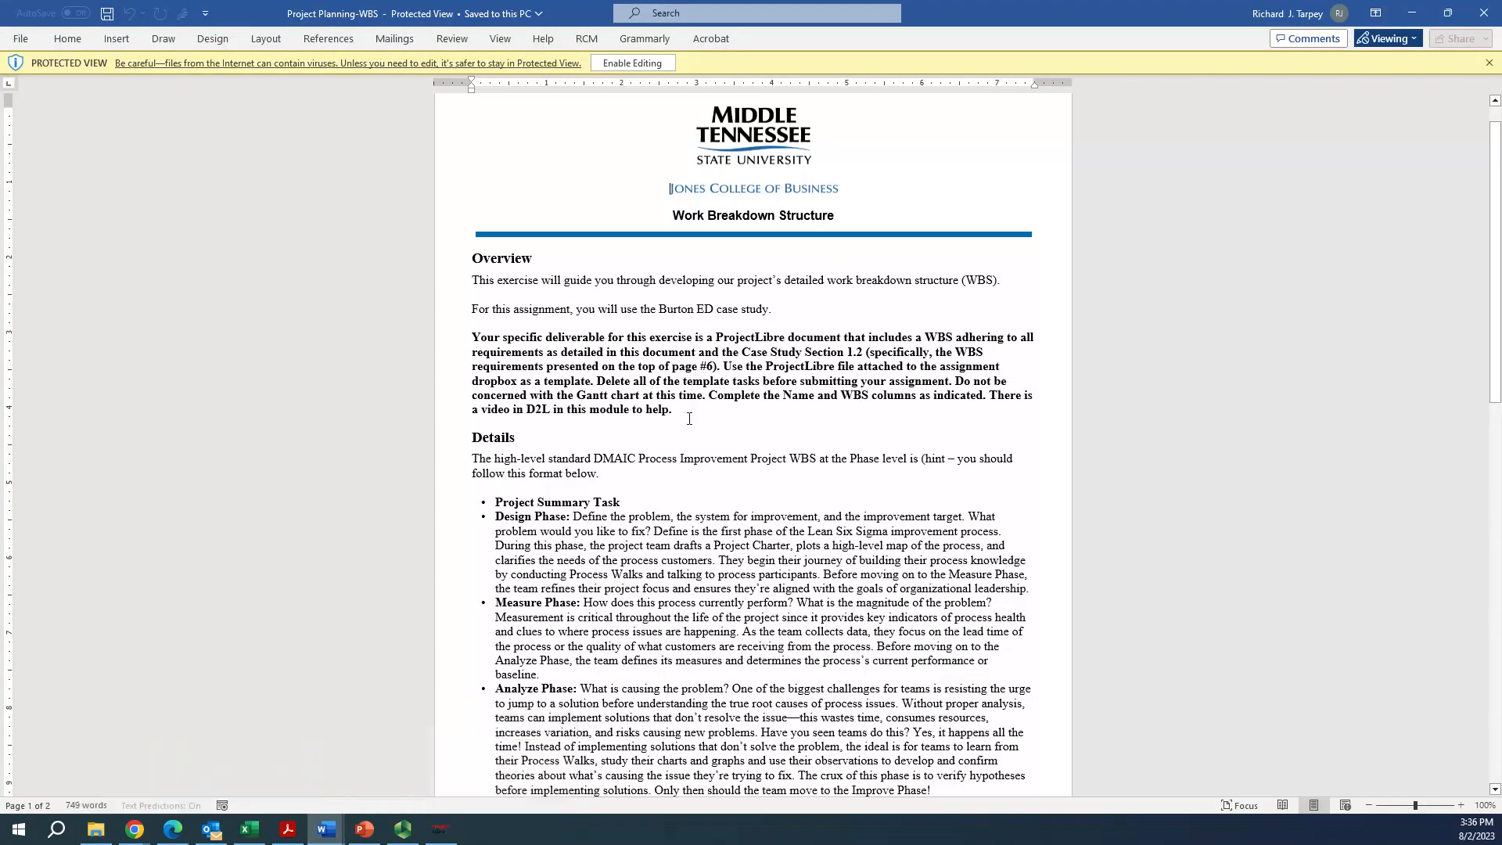
scroll(644, 421, down, 1)
scroll(644, 421, down, 3)
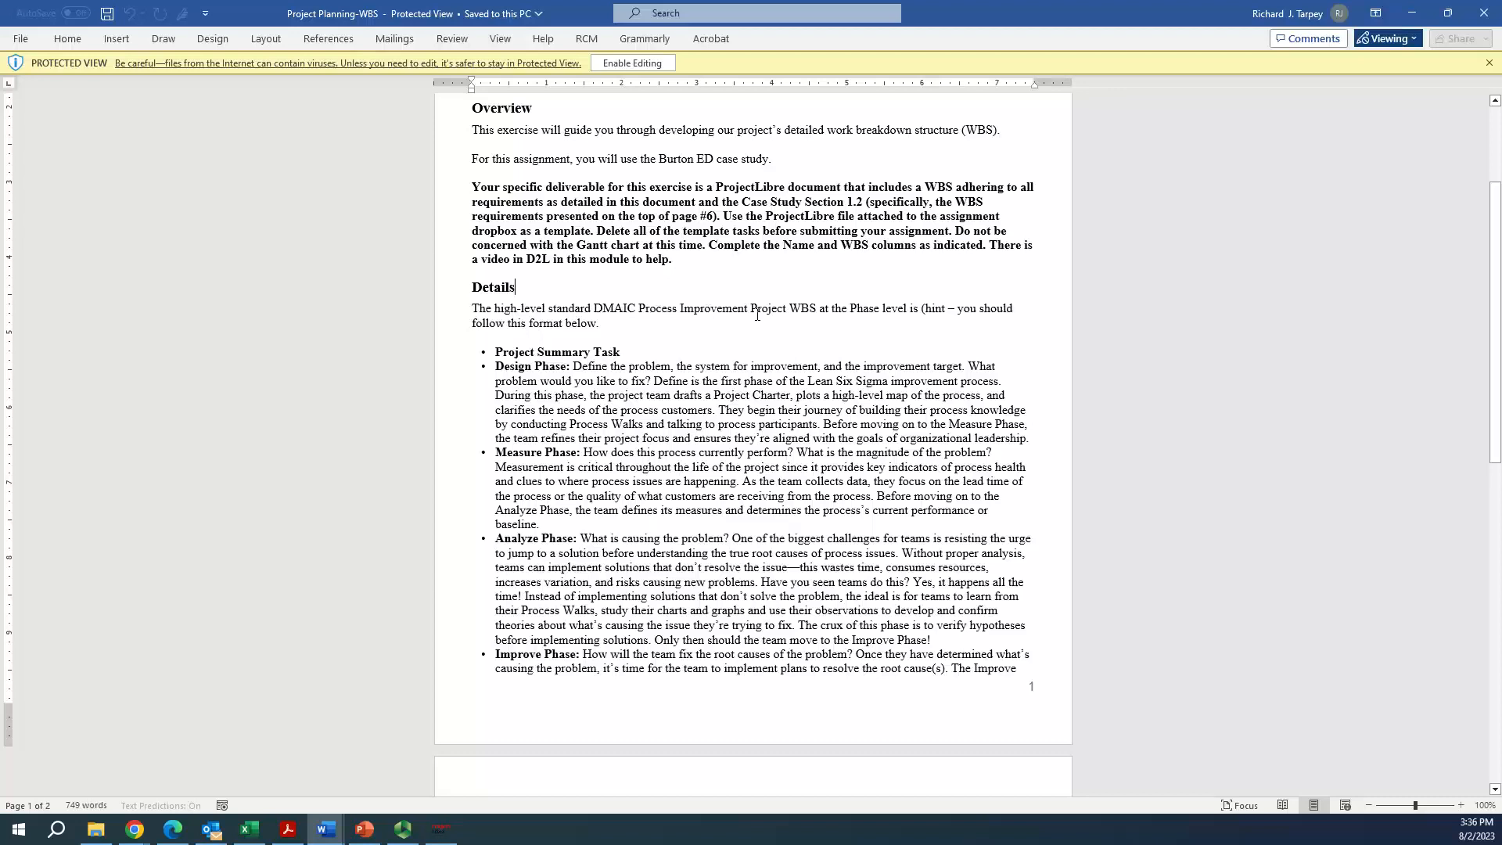
scroll(624, 361, down, 3)
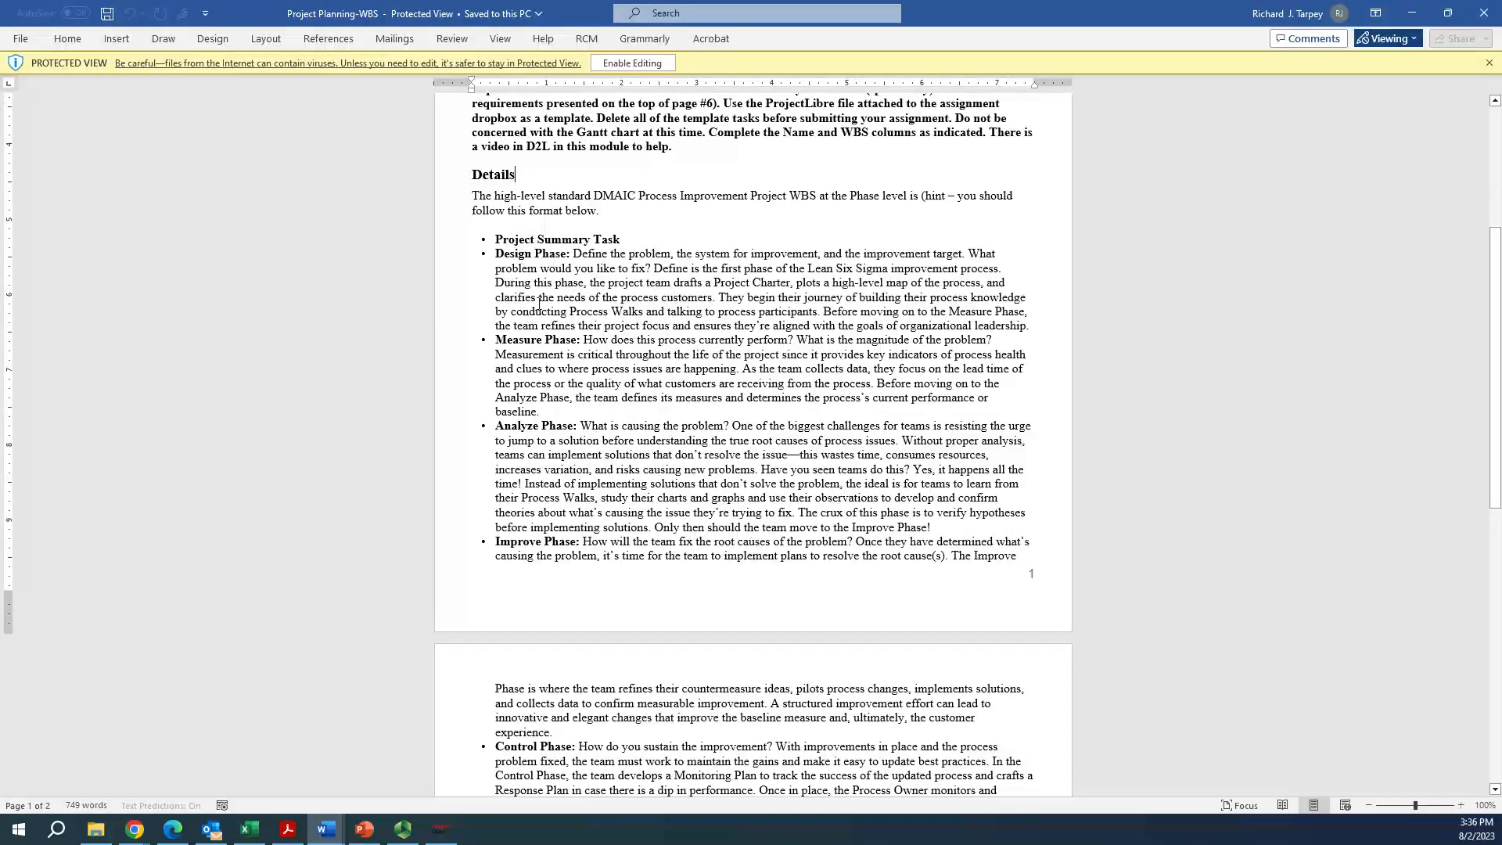
scroll(520, 344, down, 2)
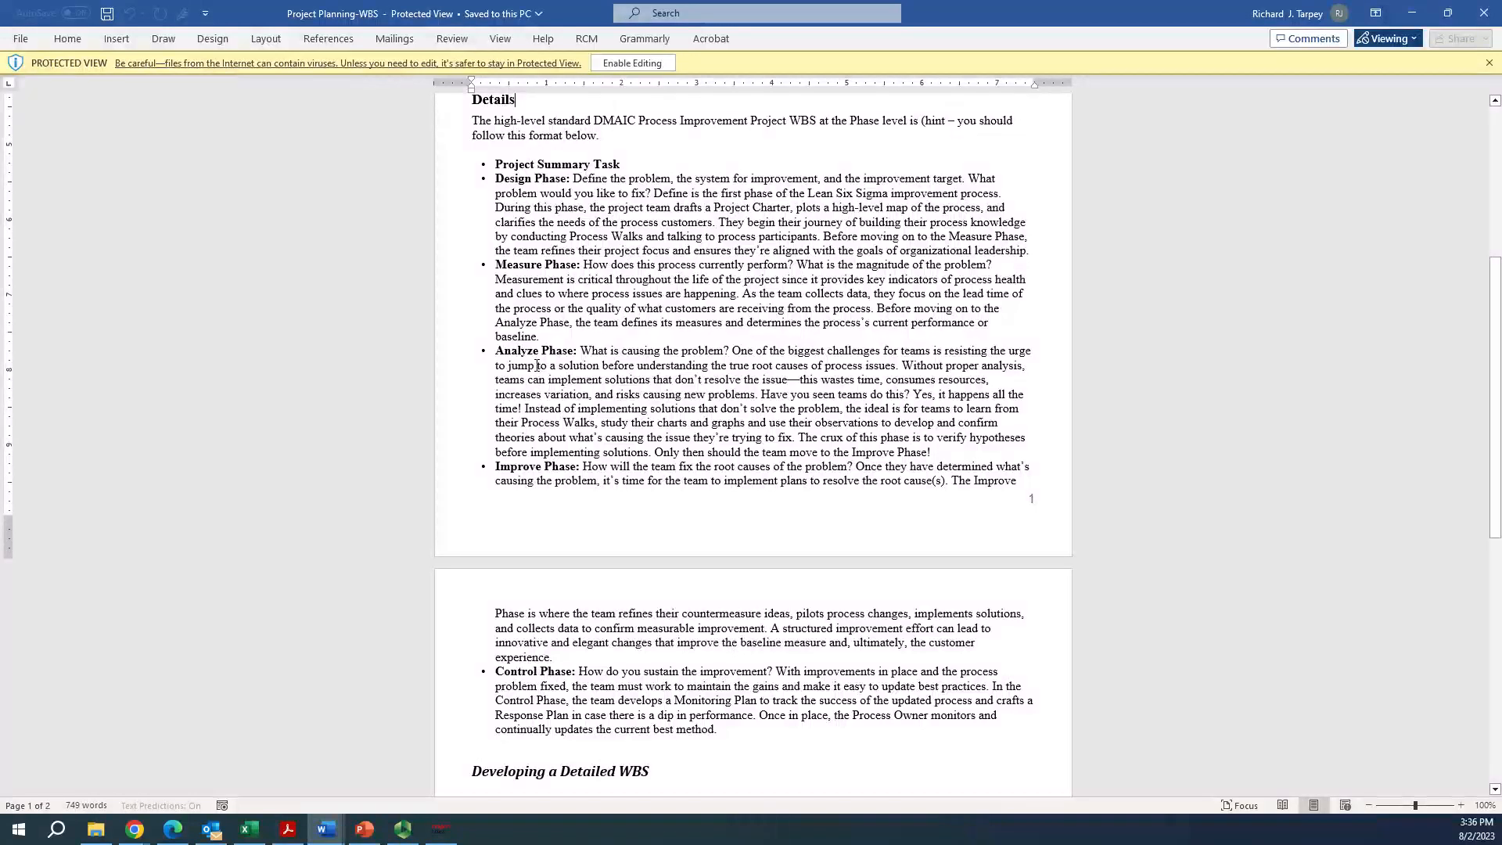
scroll(538, 361, down, 1)
scroll(537, 361, down, 2)
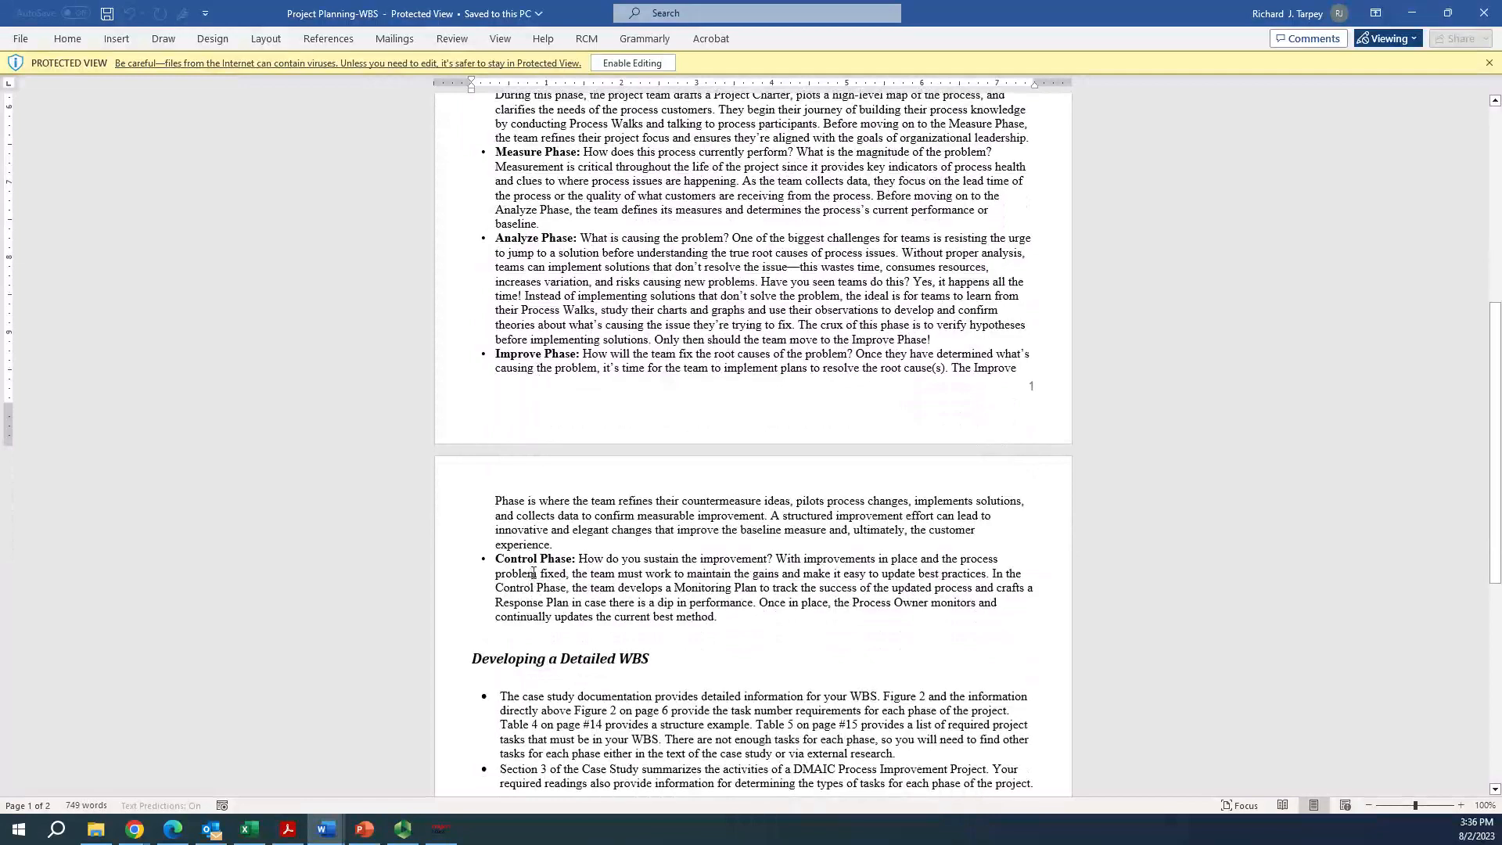
scroll(534, 573, up, 4)
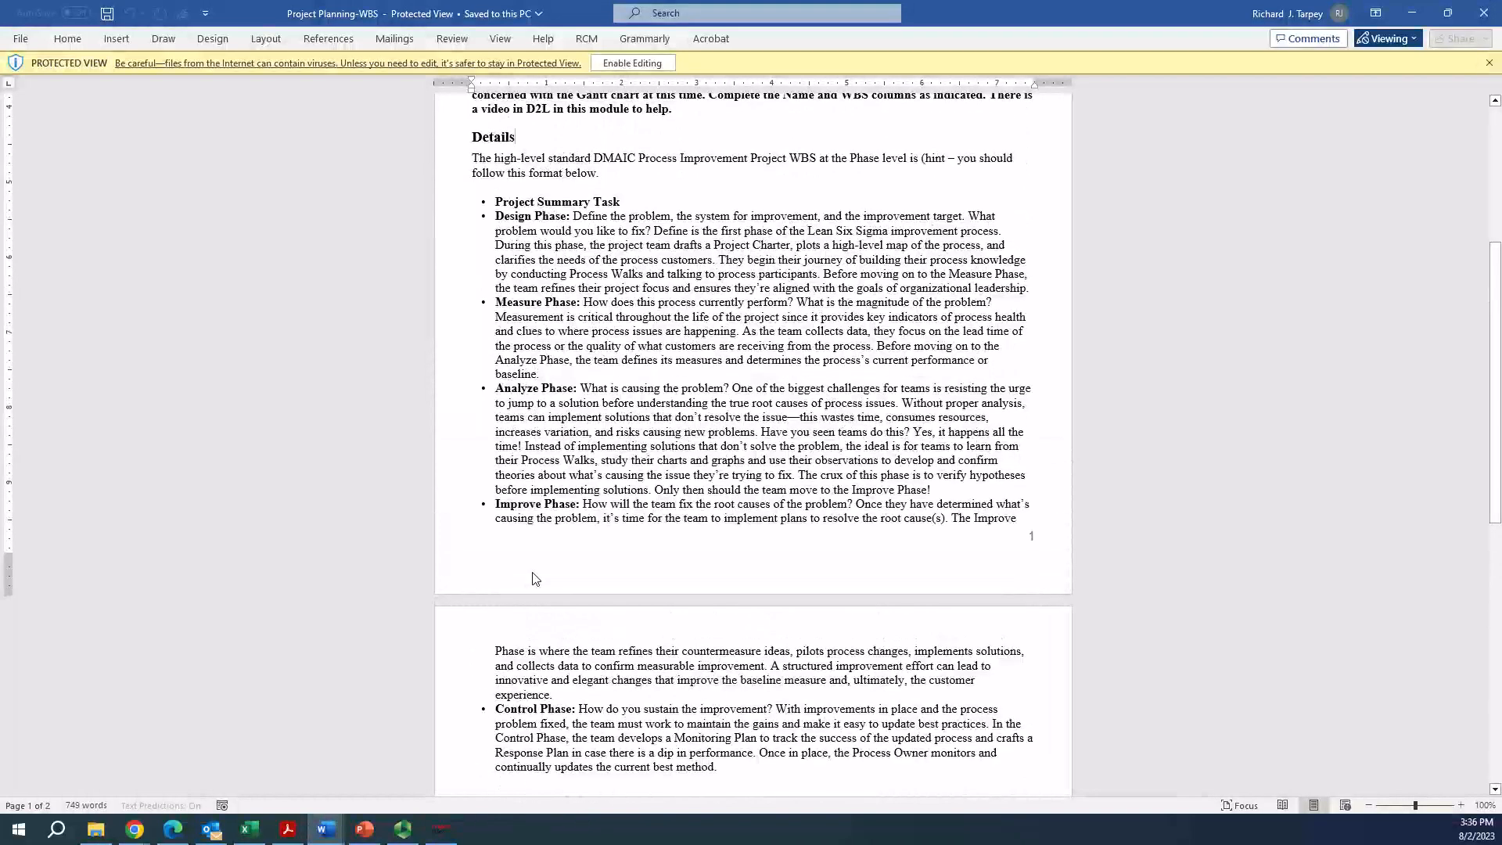
scroll(534, 579, up, 2)
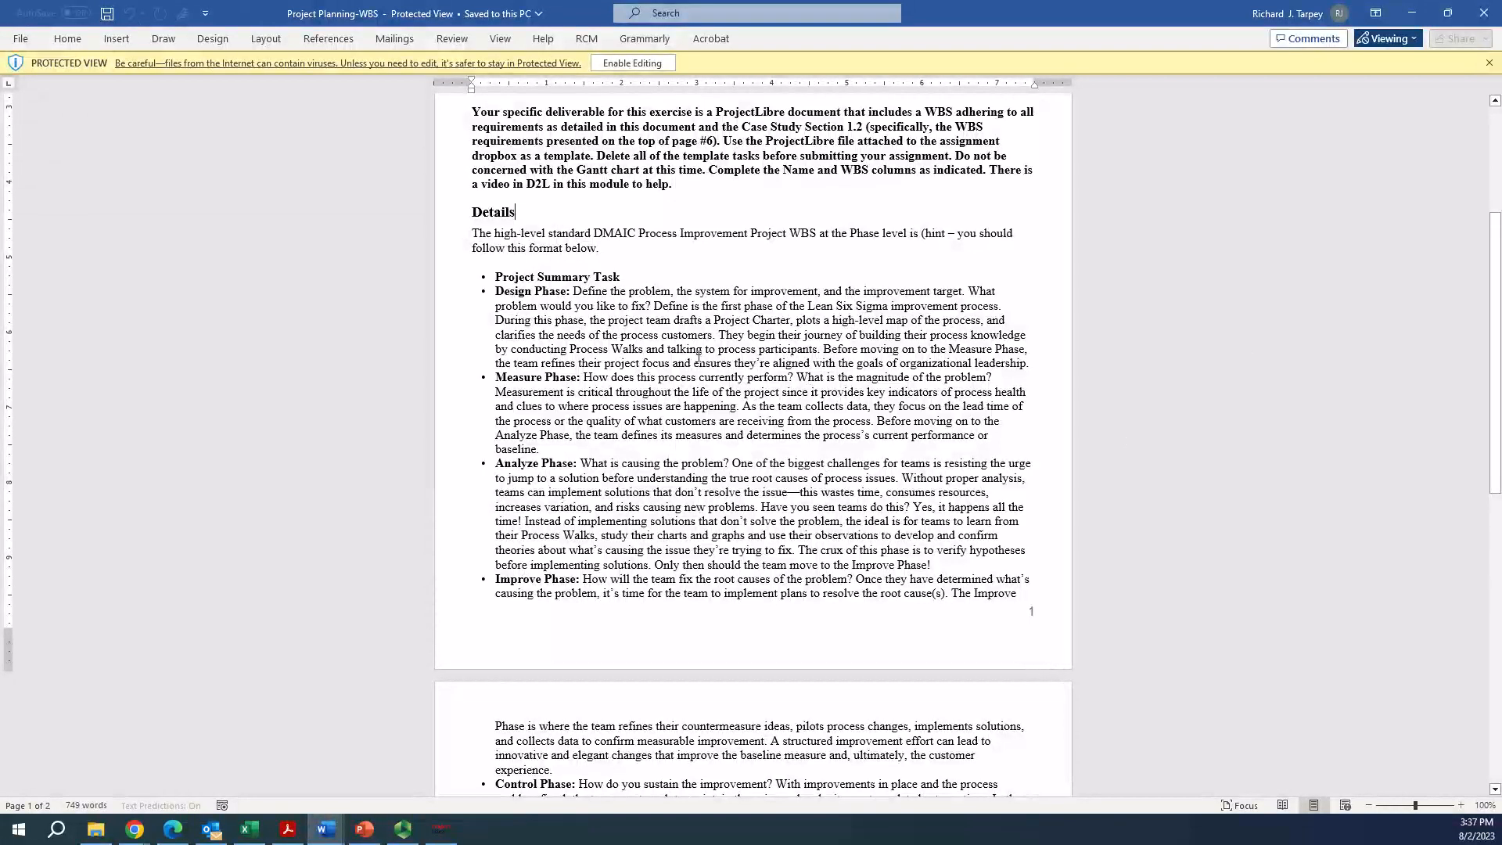
scroll(699, 357, down, 4)
scroll(703, 364, down, 6)
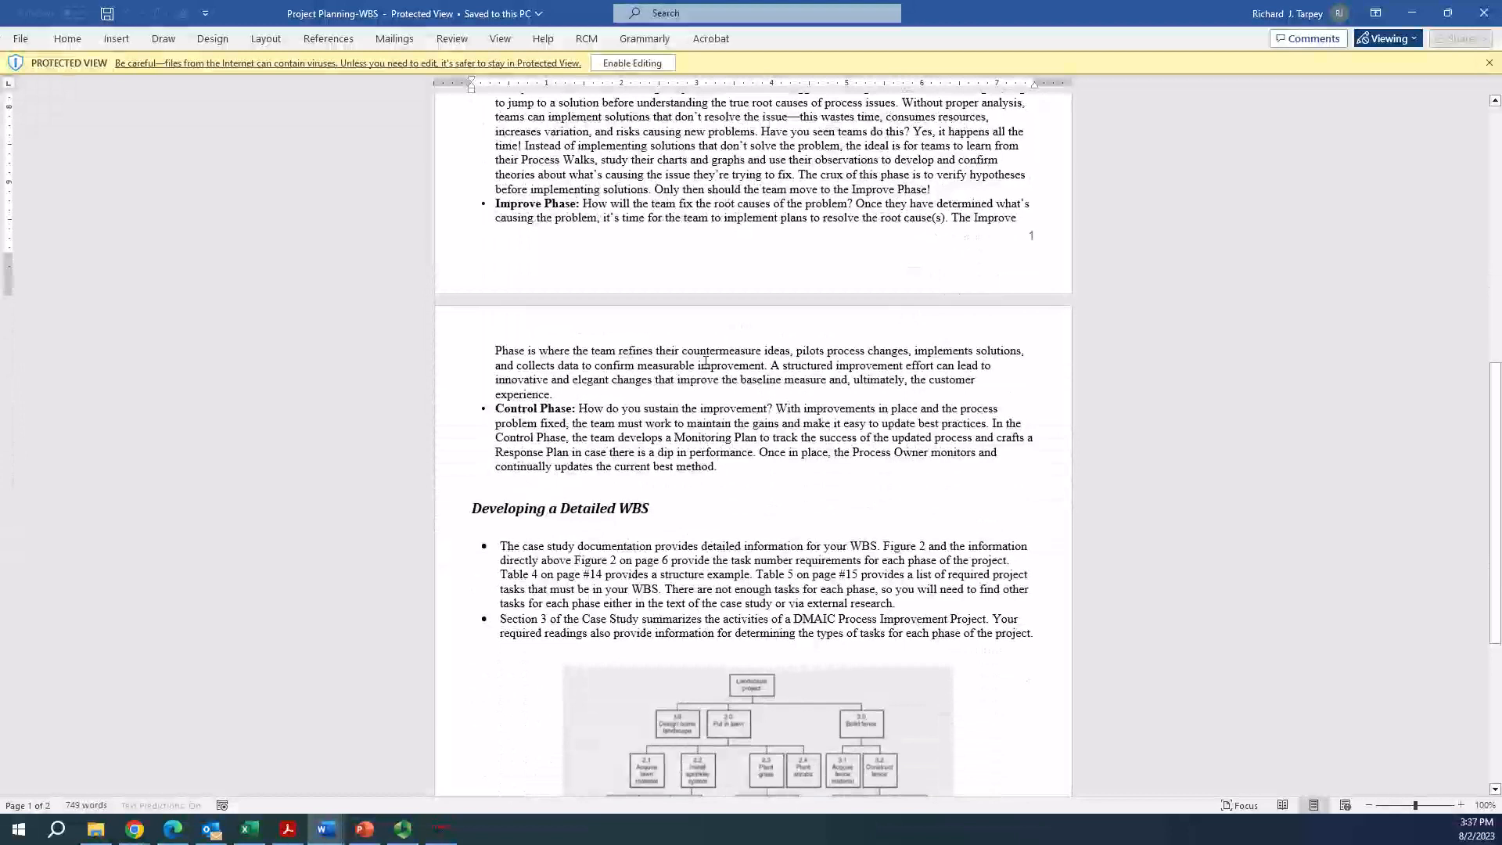
scroll(708, 357, down, 1)
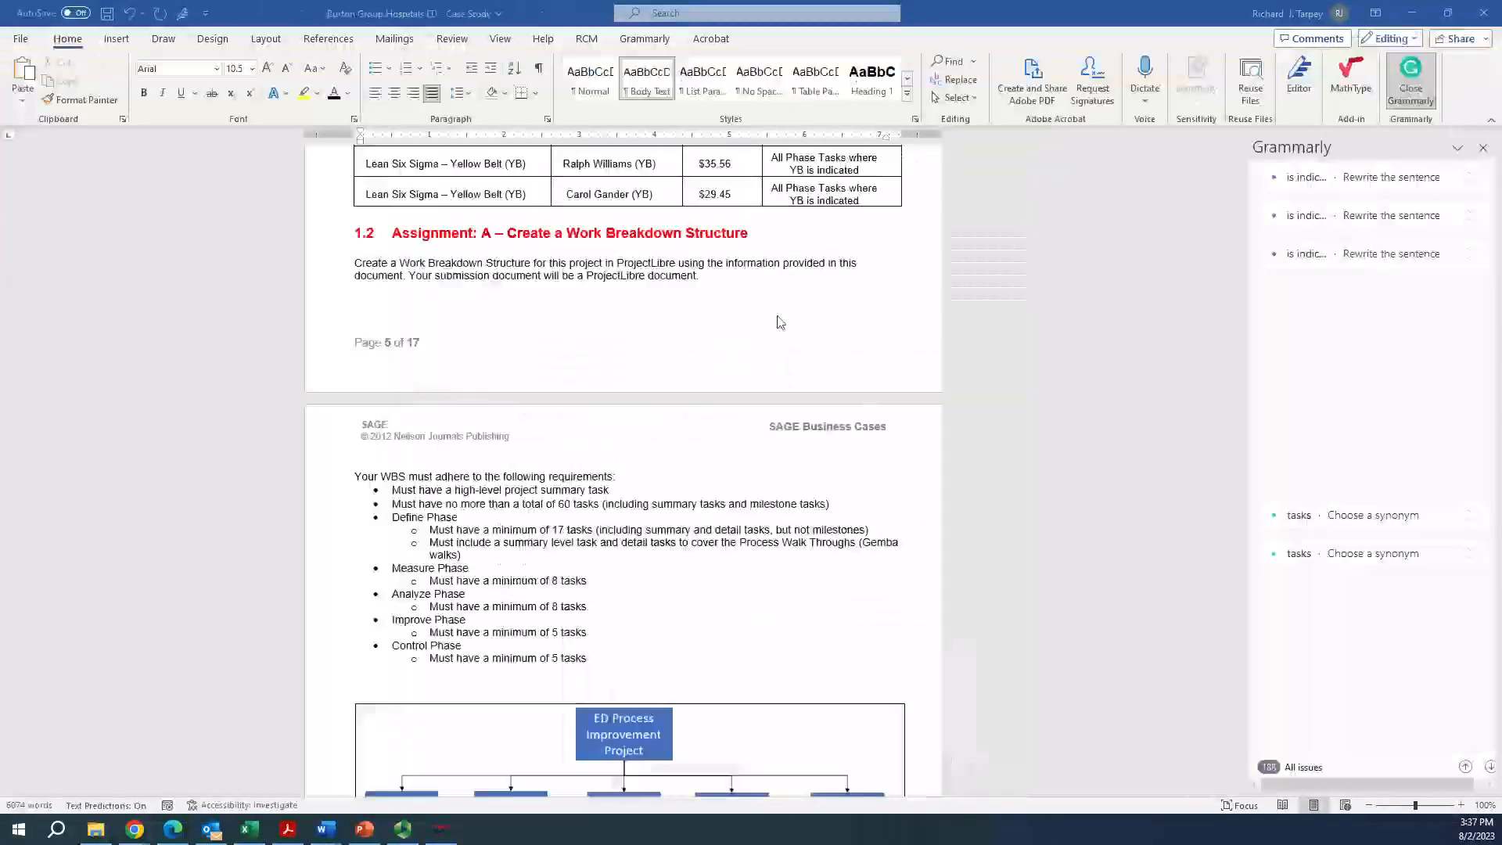
Switch to the Burton Group Hospitals ED case study and examine the phase descriptions in section 1.3 Project Planning
key(alt+Tab)
scroll(714, 313, down, 1)
drag(1238, 345, 1237, 429)
scroll(792, 467, down, 2)
scroll(792, 468, down, 5)
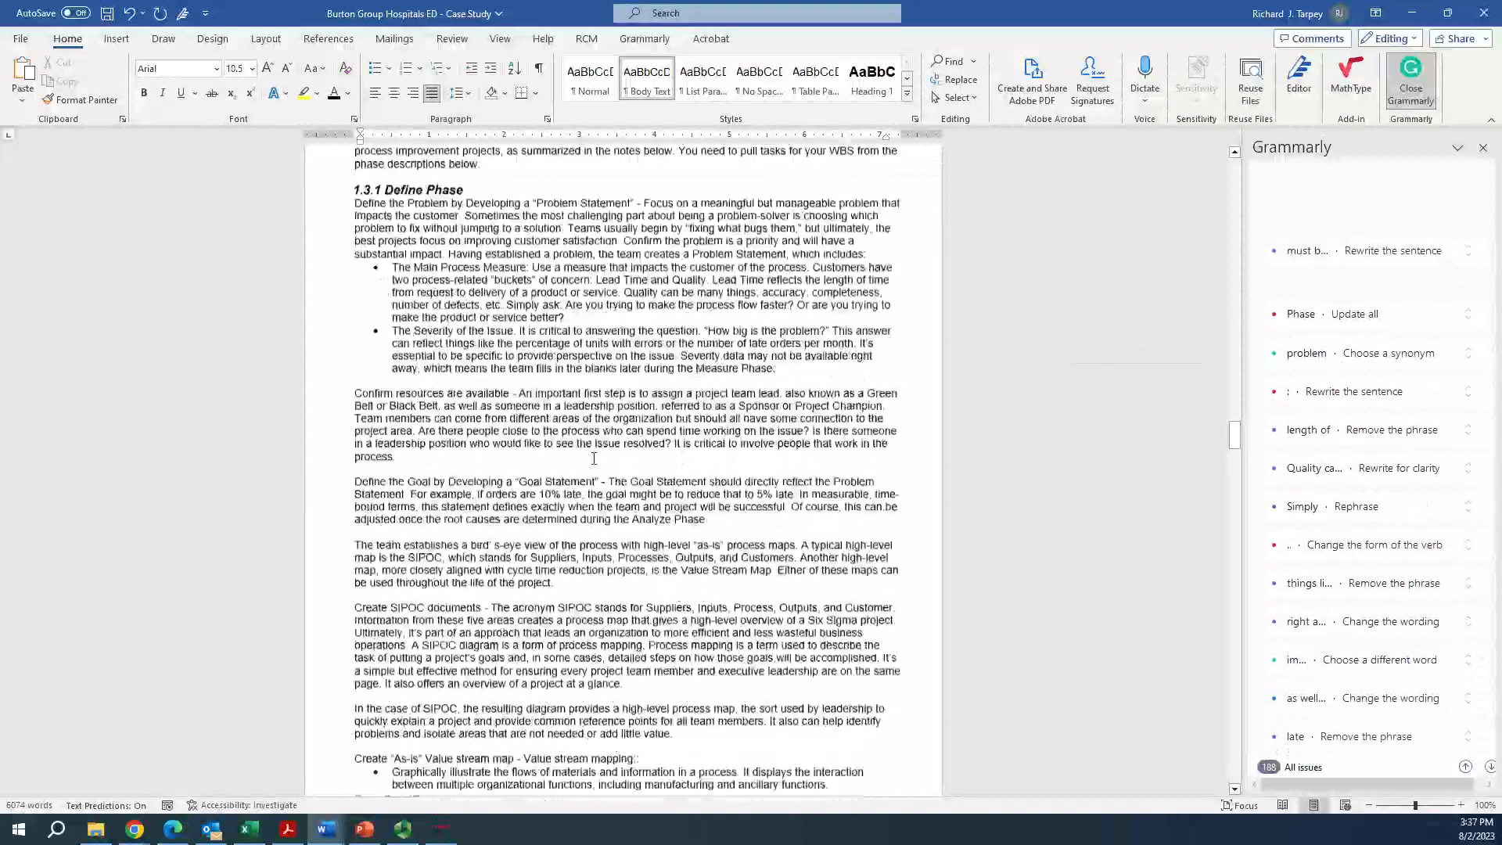
scroll(539, 506, up, 2)
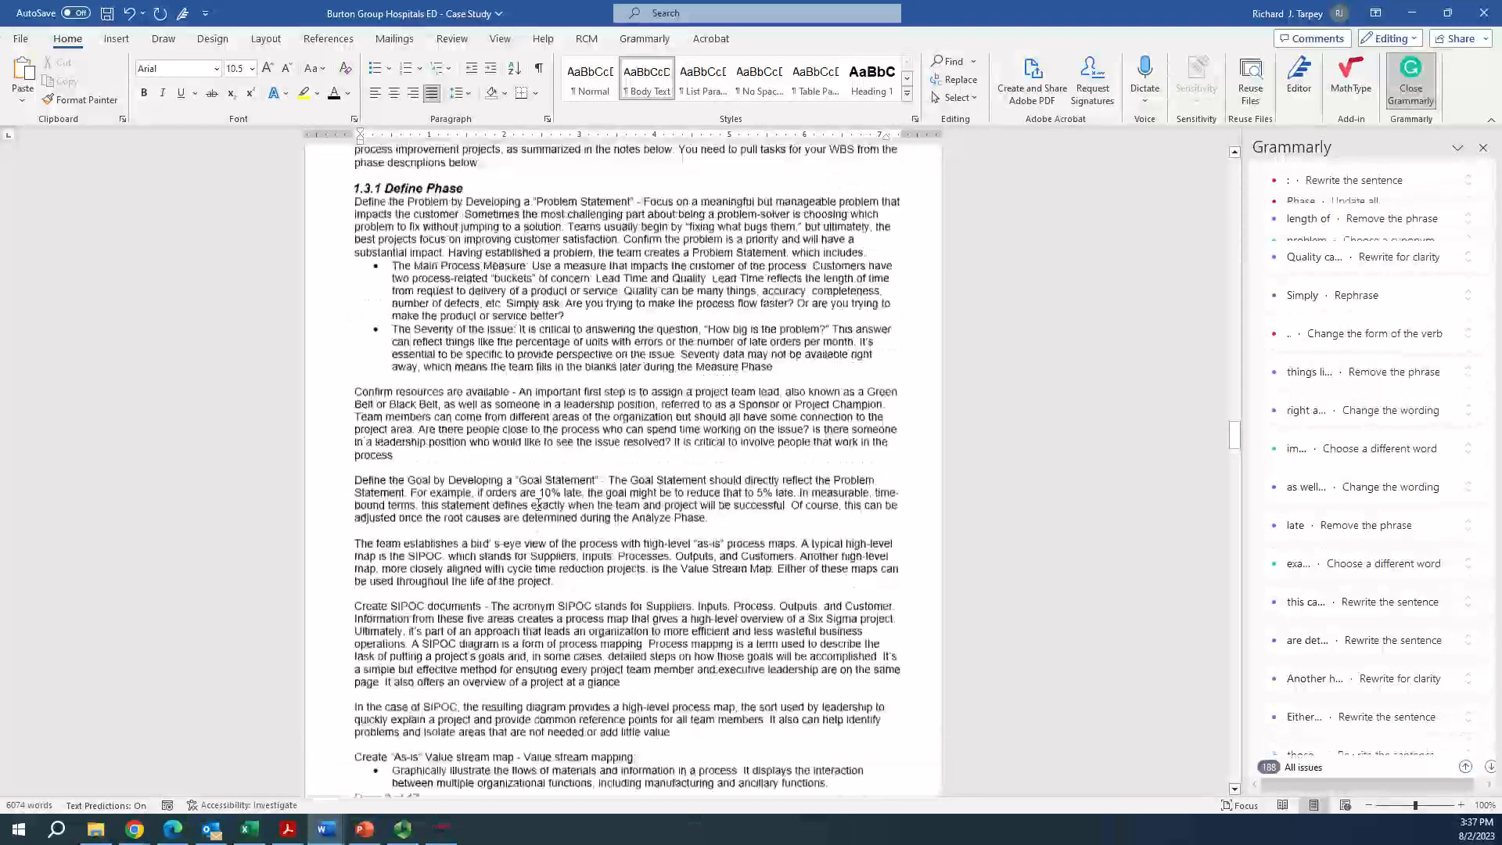
scroll(538, 507, up, 1)
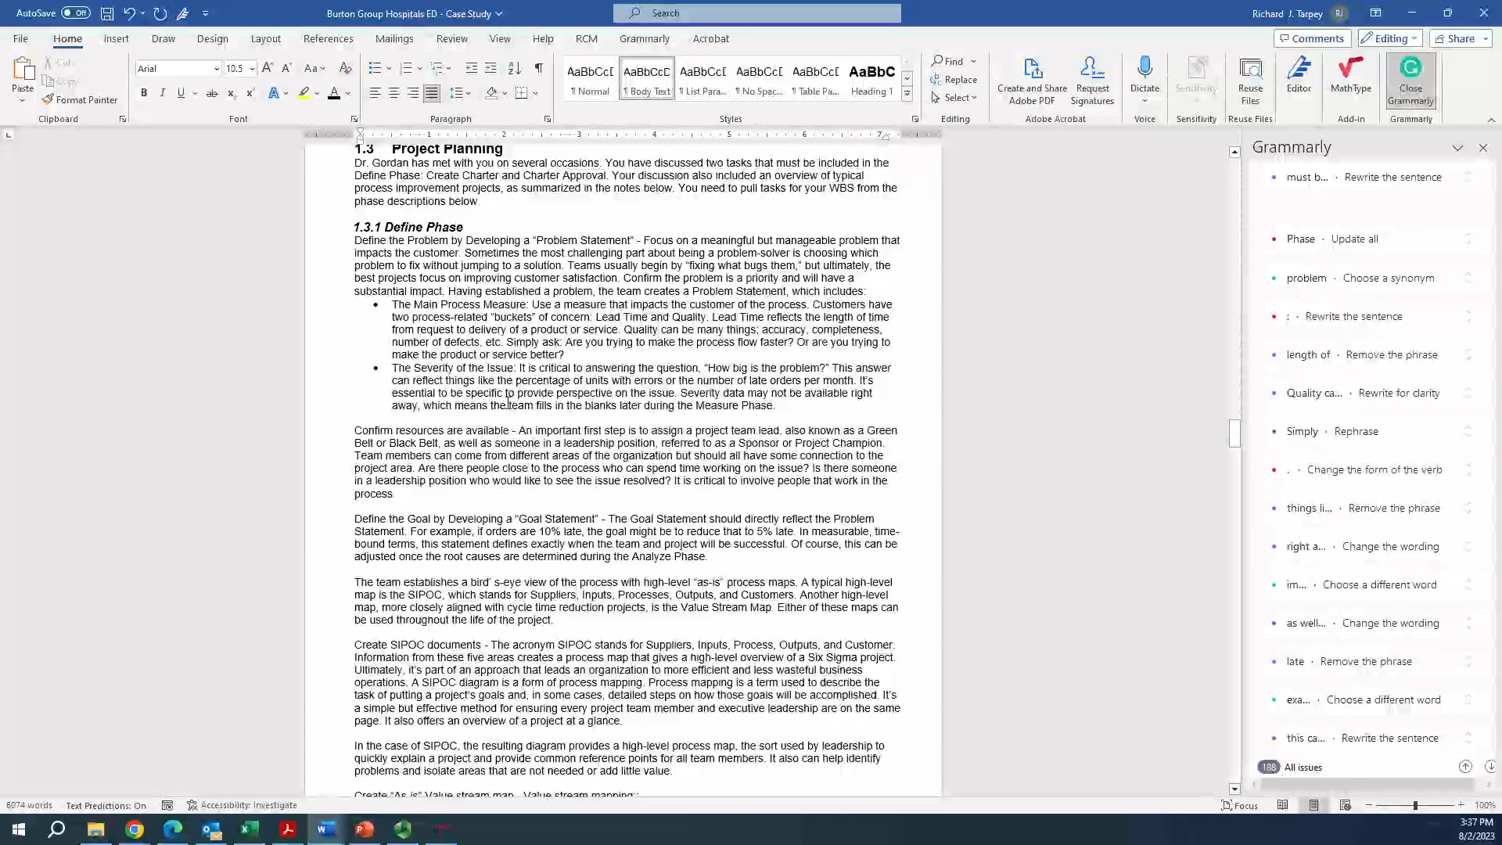
scroll(520, 438, down, 9)
scroll(516, 412, down, 11)
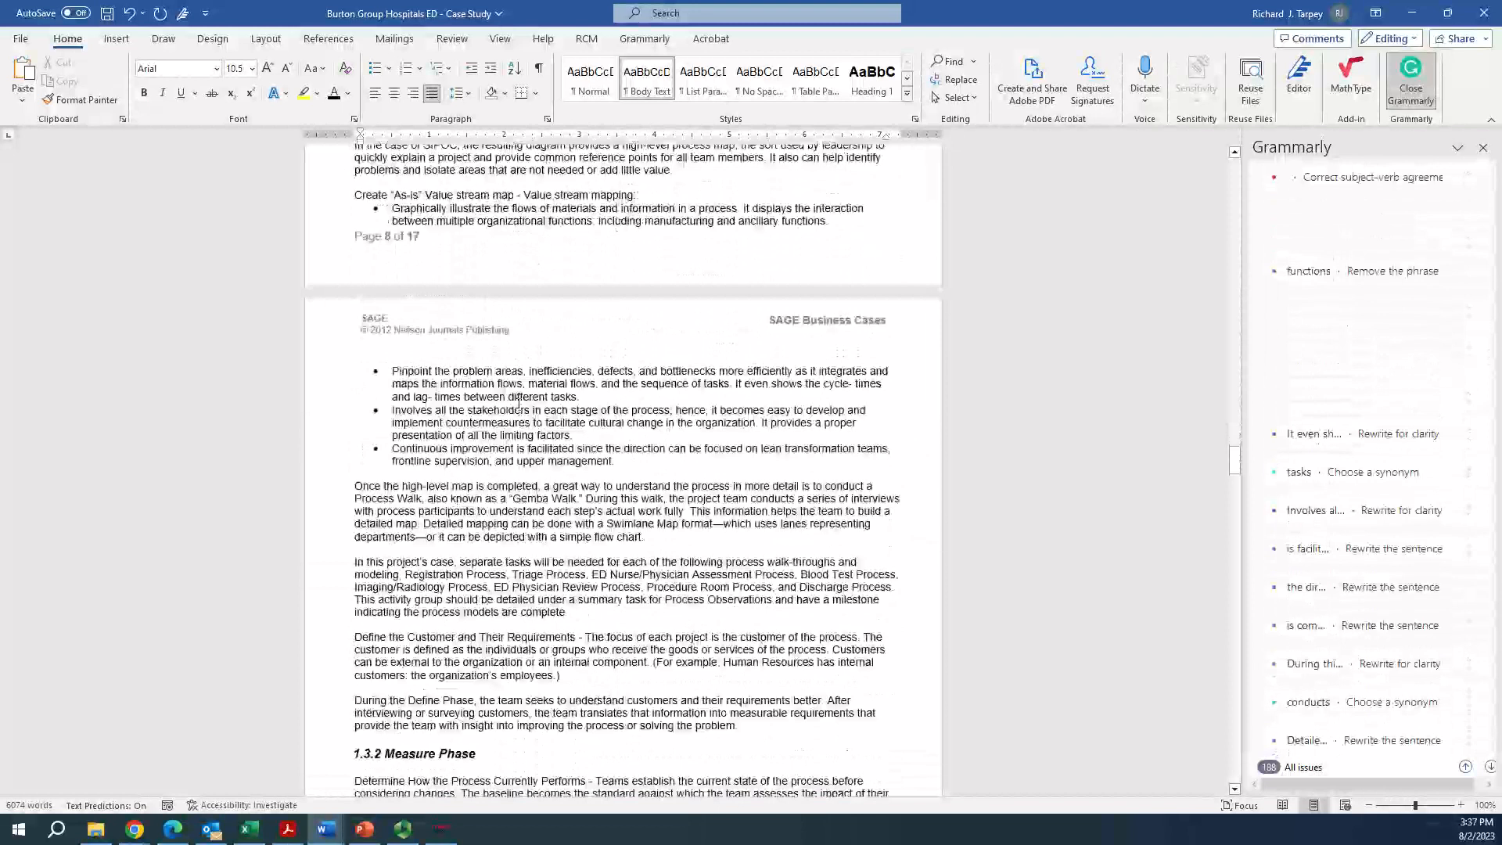
scroll(519, 410, down, 11)
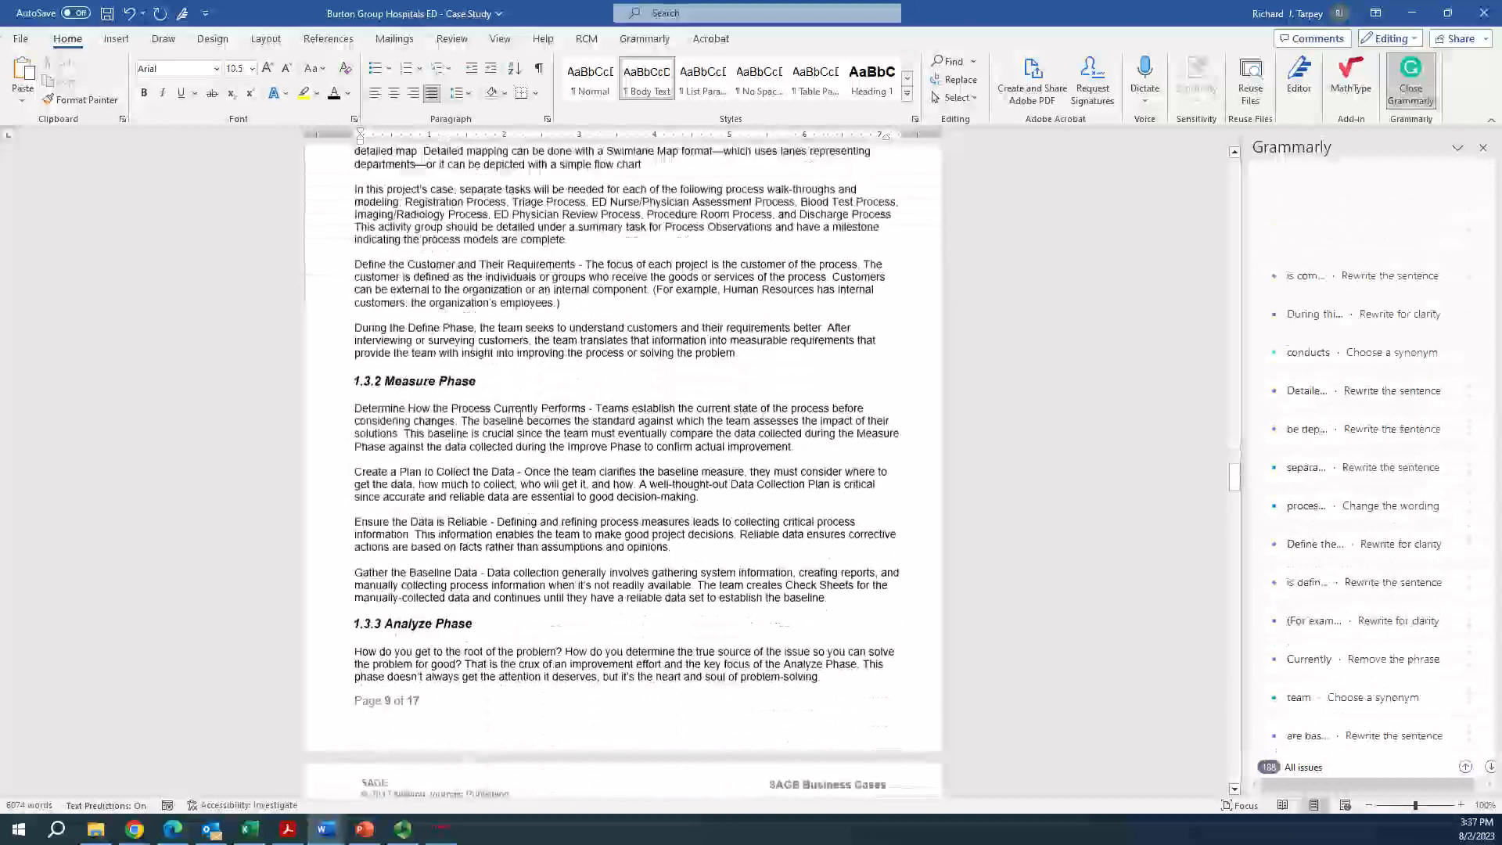
scroll(522, 413, up, 3)
scroll(523, 413, up, 12)
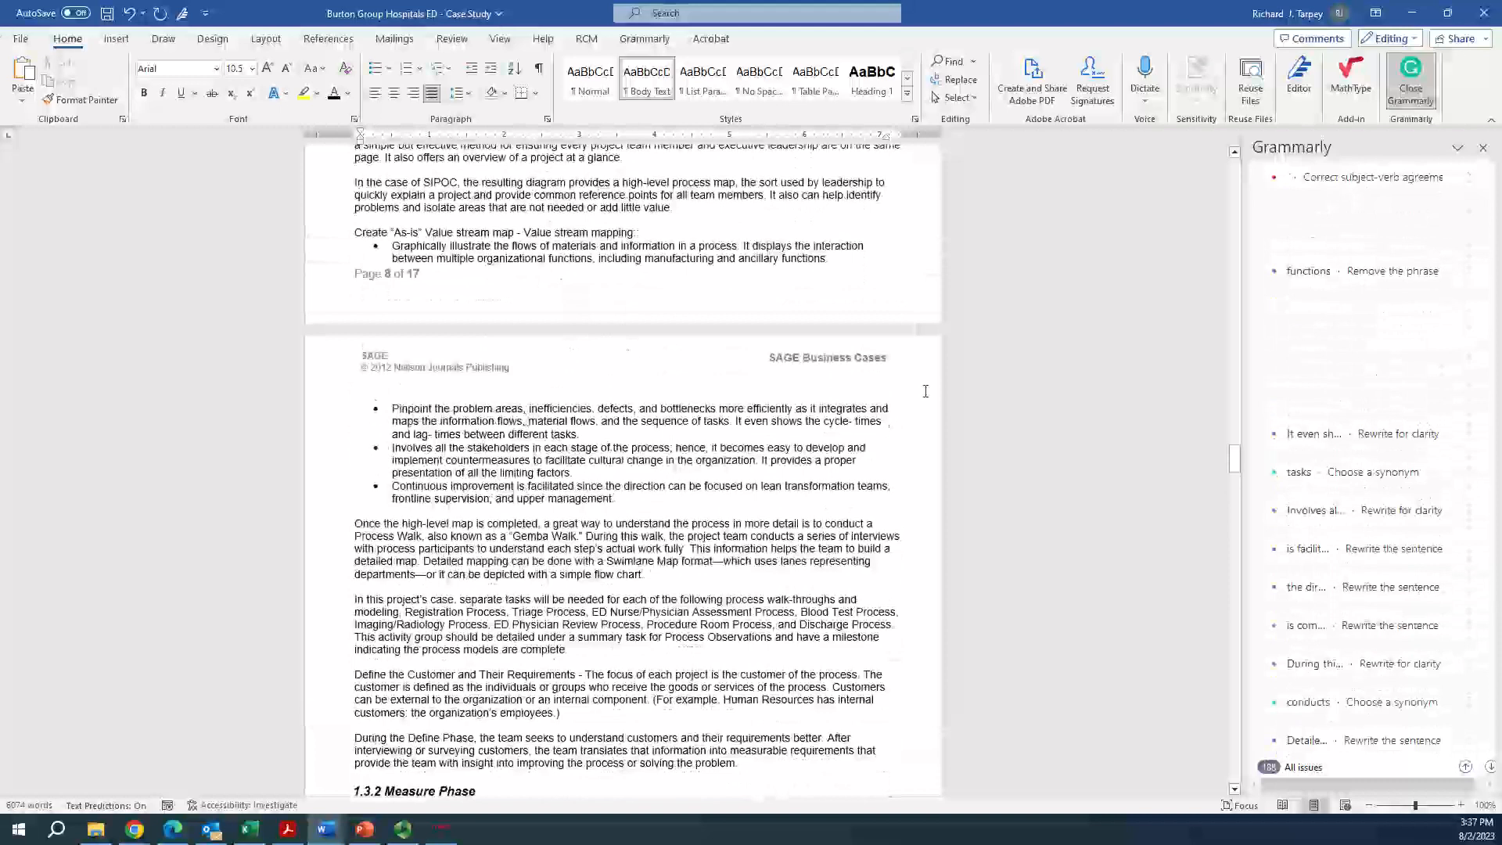
Return to the Project Planning-WBS document and review its phase-level outline starting with the Project Summary Task
key(alt+Tab)
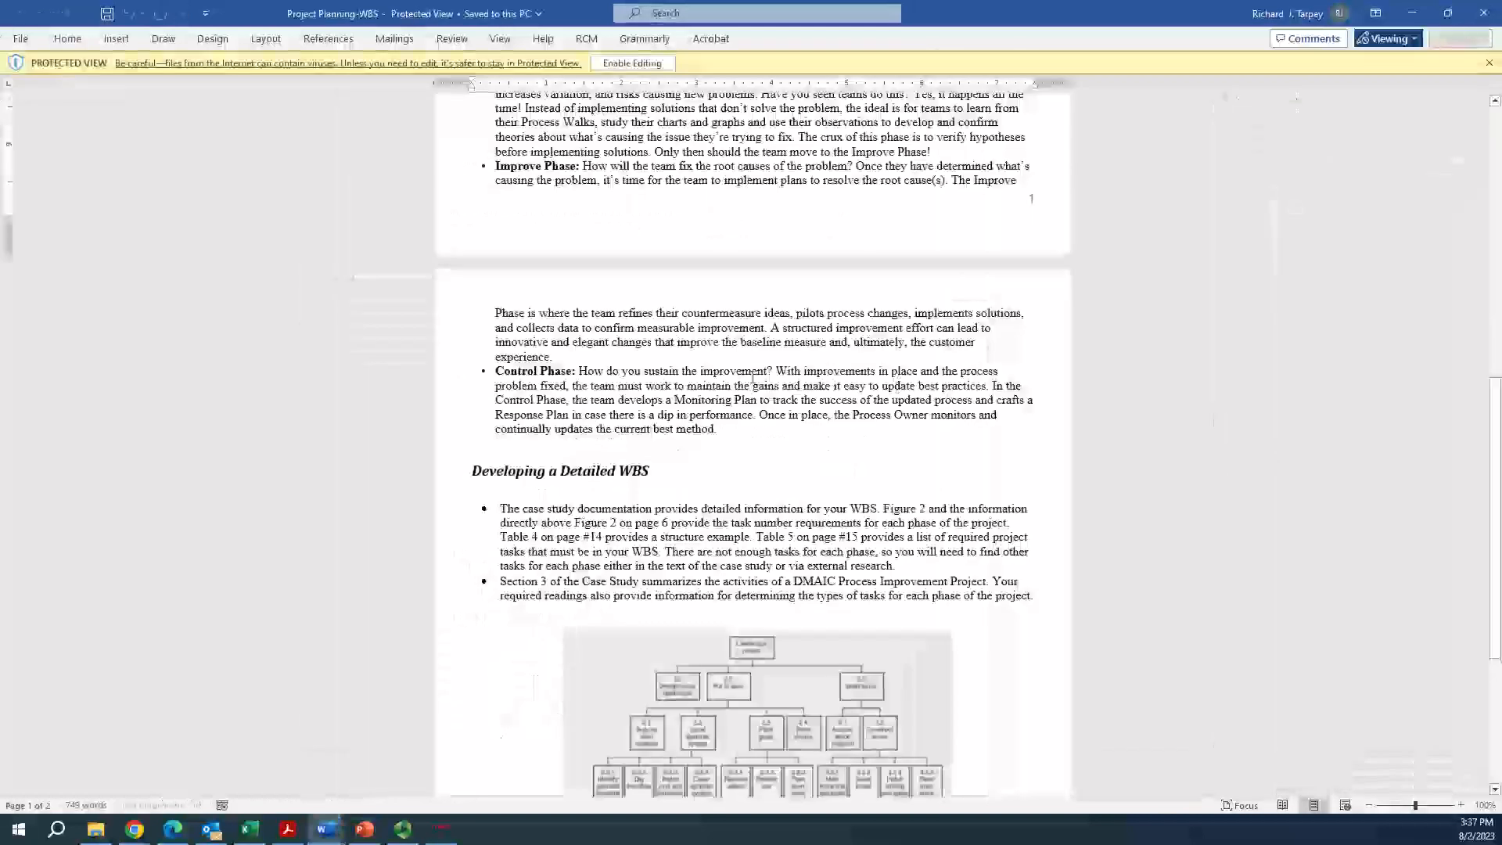
scroll(642, 387, up, 2)
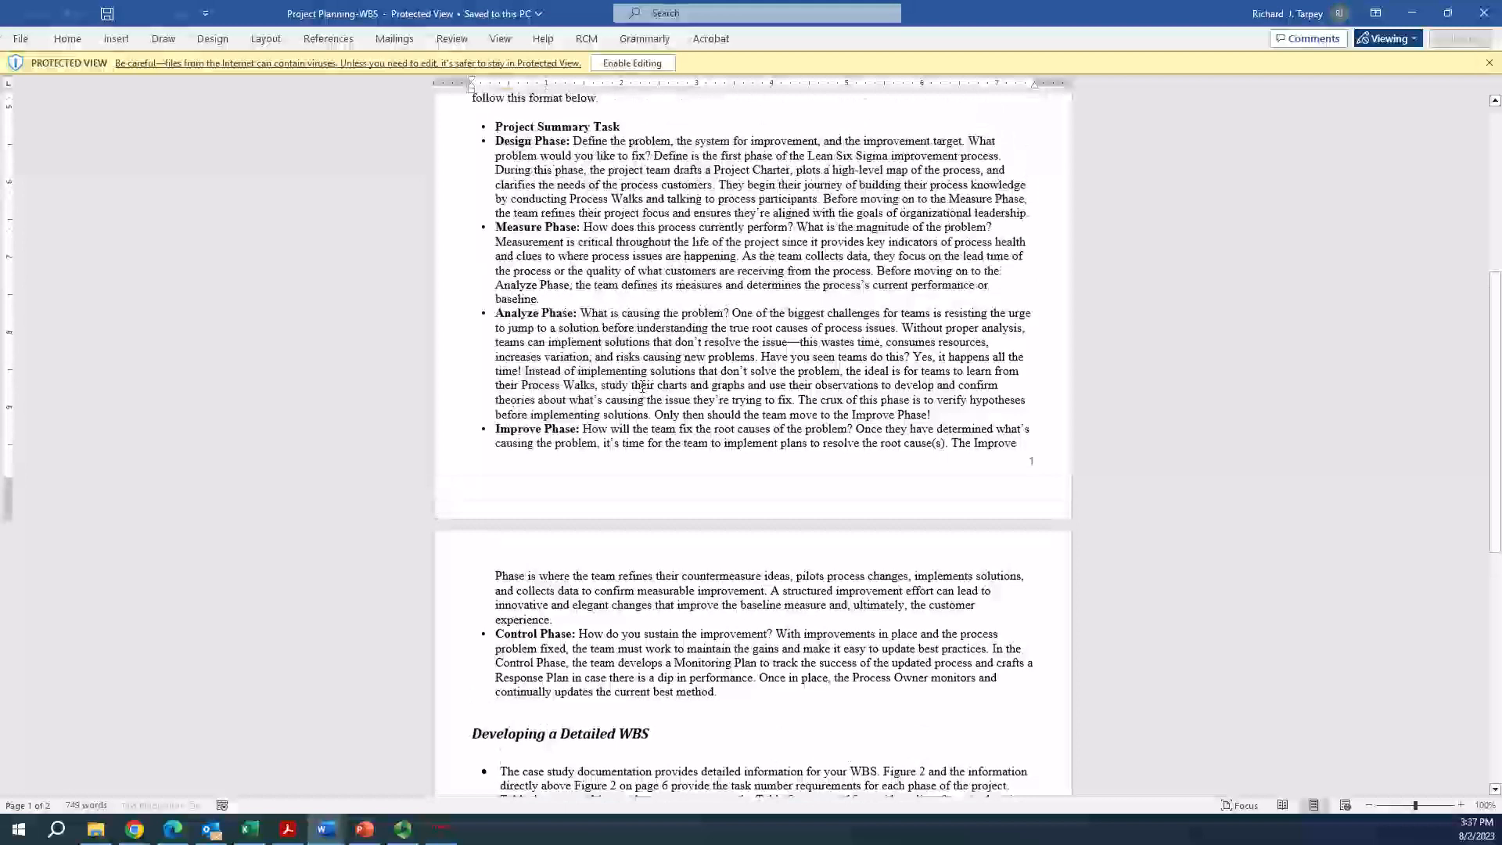
scroll(642, 387, up, 2)
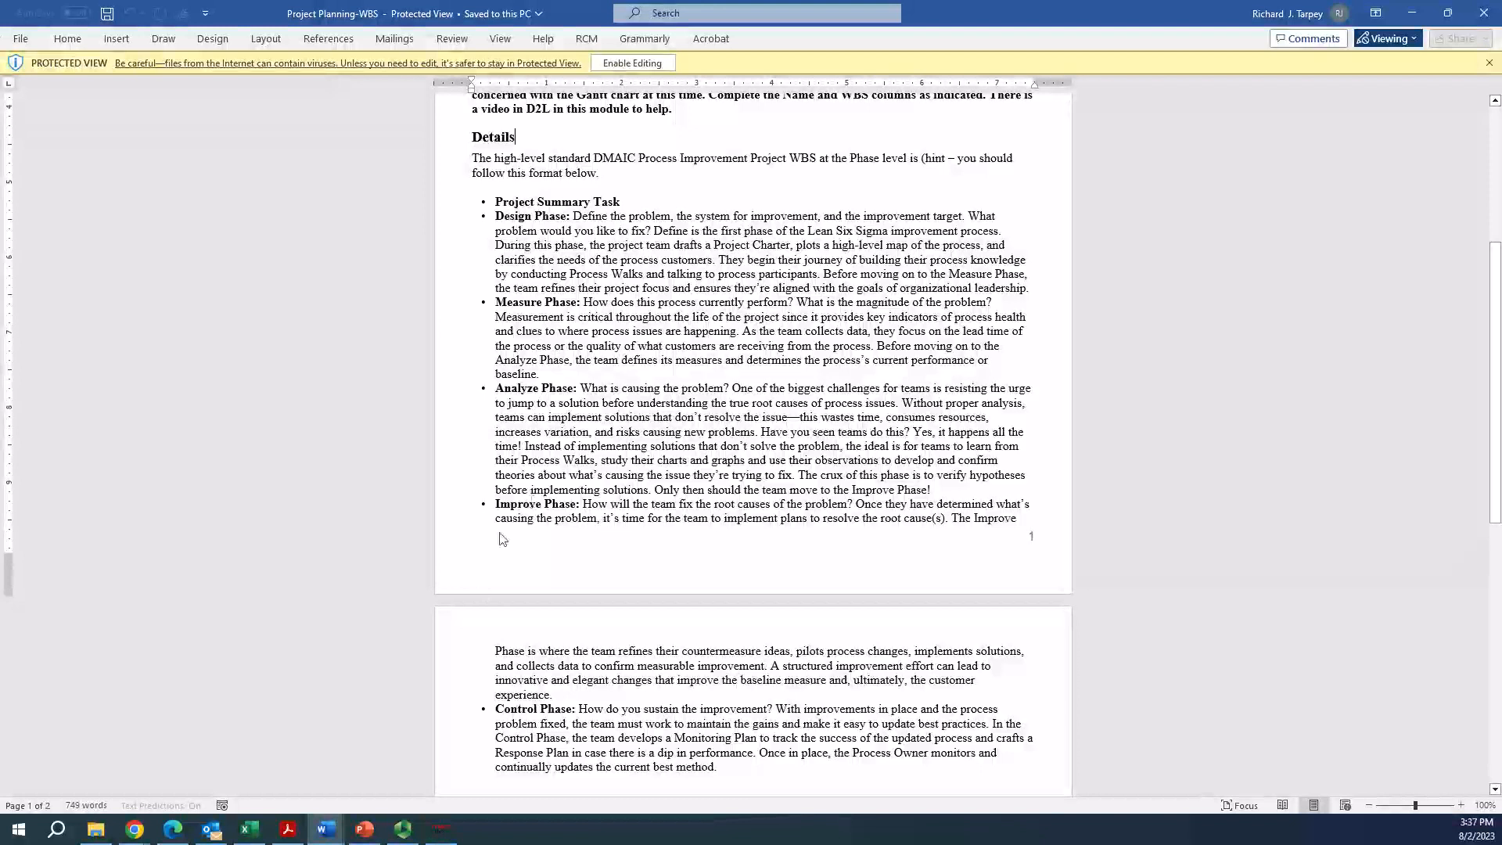
Switch to ProjectLibre, add a task named ED Burton Process Improvement below Task 10 and widen the Name column
click(443, 828)
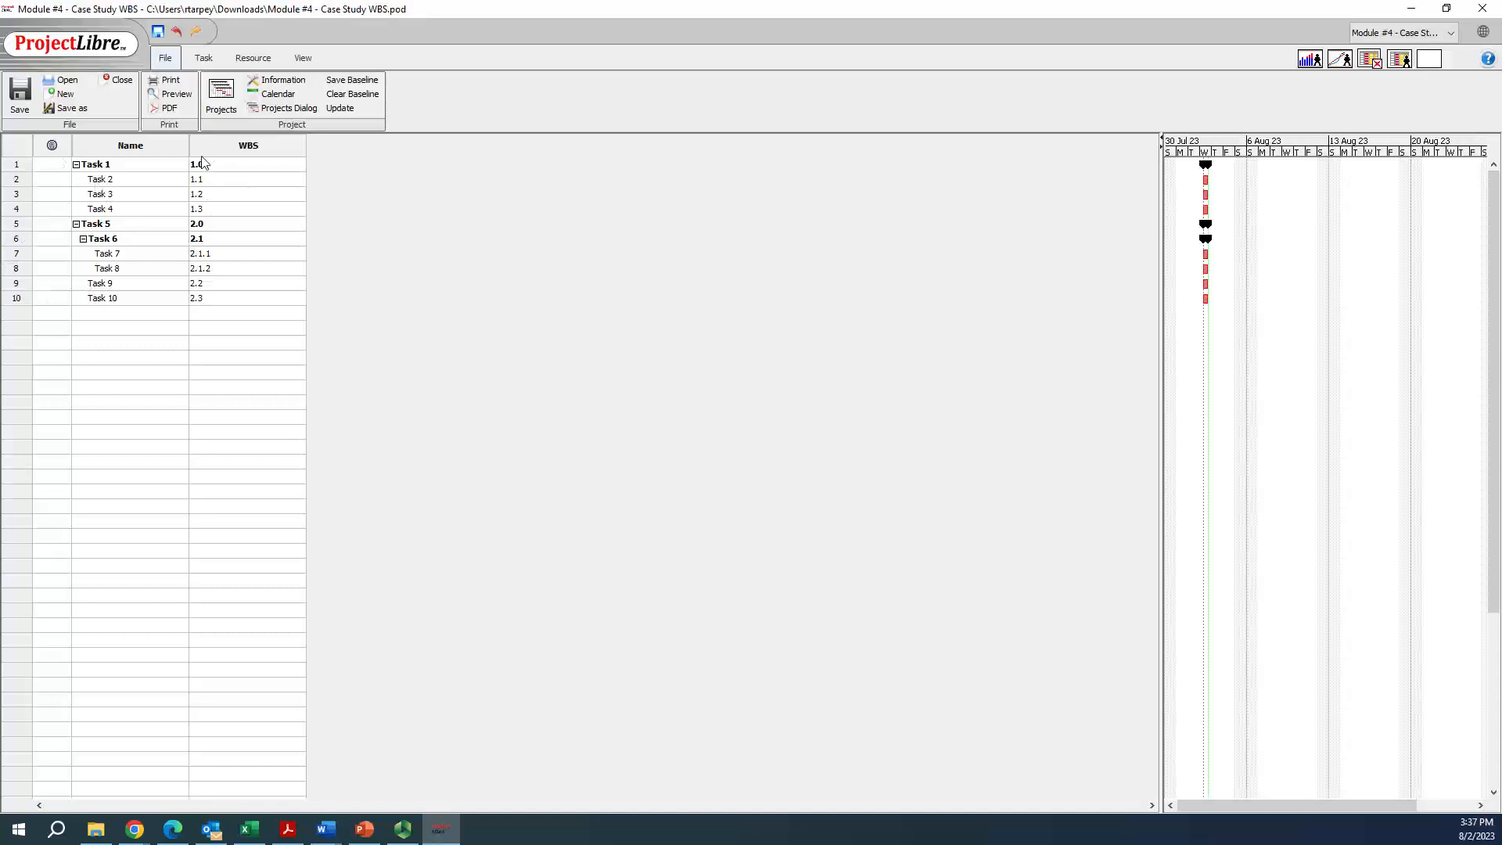
click(87, 315)
text(Proejc)
key(BackSpace)
key(BackSpace)
key(BackSpace)
key(BackSpace)
text(ED Burton Process Imprpo)
key(BackSpace)
key(BackSpace)
text(ovement)
key(Tab)
drag(188, 150, 343, 151)
click(173, 416)
Outdent the ED Burton Process Improvement task by one level
drag(77, 315, 32, 367)
click(104, 355)
click(17, 312)
click(203, 58)
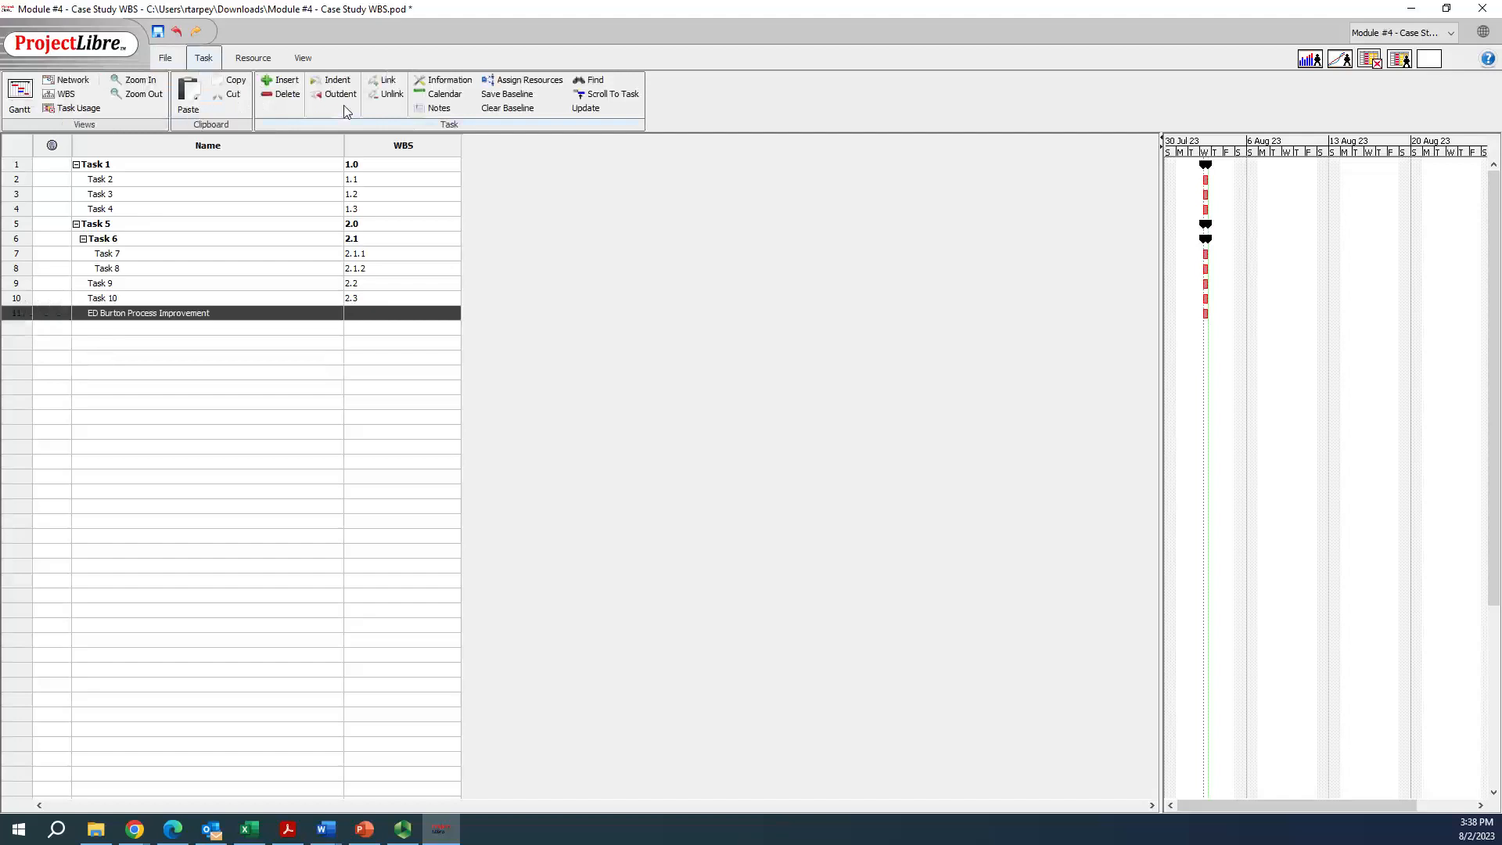
click(336, 95)
click(89, 371)
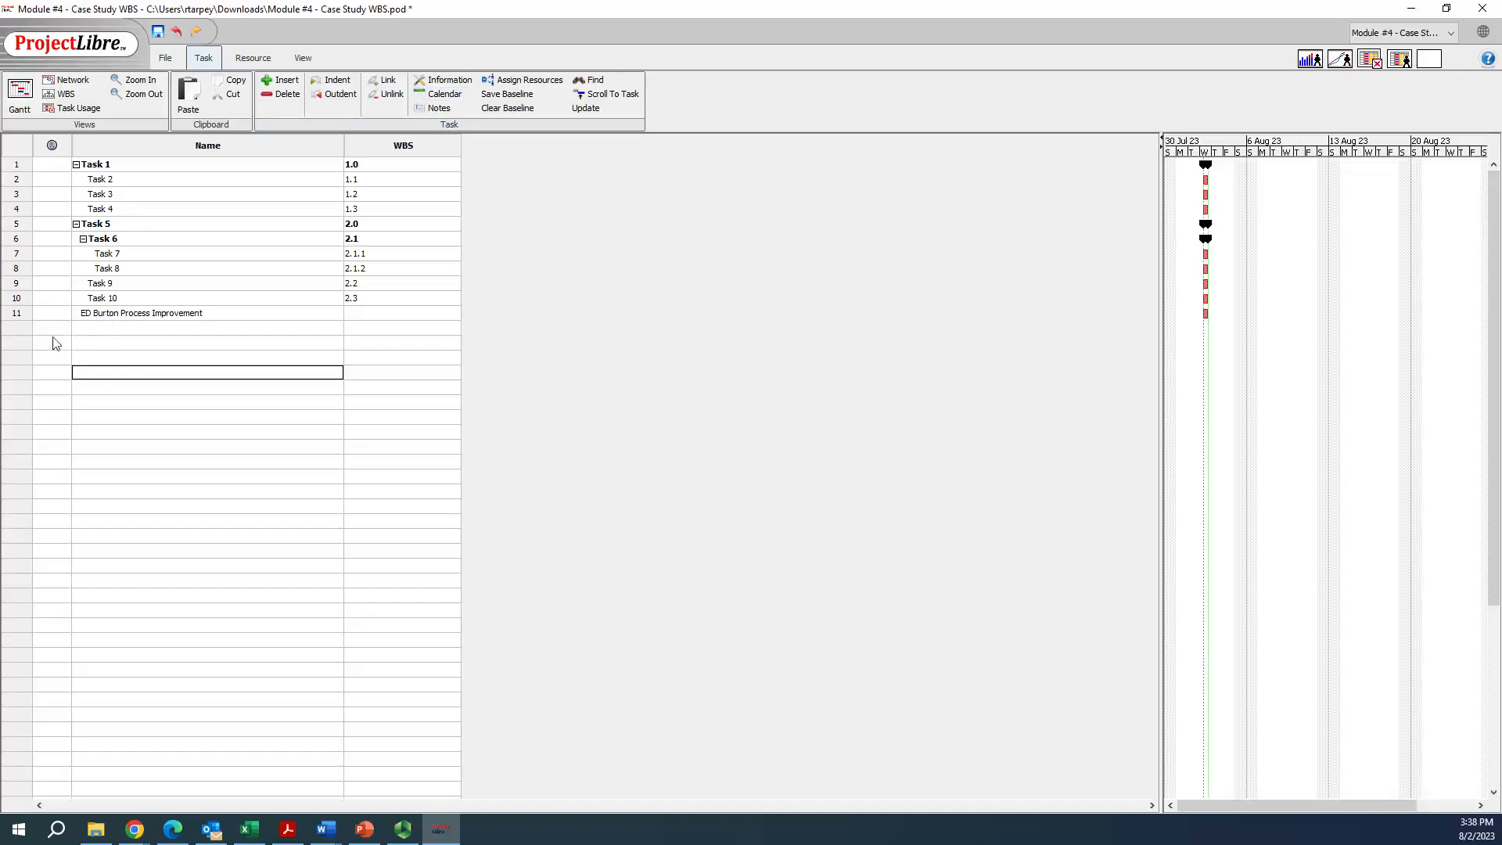
Delete the template tasks Task 1 through Task 10, keeping only ED Burton Process Improvement
drag(21, 163, 6, 308)
click(13, 296)
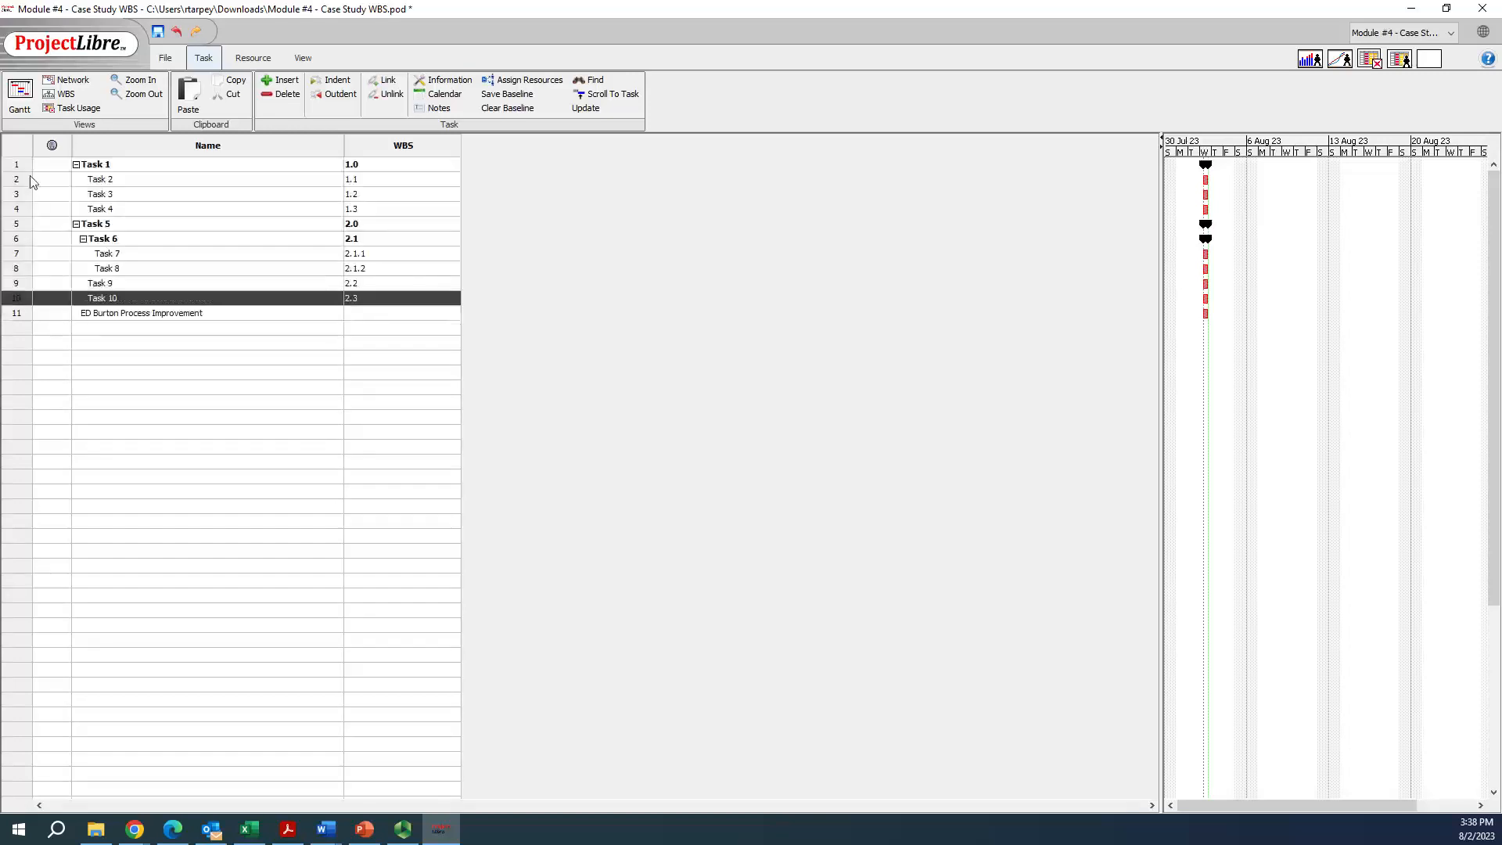
click(24, 167)
drag(16, 299, 31, 173)
right_click(21, 171)
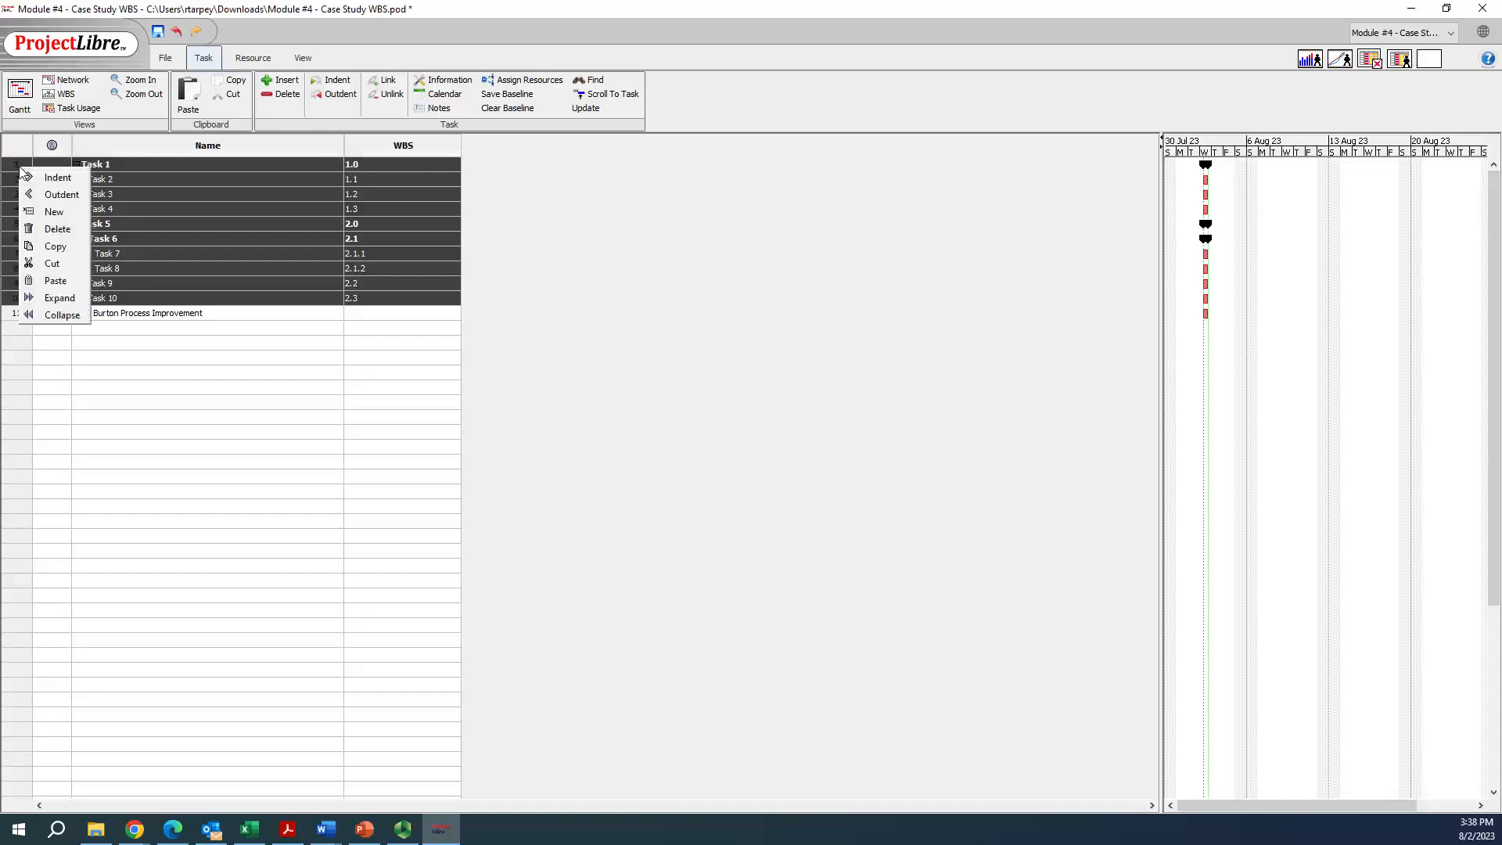
click(56, 229)
click(113, 327)
click(114, 166)
click(163, 284)
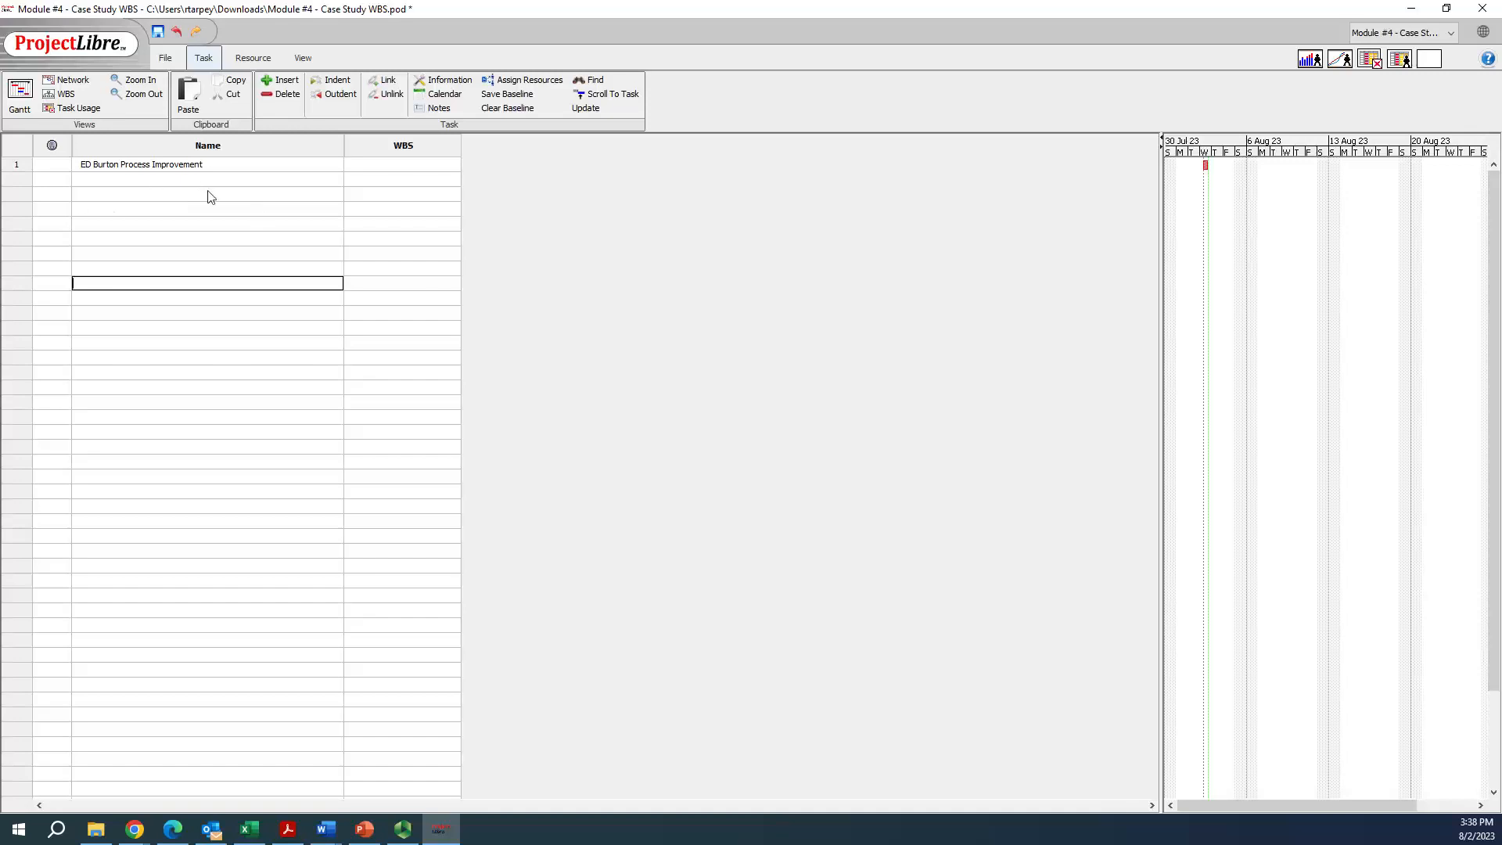
Switch to the Project Planning-WBS document in Word and examine the numbering in the Figure #1 WBS examples
click(379, 166)
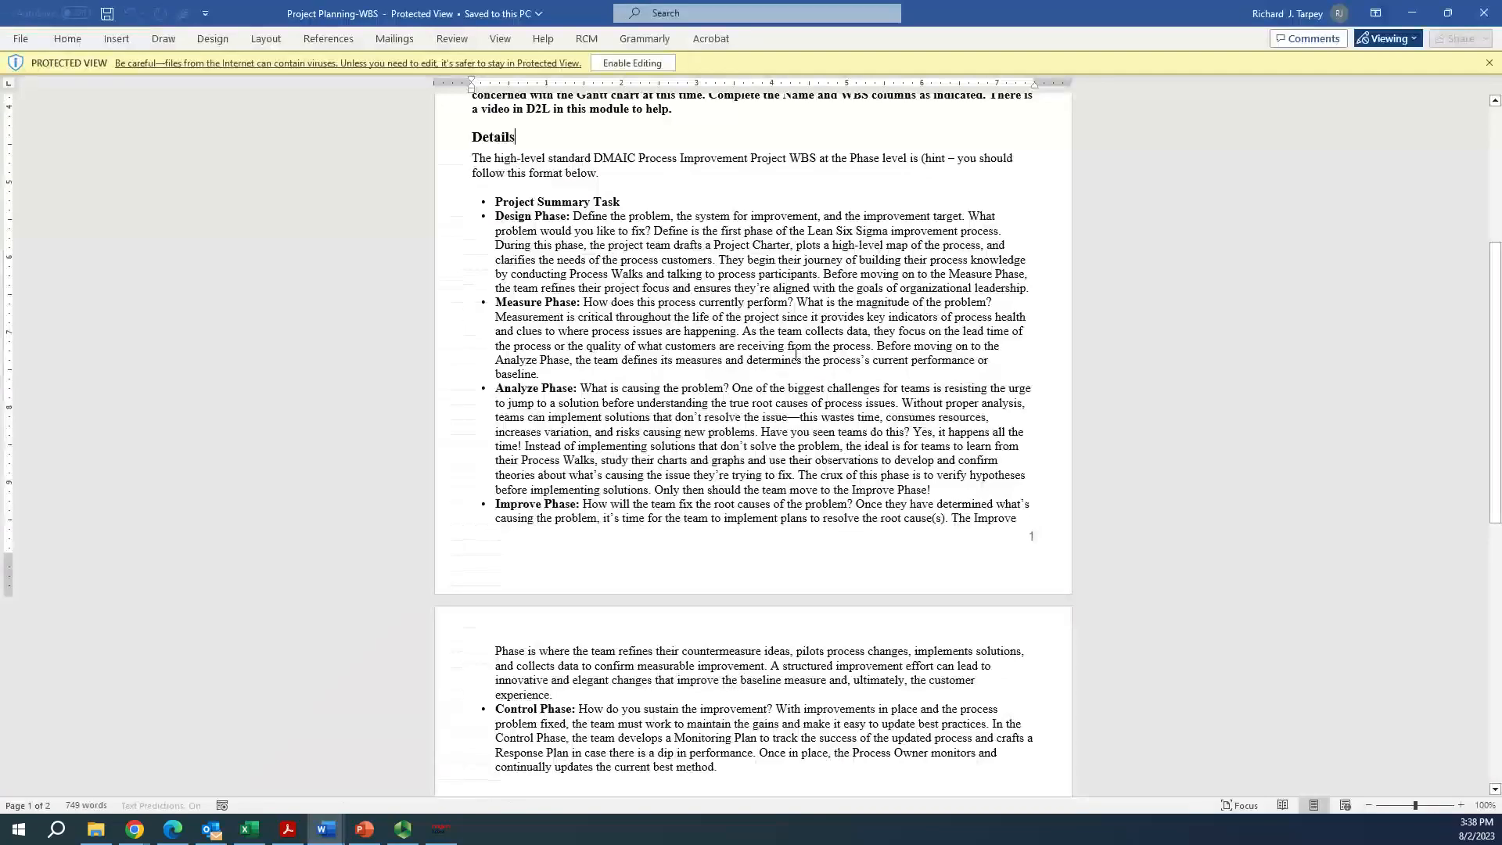
scroll(765, 370, down, 7)
scroll(765, 370, down, 7)
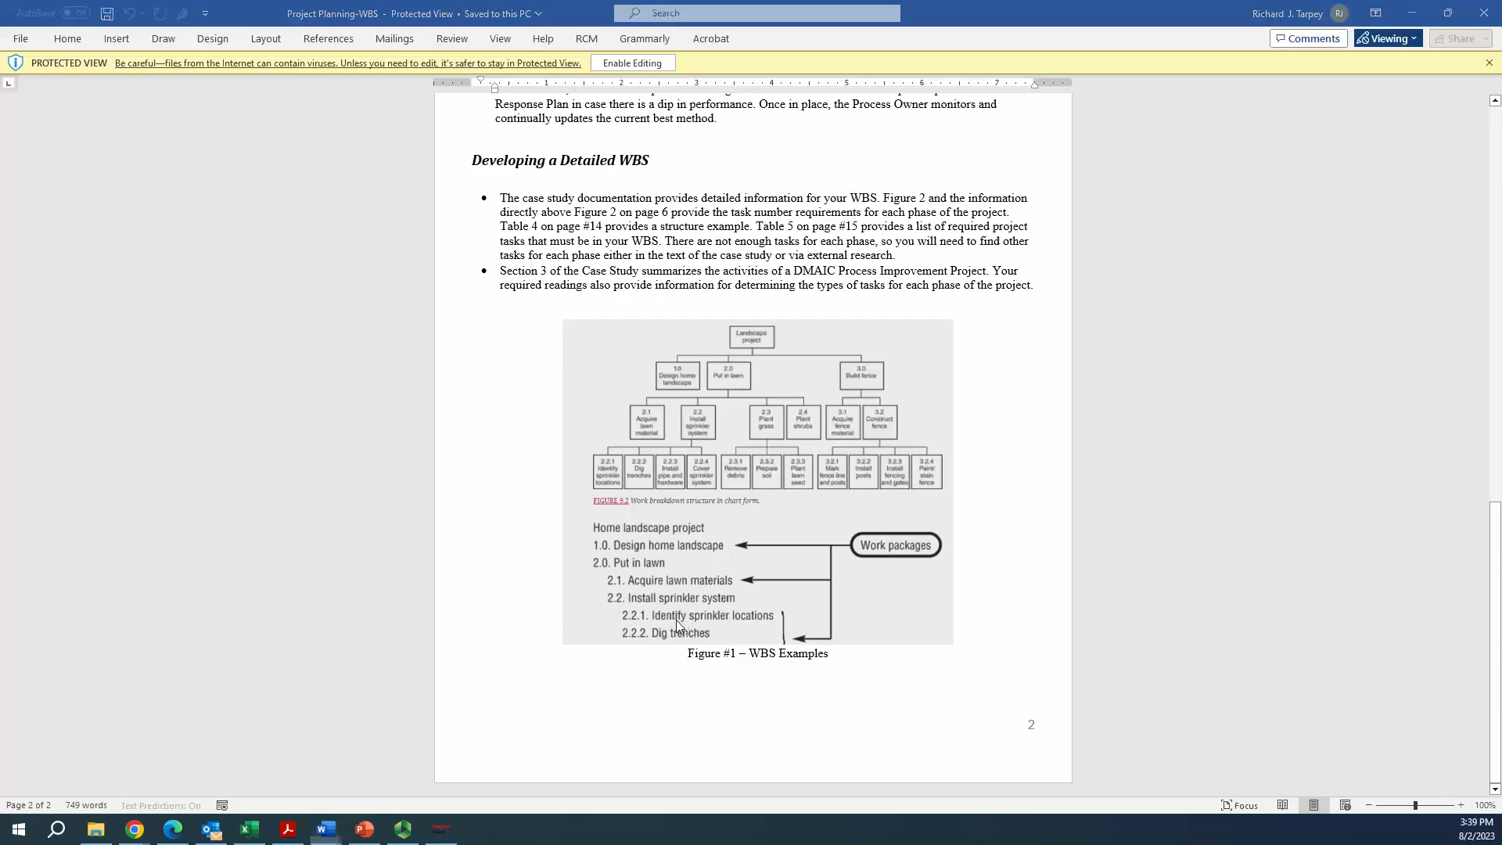
Return to ProjectLibre and set the WBS code of ED Burton Process Improvement to 1.0
key(alt+Tab)
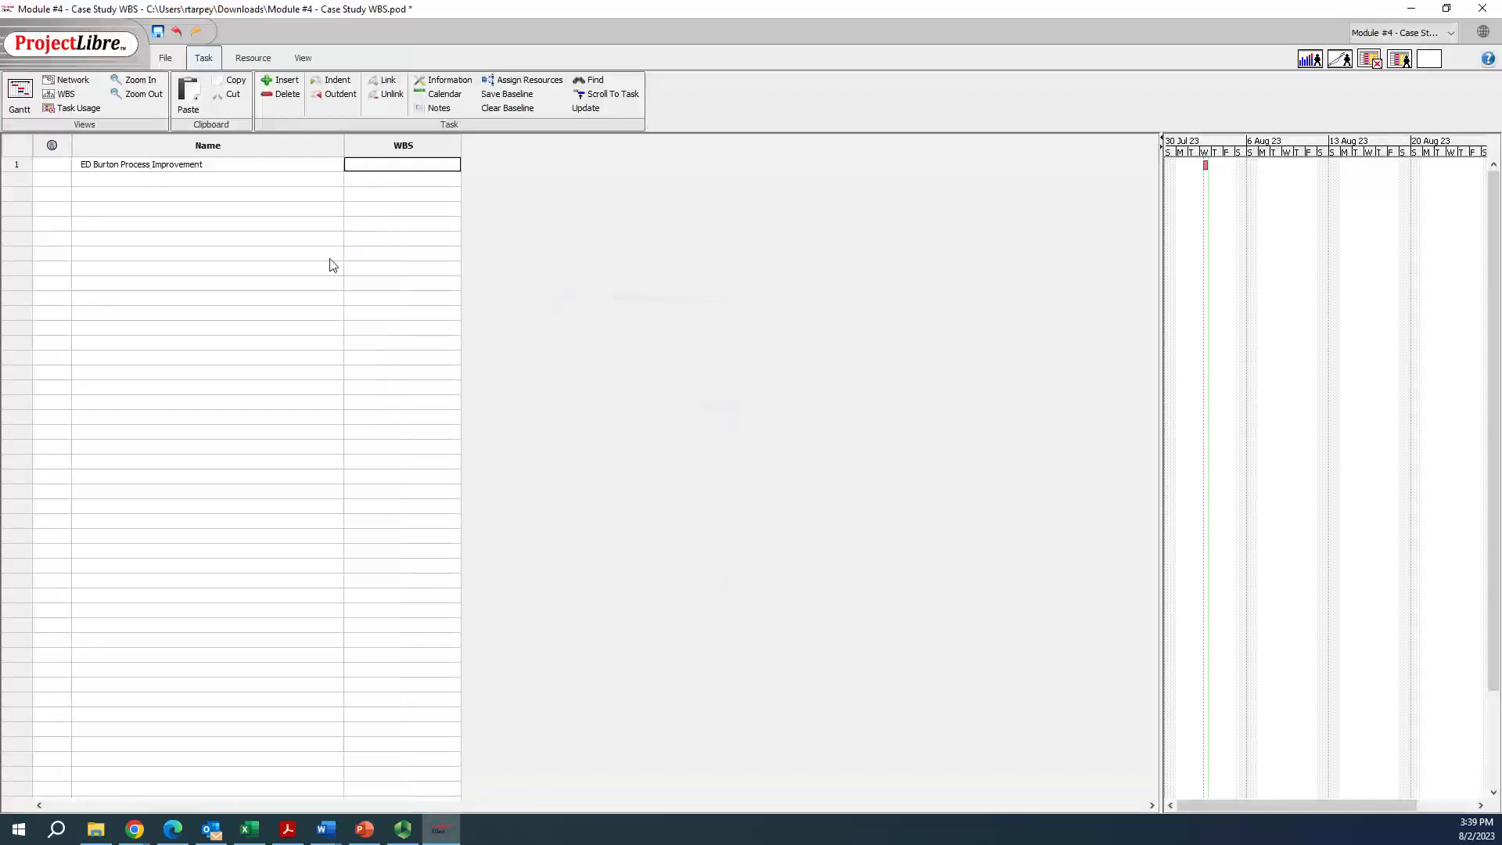
text(.0)
key(Return)
Add a Design Phase task below ED Burton Process Improvement and indent it as its subtask
key(Right)
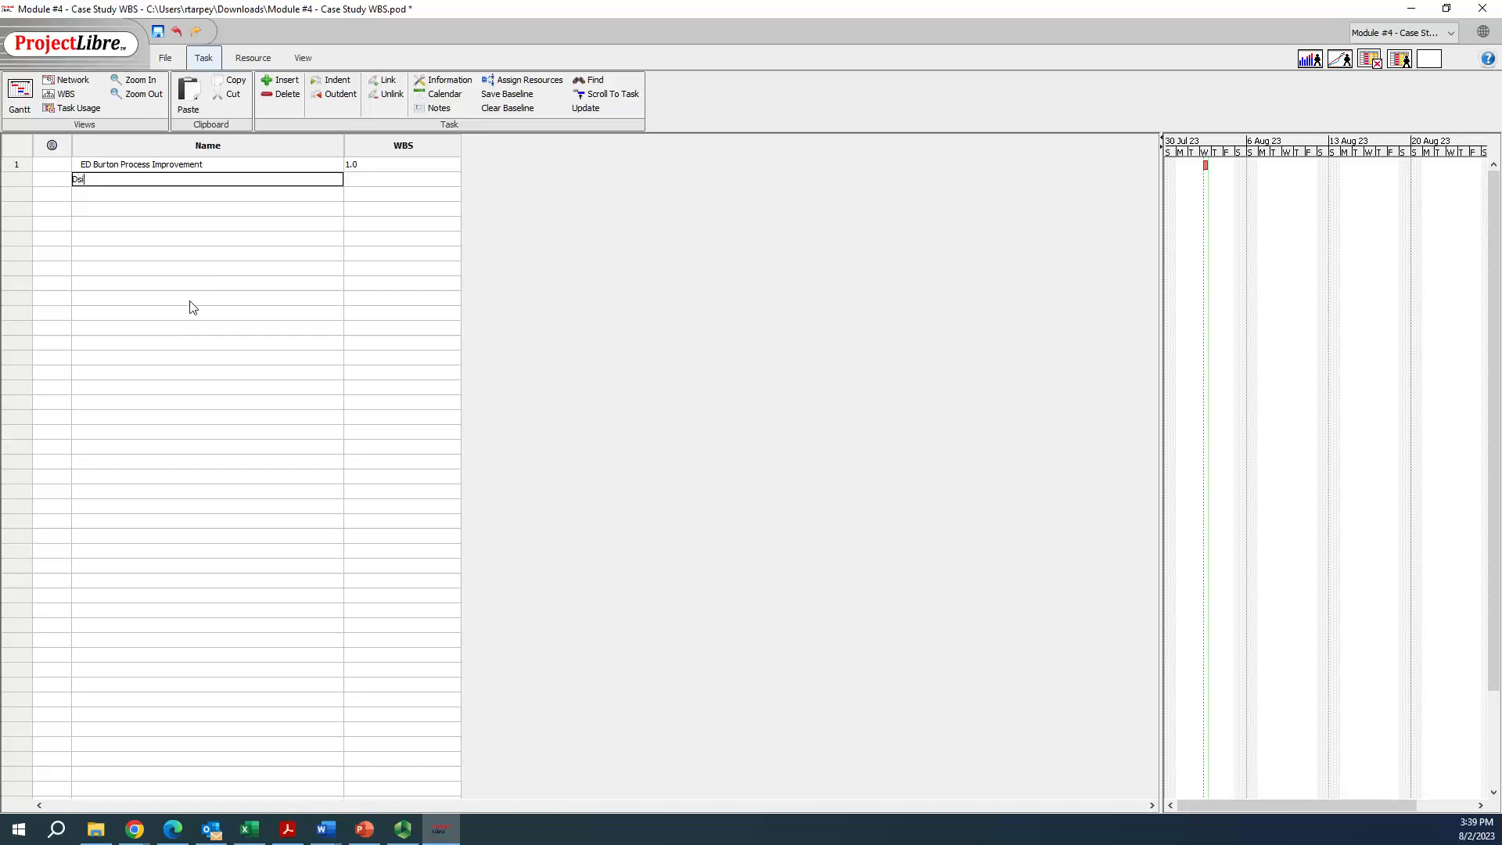
key(BackSpace)
key(BackSpace)
text(esign Phase)
key(Return)
click(16, 181)
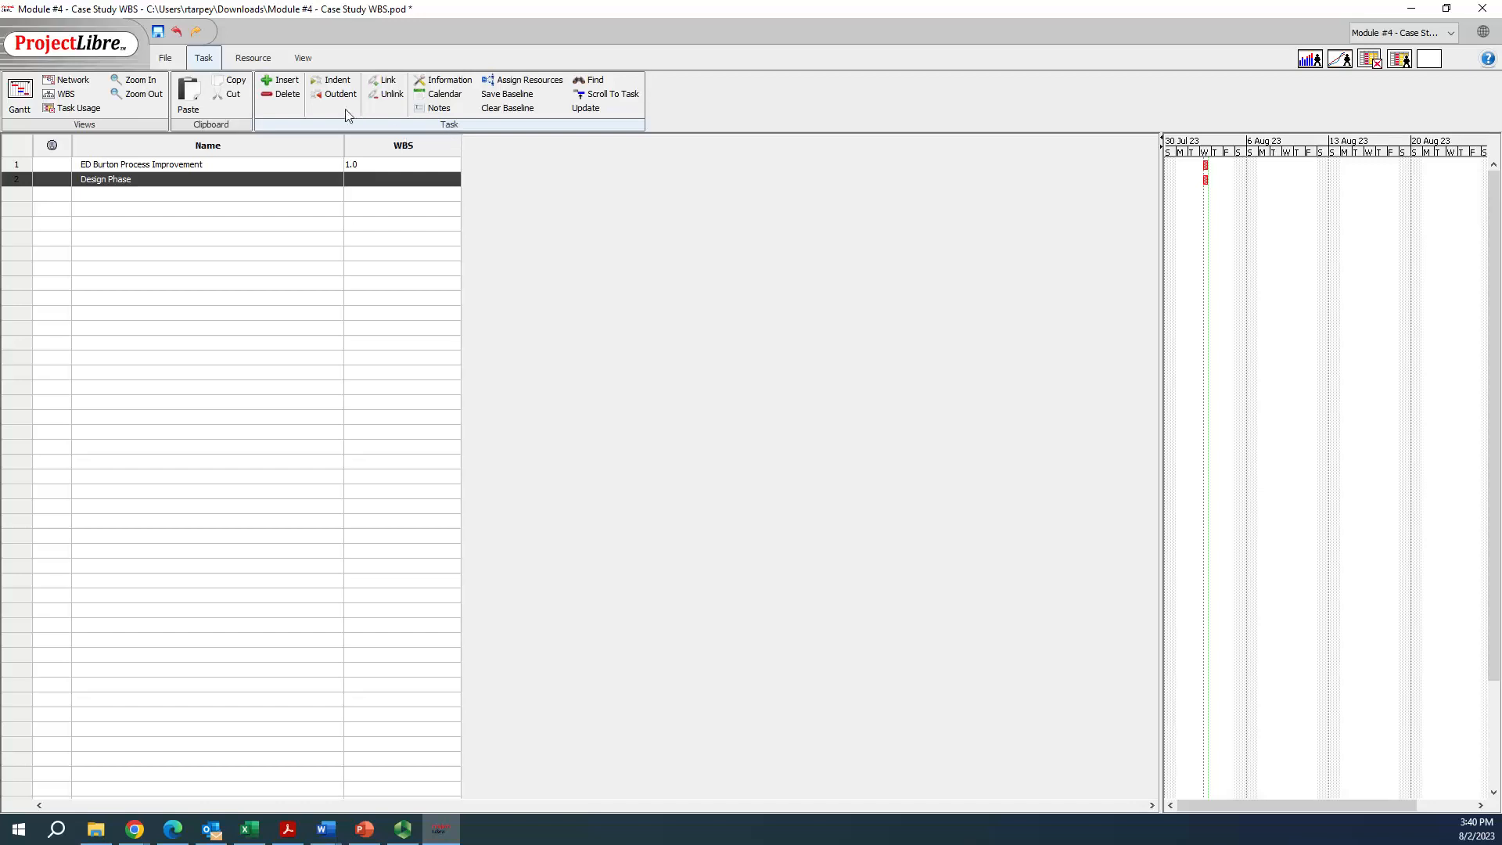
click(337, 84)
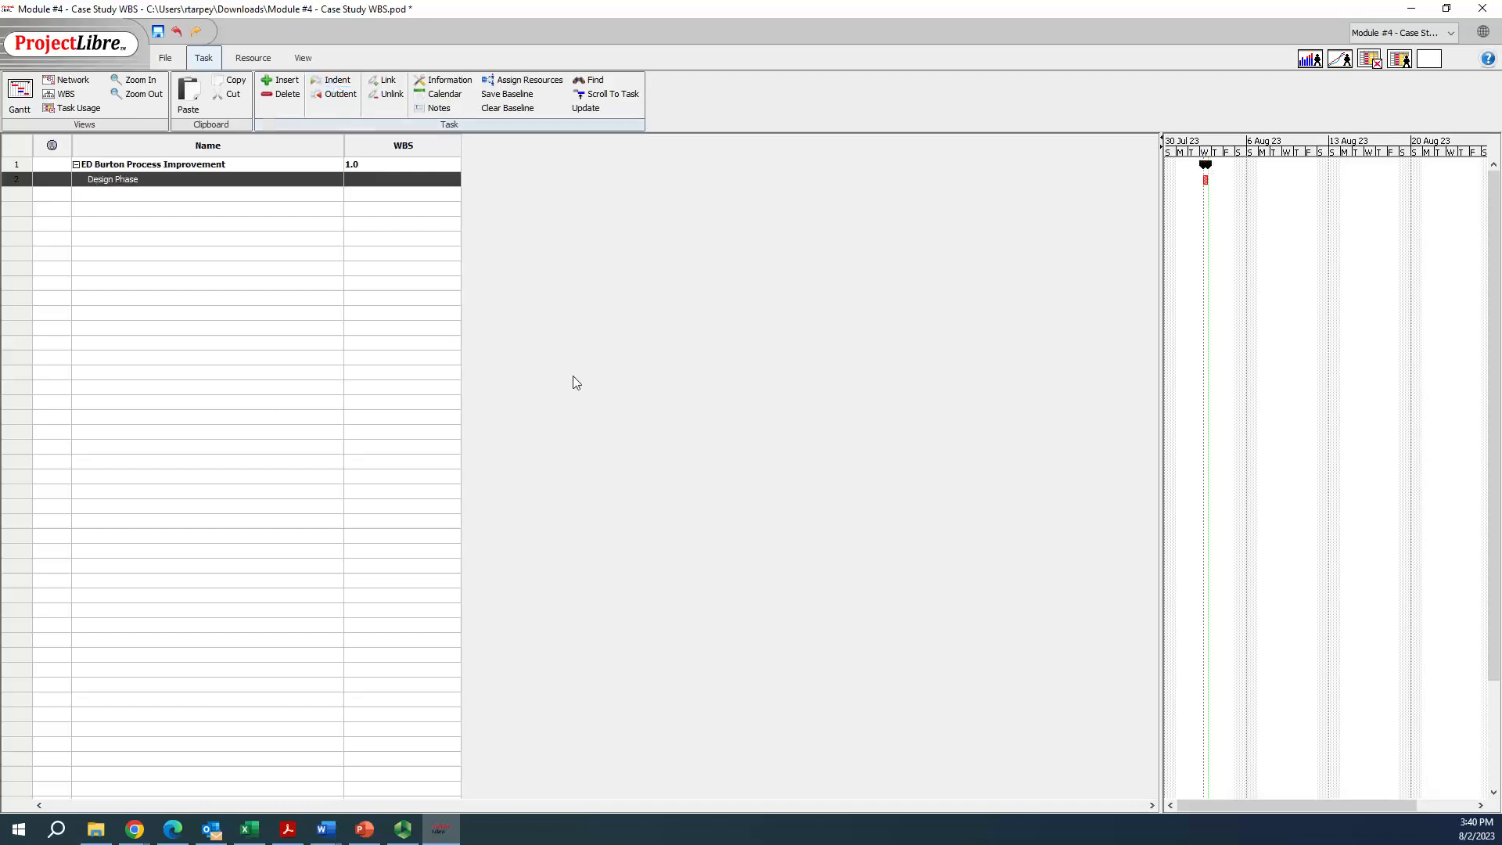
click(164, 387)
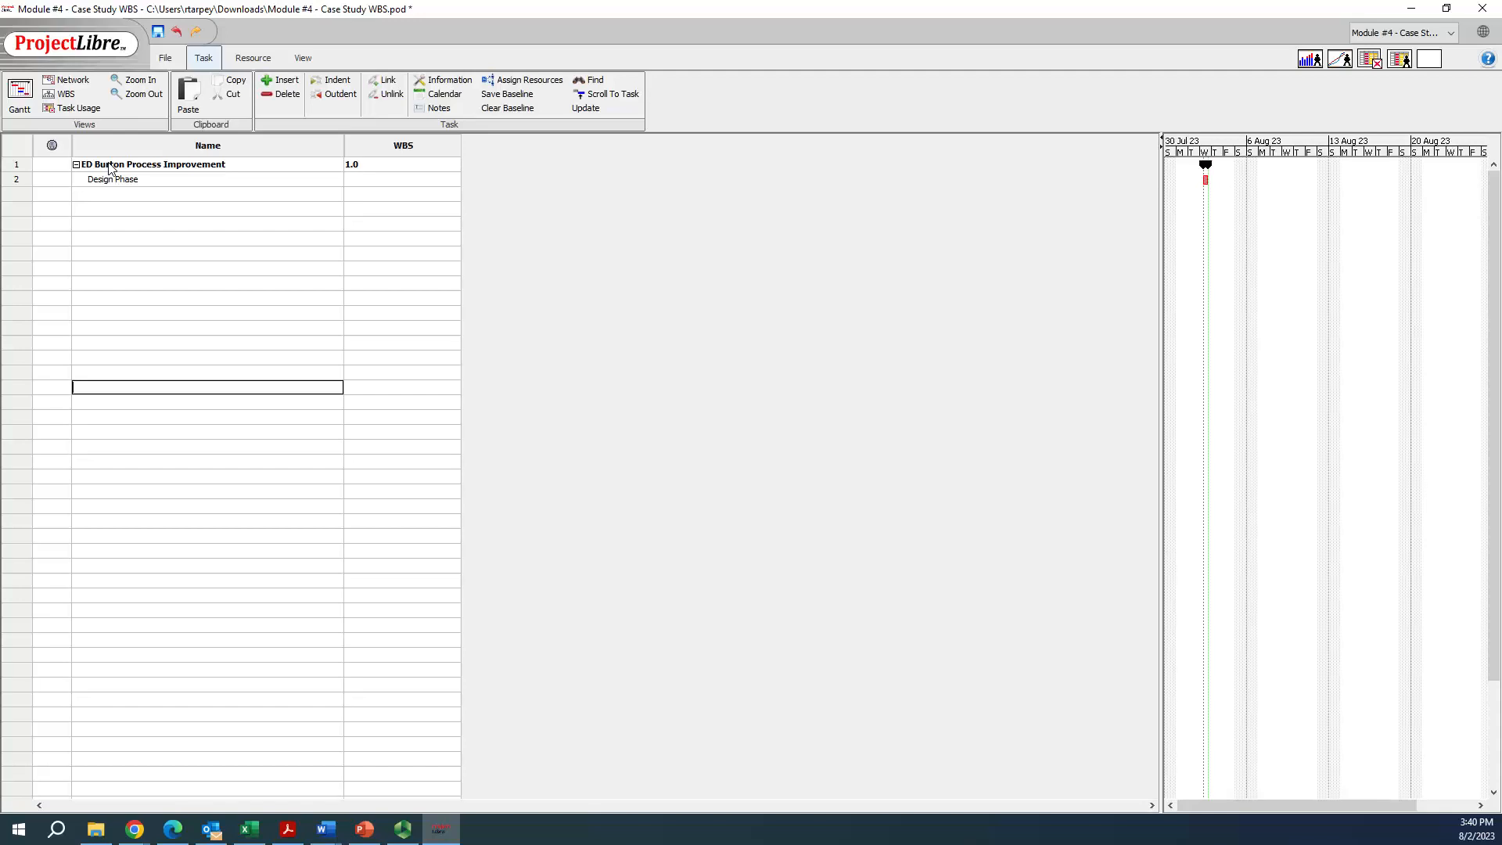
Set the WBS code of the Design Phase task to 1.1
click(347, 184)
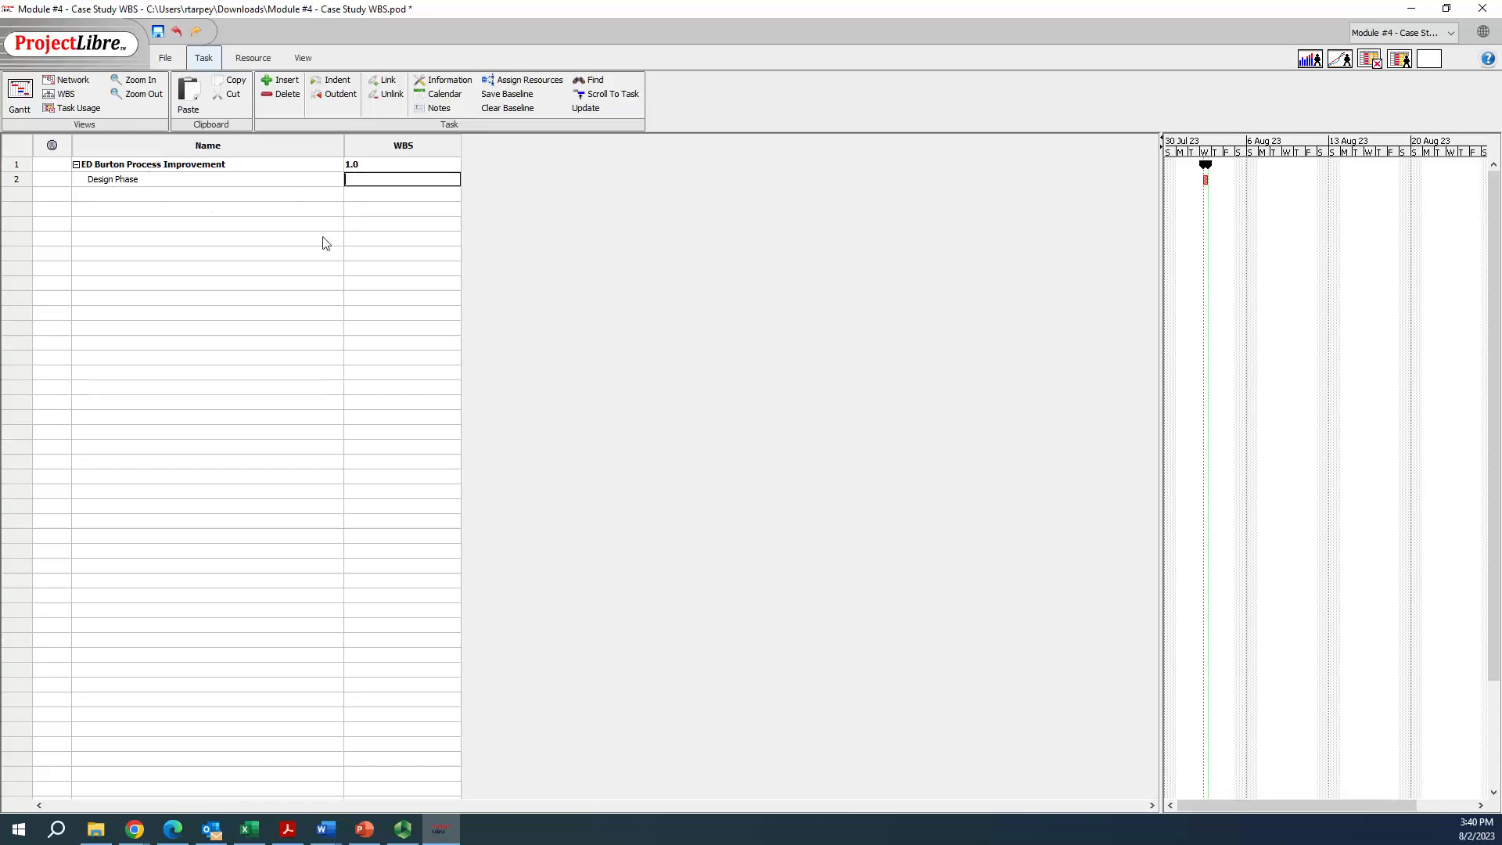
text(1.1)
key(Return)
Add two tasks named Tasl #1 and TAsk #2 in the rows below Design Phase
key(Tab)
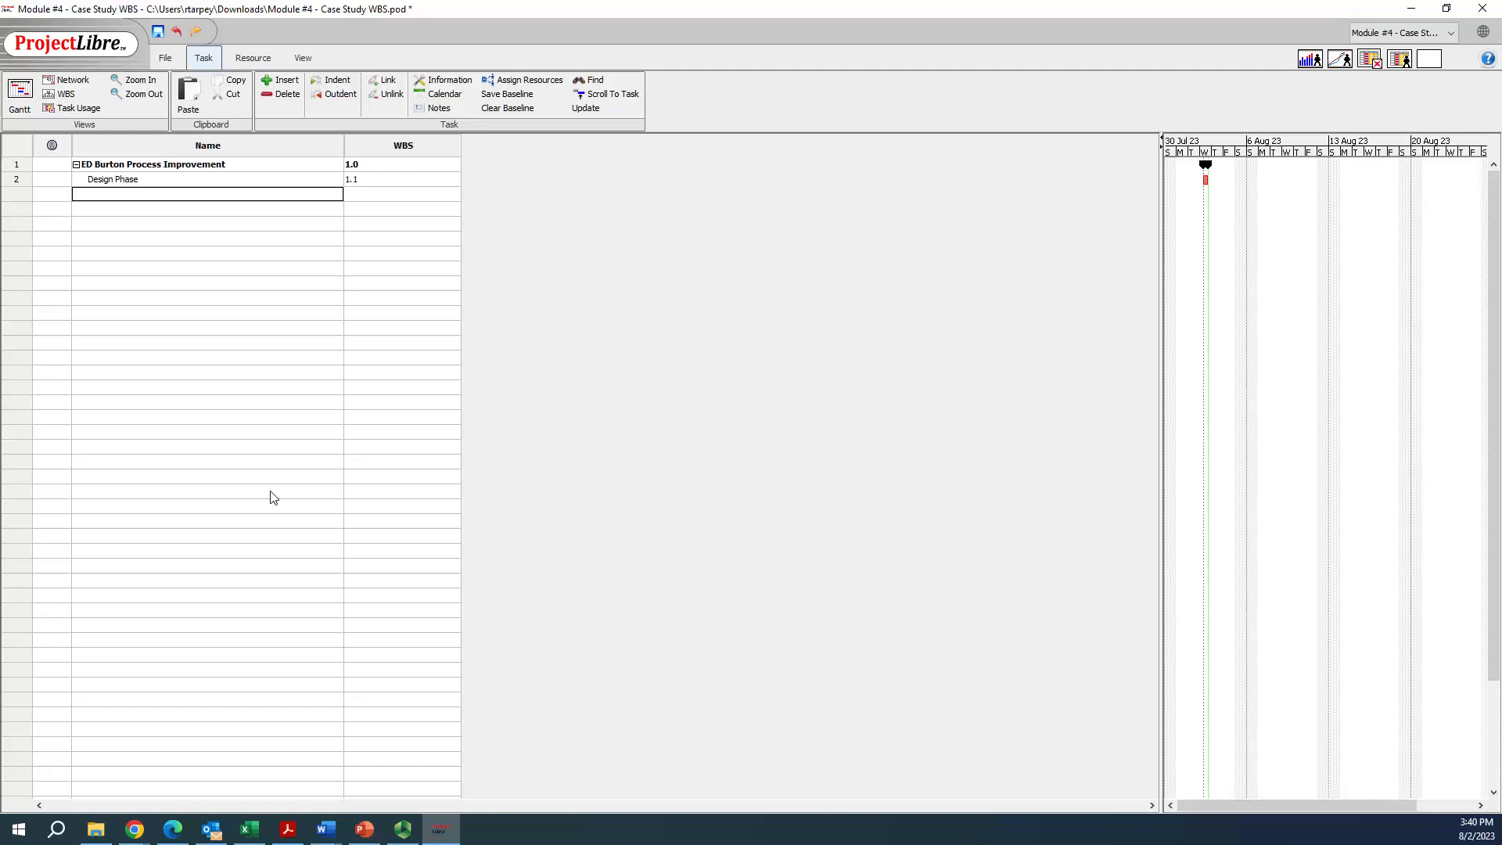
text(TAsl #1)
key(Return)
text(TAsk)
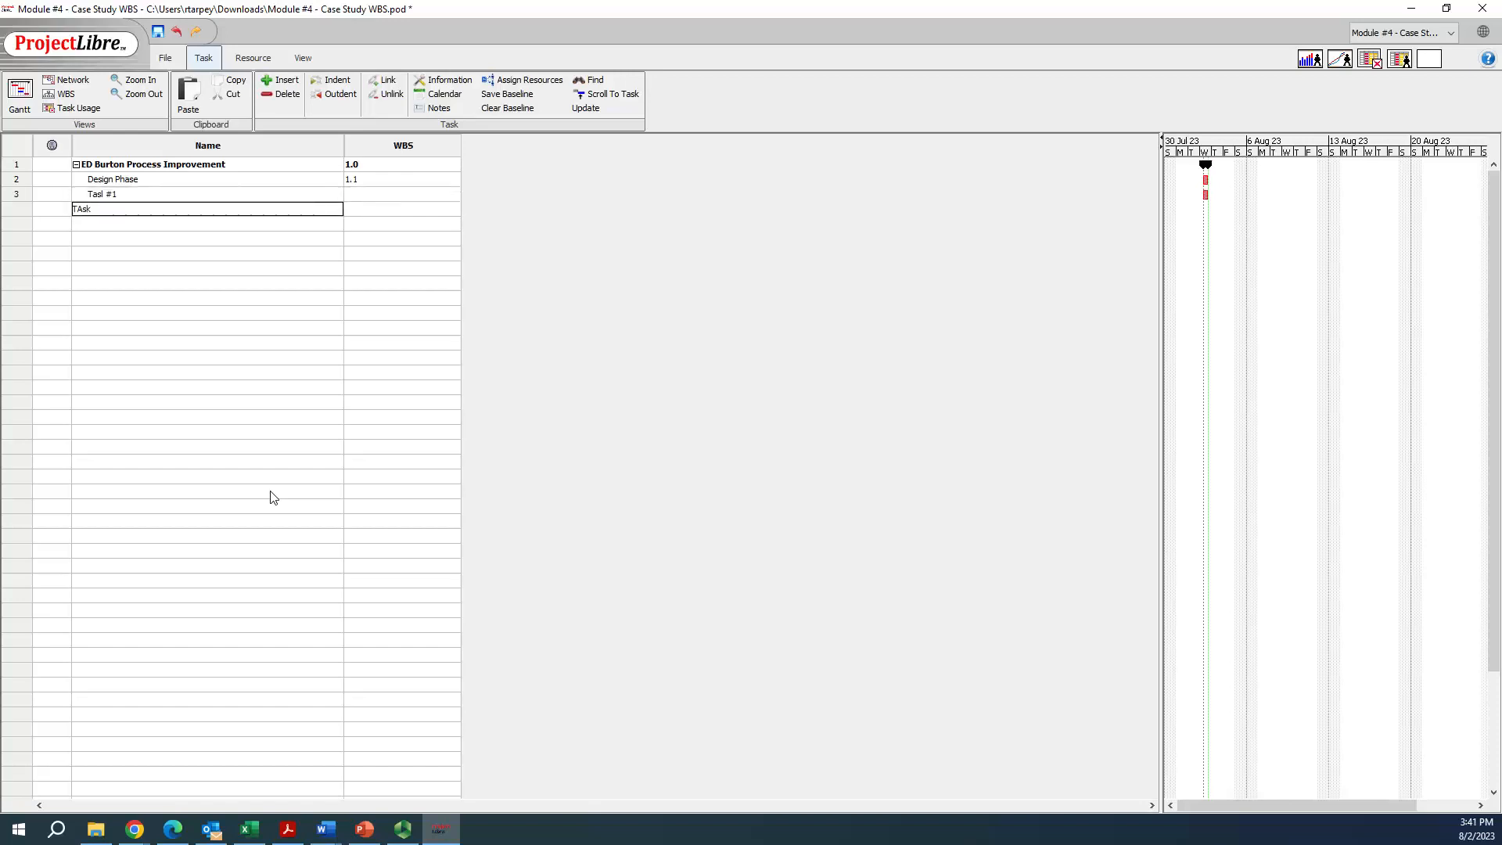
text( #2)
key(Return)
key(Up)
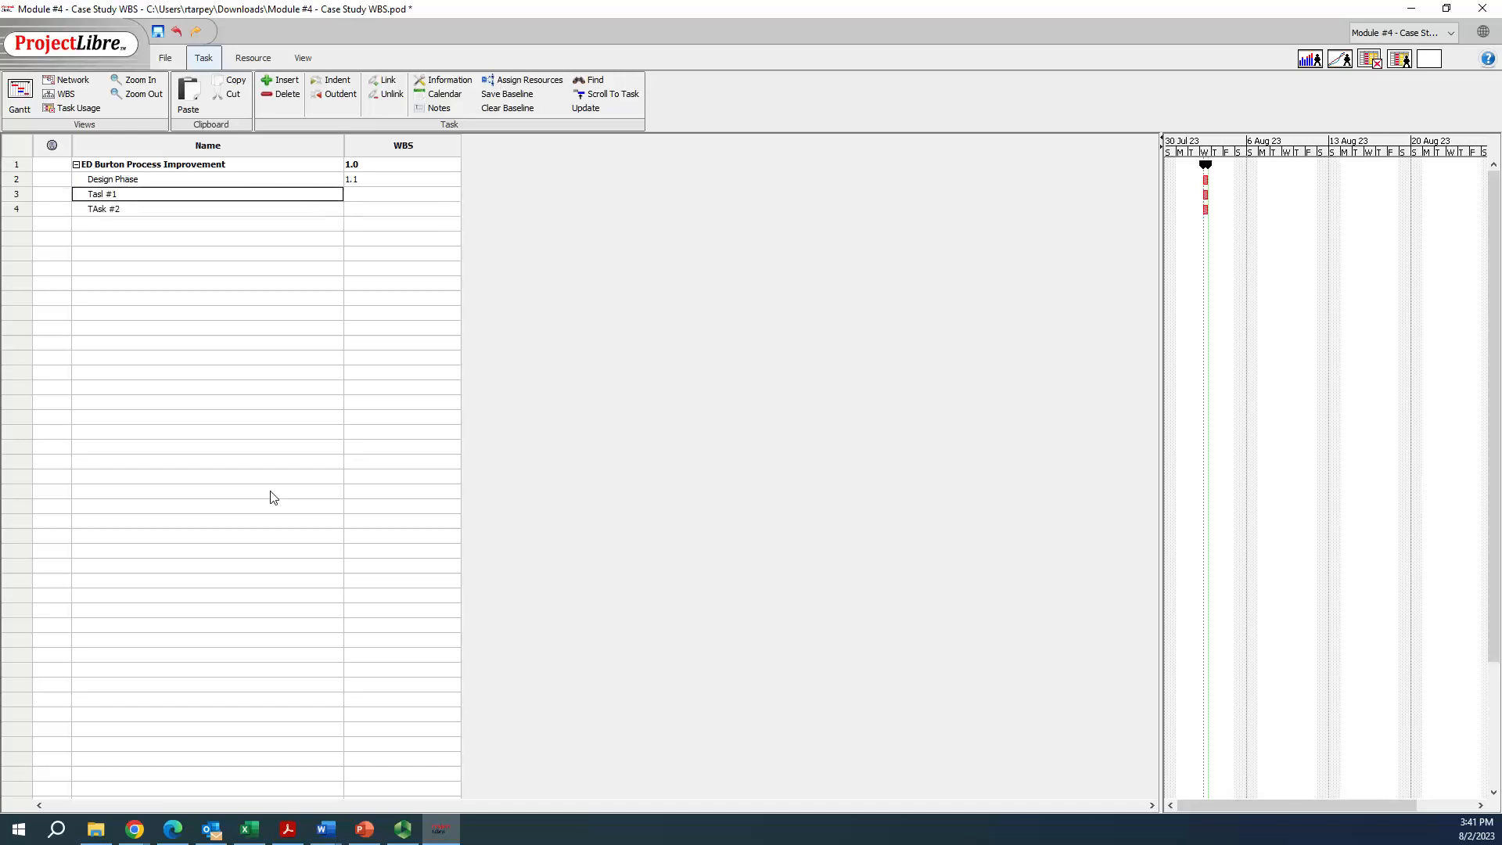
Correct the names of the two tasks below Design Phase to Task #1 and Task #2
text(T)
key(Return)
text(Task#)
key(BackSpace)
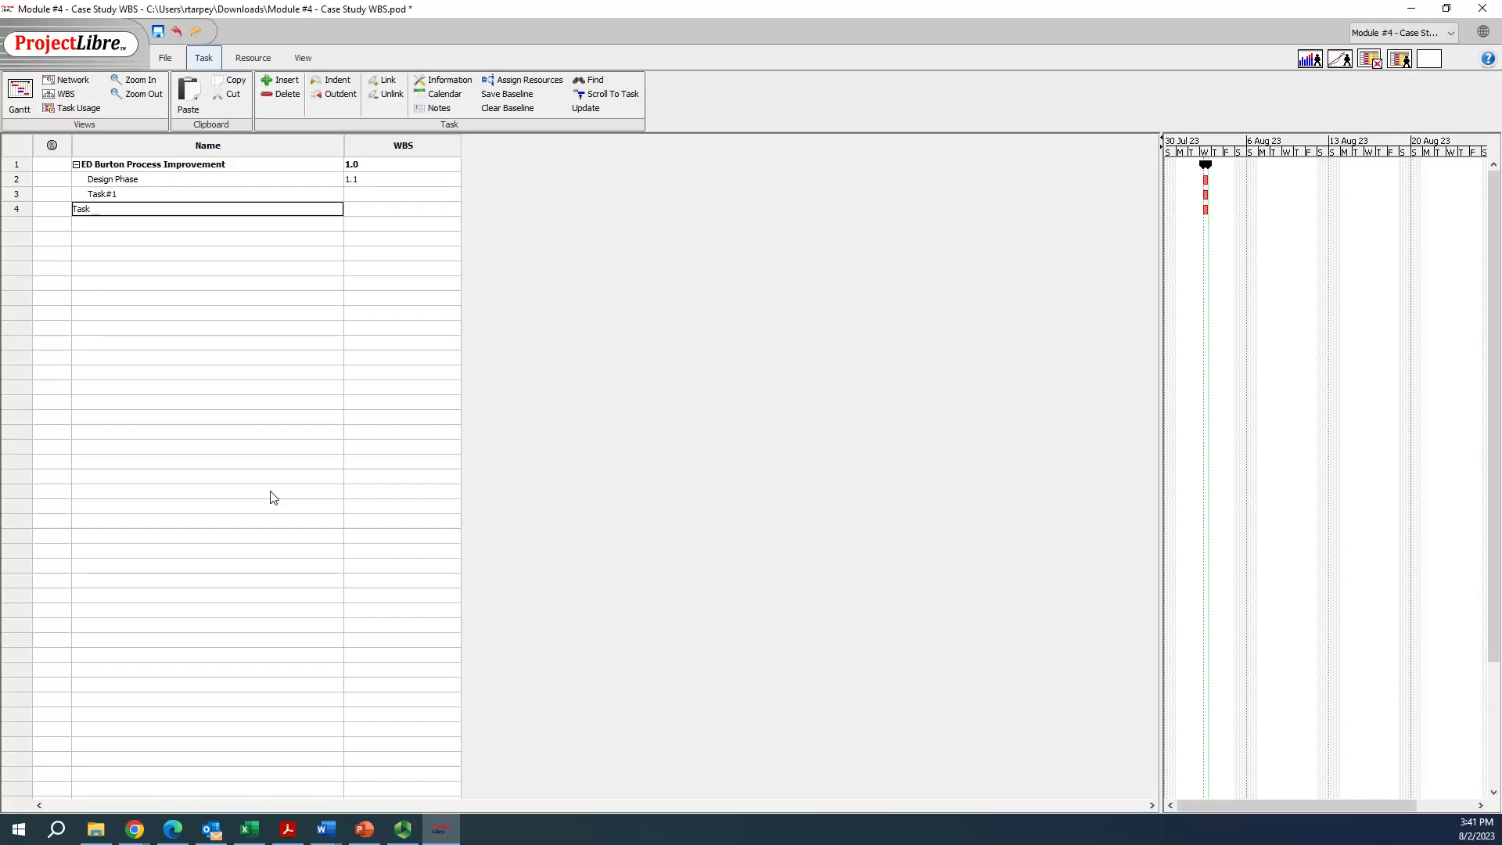
key(Right)
key(Left)
key(Up)
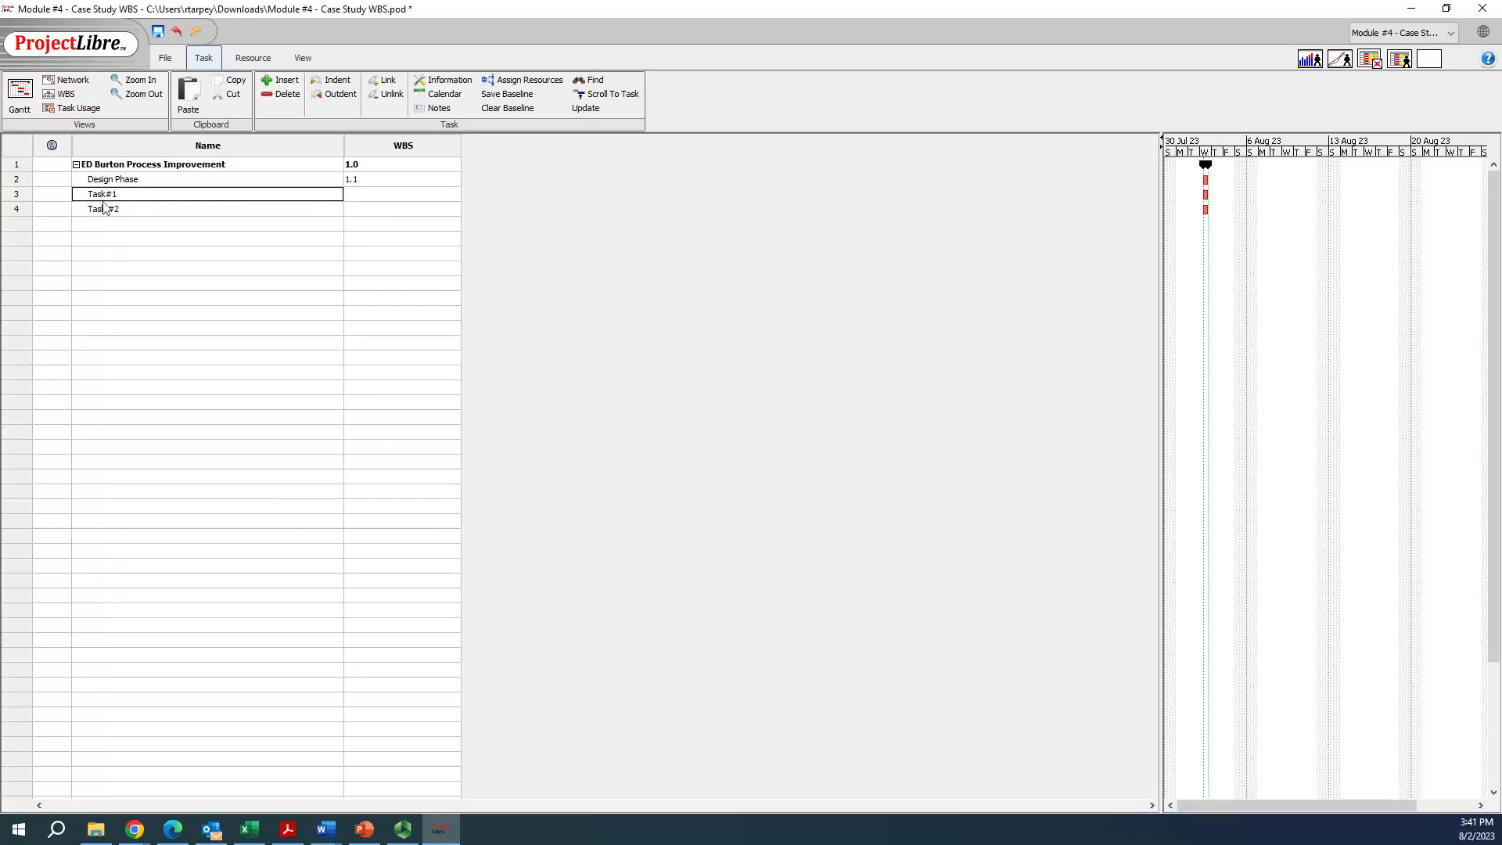
key(BackSpace)
text(Task #1)
key(Tab)
key(Left)
key(Down)
key(Up)
triple_click(105, 196)
key(Tab)
Indent Task #1 and Task #2 together as subtasks of Design Phase
click(15, 195)
click(17, 204)
drag(17, 194, 17, 208)
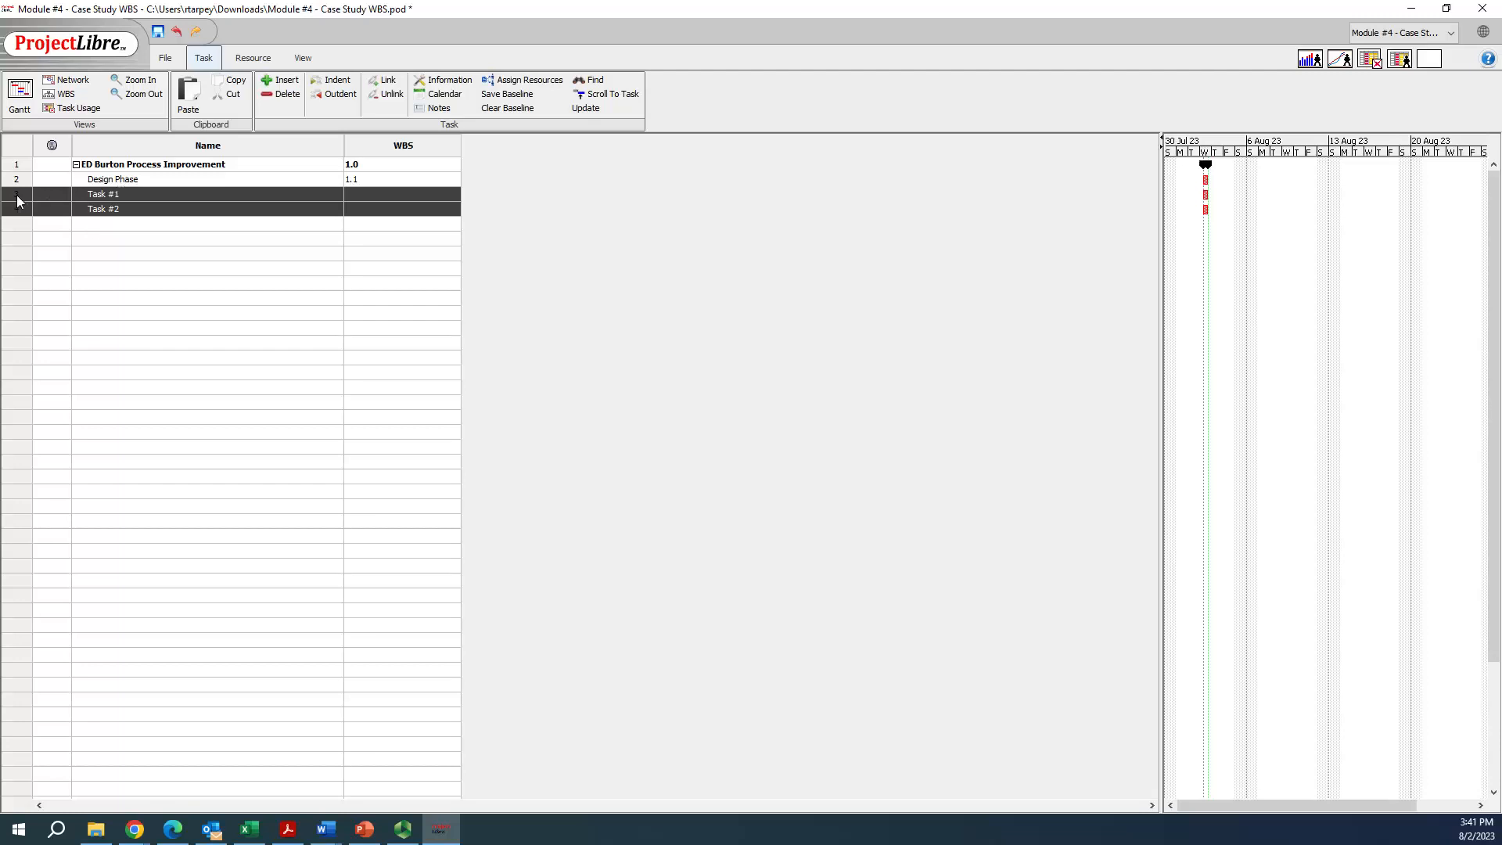
click(316, 87)
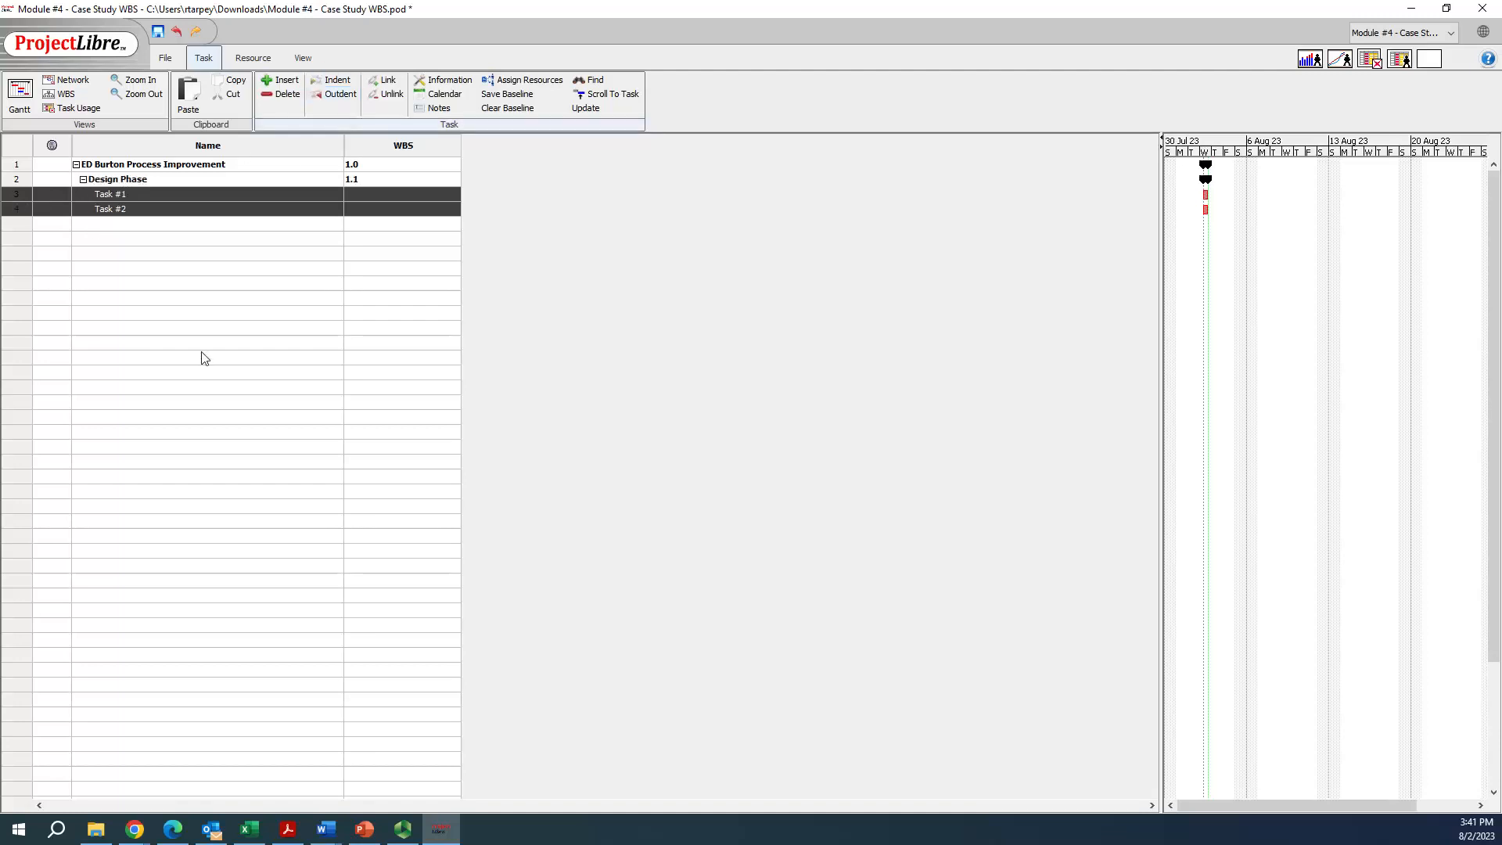
click(202, 343)
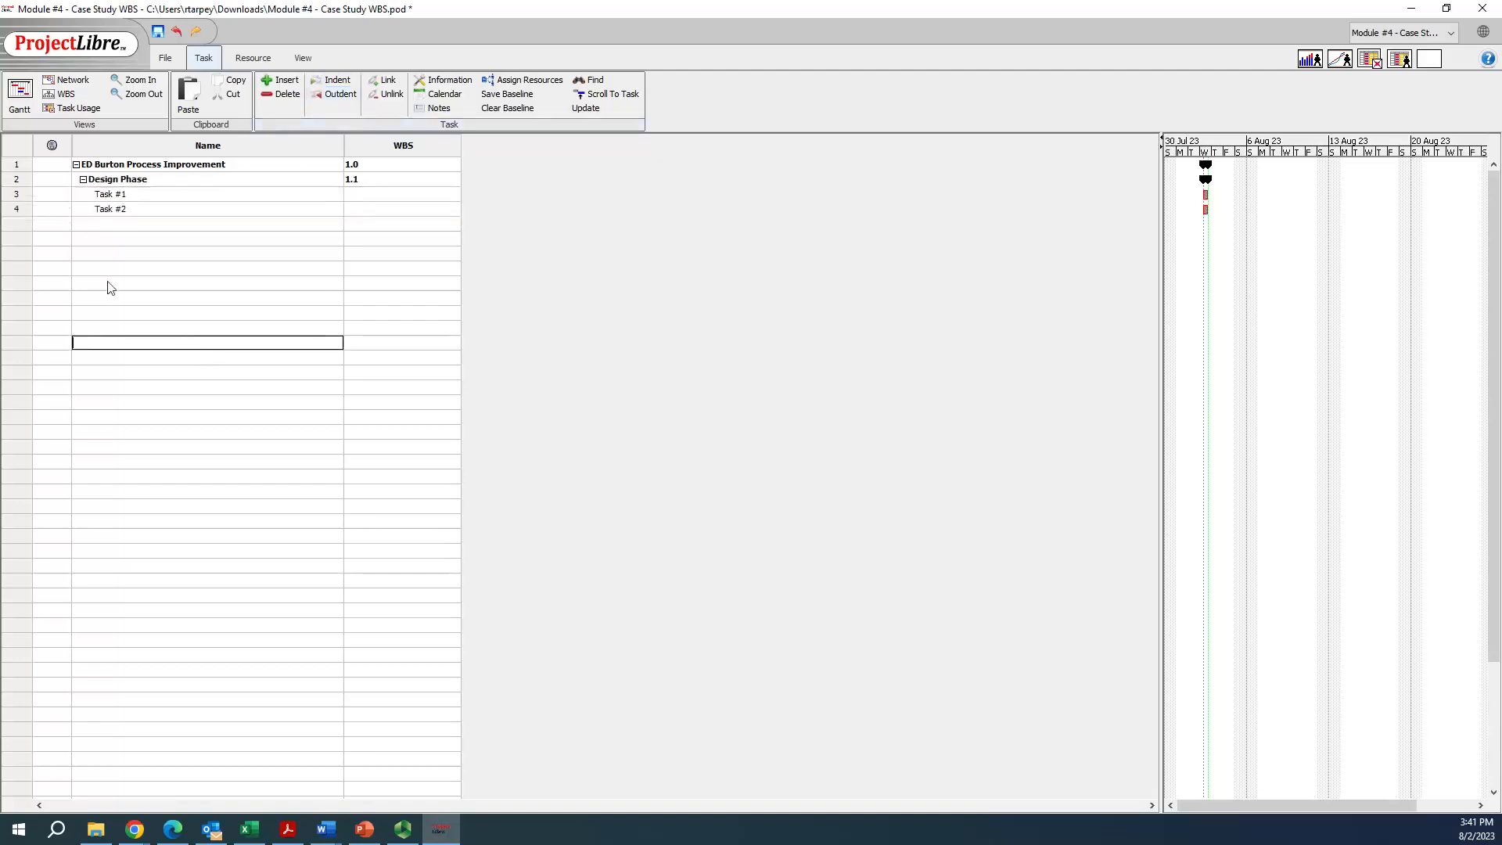
Set the WBS codes of Task #1 and Task #2 to 1.1.1 and 1.1.2
click(18, 182)
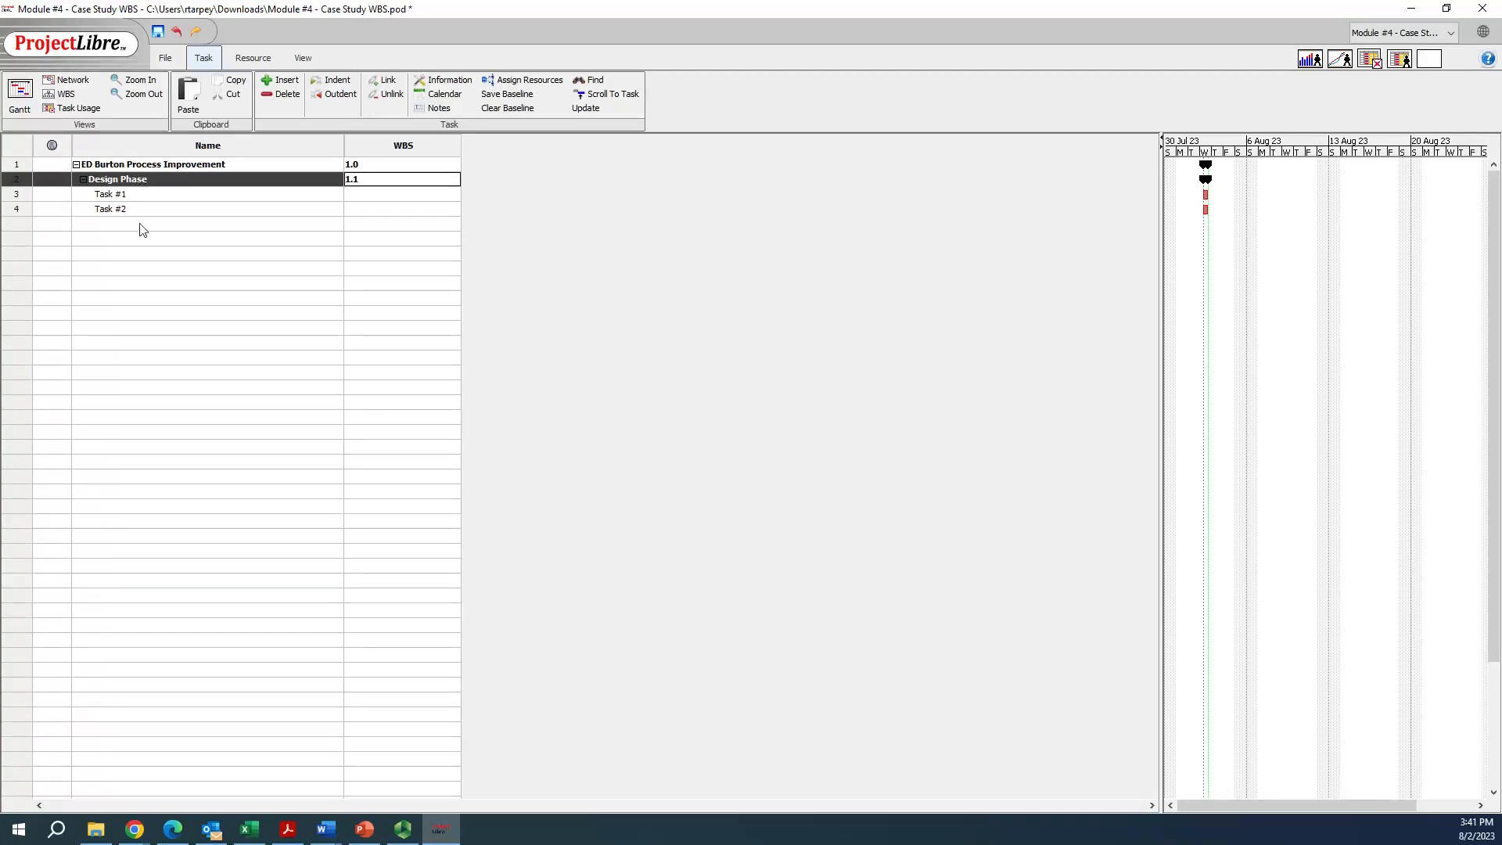
click(19, 197)
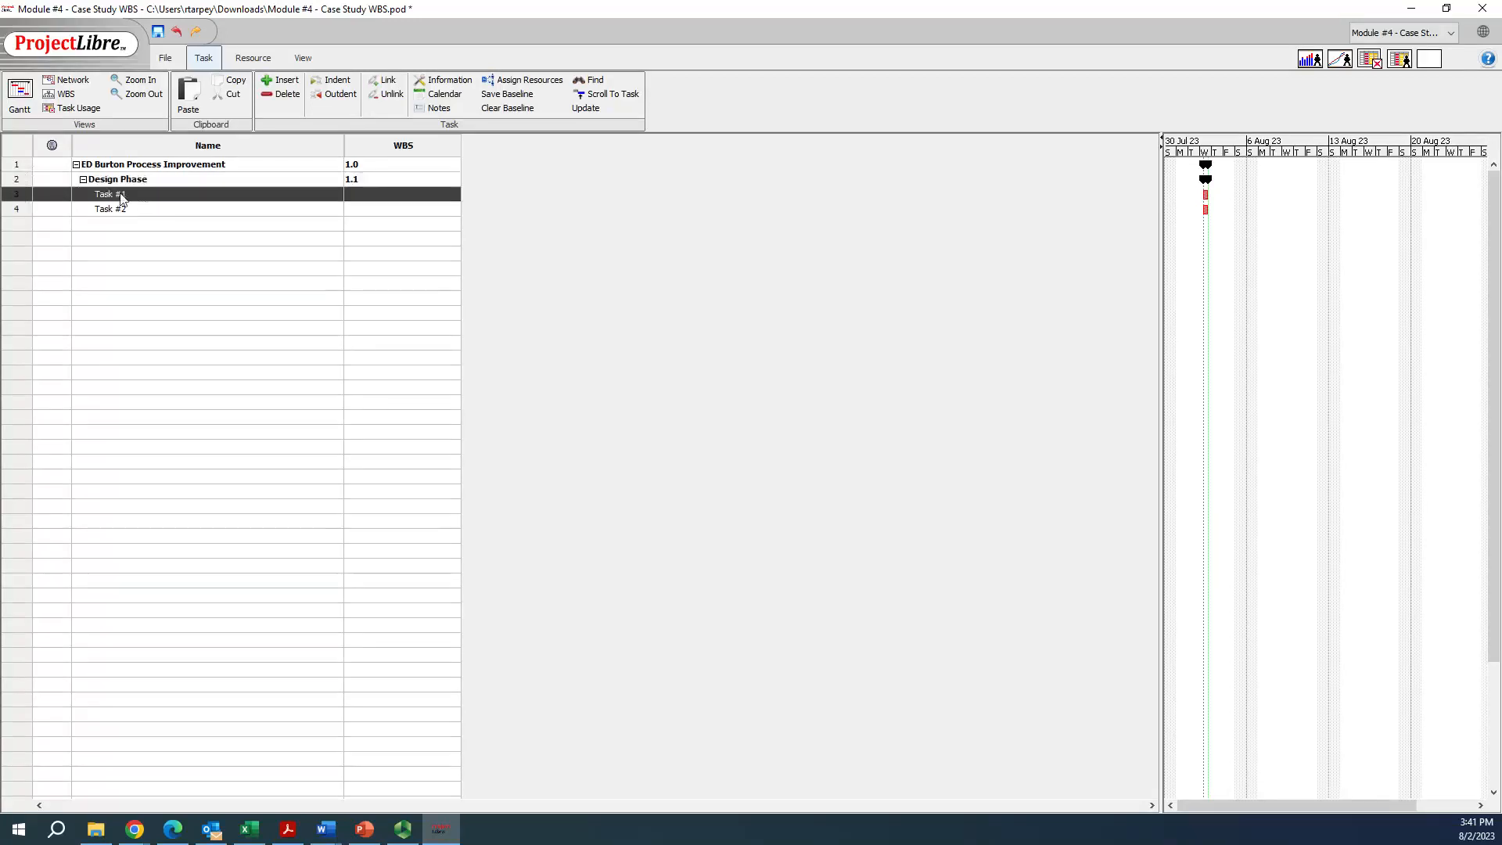
click(360, 199)
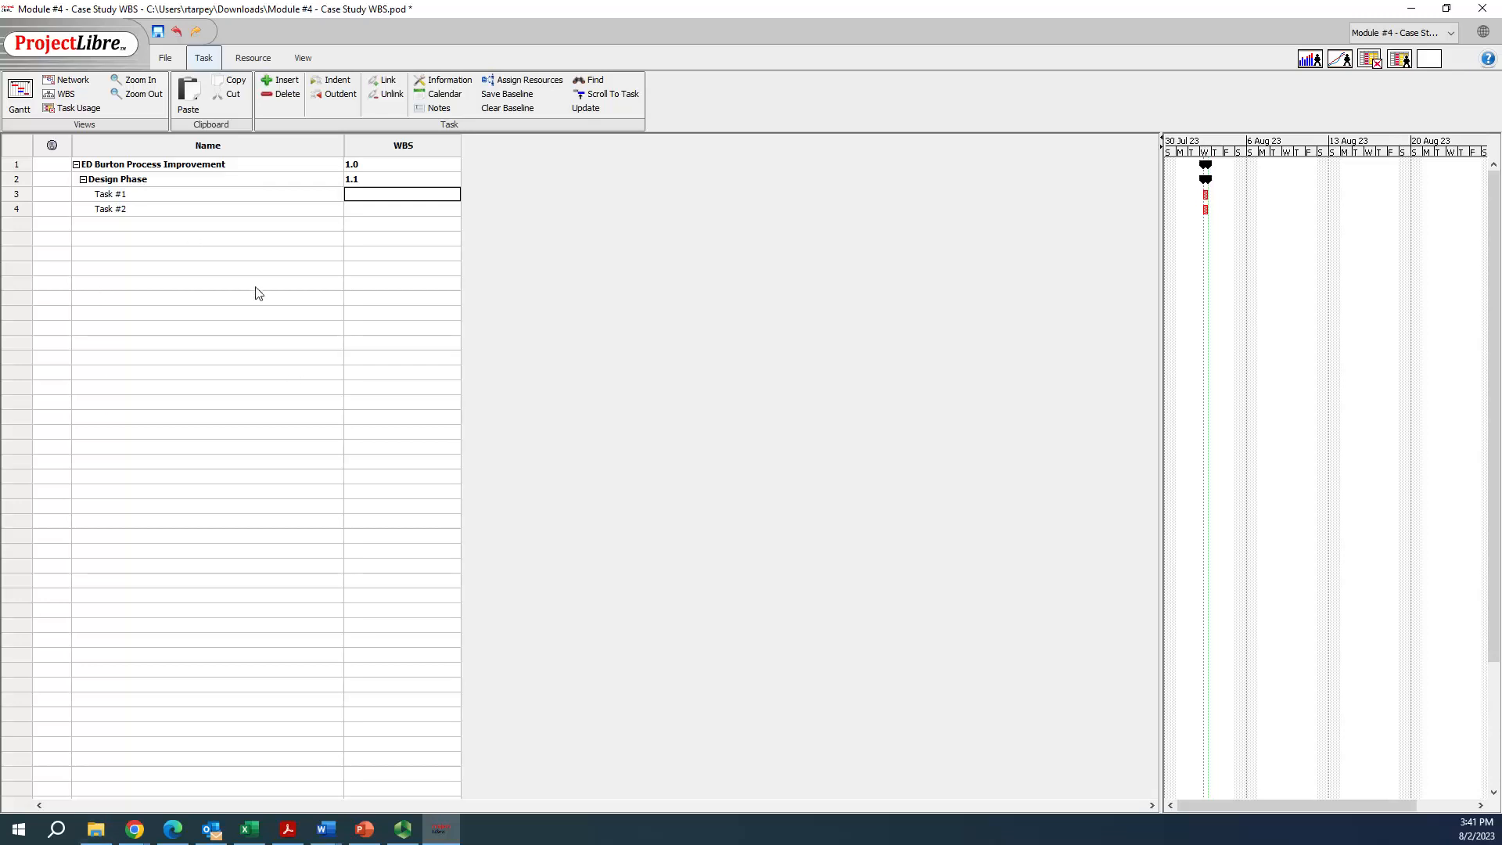
text(1.)
key(Return)
key(Up)
key(Right)
key(Right)
key(Left)
key(Right)
key(Down)
text(1)
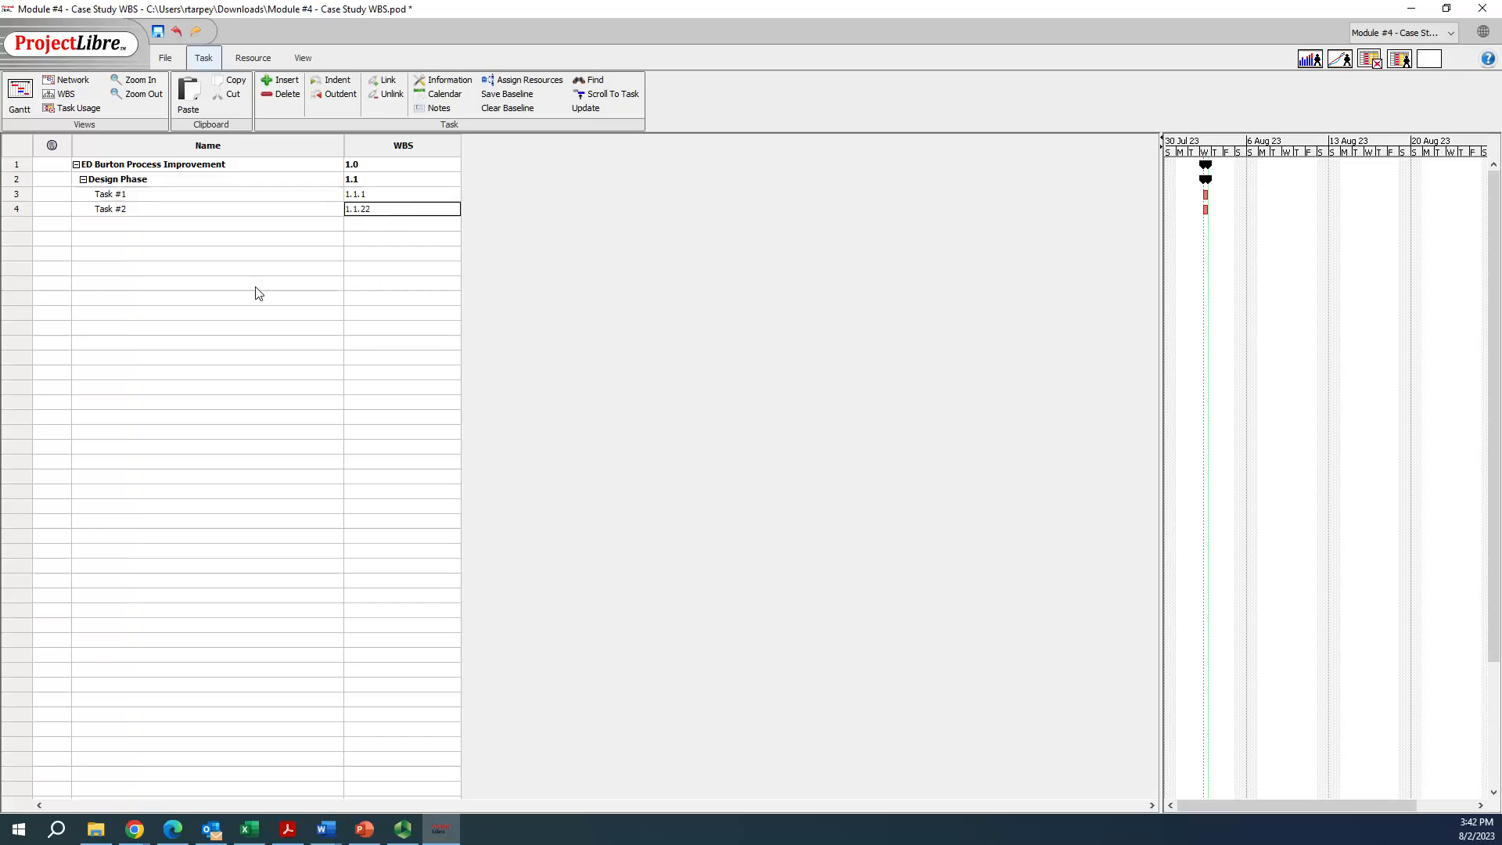
key(Return)
Add a Measure Phase task below Task #2 and outdent it to the same level as Design Phase
click(122, 227)
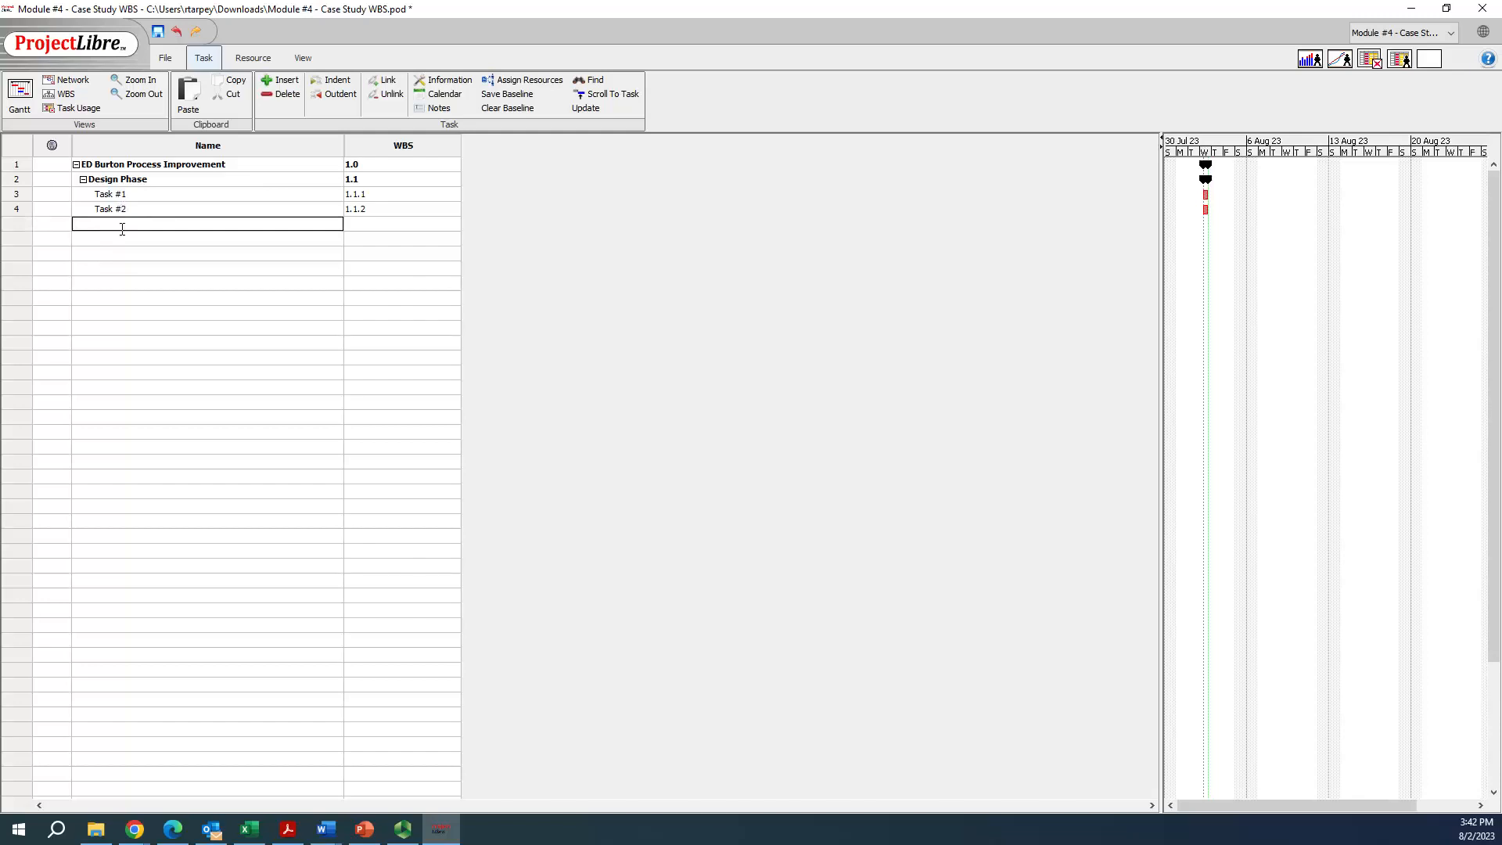
text(Measure Phase)
key(Tab)
key(shift+Tab)
click(20, 226)
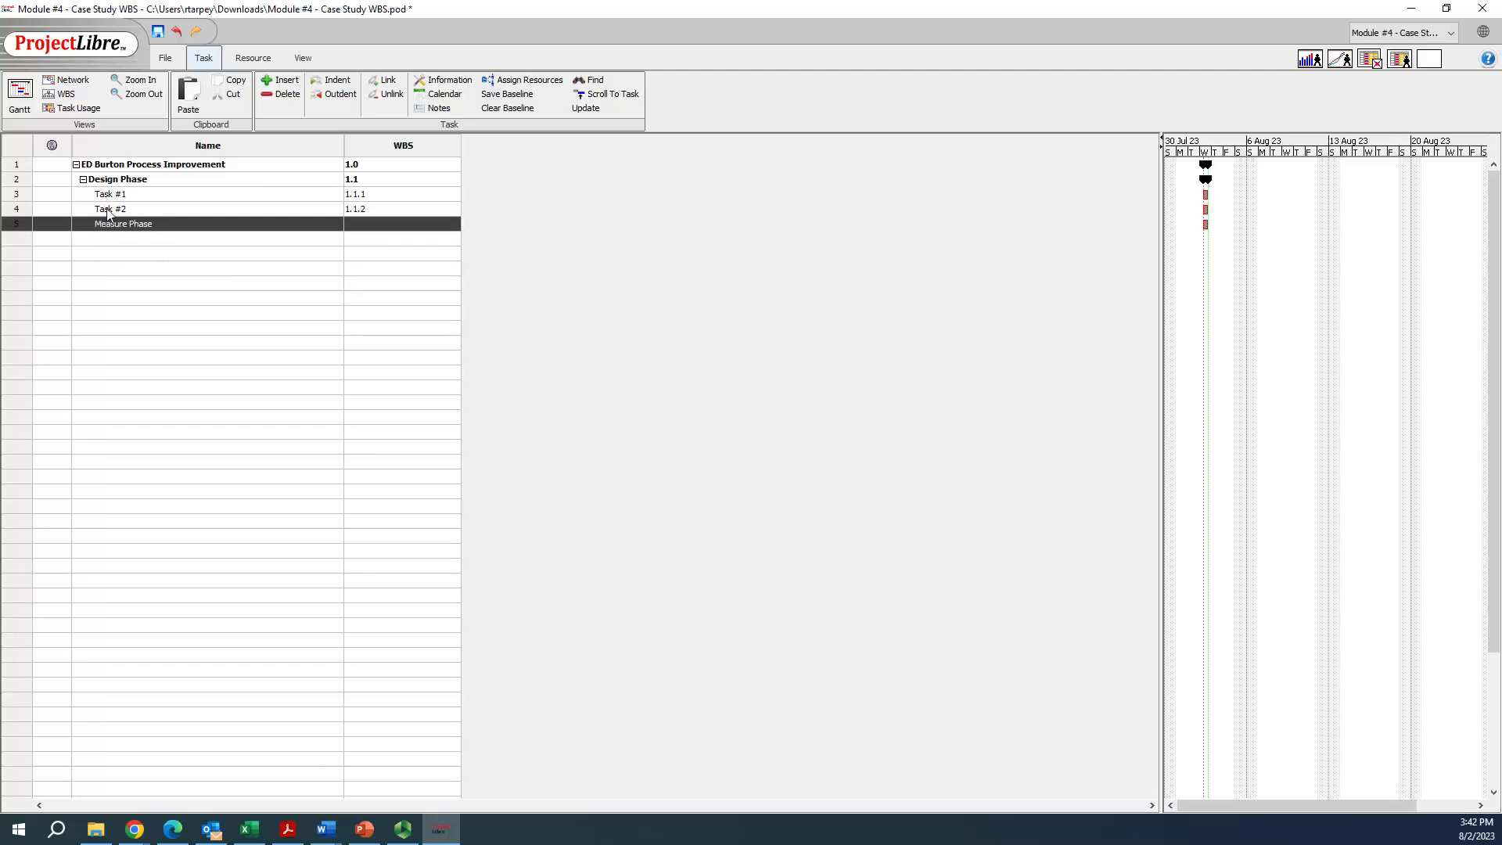
click(108, 254)
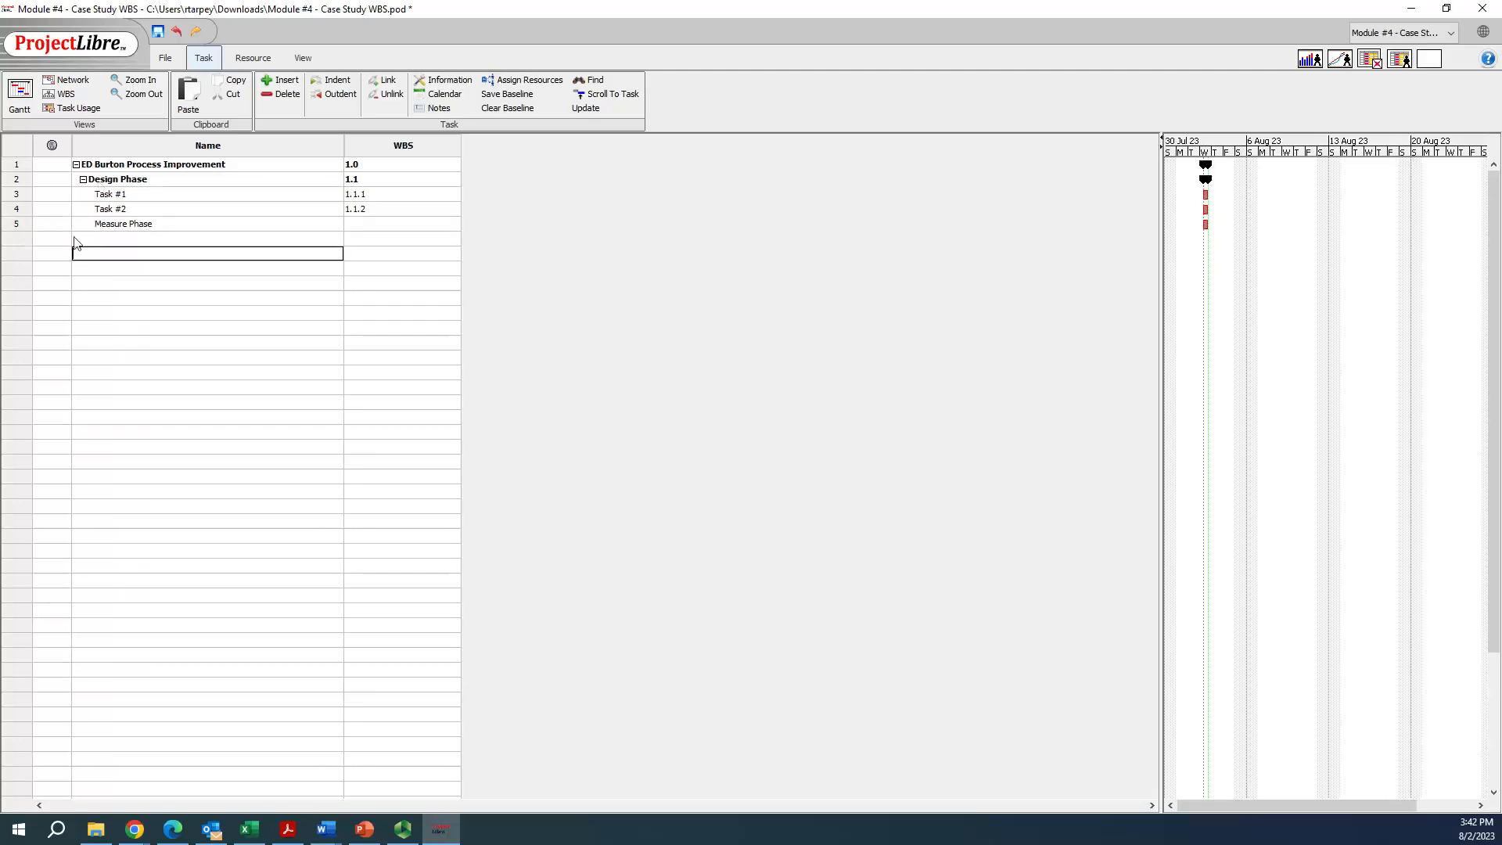
click(15, 224)
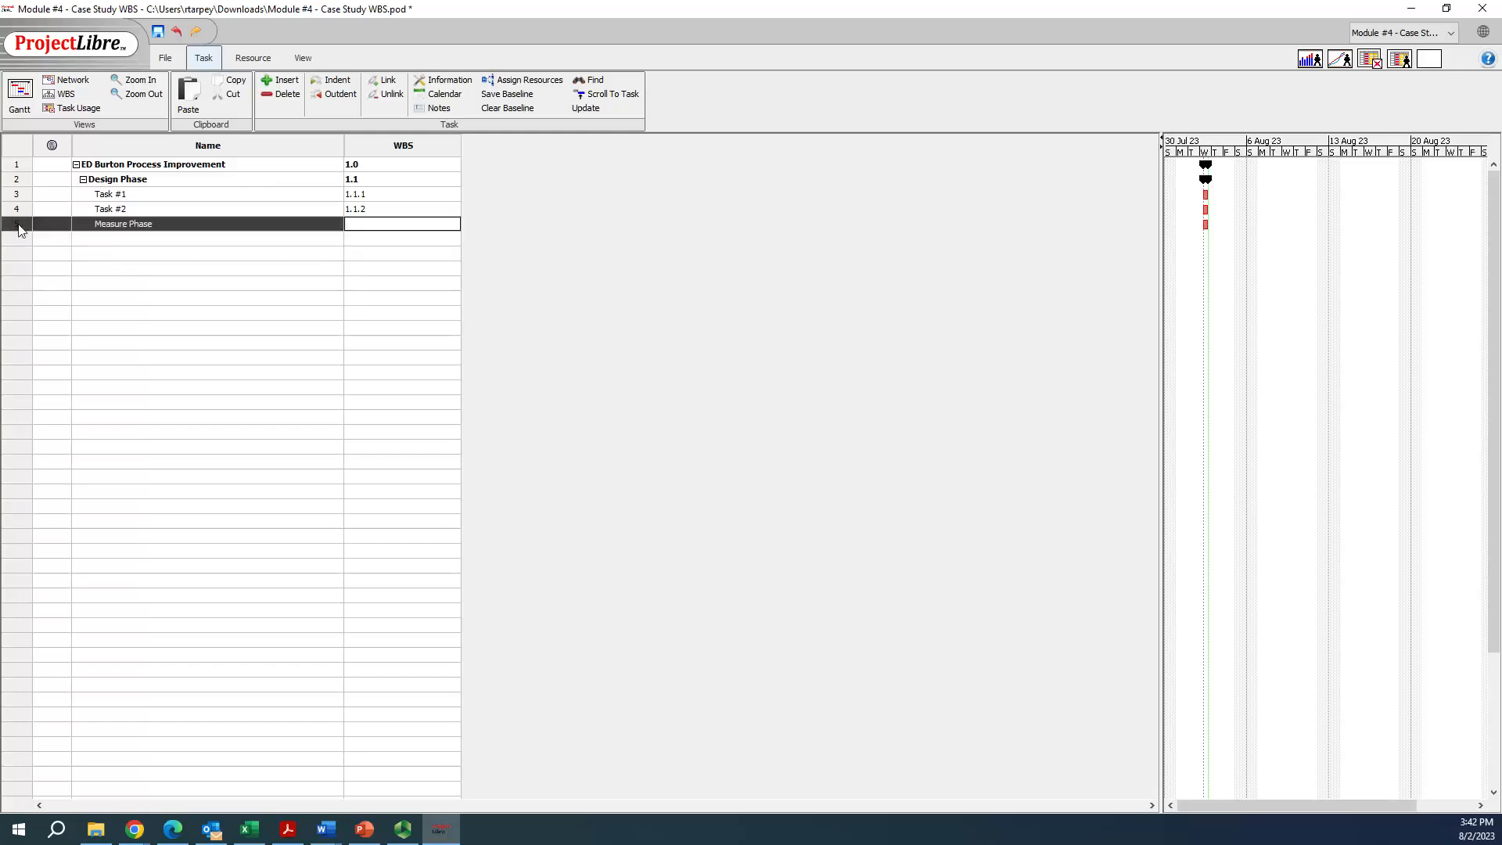
click(337, 94)
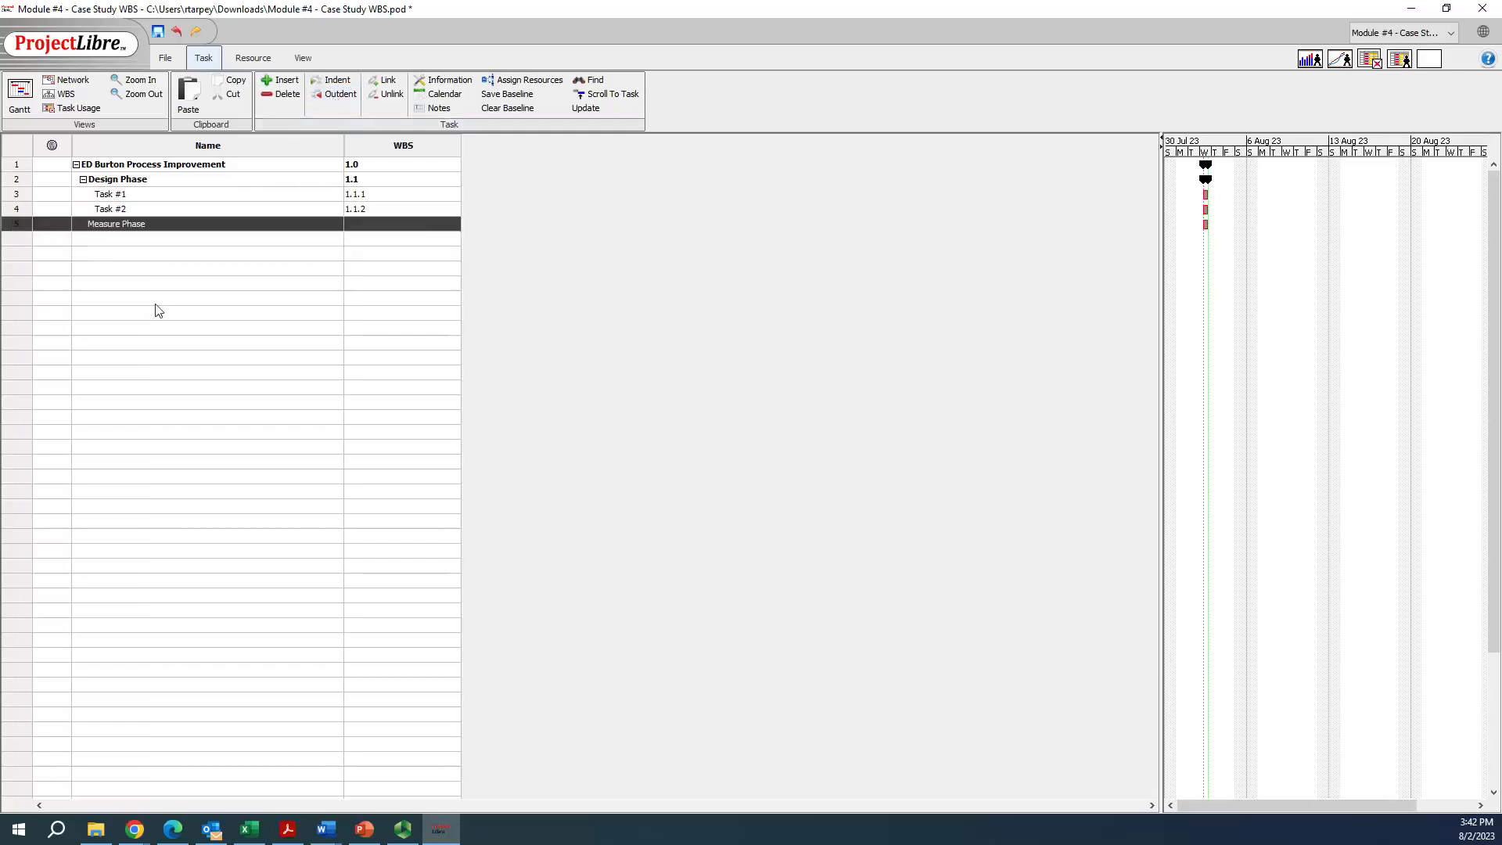
click(155, 303)
Add Task #3 and Task #4 below Measure Phase and indent both as its subtasks
click(147, 240)
text(Task #3)
key(Return)
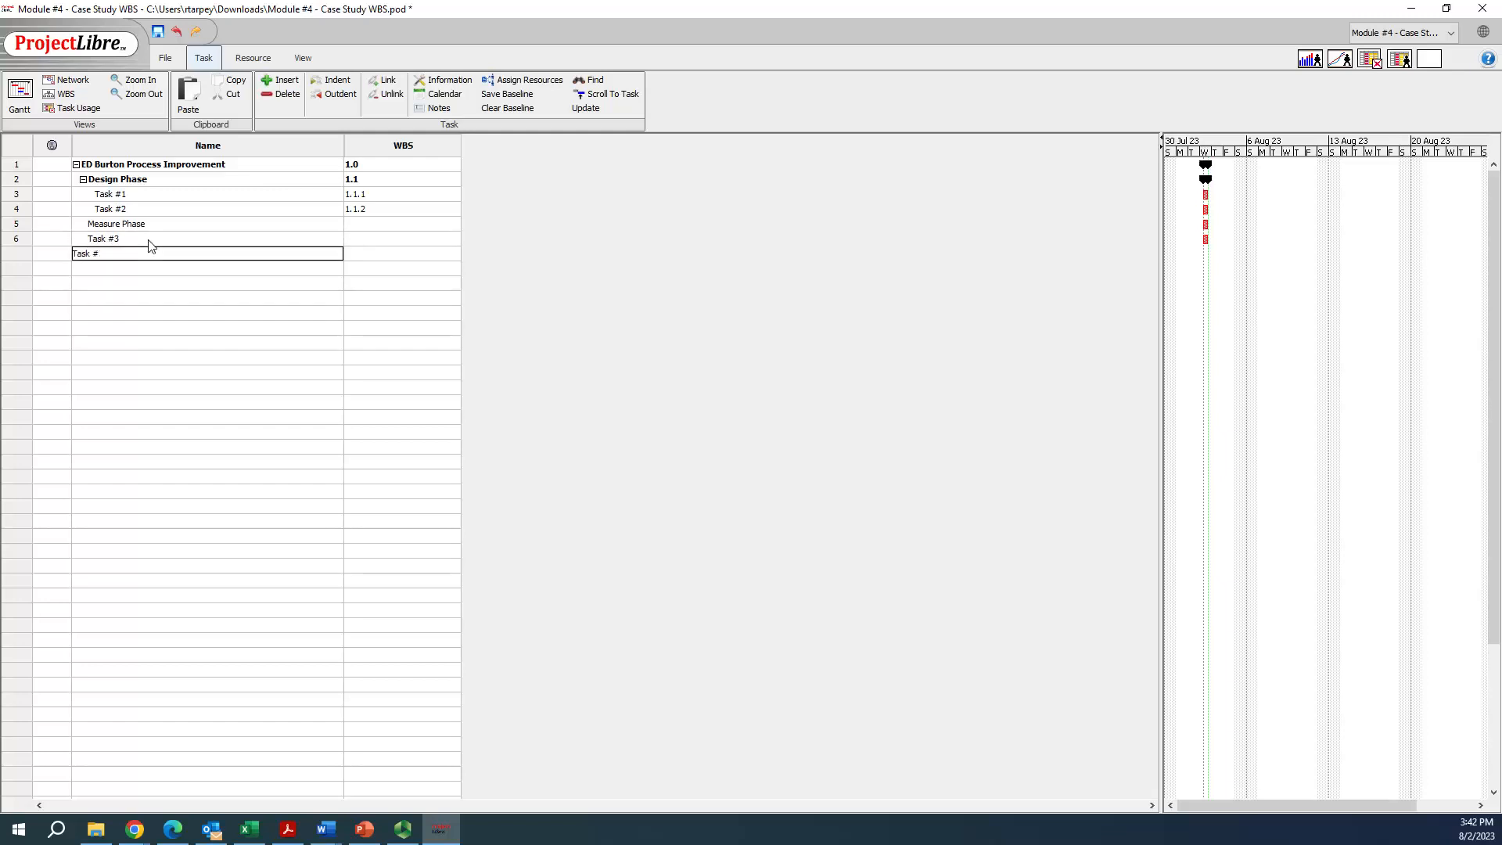
key(Return)
drag(21, 245, 13, 255)
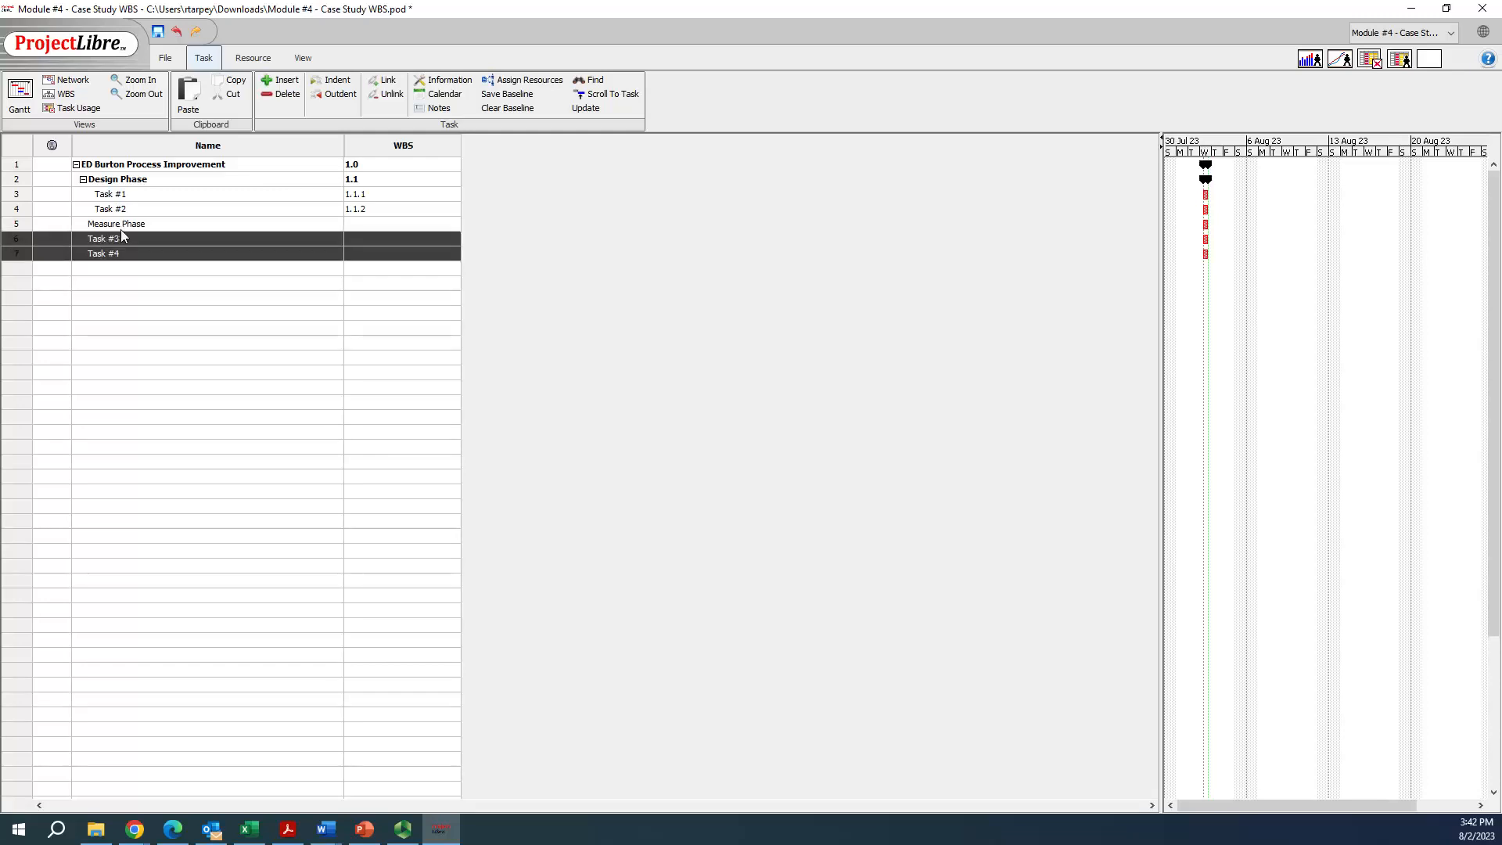
click(331, 79)
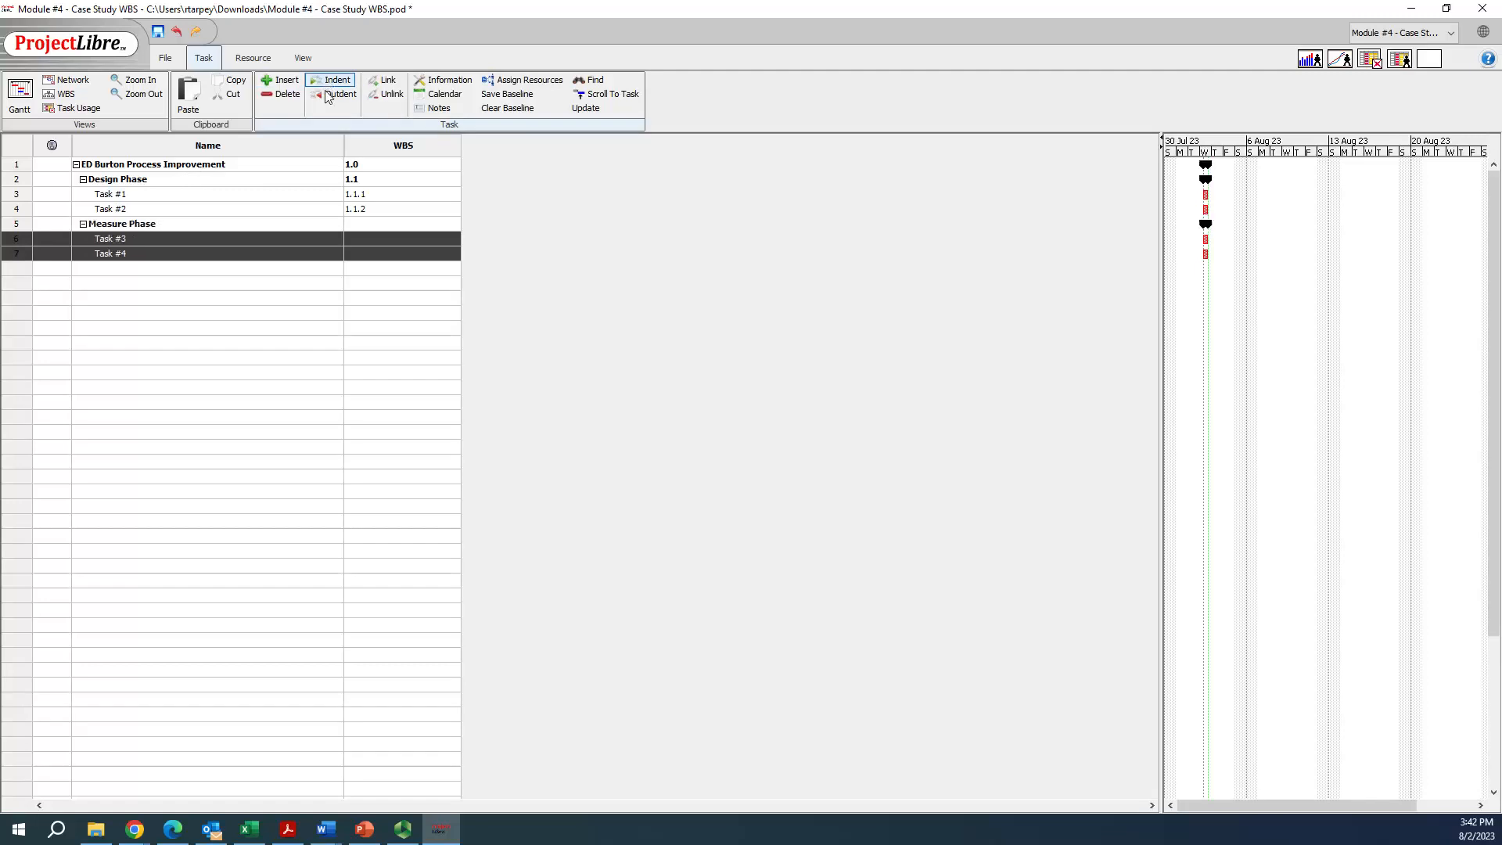
click(135, 387)
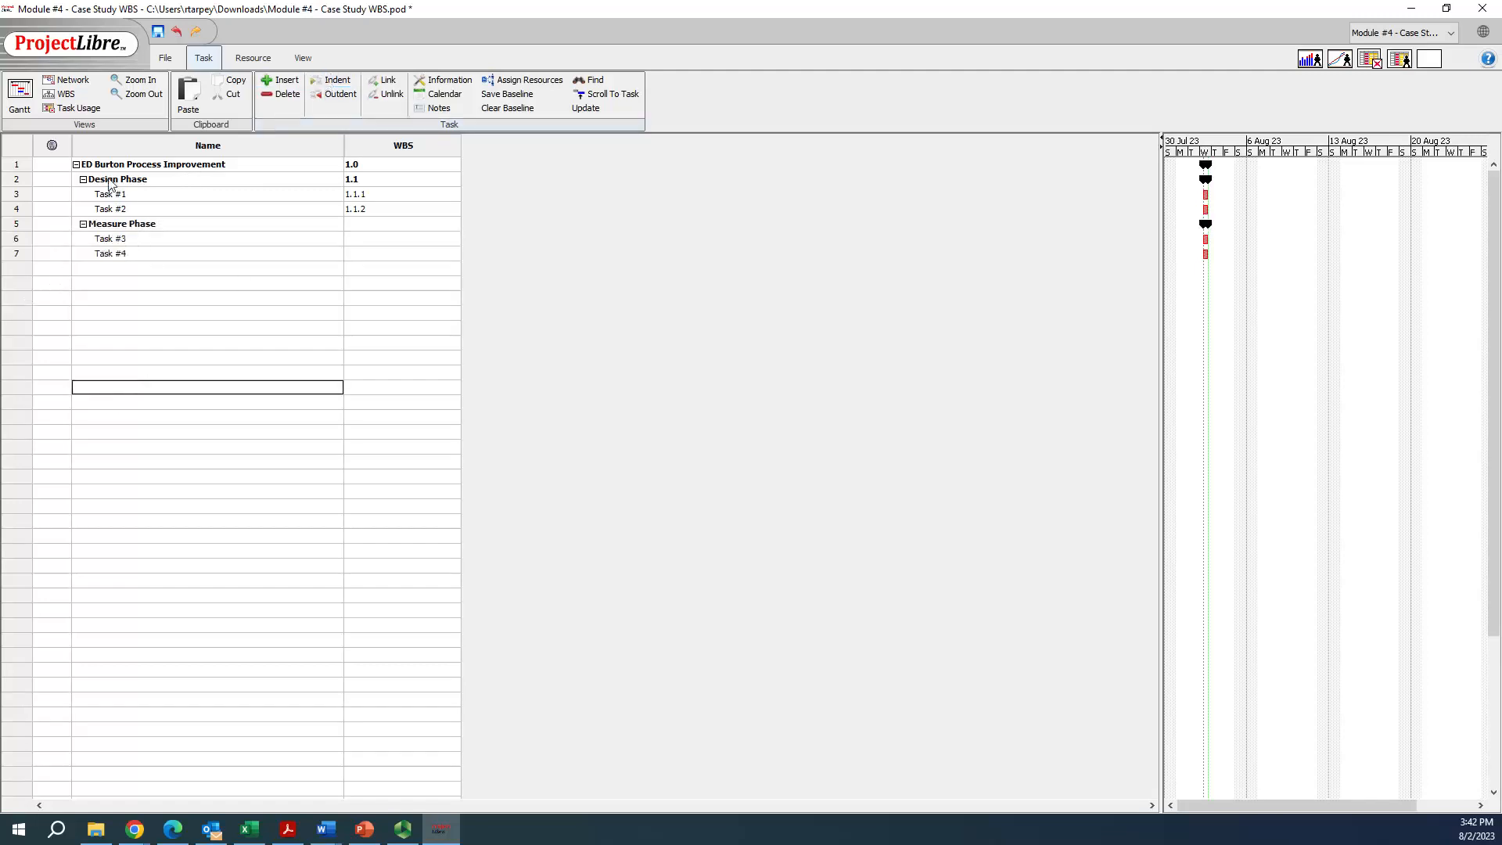
Add an Analyze Phase task below Task #4, followed by Task #5 and Task #6
click(128, 270)
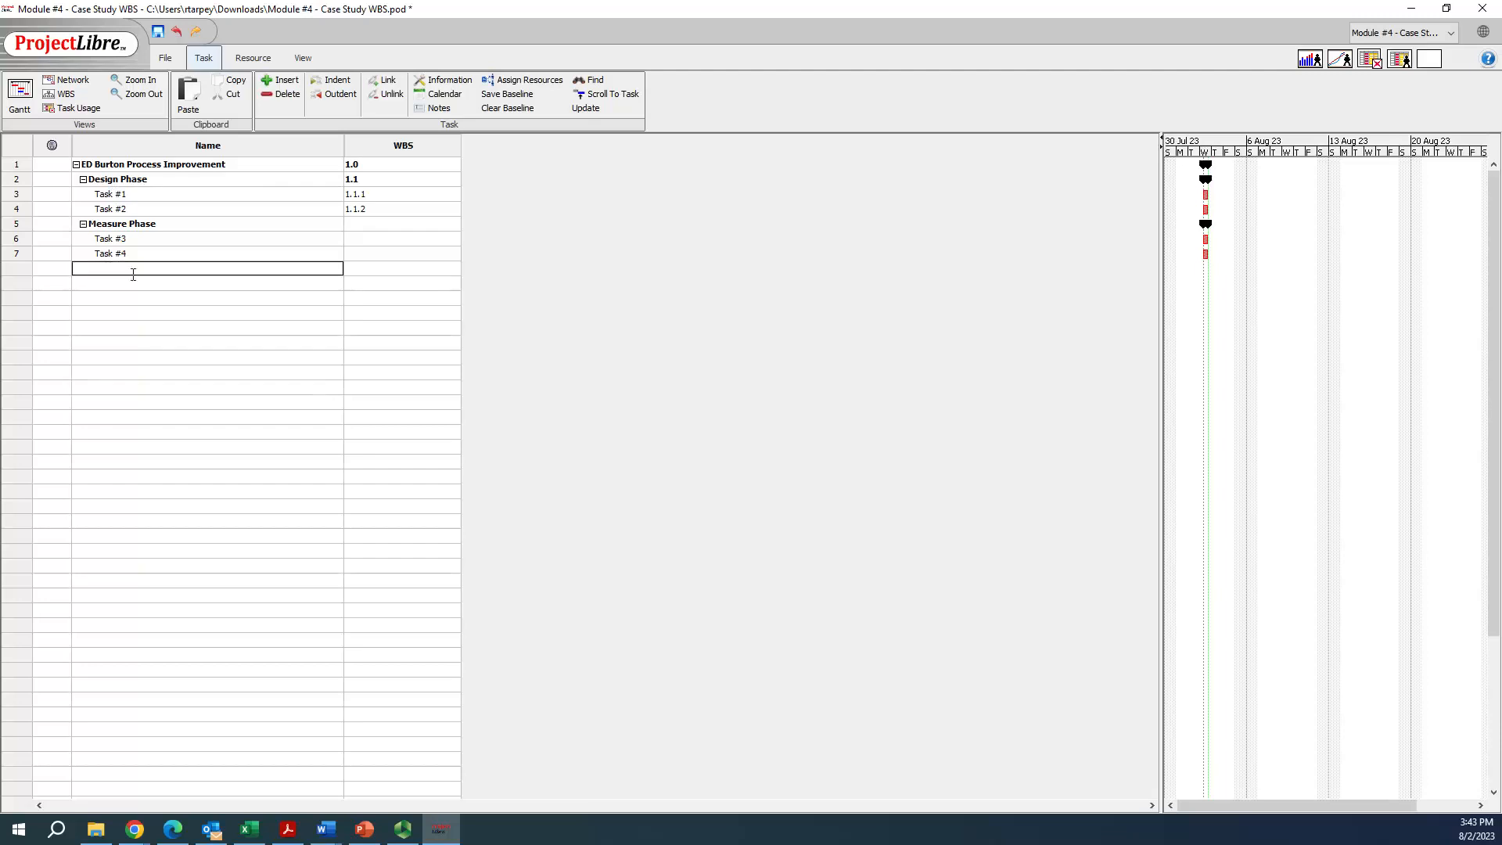
text(Analyze Phase)
key(Return)
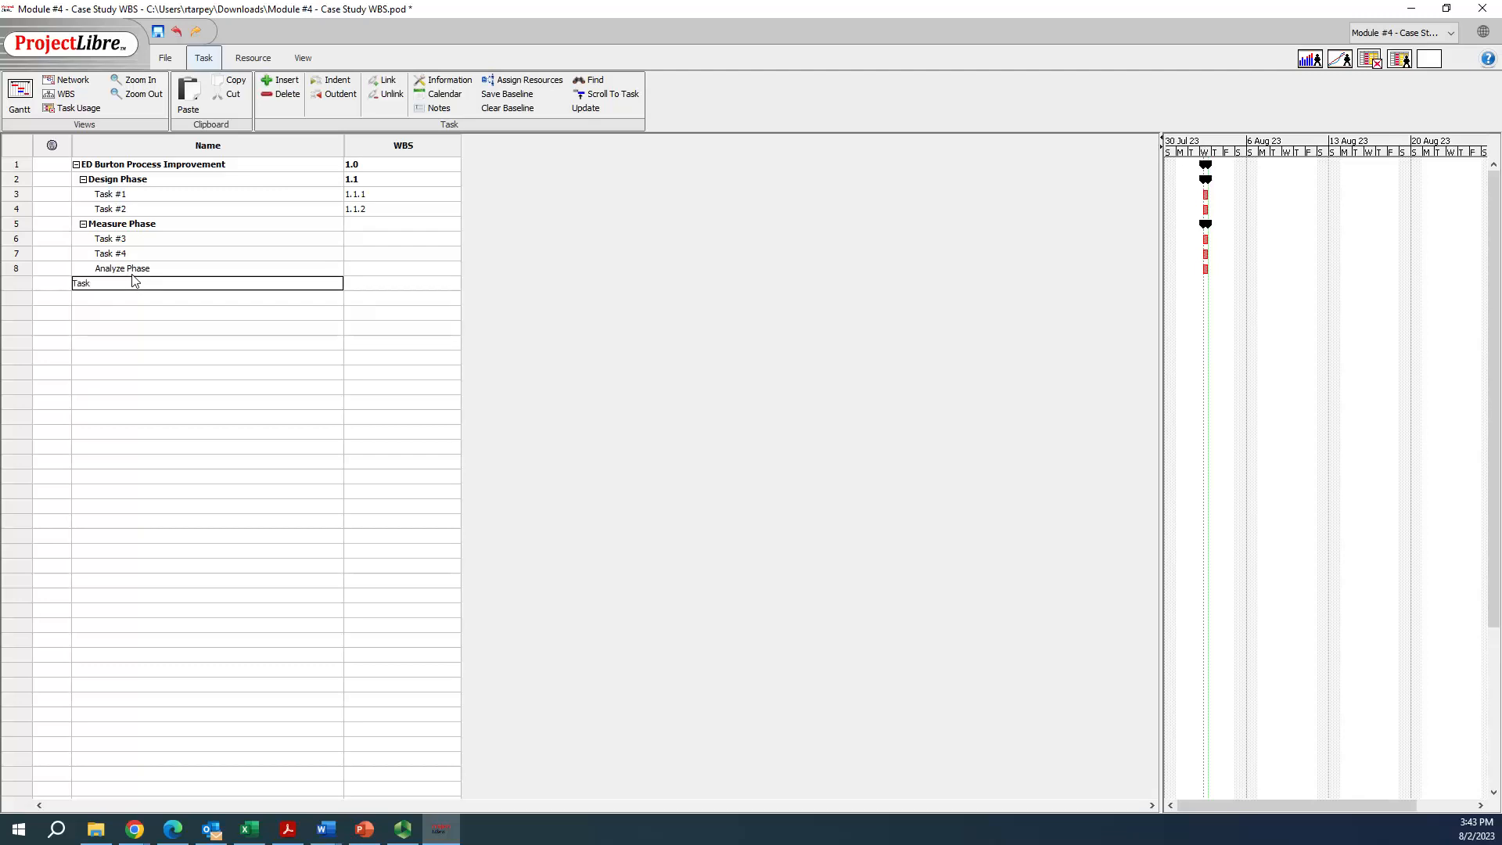
text(5)
key(Return)
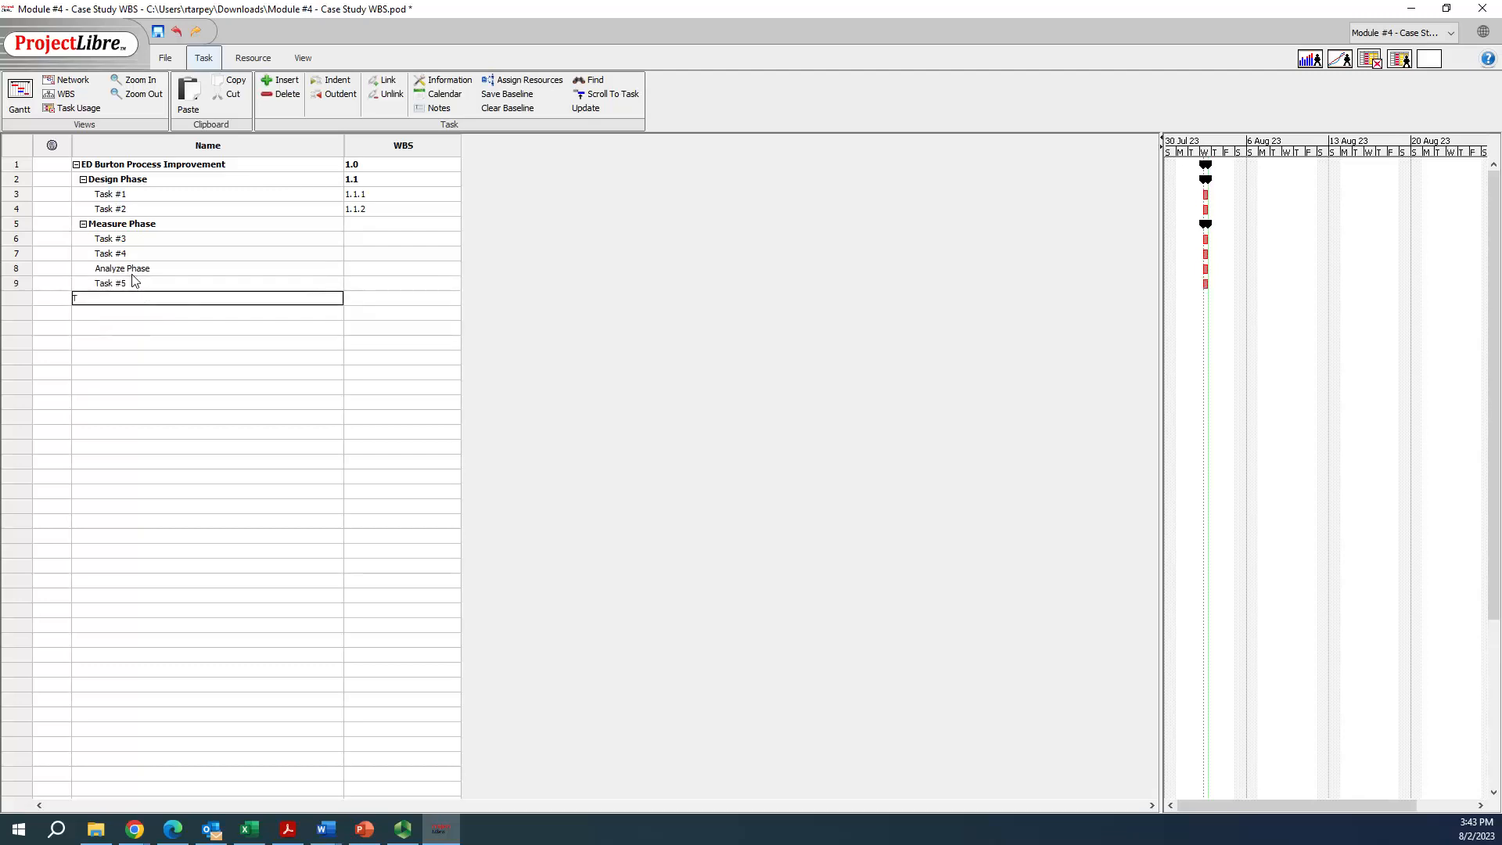
text(Task #6)
key(Return)
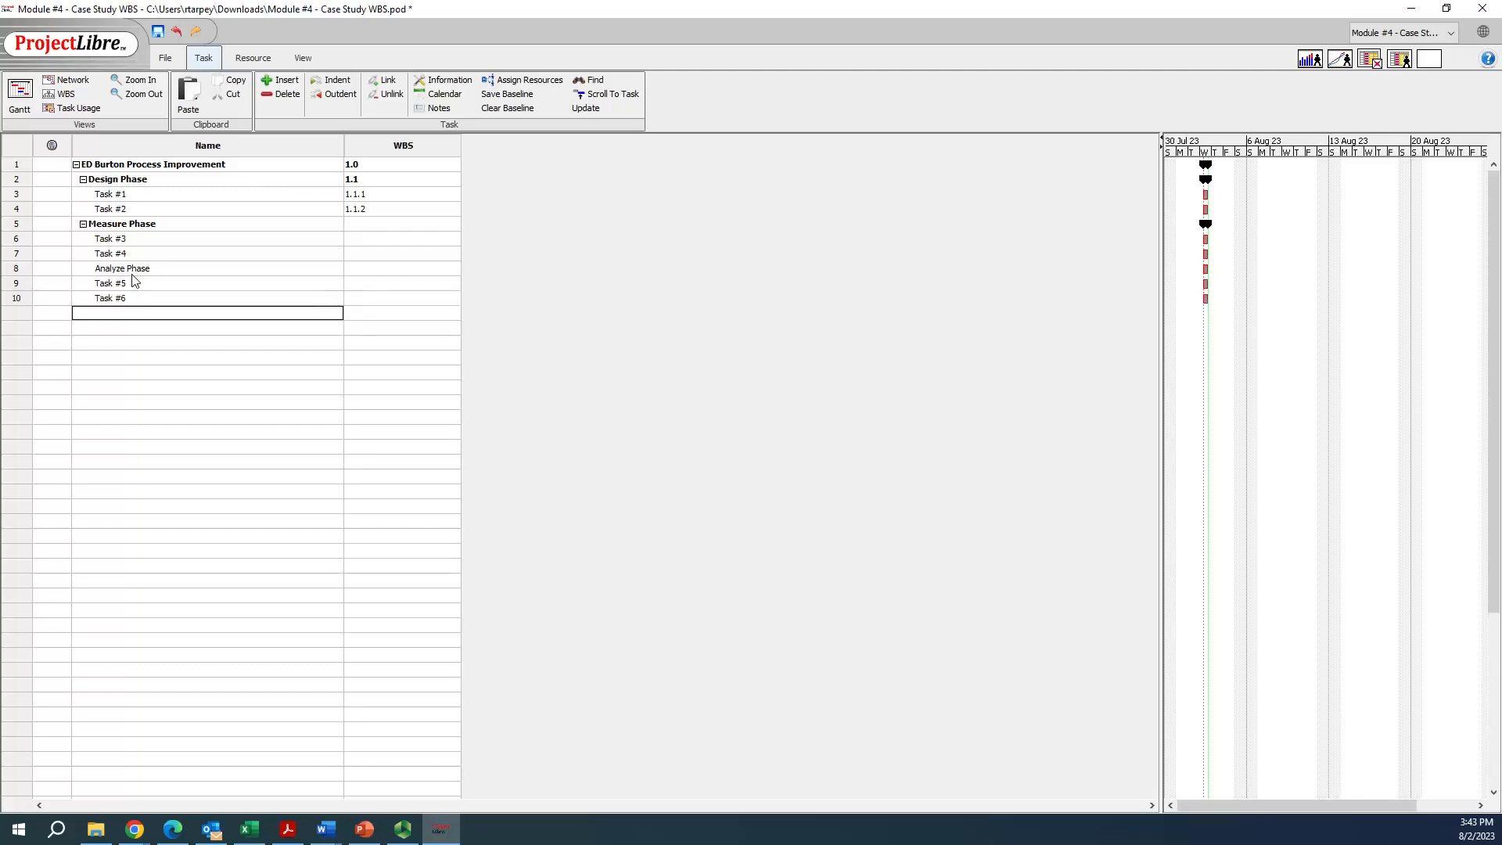
Add an Improve Phase task below Task #6, followed by Task #7 and Task #8
text(Improve Phase)
key(Return)
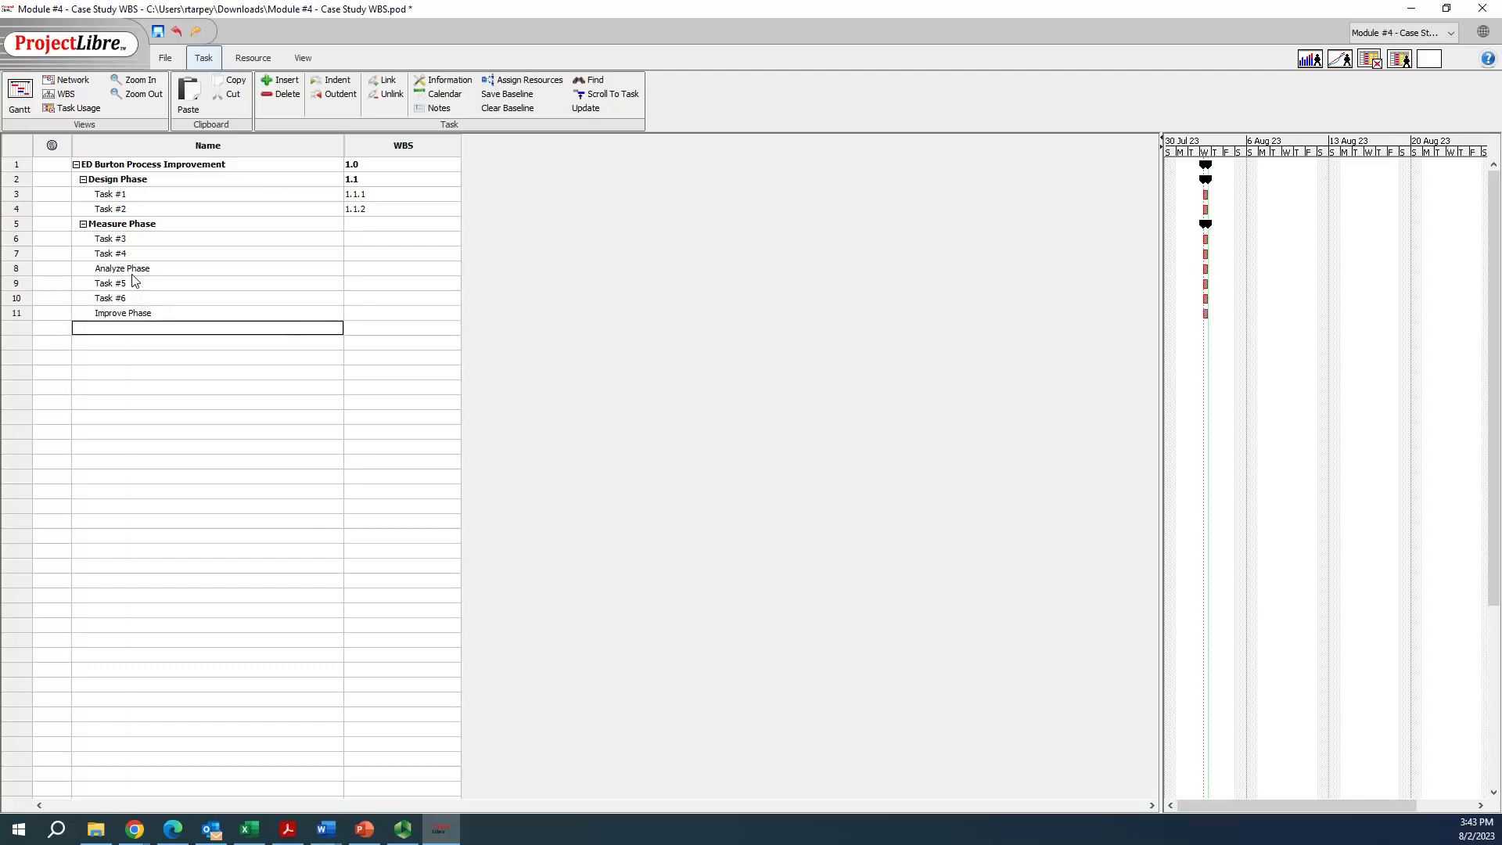
key(Return)
text(Task #8)
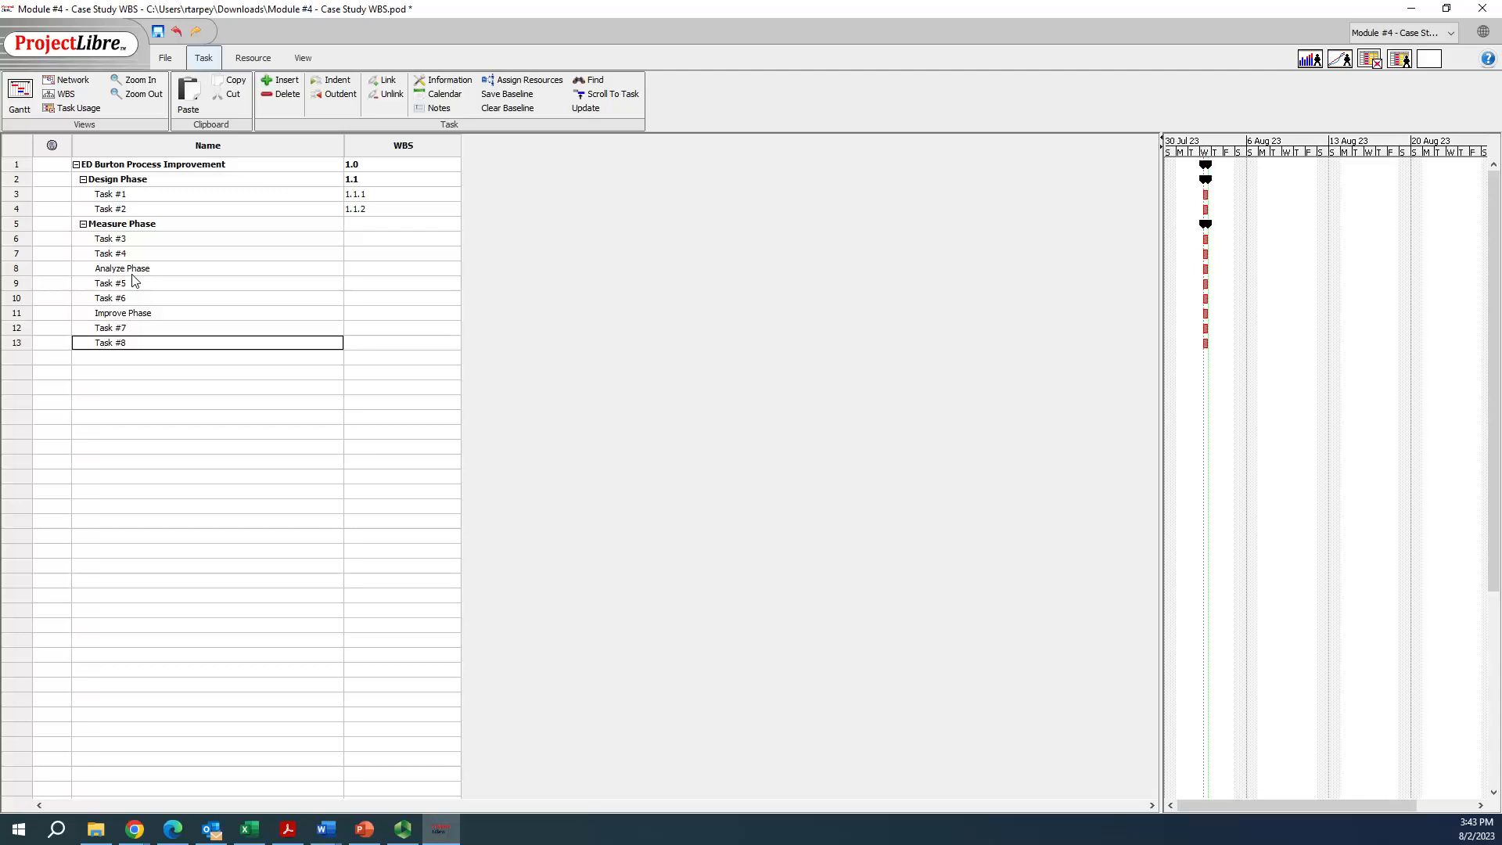
key(Return)
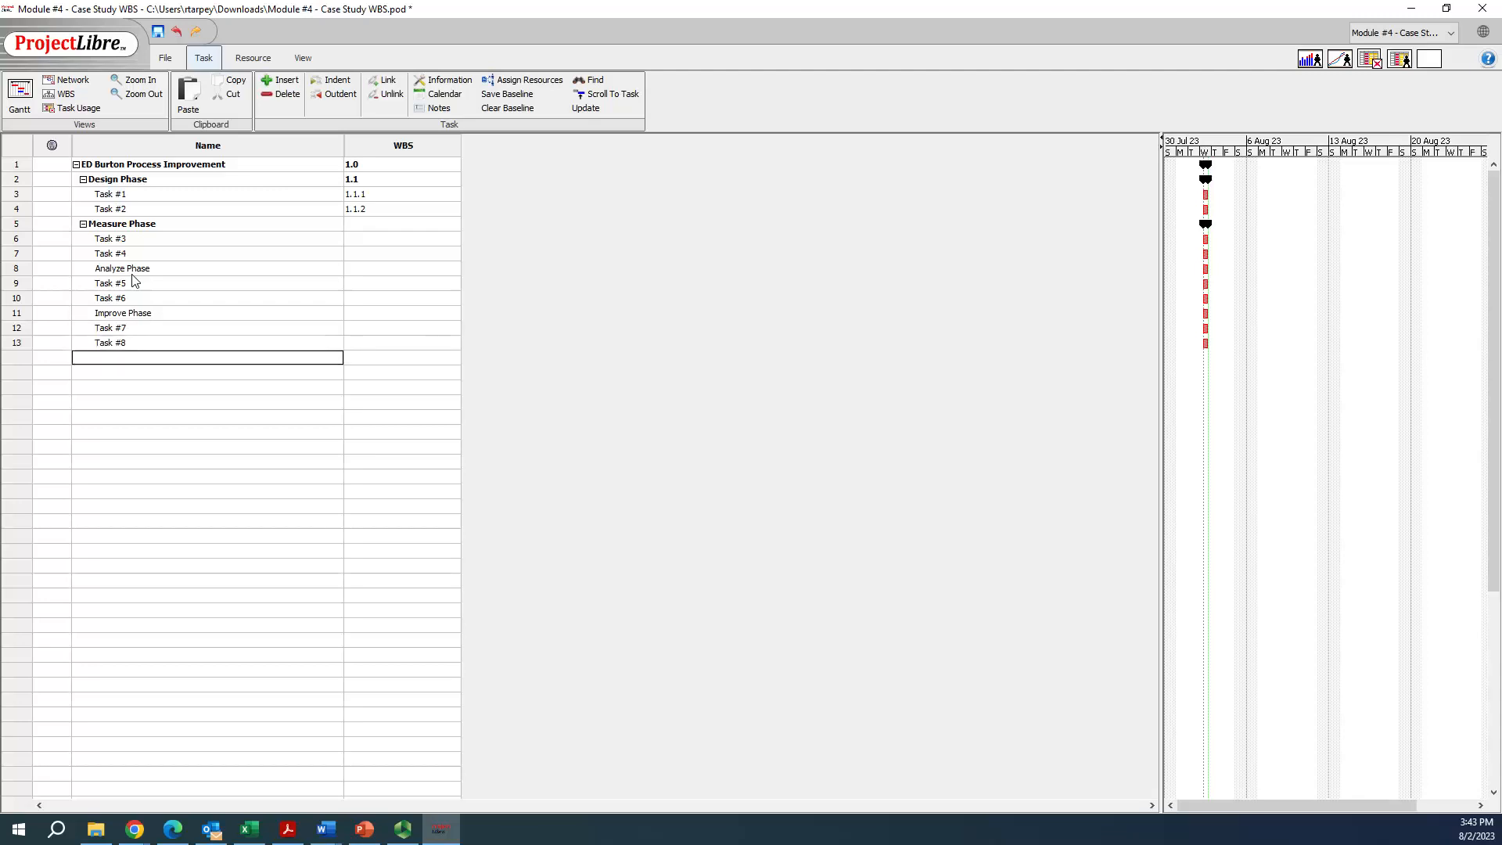
Add a Control Phase task below Task #8, followed by Task #9 and Task #10
text(Control Phase)
key(Return)
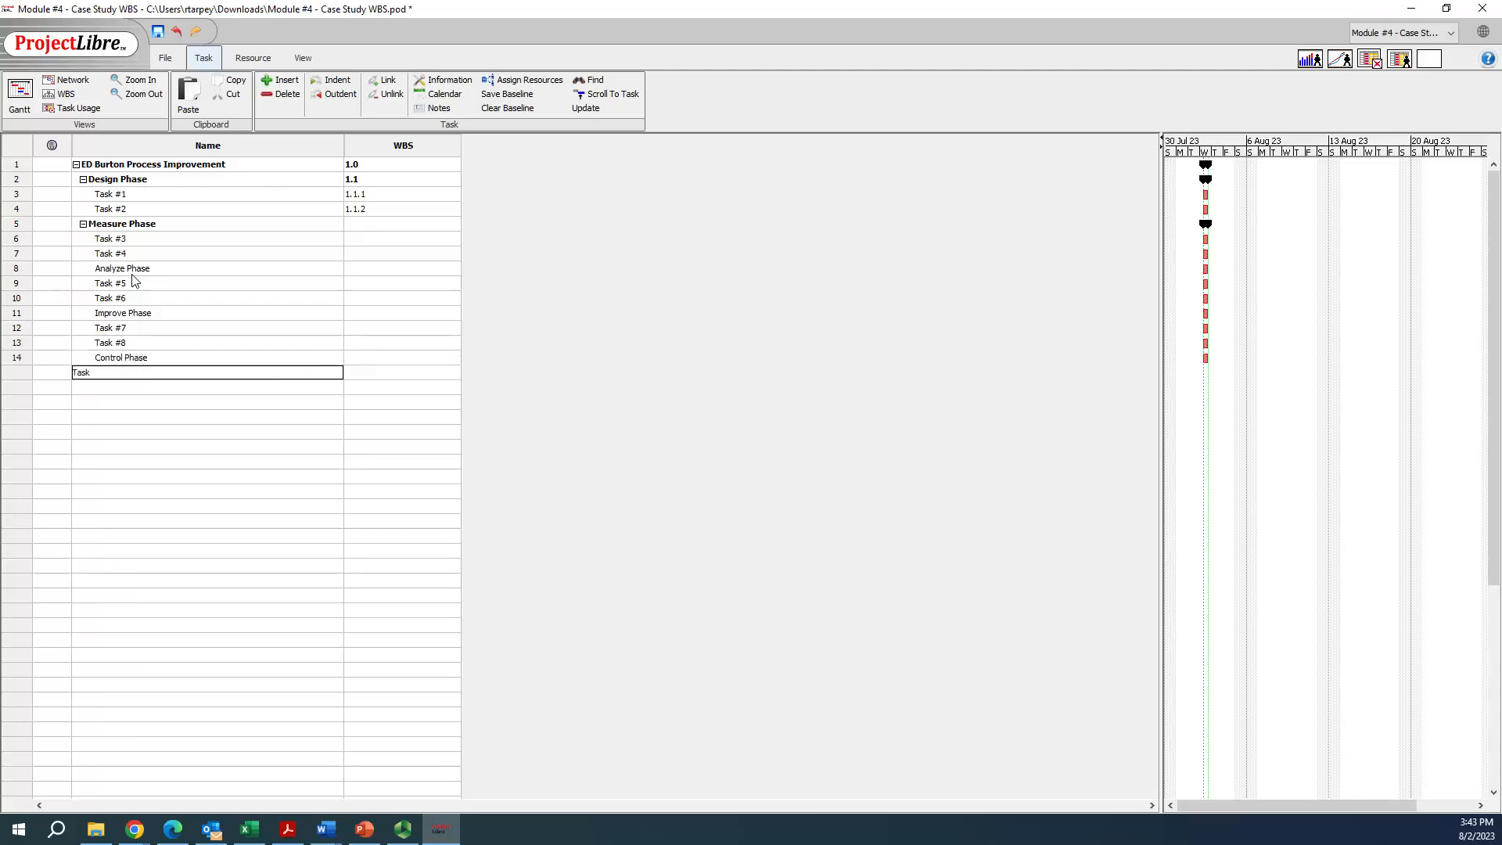
text(Task #9)
key(Return)
text(Task)
key(Tab)
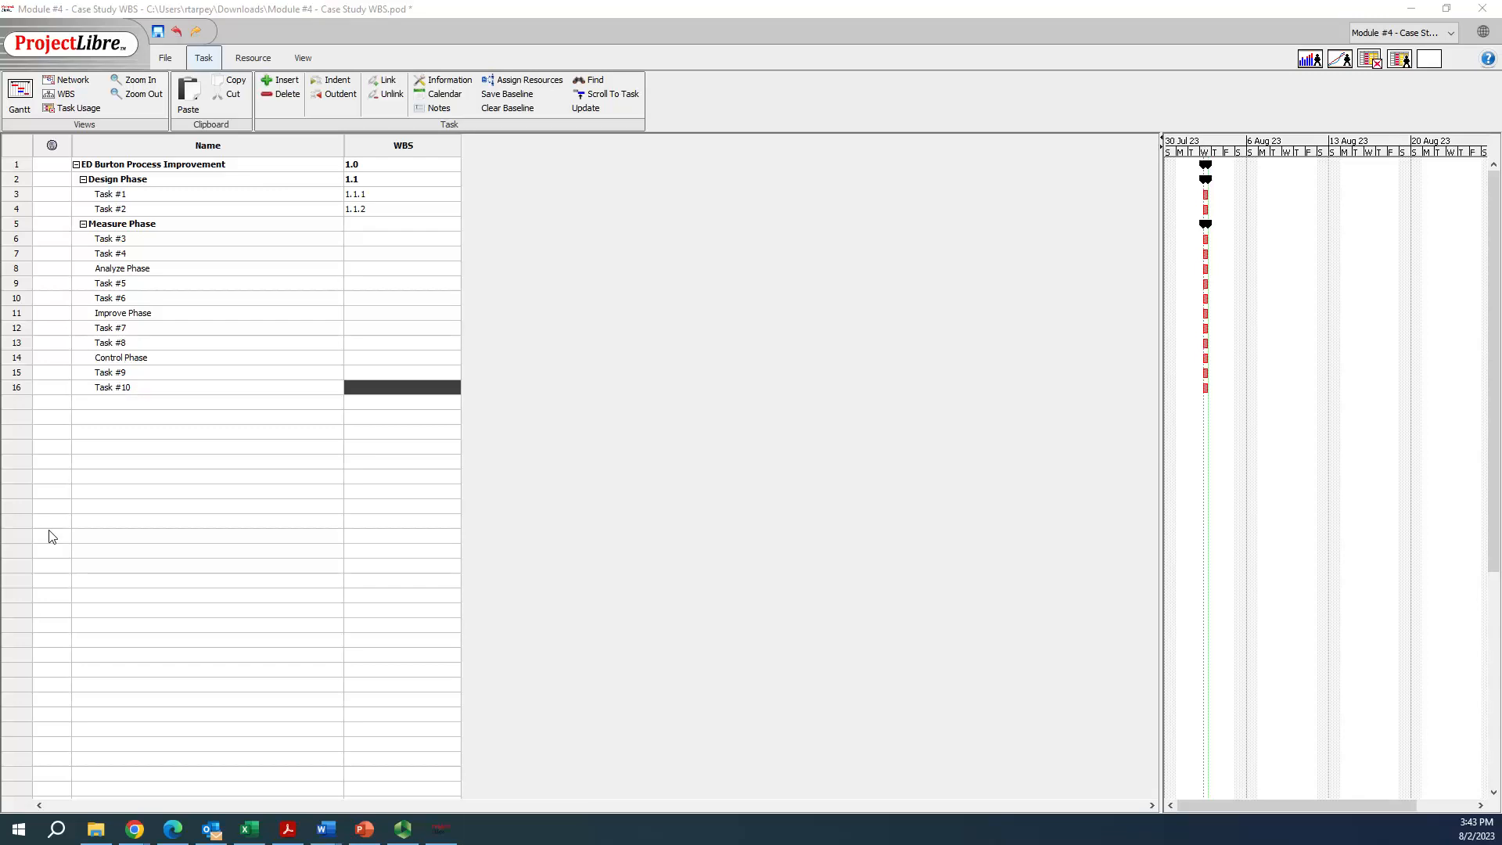
Switch to the Project Planning-WBS document in Word and review the descriptions of the project phases
key(alt+Tab)
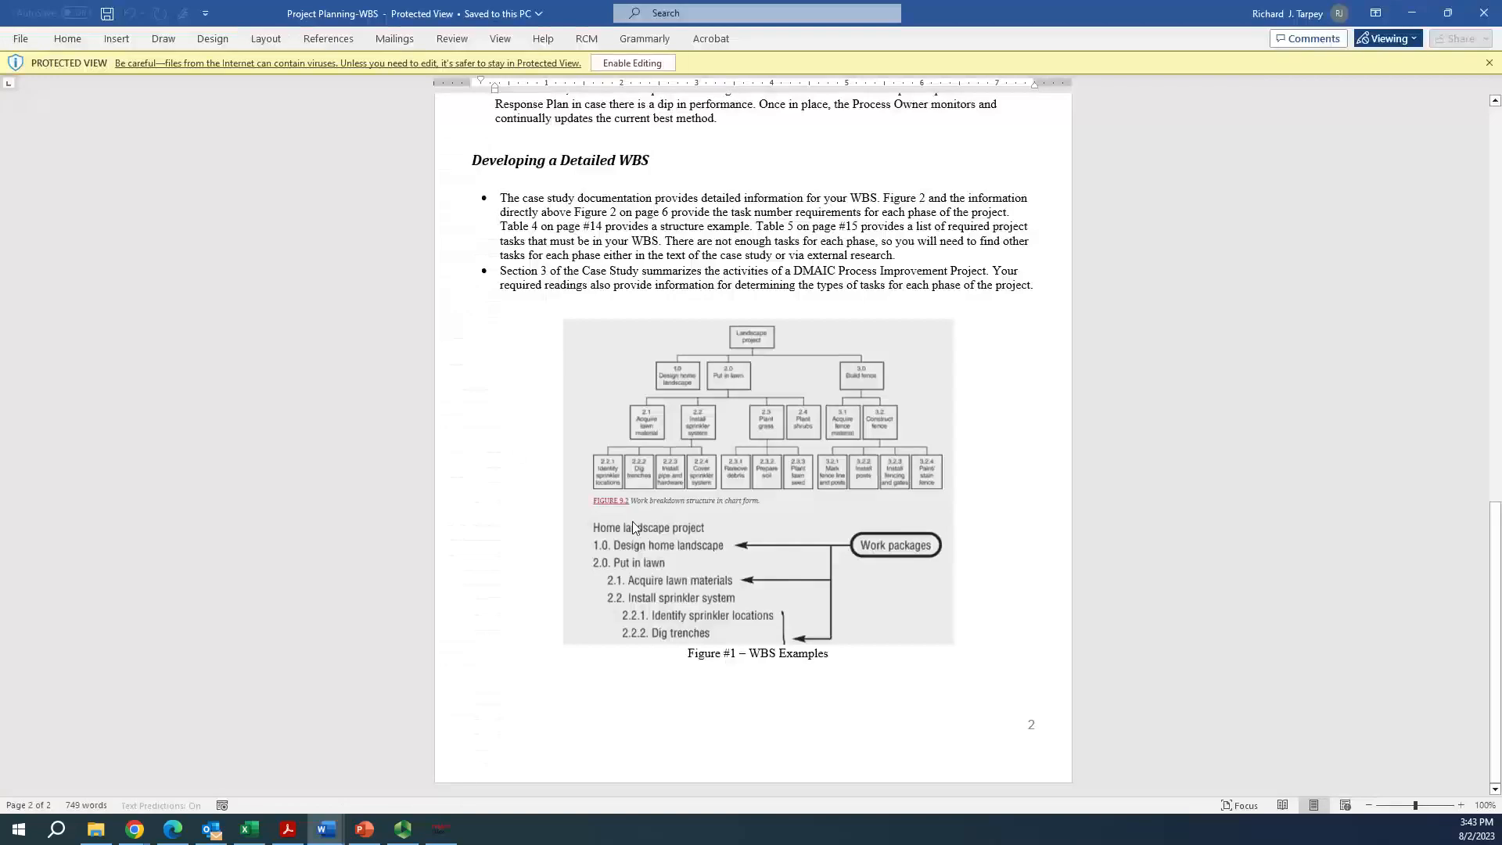
scroll(627, 494, up, 15)
scroll(627, 493, up, 1)
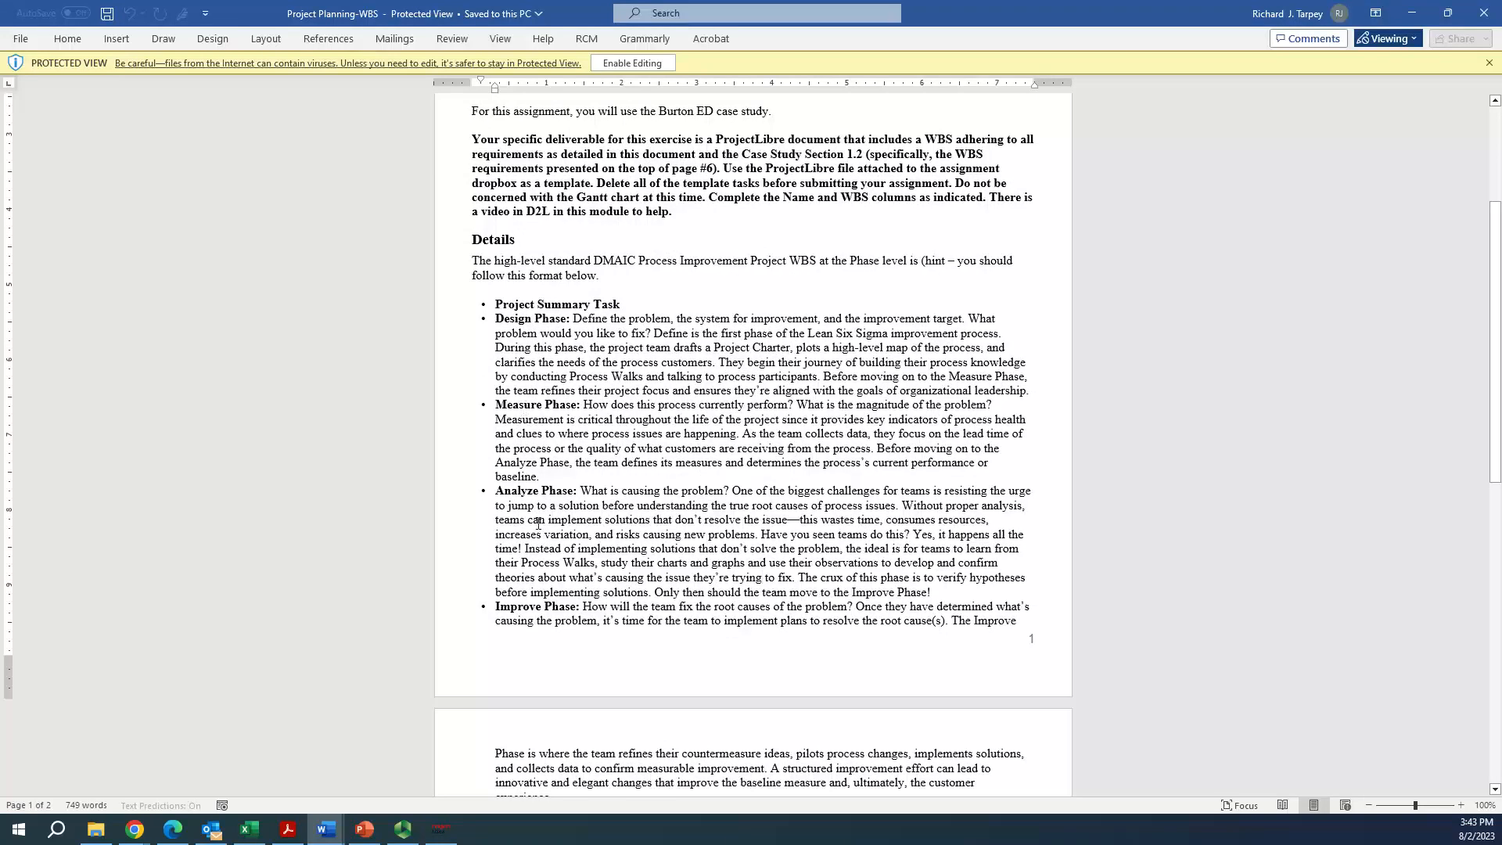
scroll(536, 500, down, 2)
scroll(507, 485, down, 2)
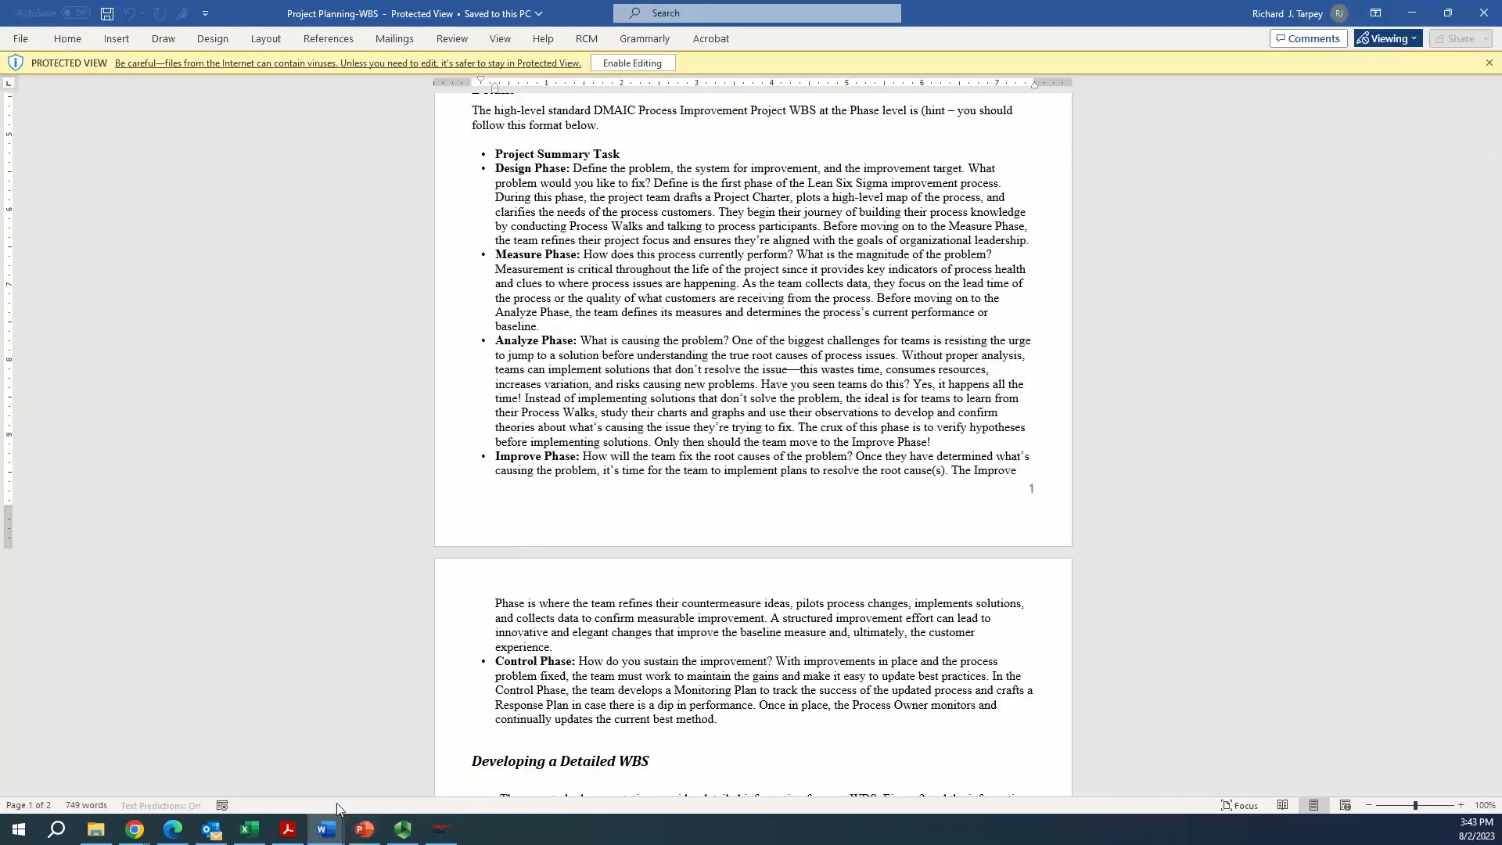
Return to ProjectLibre and outdent the Analyze Phase task by one level
click(440, 828)
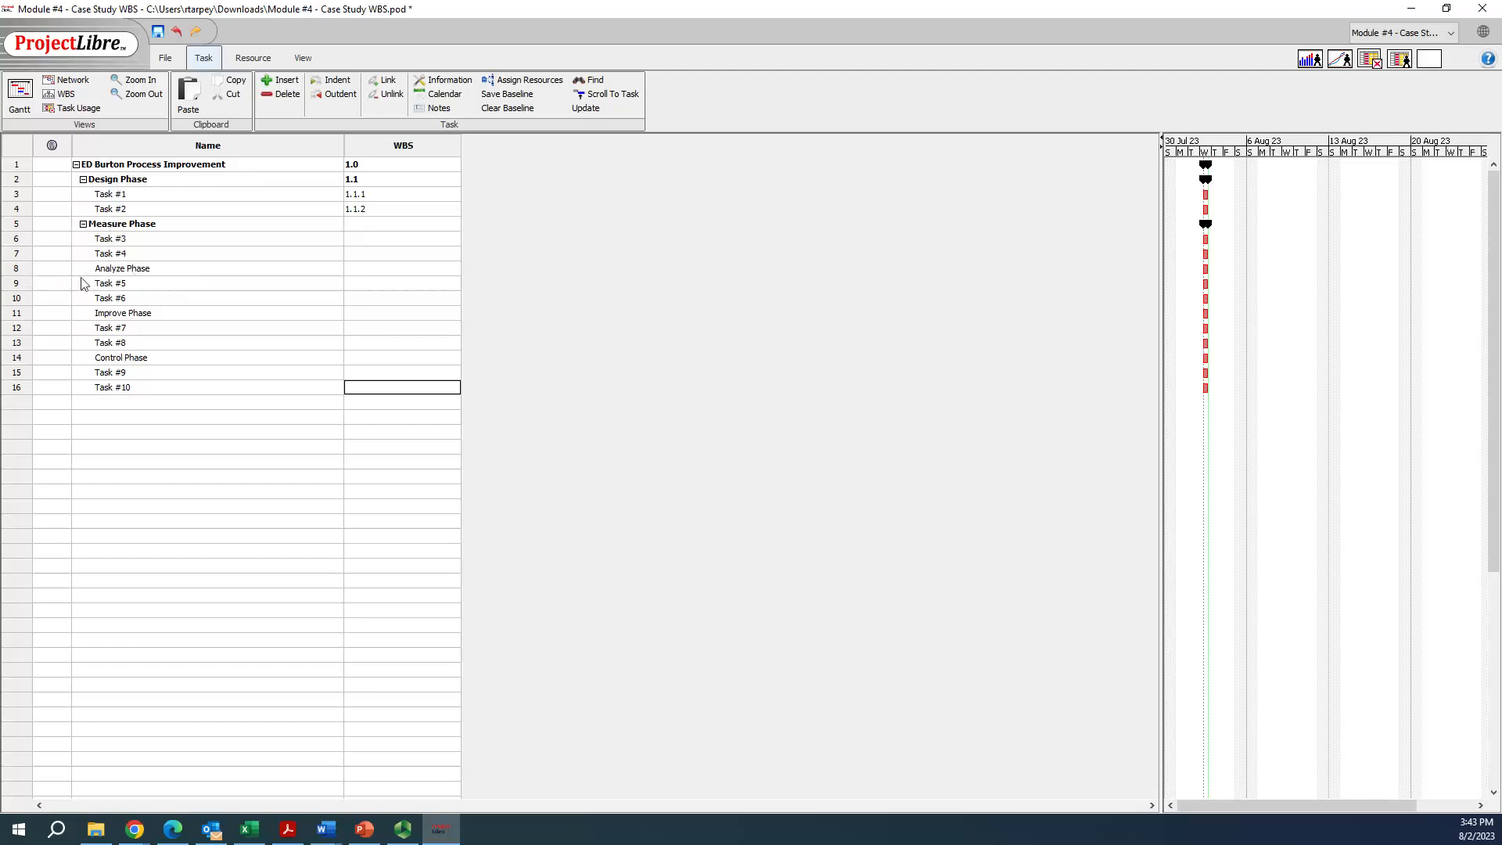
click(19, 268)
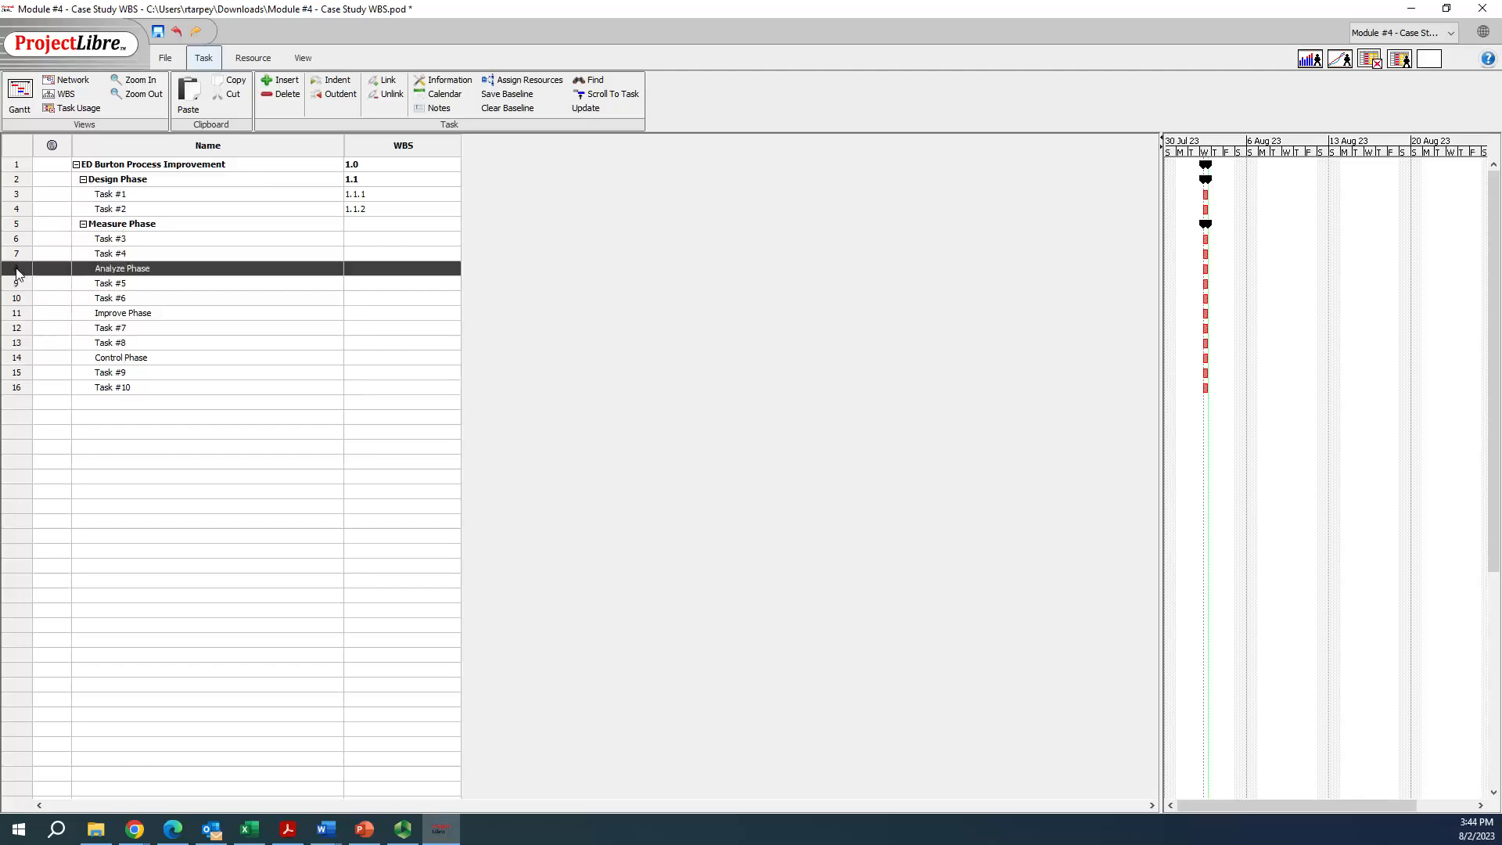
click(333, 95)
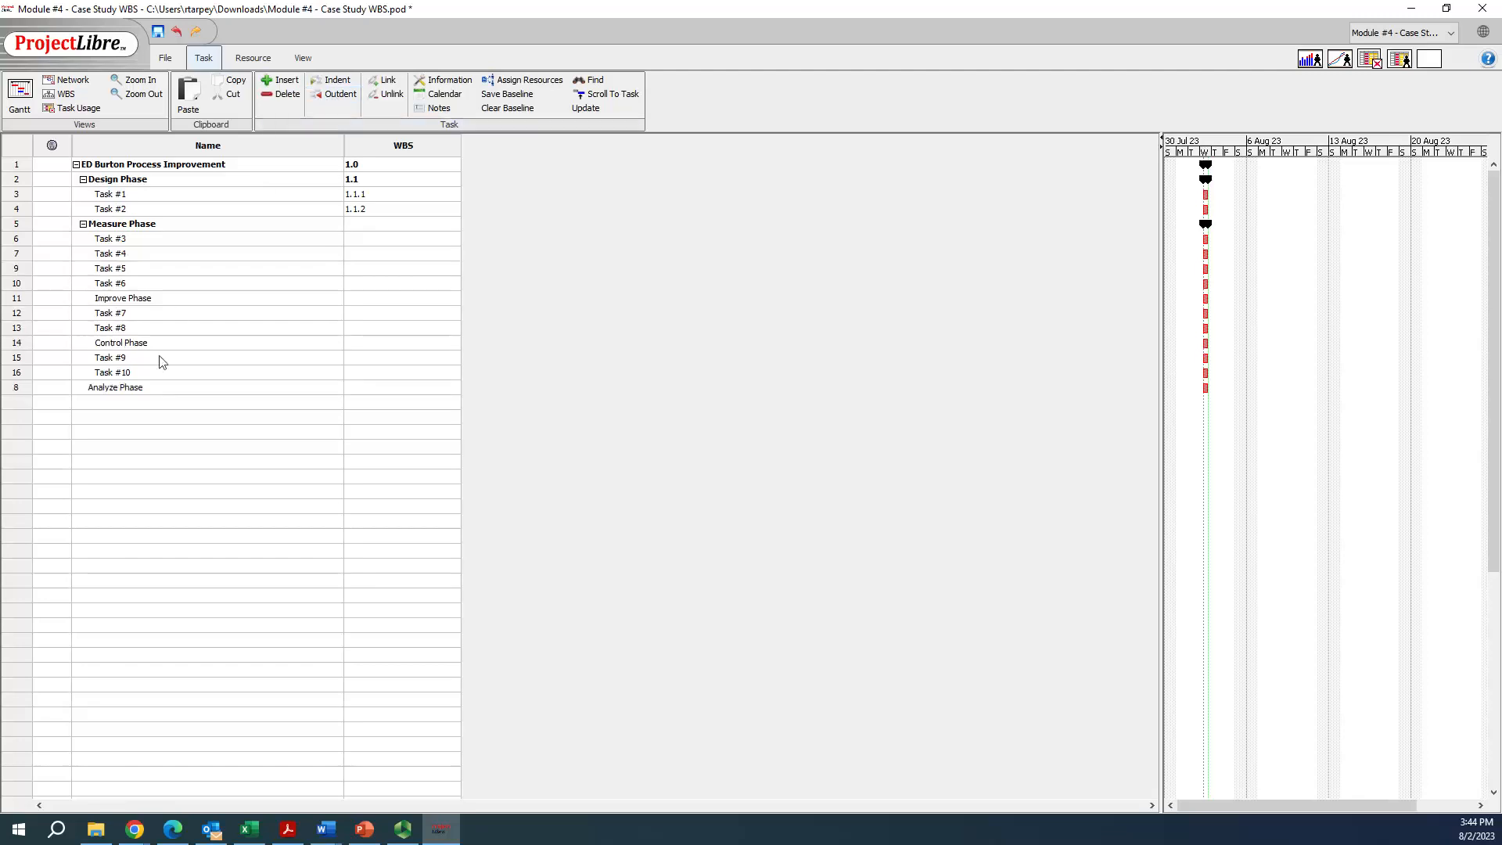
Move the Analyze Phase task between Task #4 and Task #5, and delete the leftover blank row
click(18, 390)
mouse_move(18, 393)
mouse_down()
mouse_move(19, 324)
mouse_move(17, 395)
mouse_up()
right_click(17, 395)
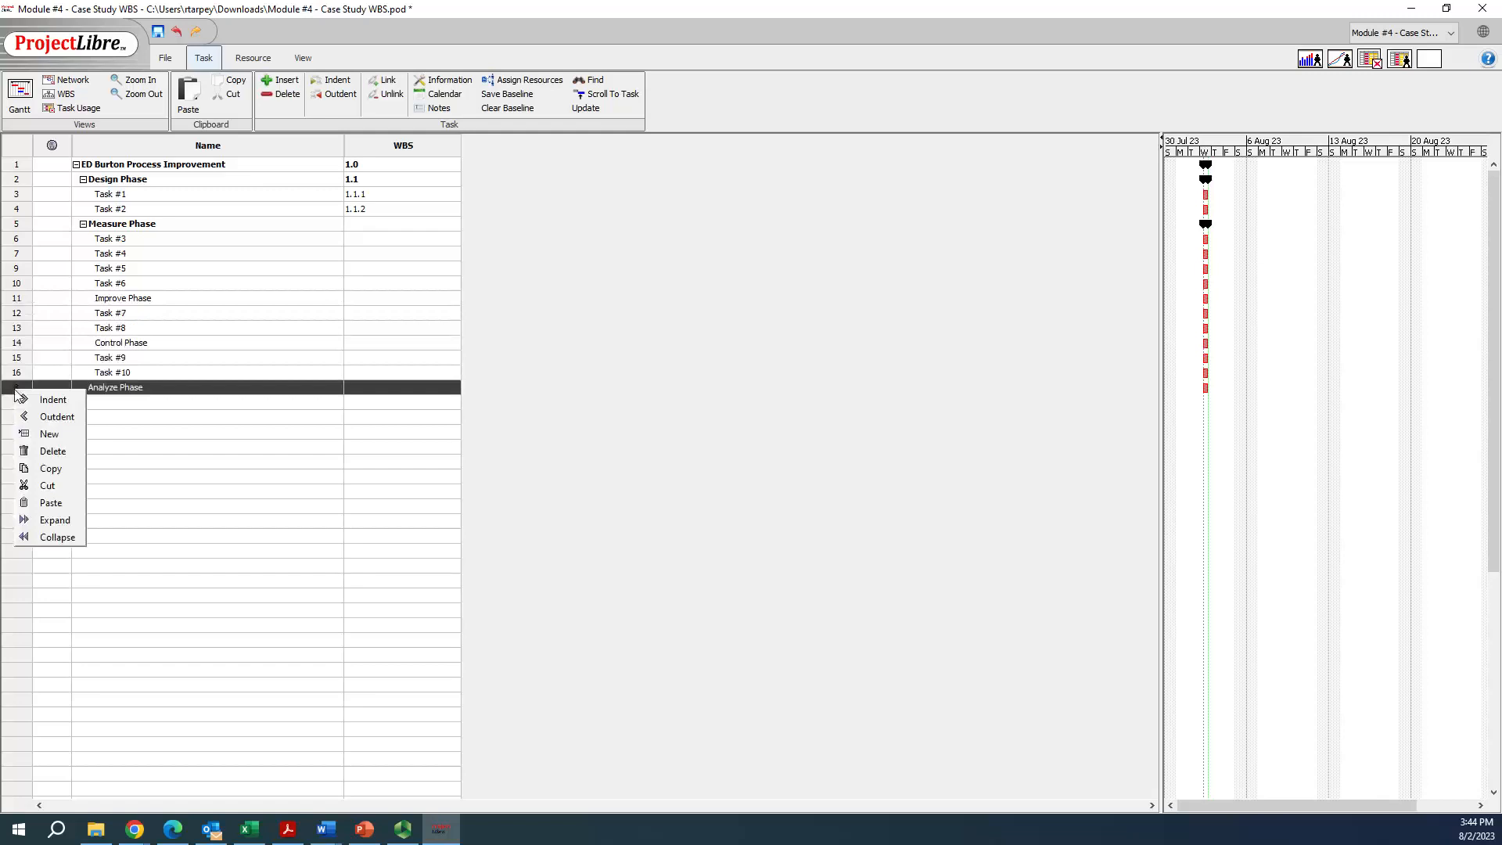
click(41, 486)
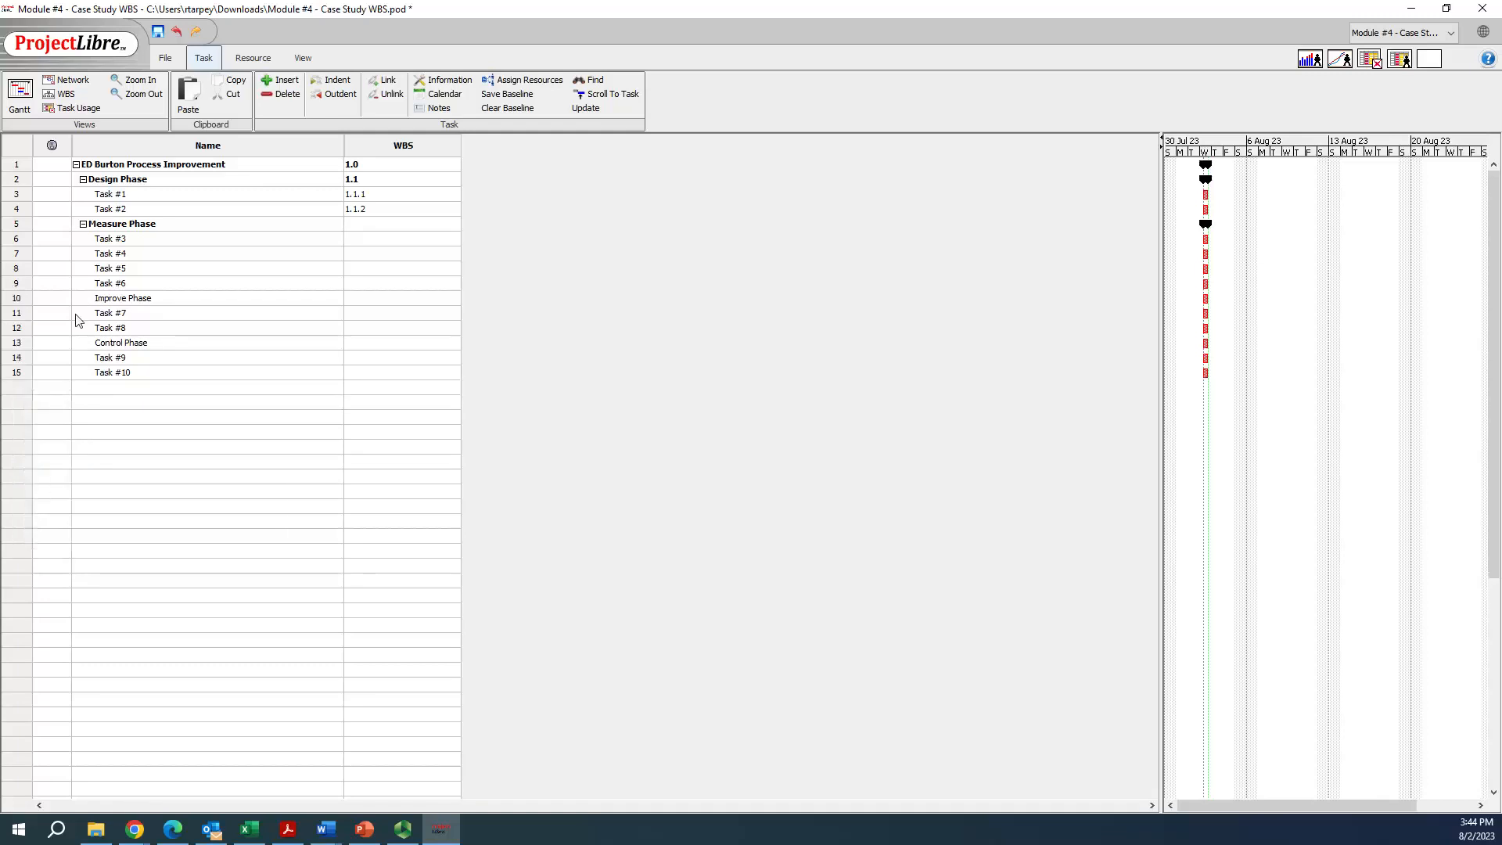
click(23, 269)
right_click(22, 269)
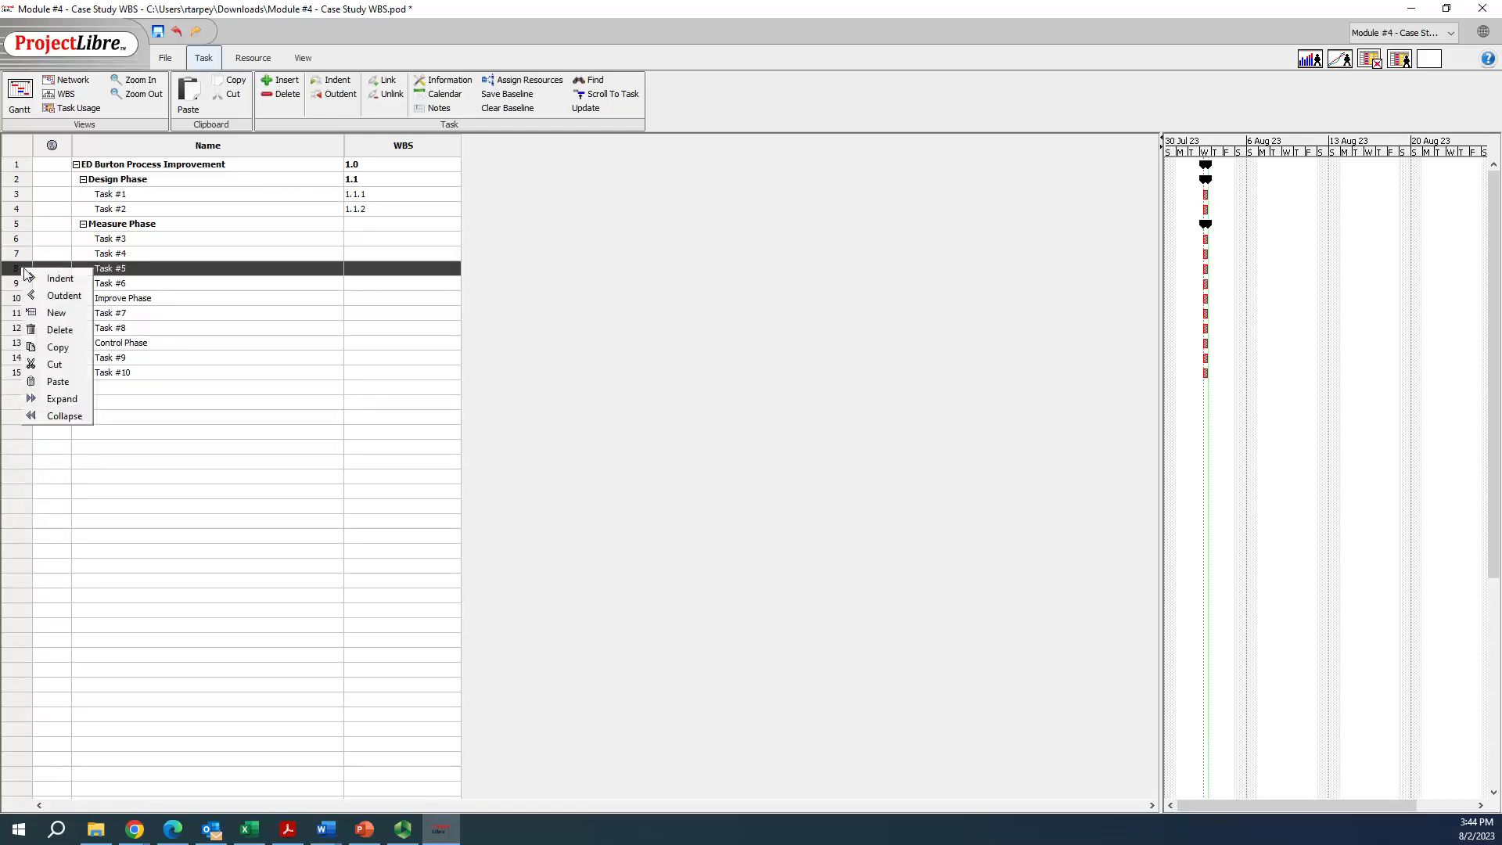
click(49, 312)
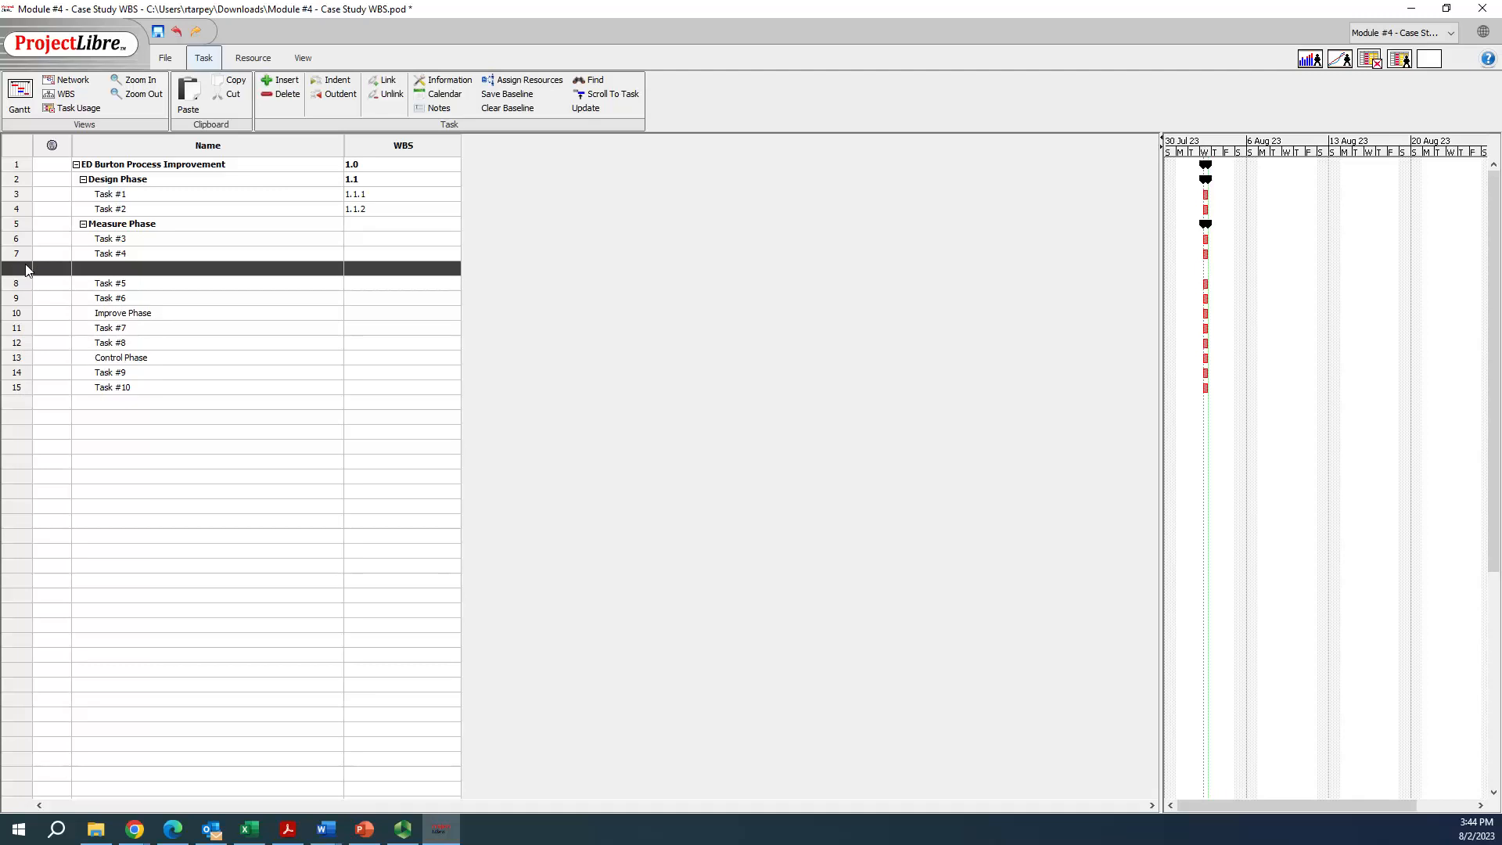
text(Analyze Phase)
click(21, 287)
right_click(19, 288)
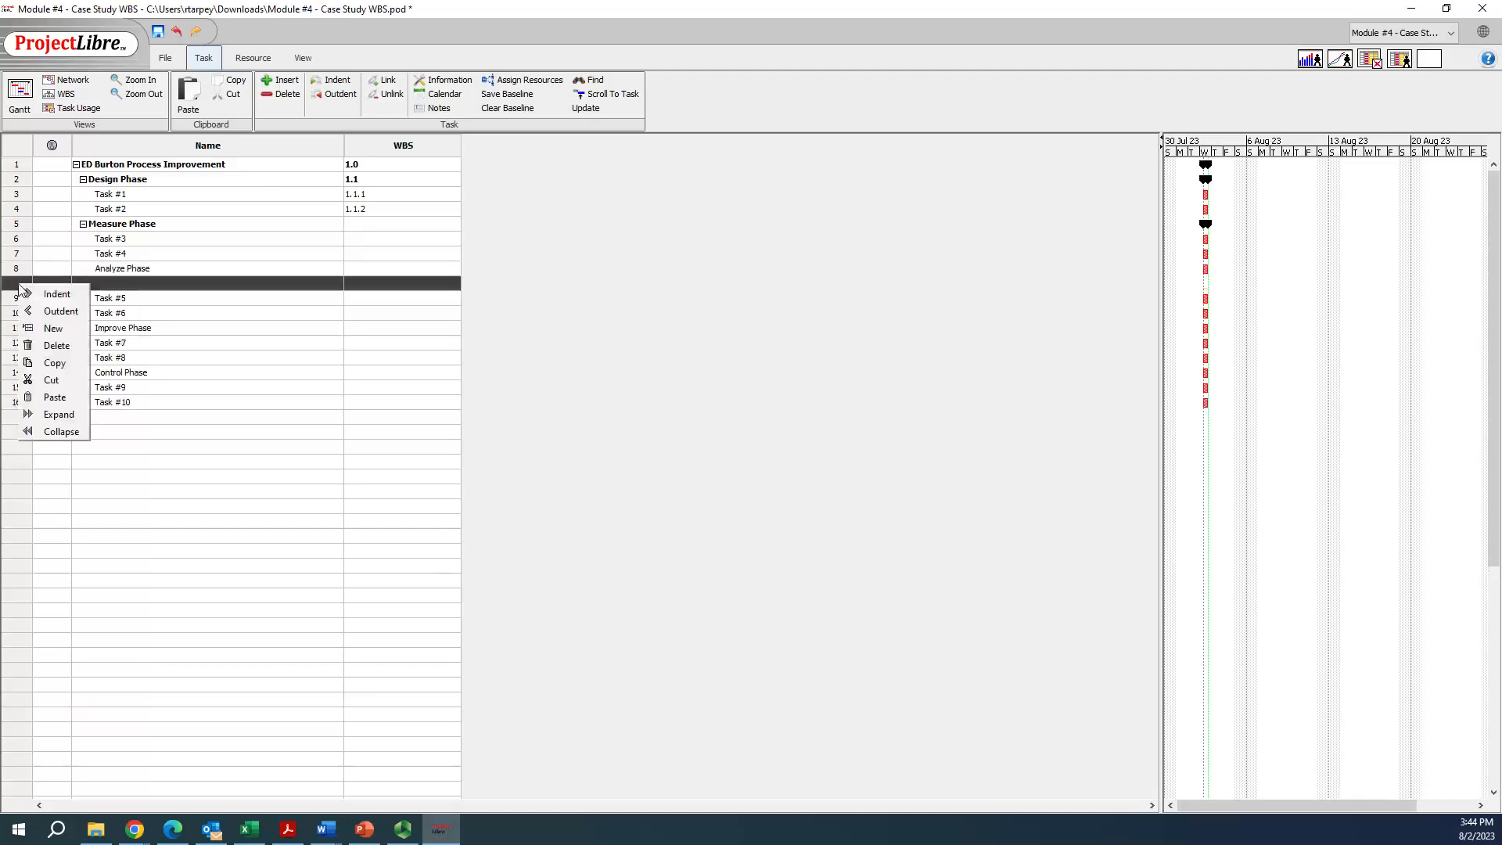
click(36, 345)
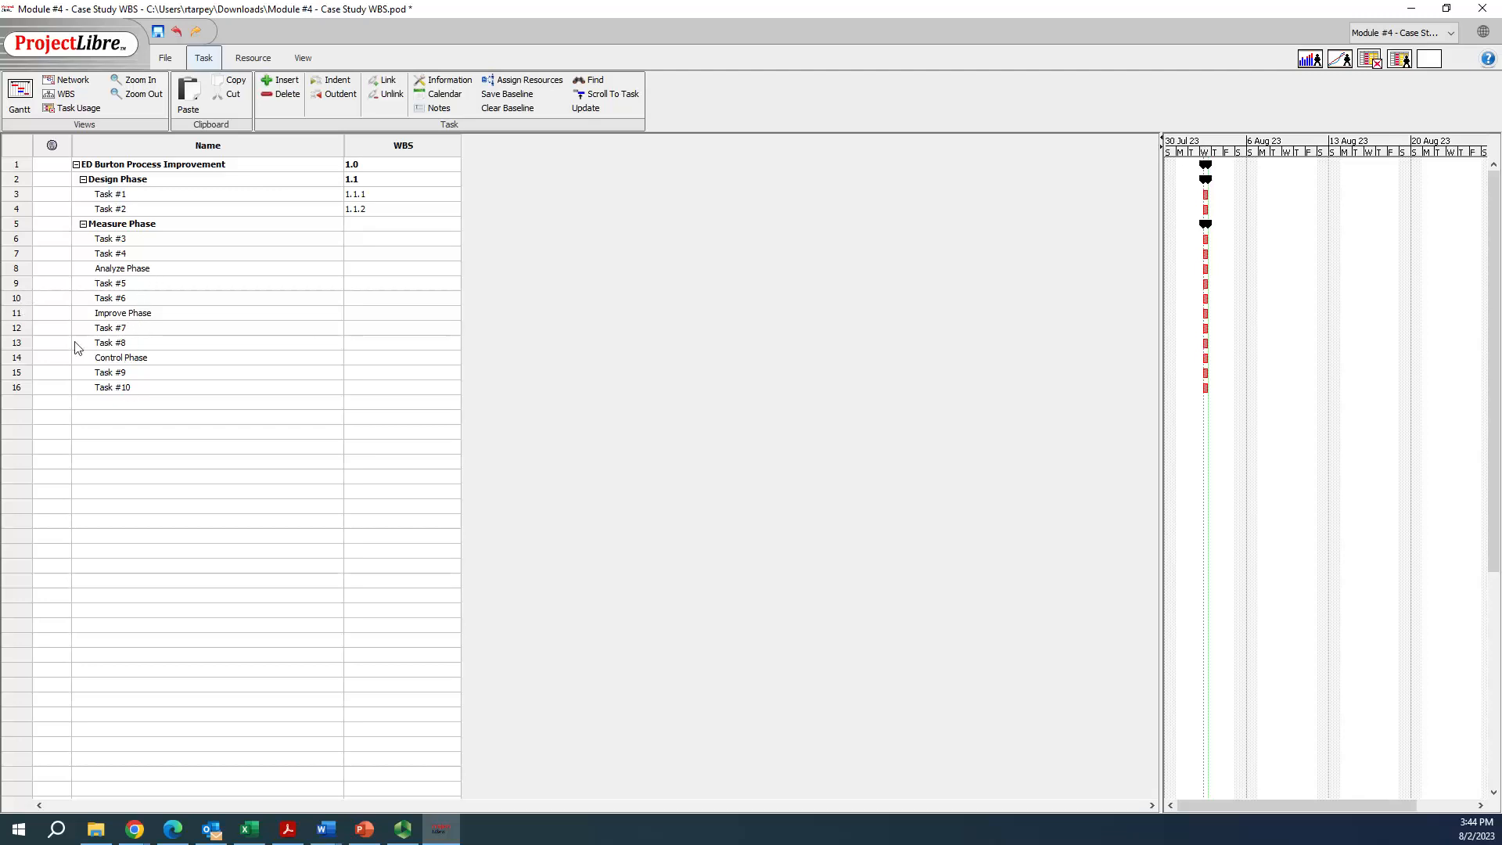
Indent Task #5 and #6 under Analyze Phase, Task #7 and #8 under Improve Phase, and Task #9 and #10 under Control Phase
drag(19, 282, 17, 301)
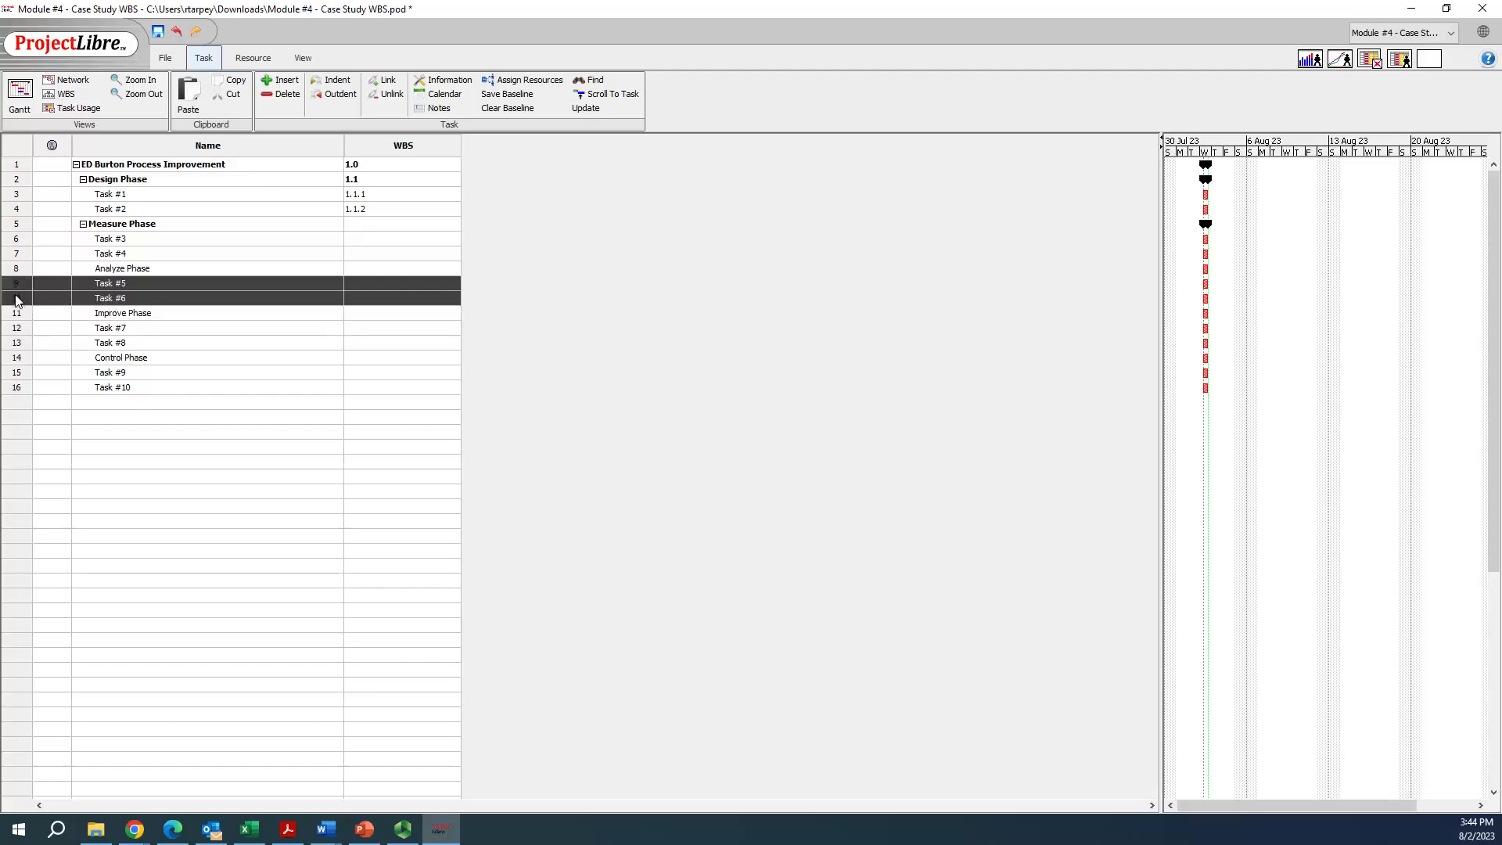
click(332, 79)
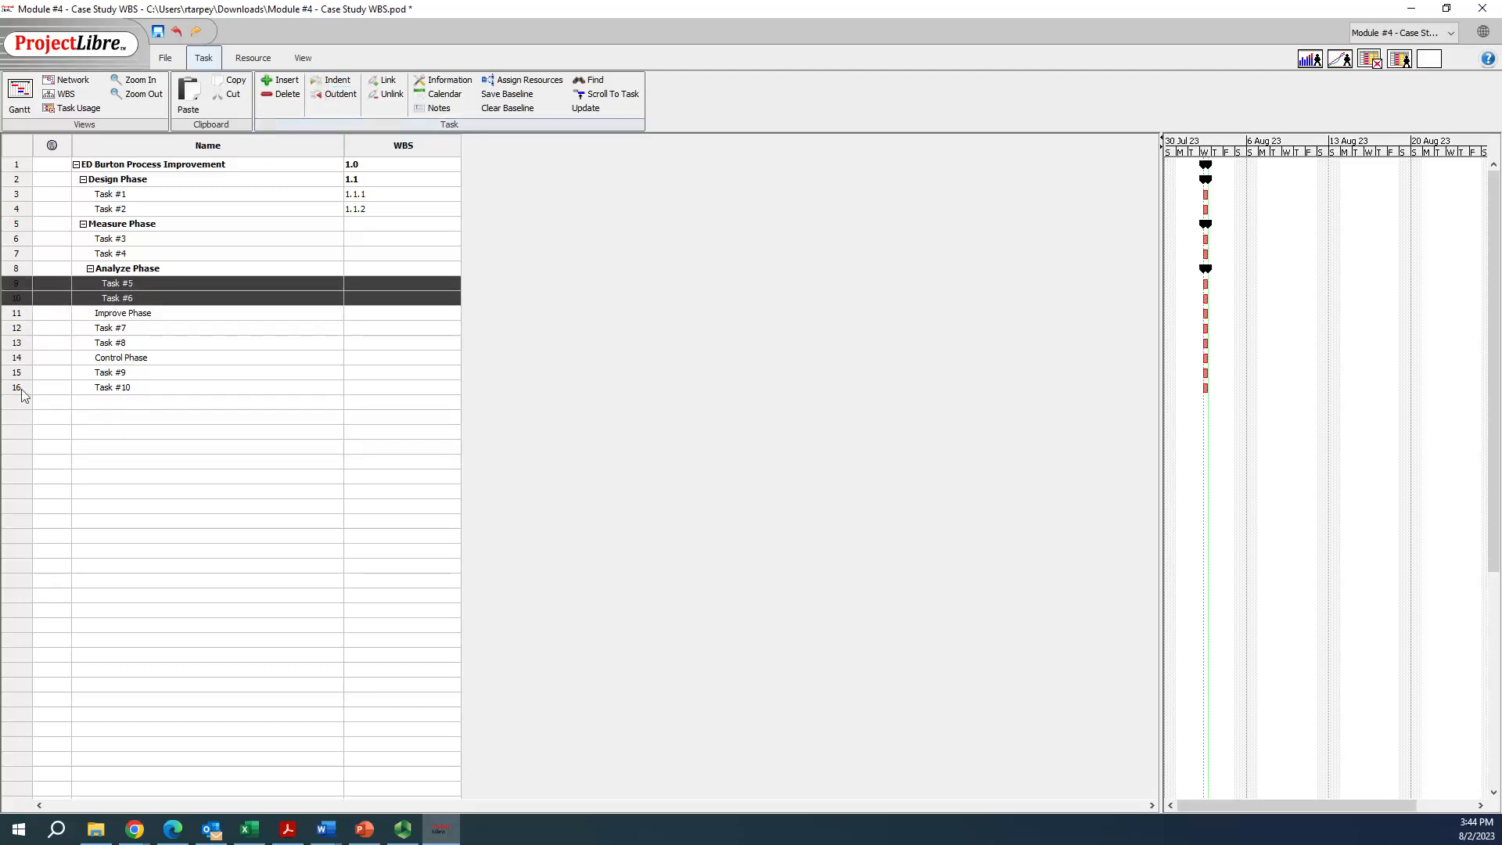
drag(21, 332, 18, 344)
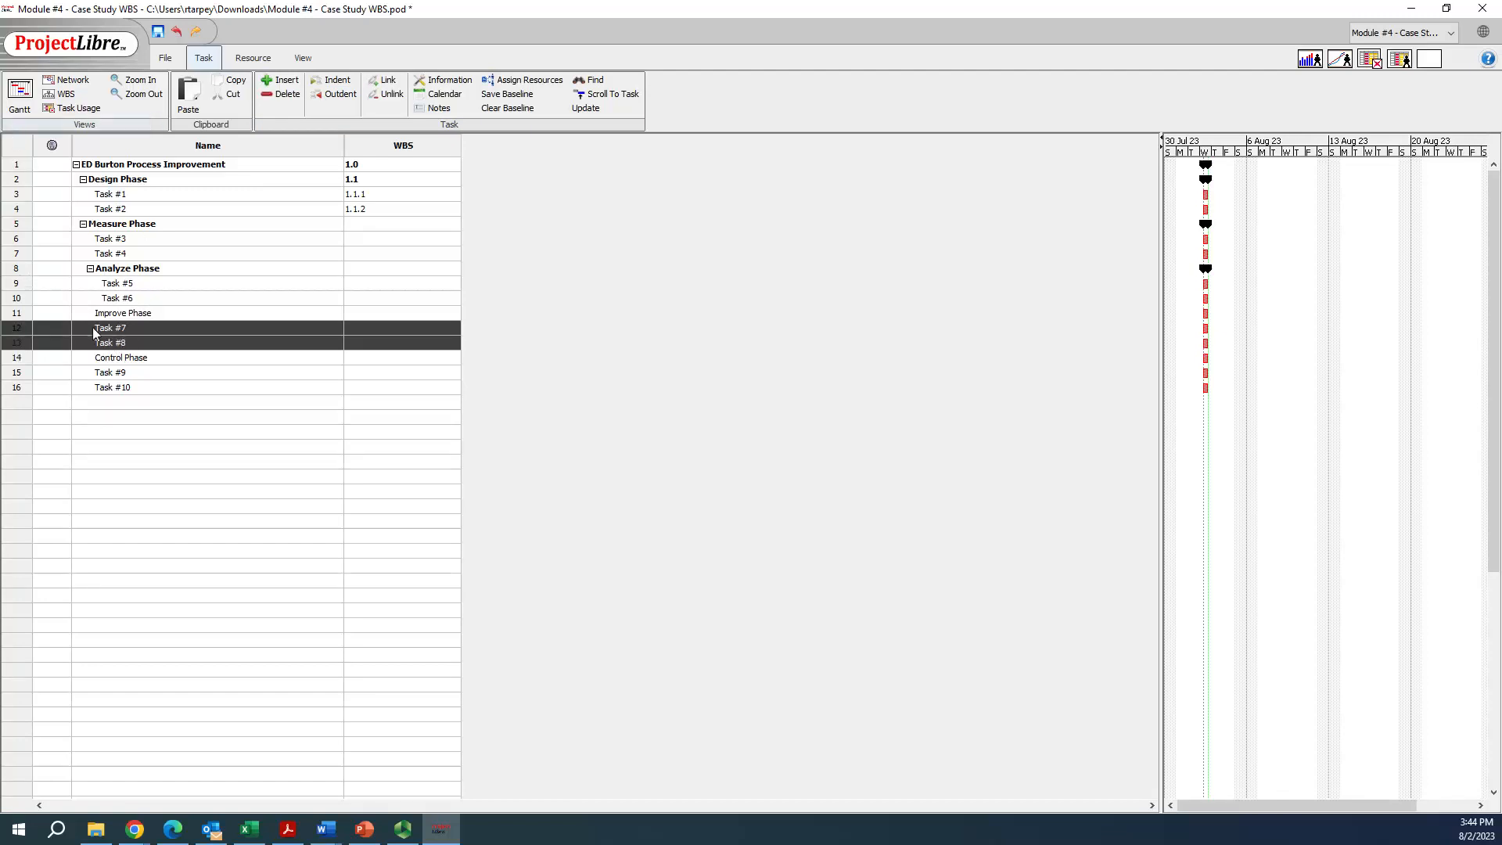
click(342, 81)
click(21, 374)
drag(21, 379, 22, 389)
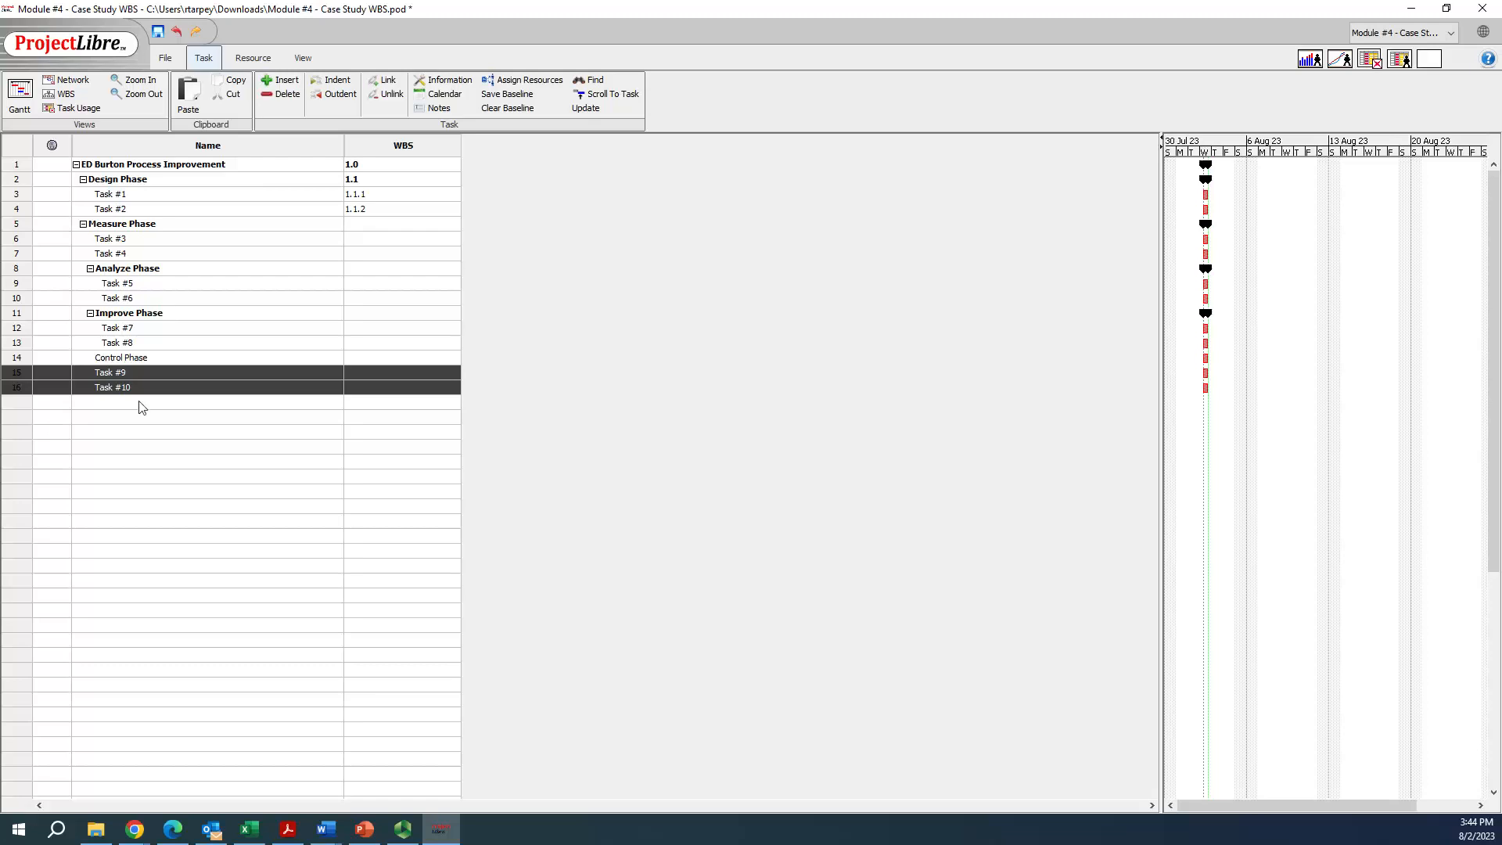
click(338, 81)
click(110, 491)
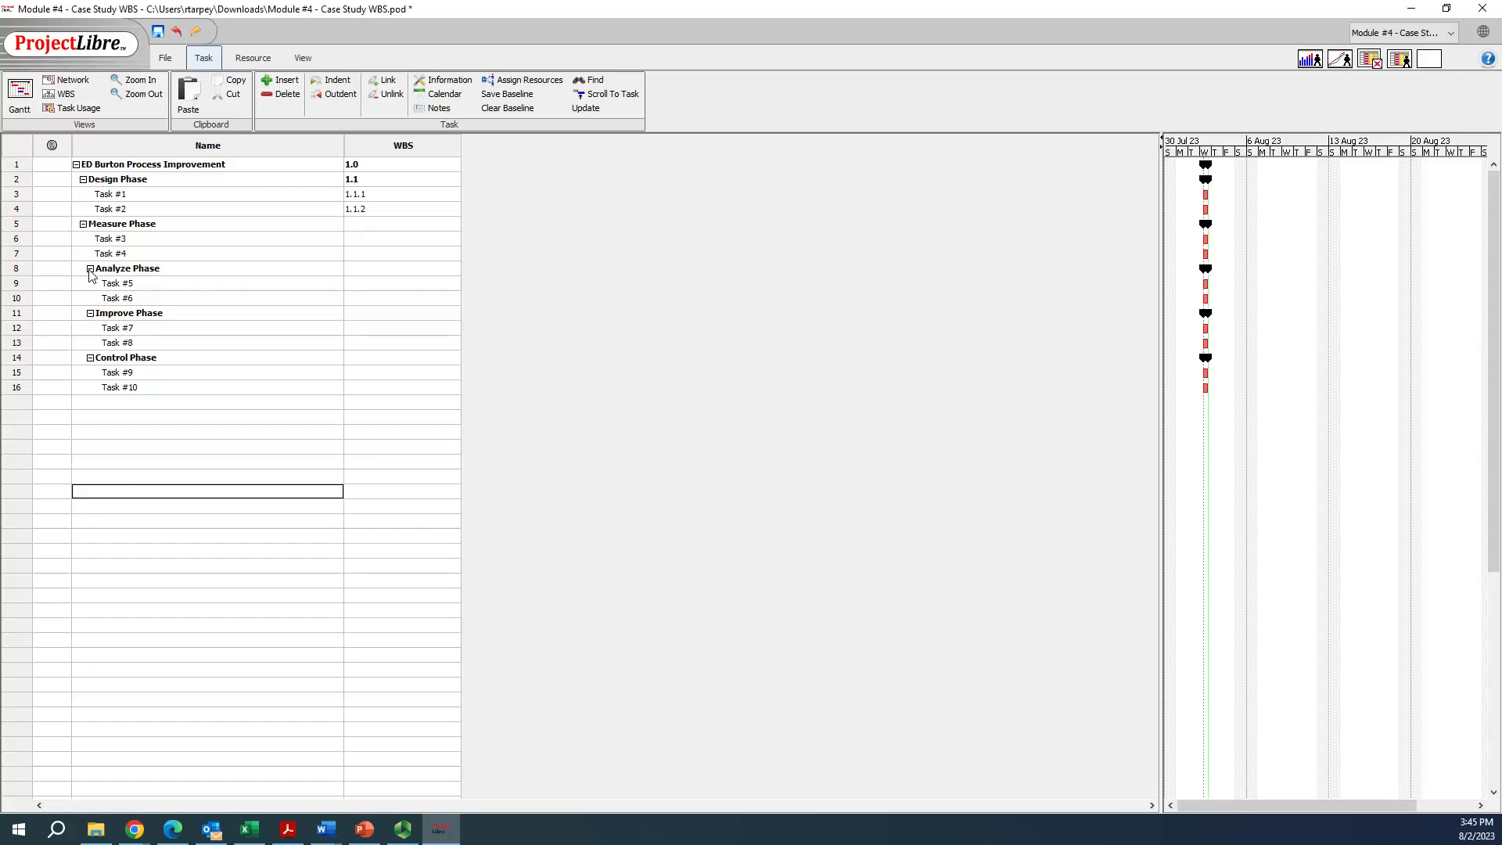
Collapse the Analyze, Improve and Control phases and outdent all three by one level to match the Measure Phase
click(90, 269)
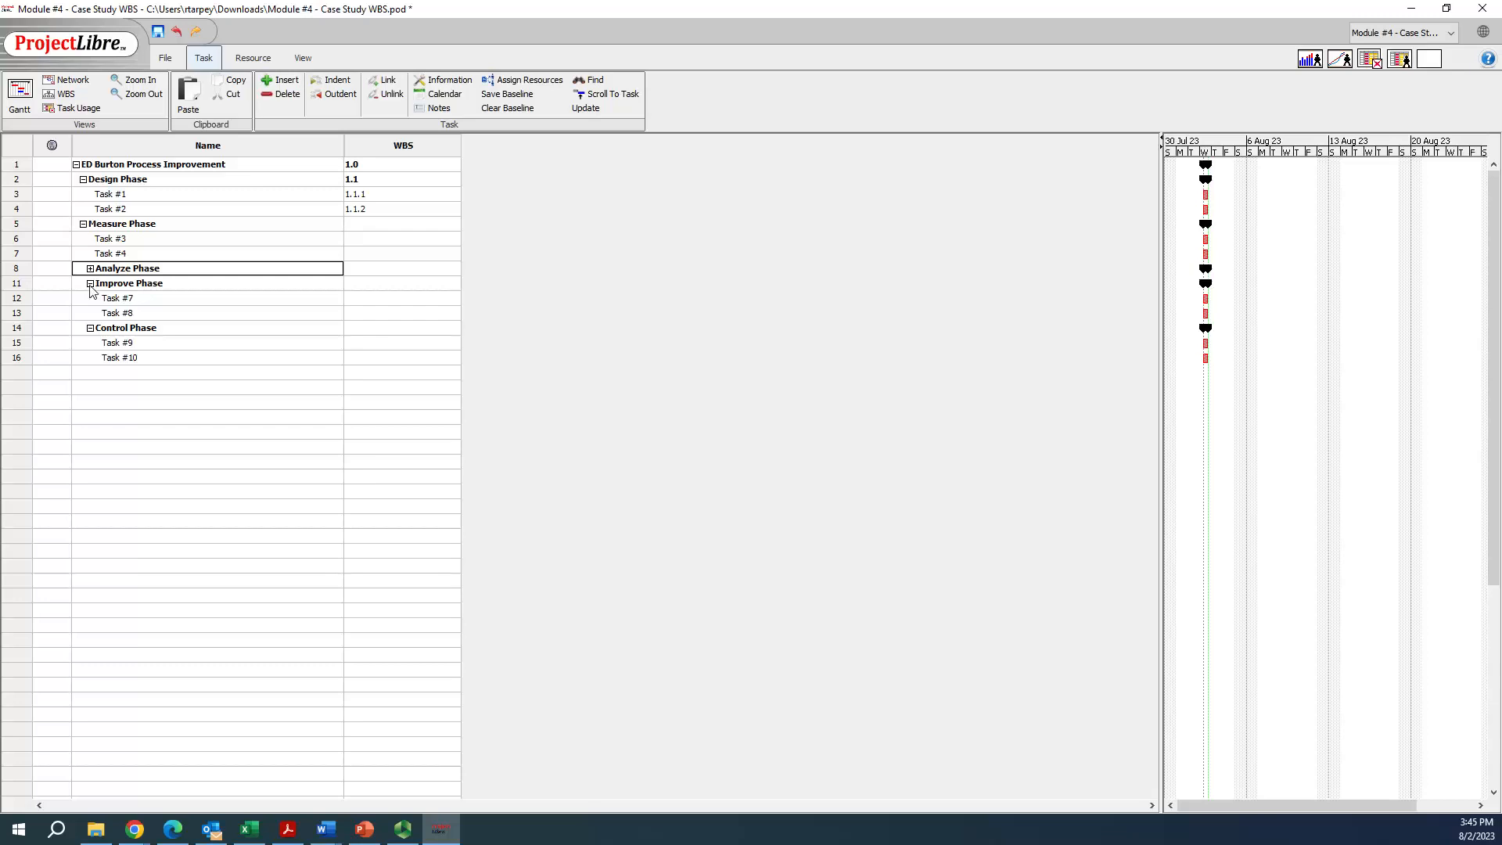
click(90, 284)
click(90, 298)
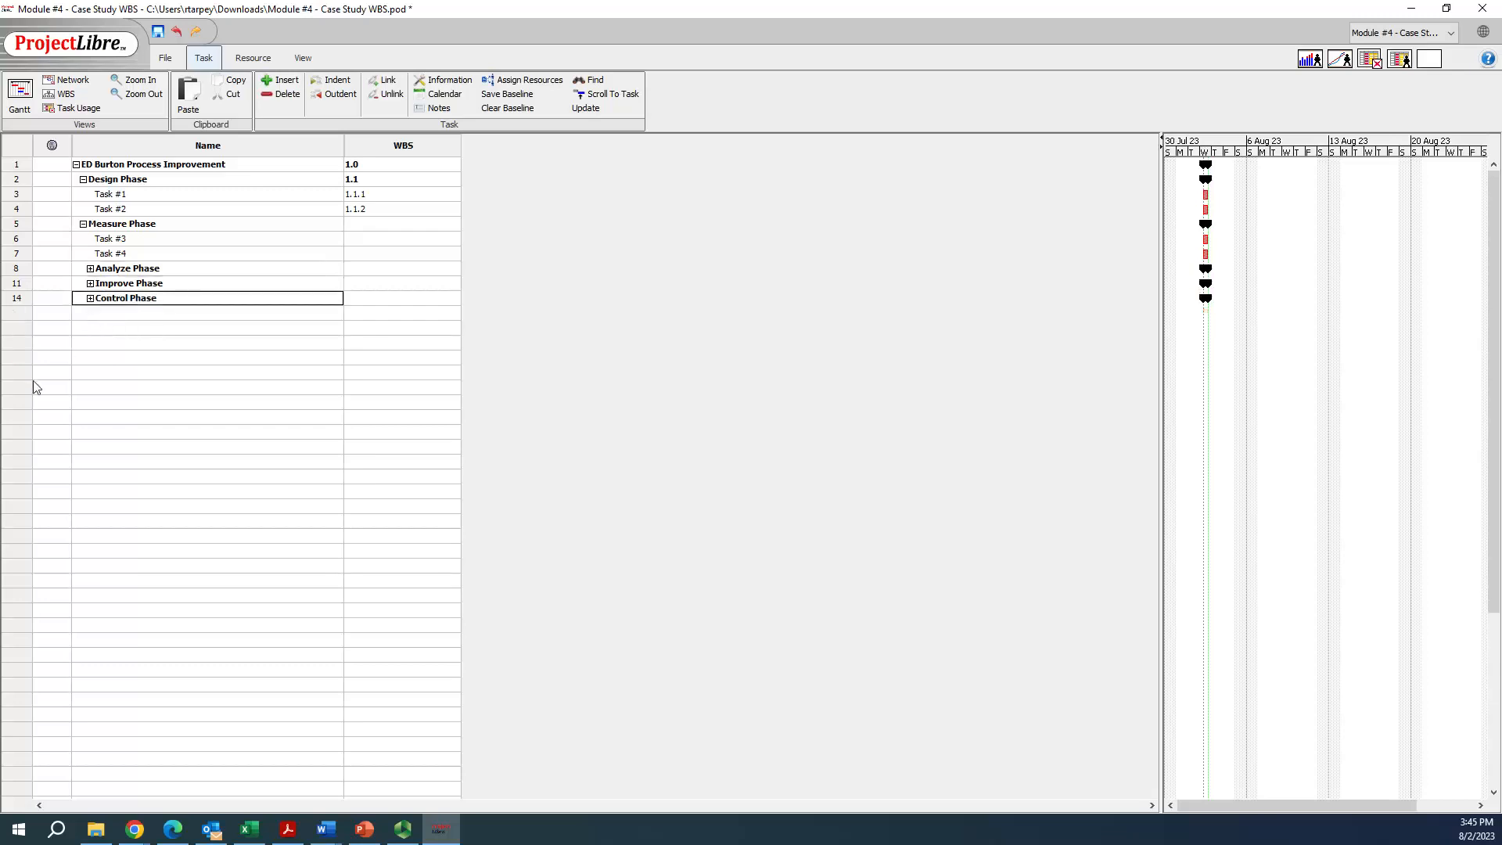
click(18, 271)
shift+click(19, 298)
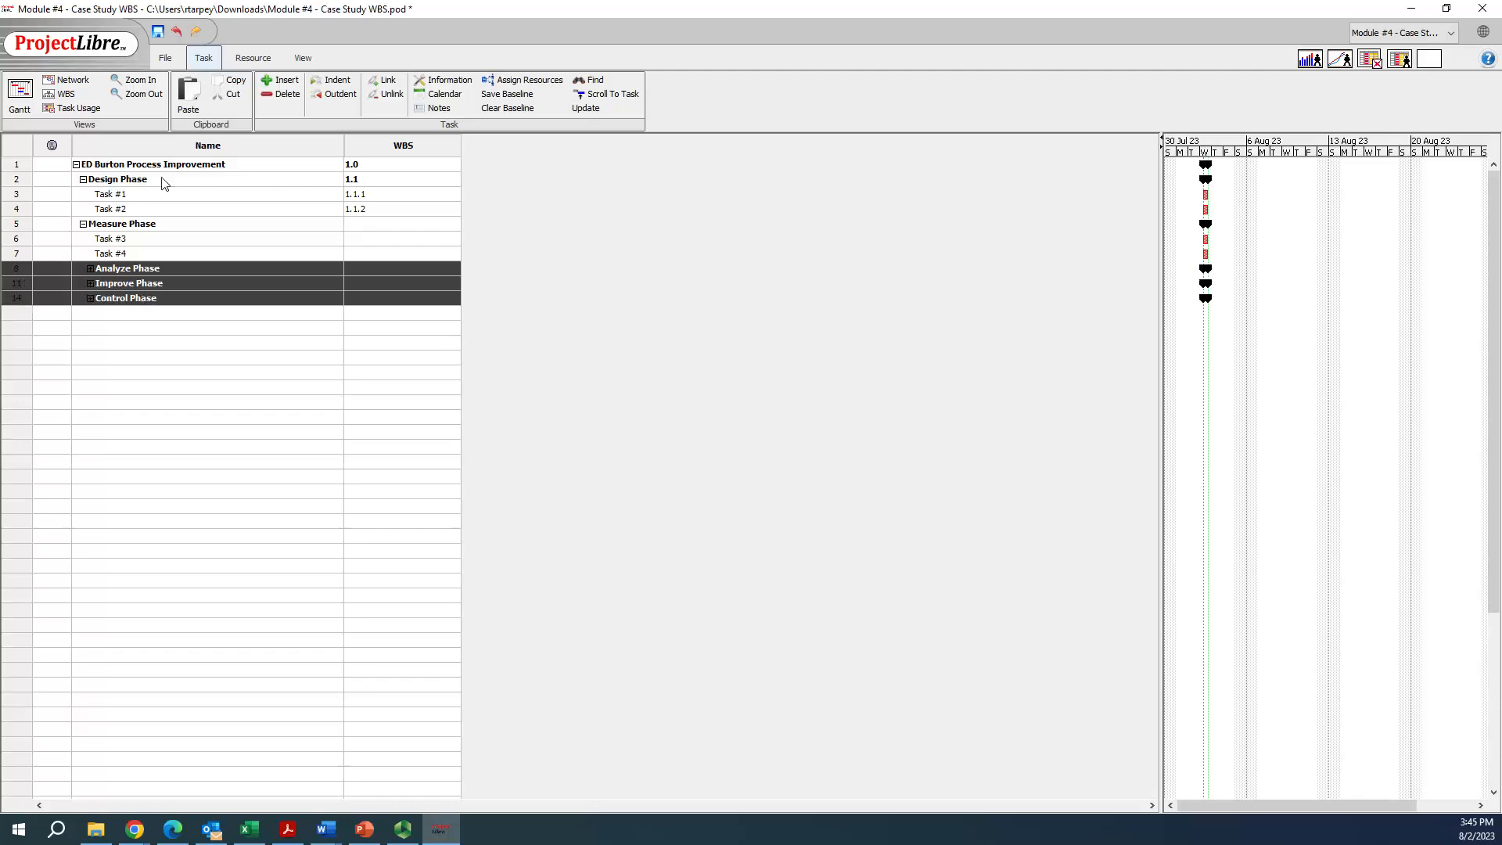
click(332, 94)
click(160, 373)
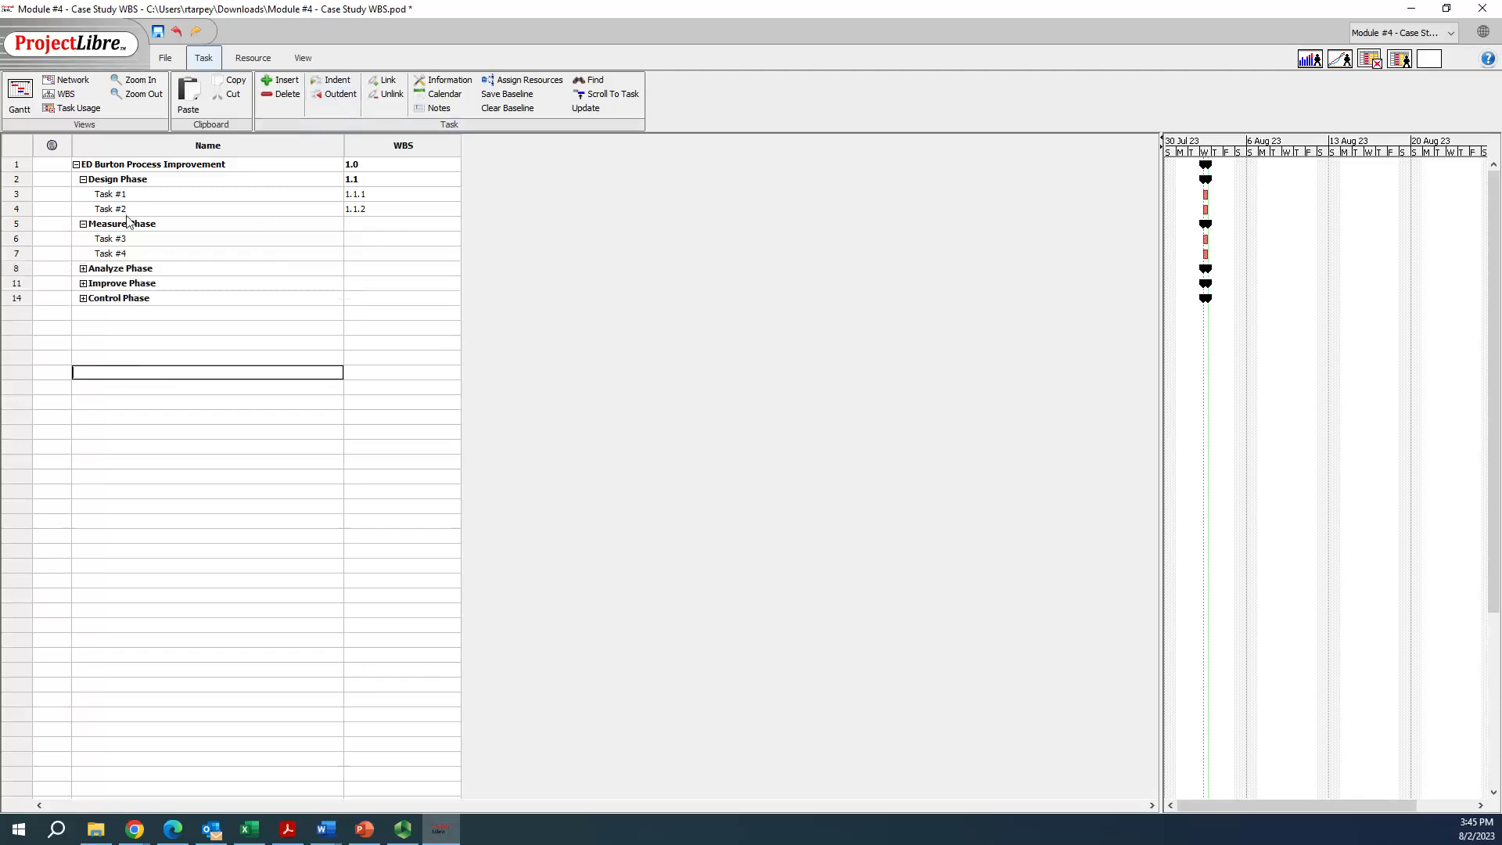
Collapse the Design and Measure phases to check the phase-level outline, and expand all five phases again
click(83, 180)
click(83, 194)
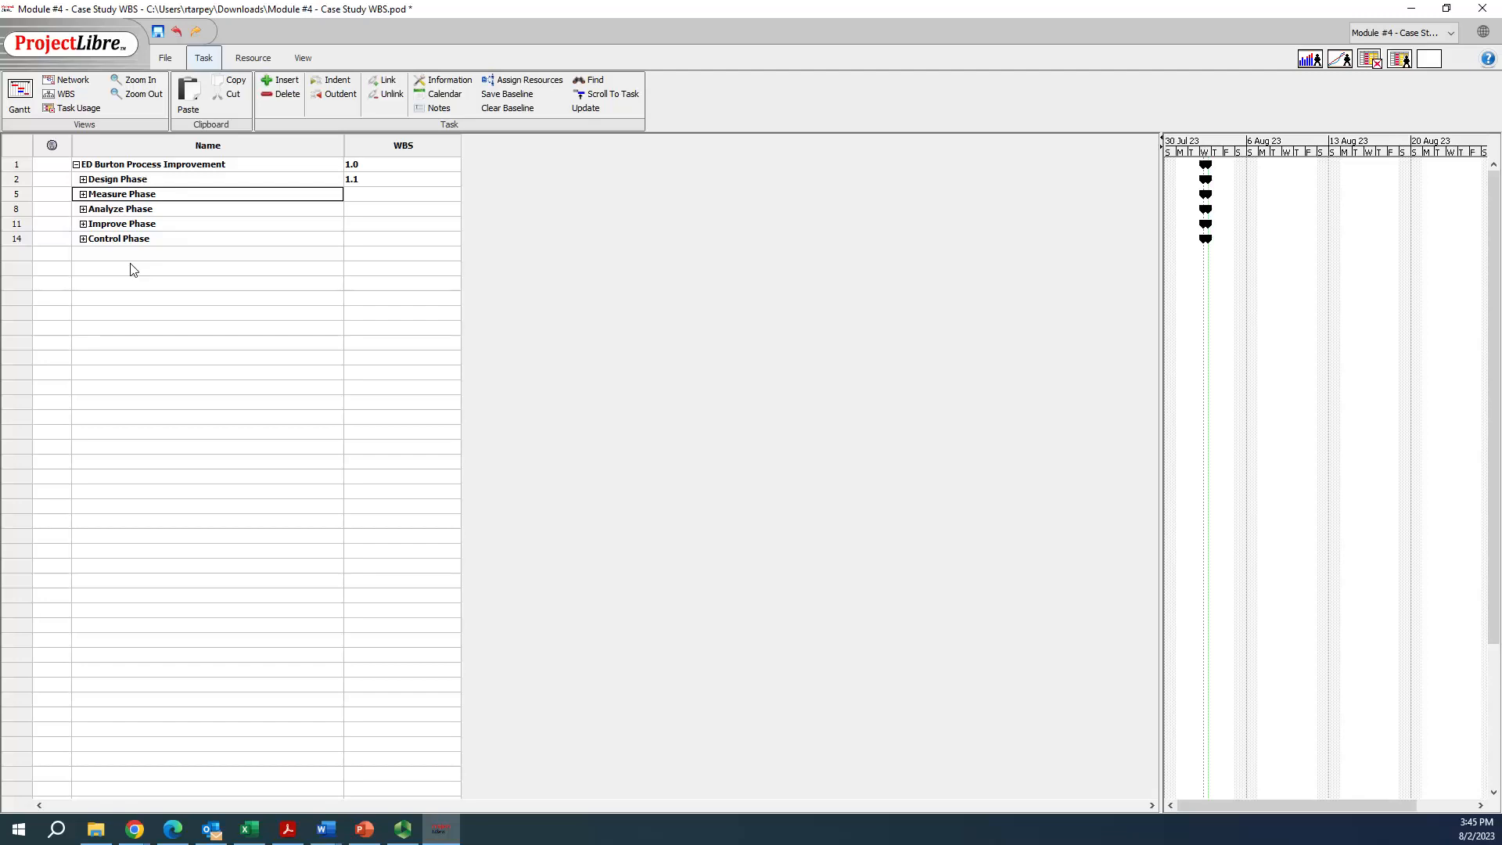
click(83, 179)
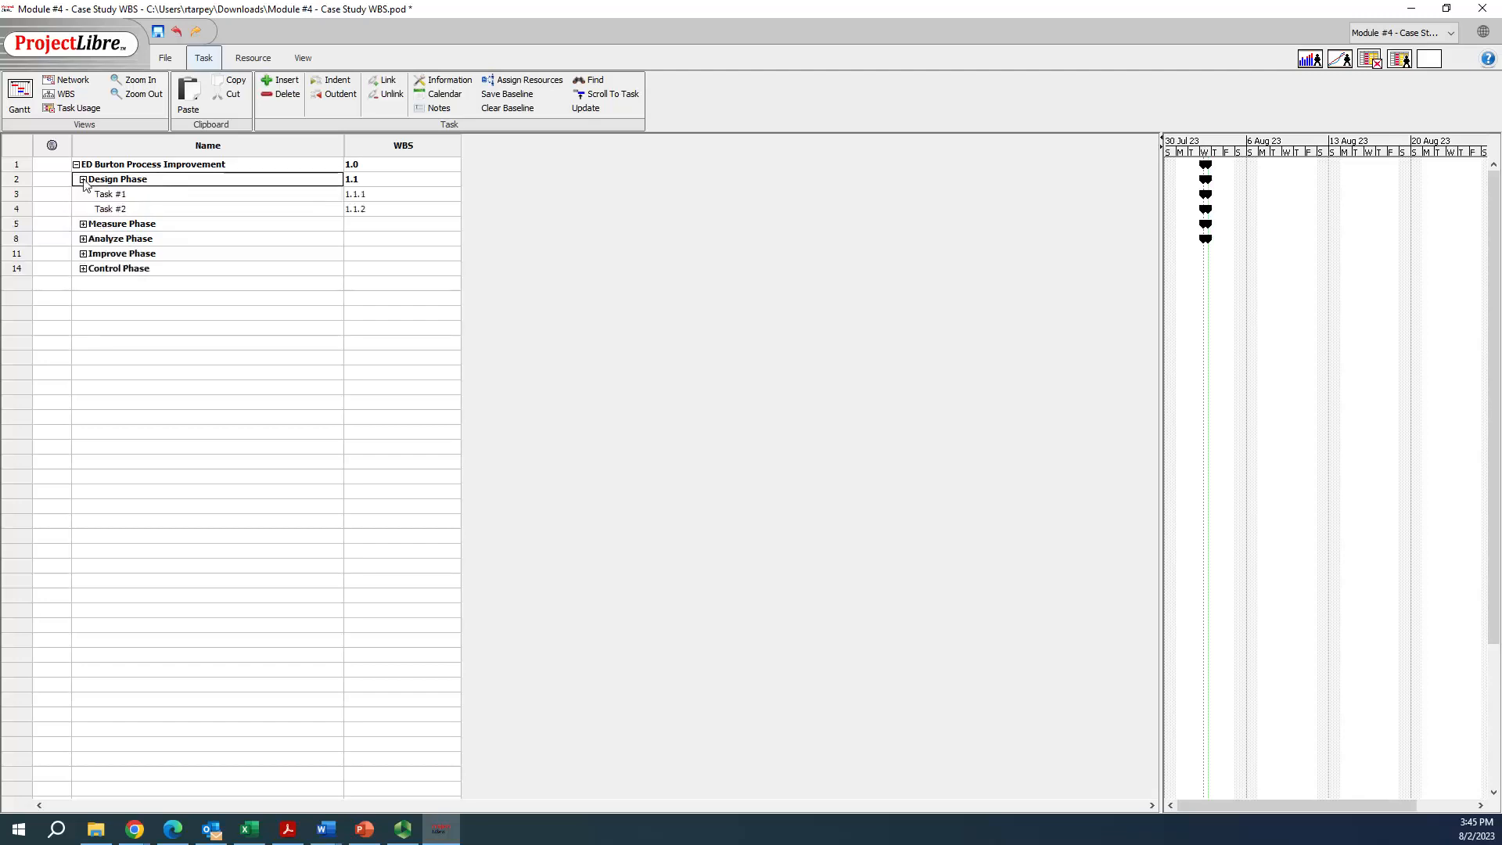
click(83, 224)
click(83, 268)
click(83, 313)
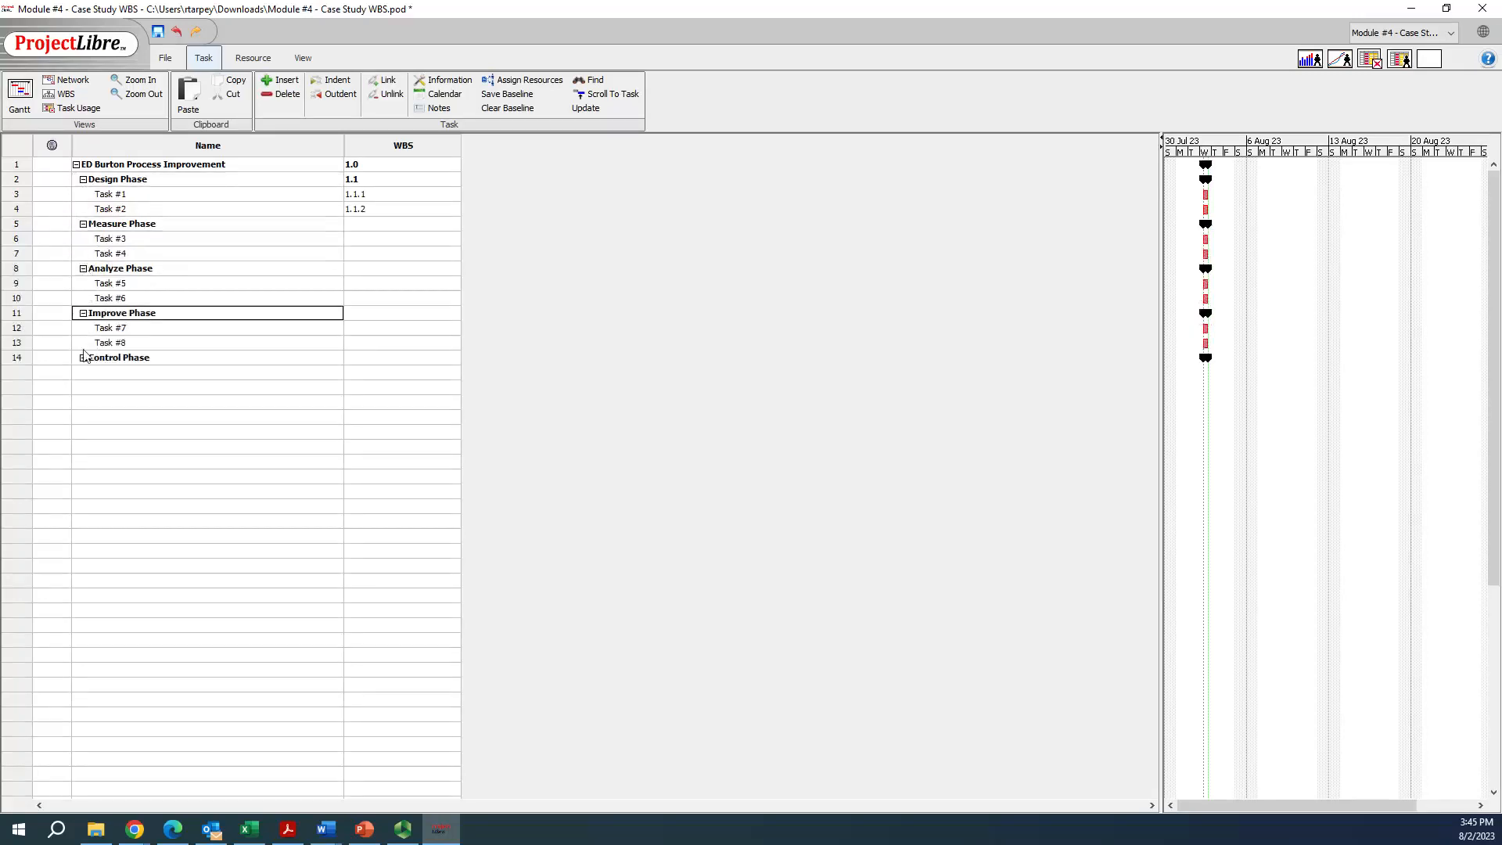
click(83, 358)
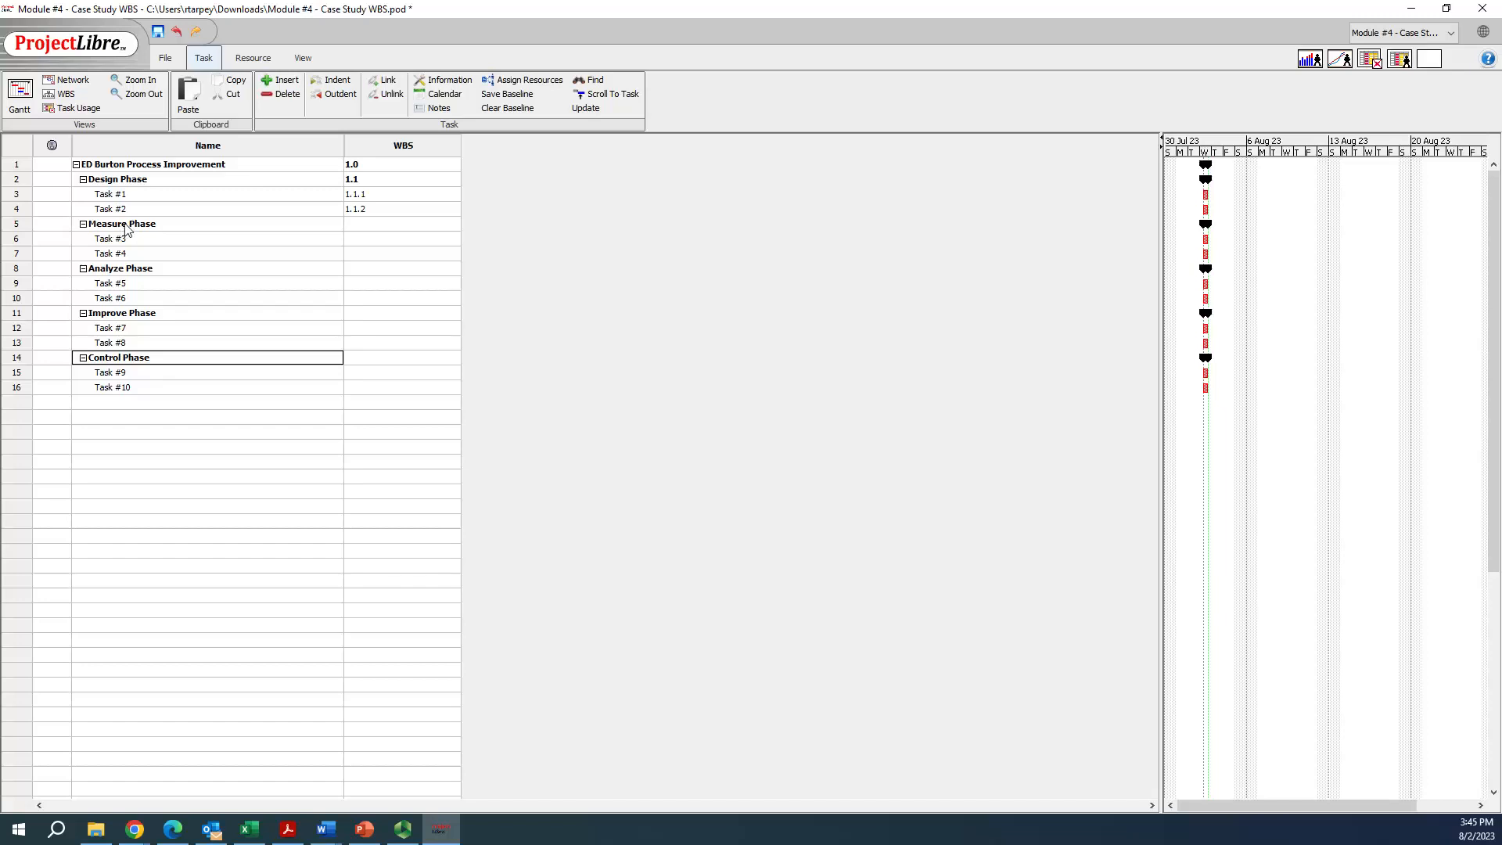
Enter WBS codes 1.2 for Measure Phase, 1.2.1 for Task #3 and 1.2.2 for Task #4
click(369, 225)
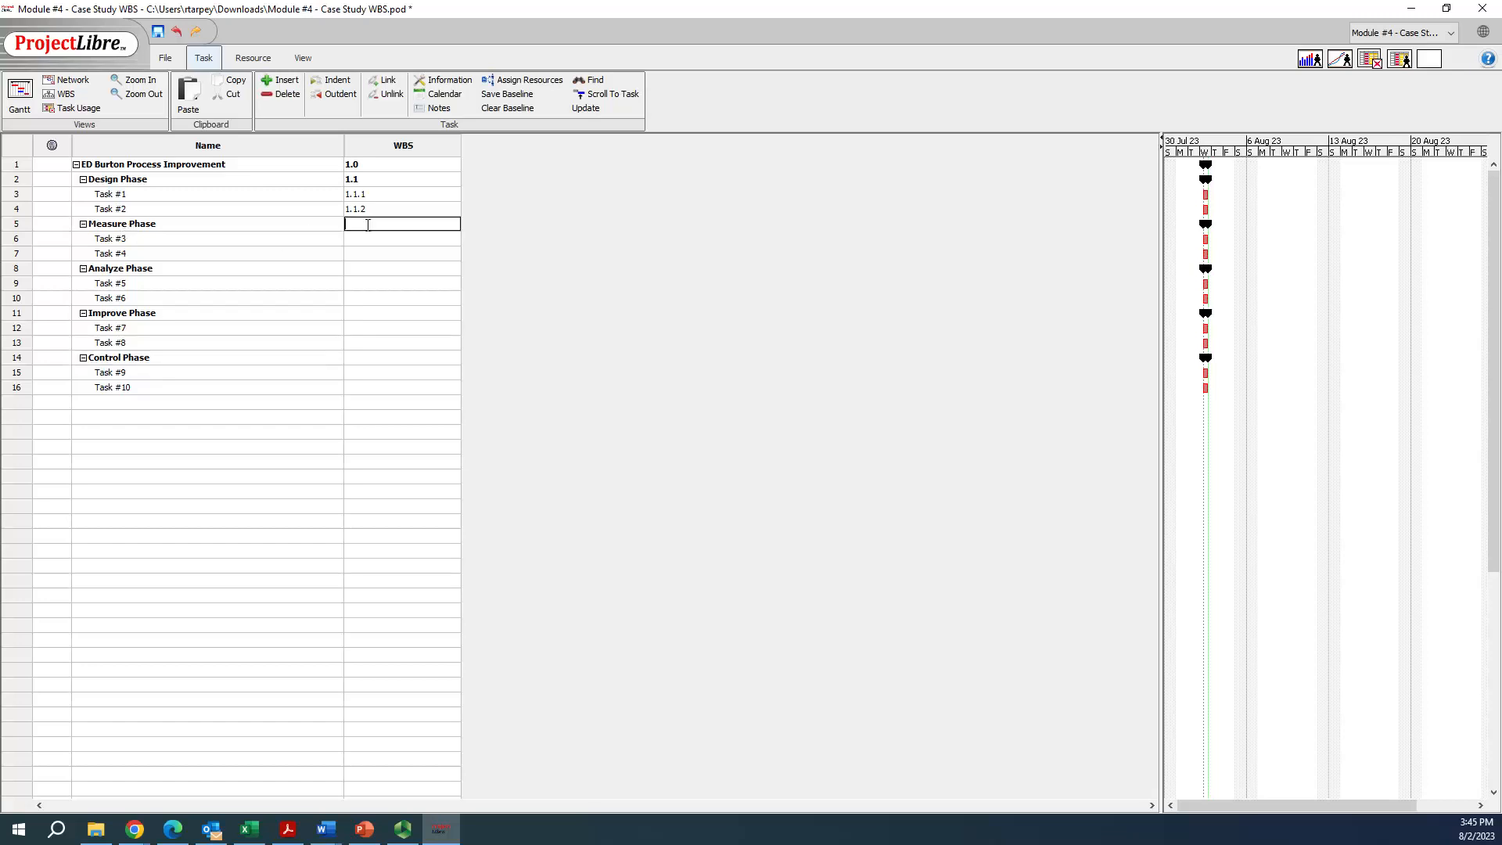
text(1.2)
key(Return)
key(Return)
text(1.2.2)
key(Return)
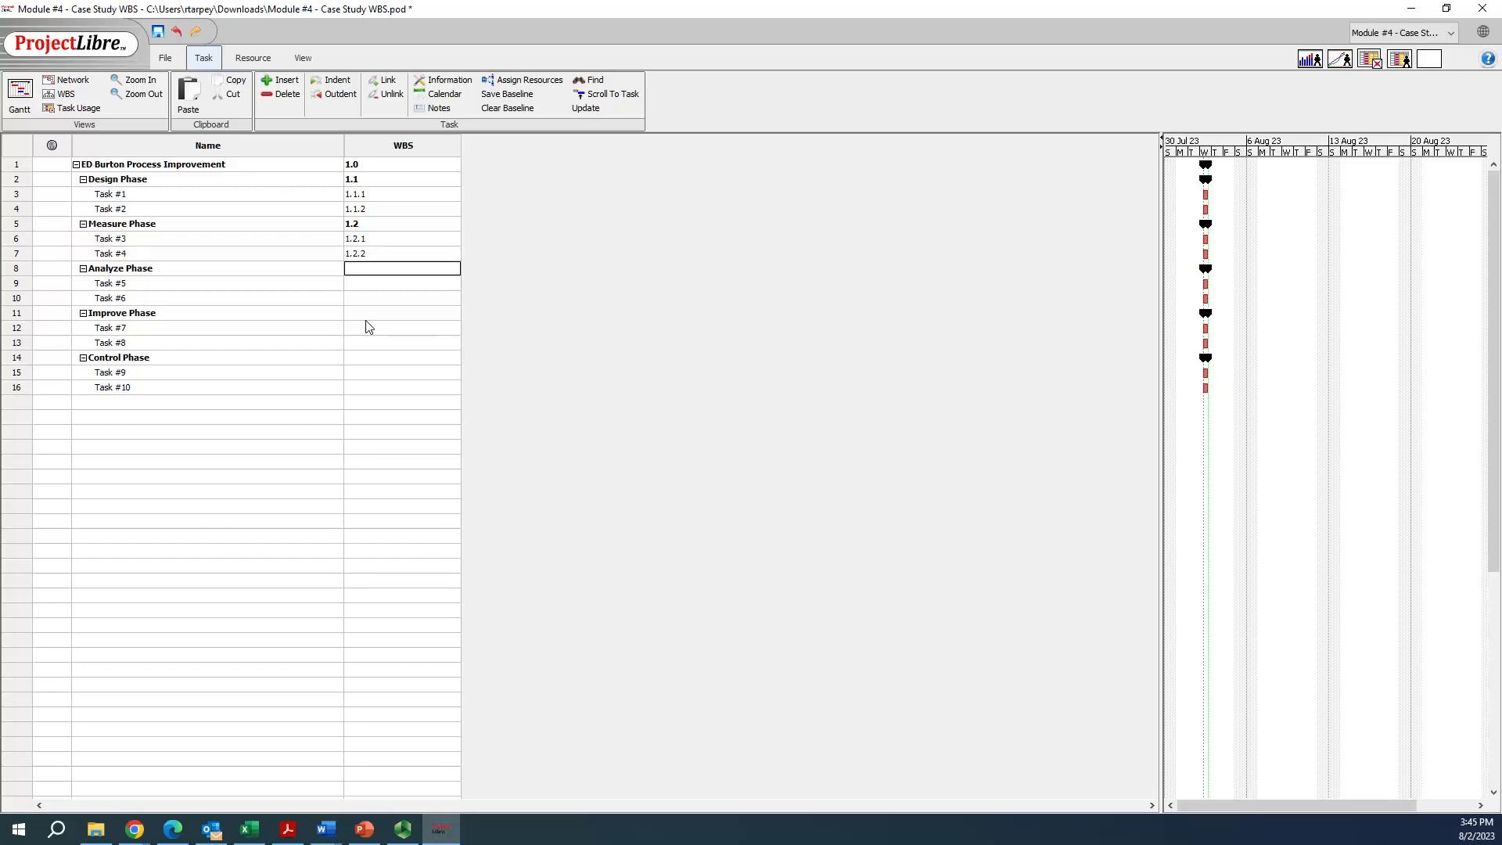
Enter WBS codes 1.3 for Analyze Phase, 1.3.1 for Task #5 and 1.3.2 for Task #6
text(1.3)
key(Return)
key(Return)
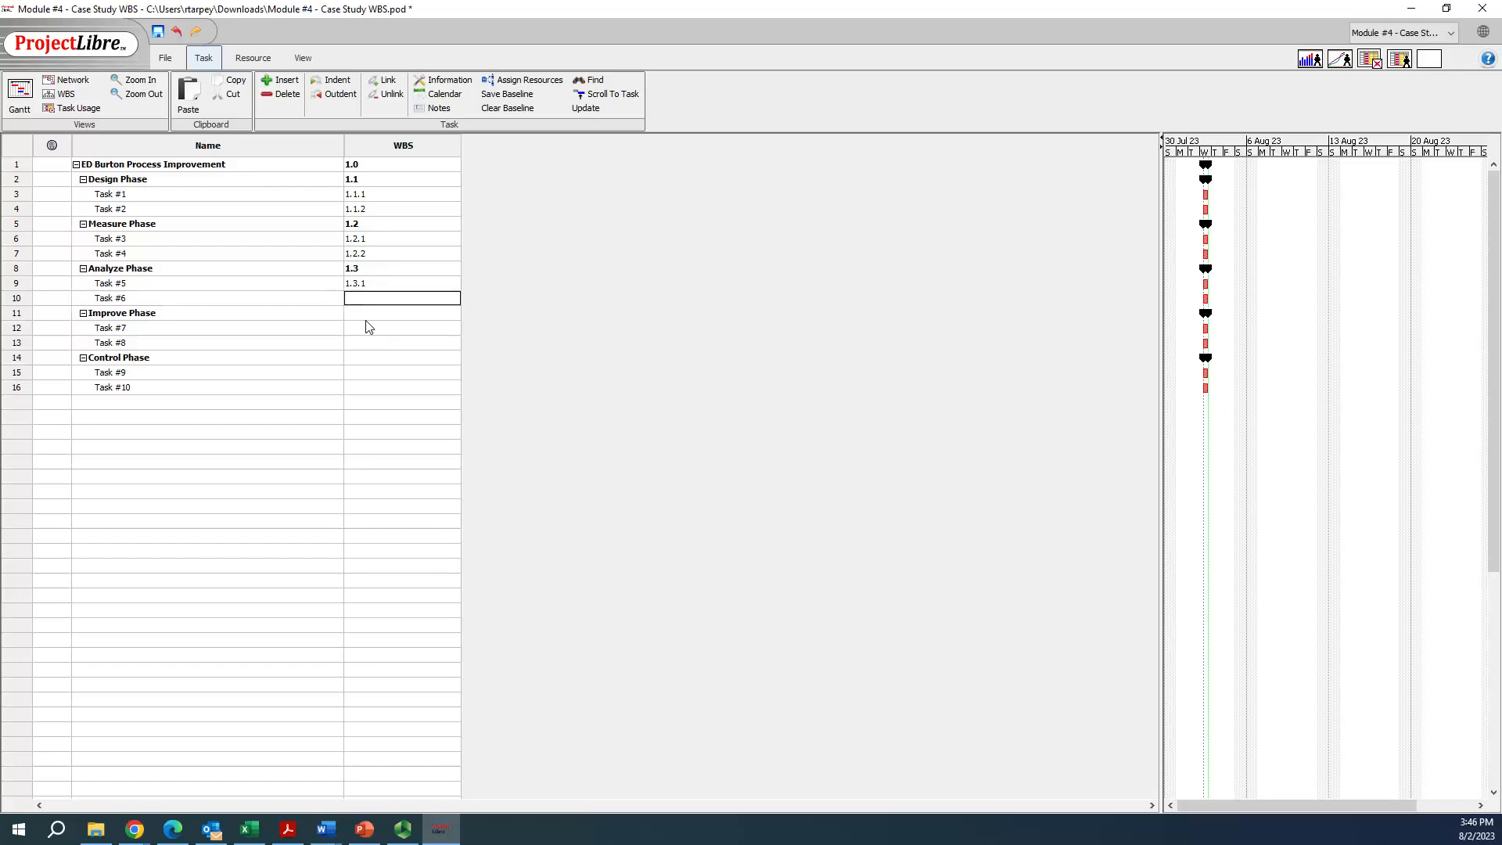
text(1.3.2)
key(Return)
key(Return)
key(Return)
key(Return)
key(Return)
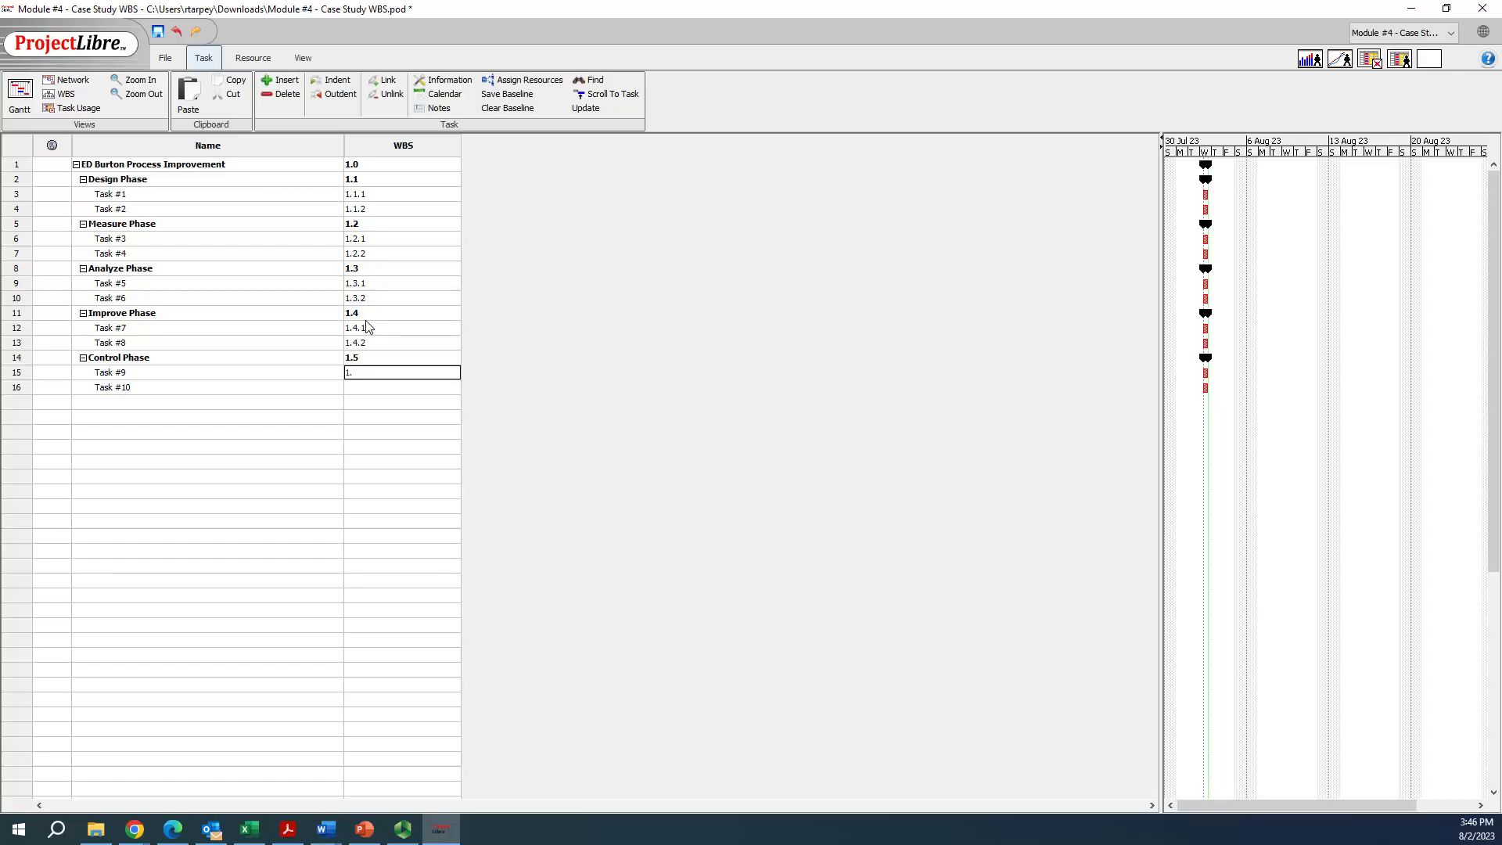
Enter WBS codes 1.4, 1.4.1 and 1.4.2 for Improve Phase and its tasks, and 1.5, 1.5.1 and 1.5.2 for Control Phase and its tasks
key(Return)
key(Tab)
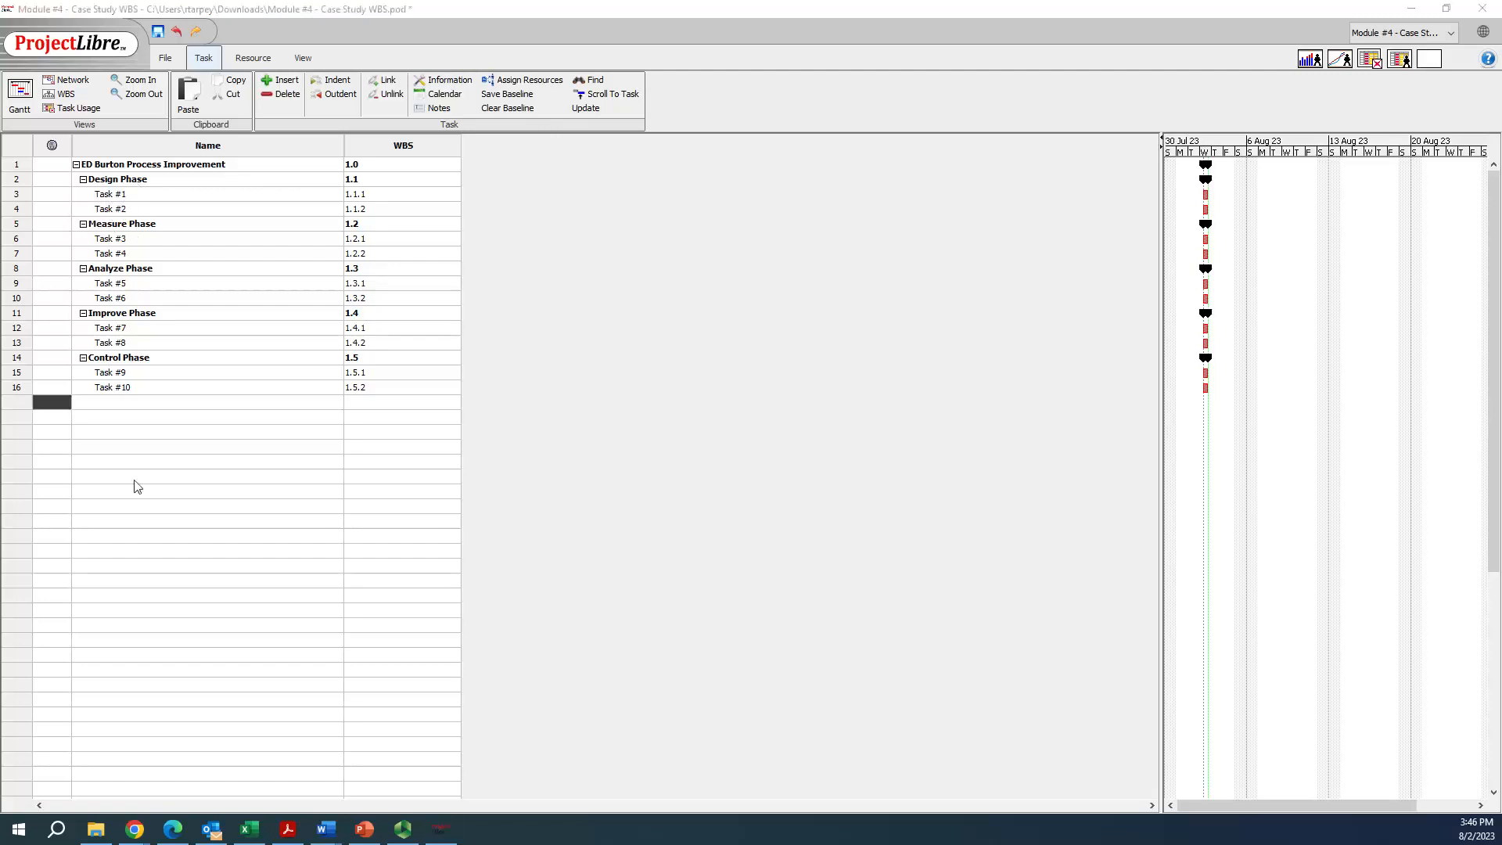
Switch to the Burton Group Hospitals ED - Case Study document in Word and review the phase descriptions and Table 4 of tasks and durations
key(alt+Tab)
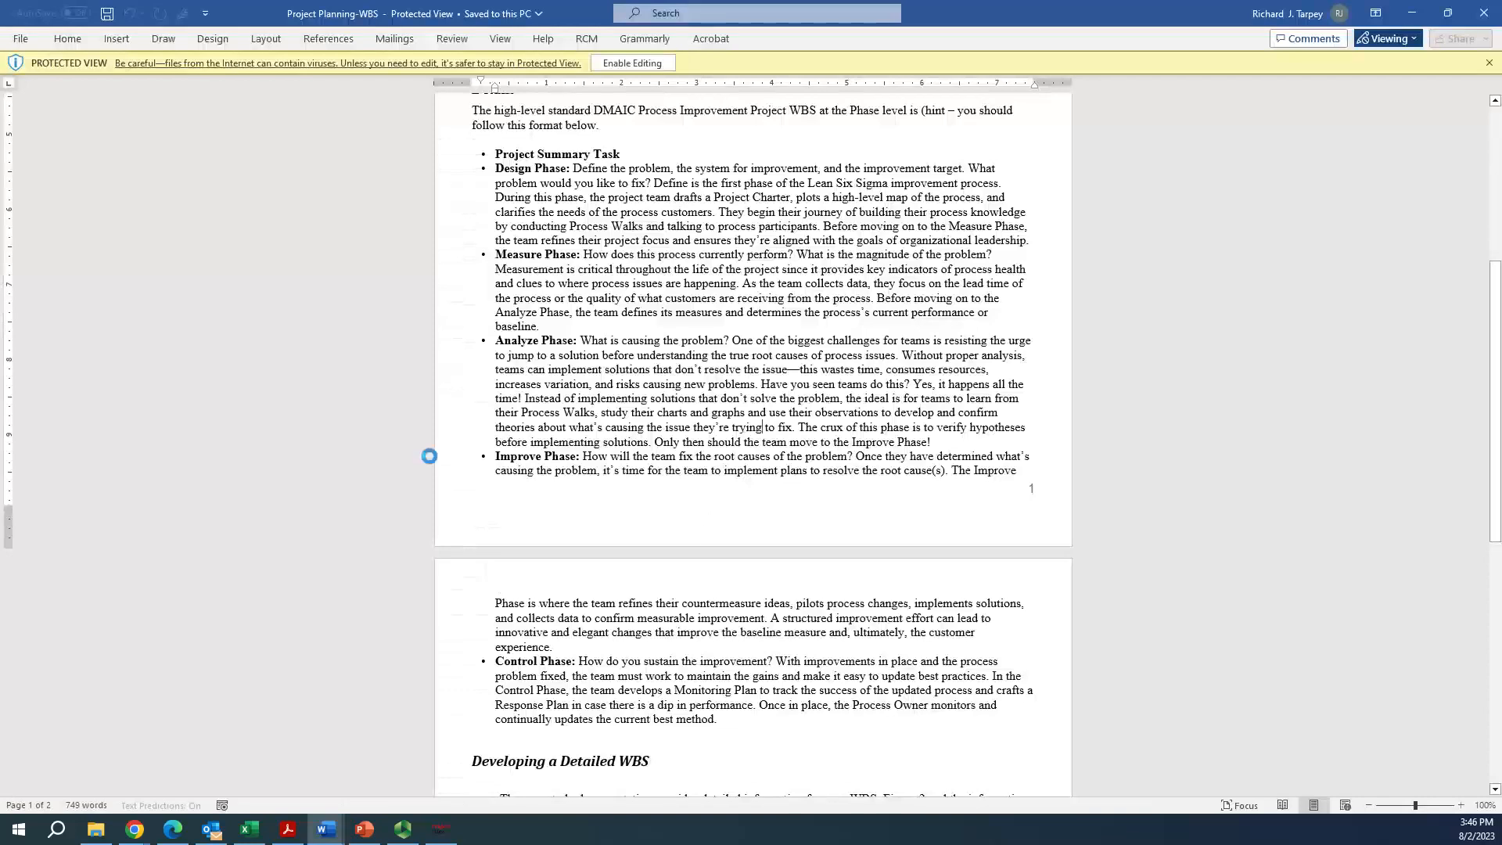
key(alt+Tab)
scroll(592, 588, down, 5)
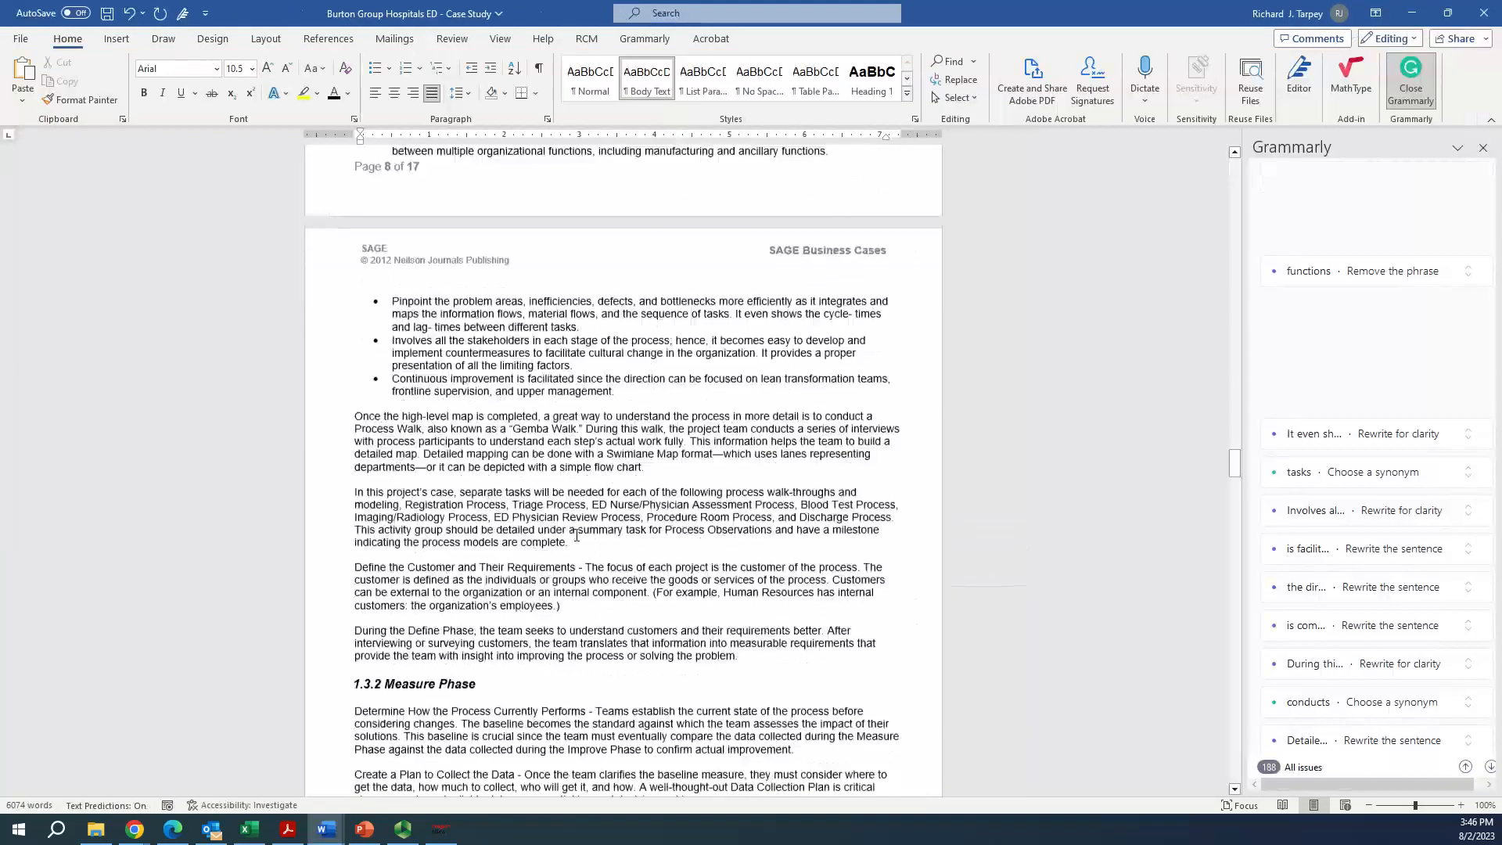
scroll(592, 589, up, 3)
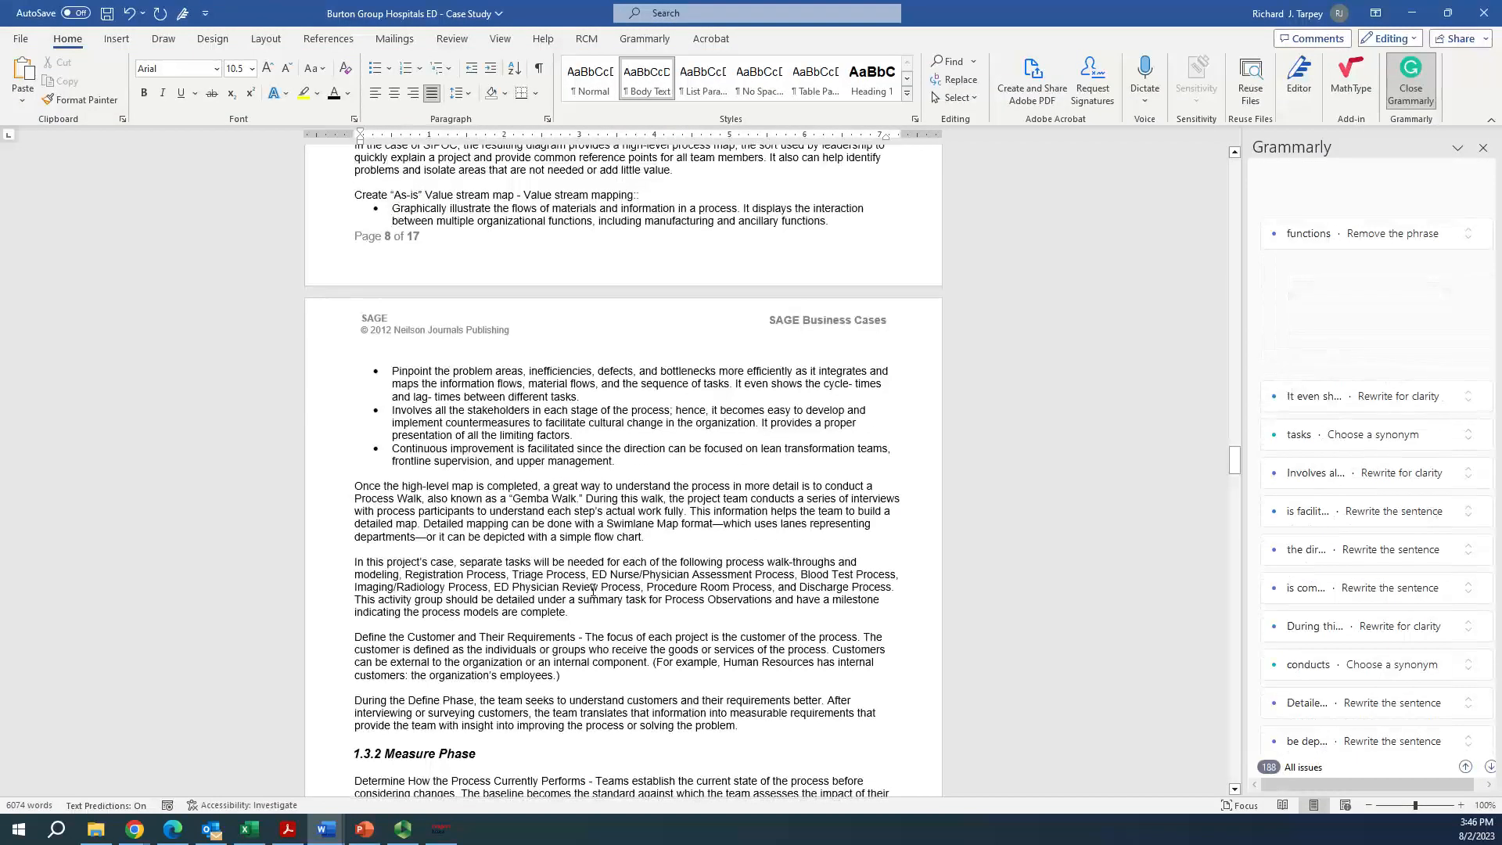
scroll(523, 543, down, 4)
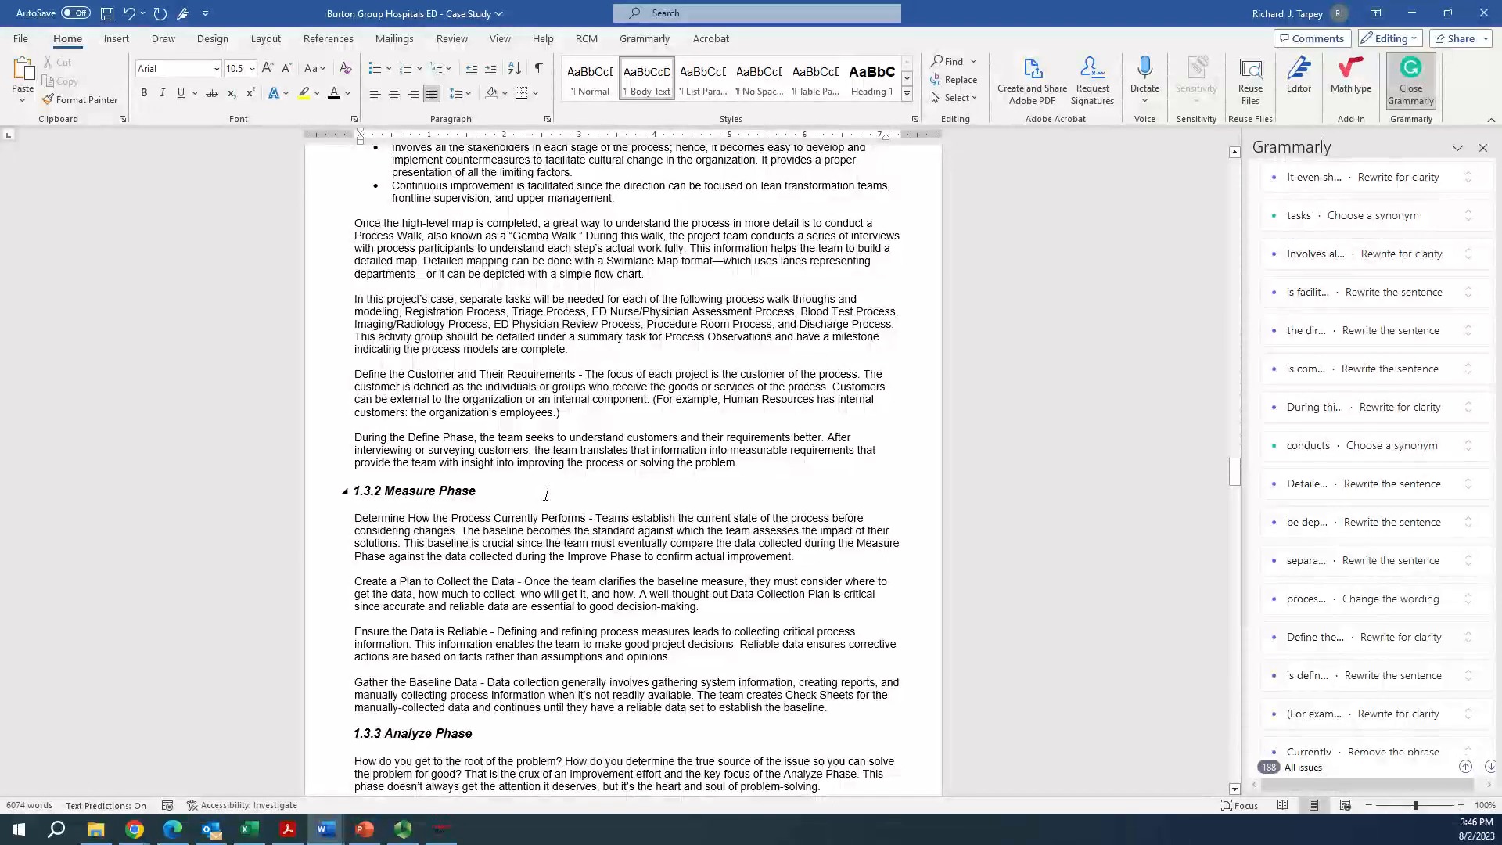
drag(1234, 472, 1200, 659)
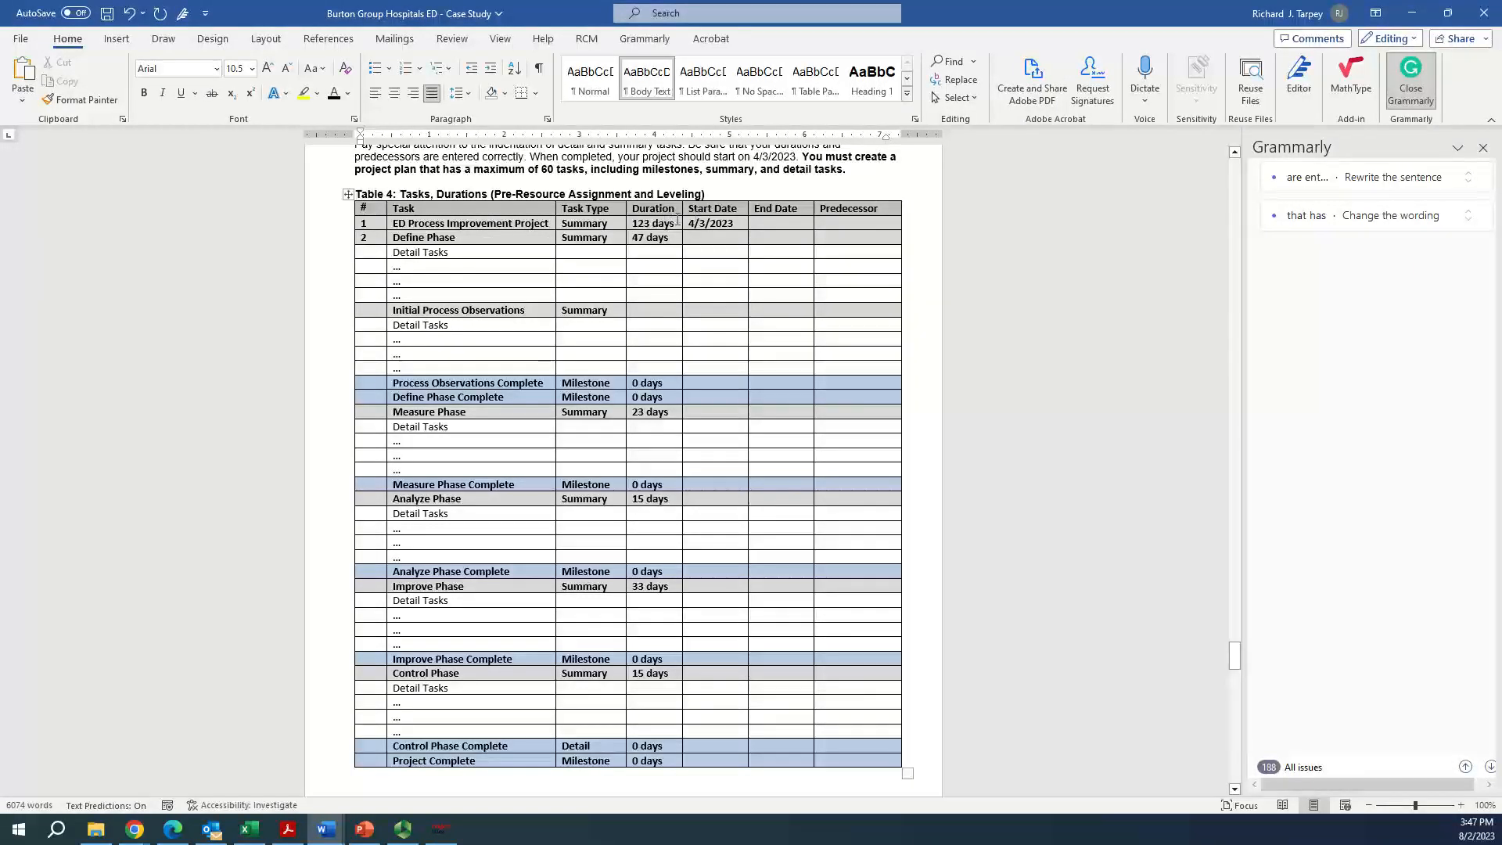
Examine the detail tasks in Table 5 of the case study and go back to the WBS requirements for each phase
scroll(1045, 627, down, 8)
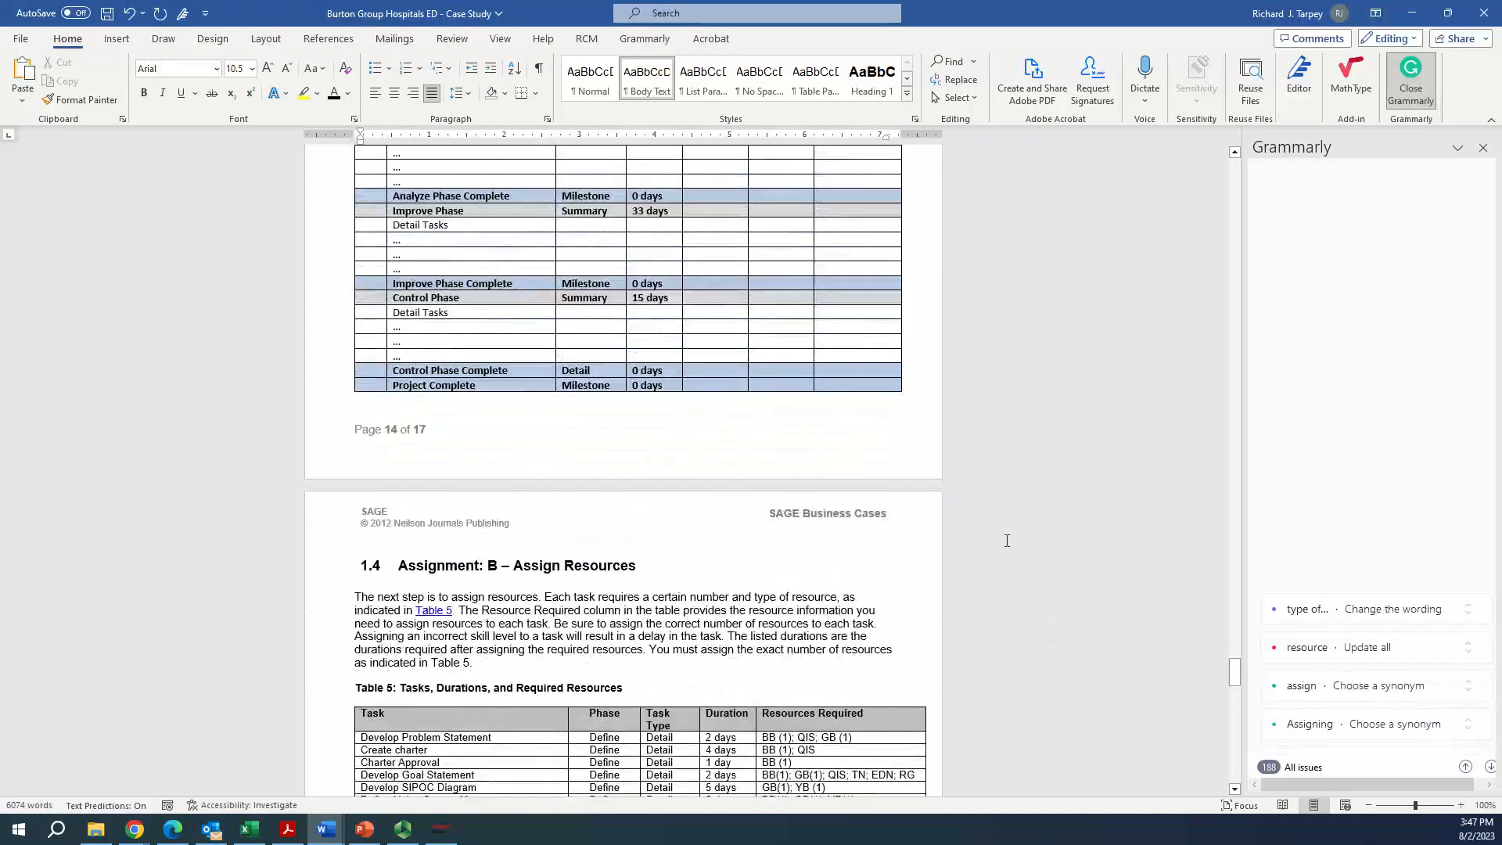
scroll(1003, 532, down, 6)
scroll(1003, 522, down, 4)
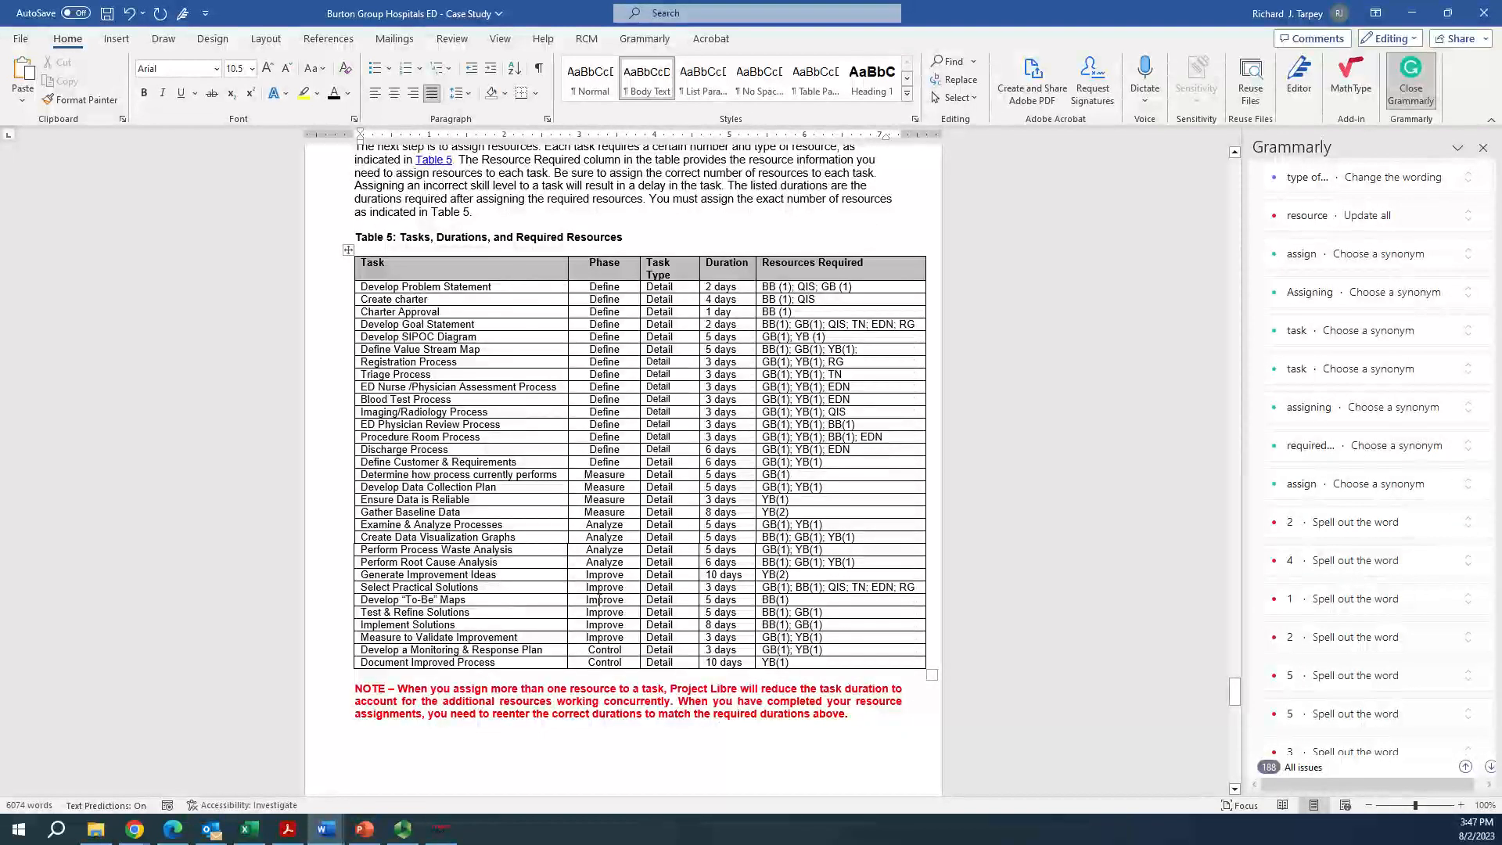
drag(416, 284, 407, 681)
click(363, 399)
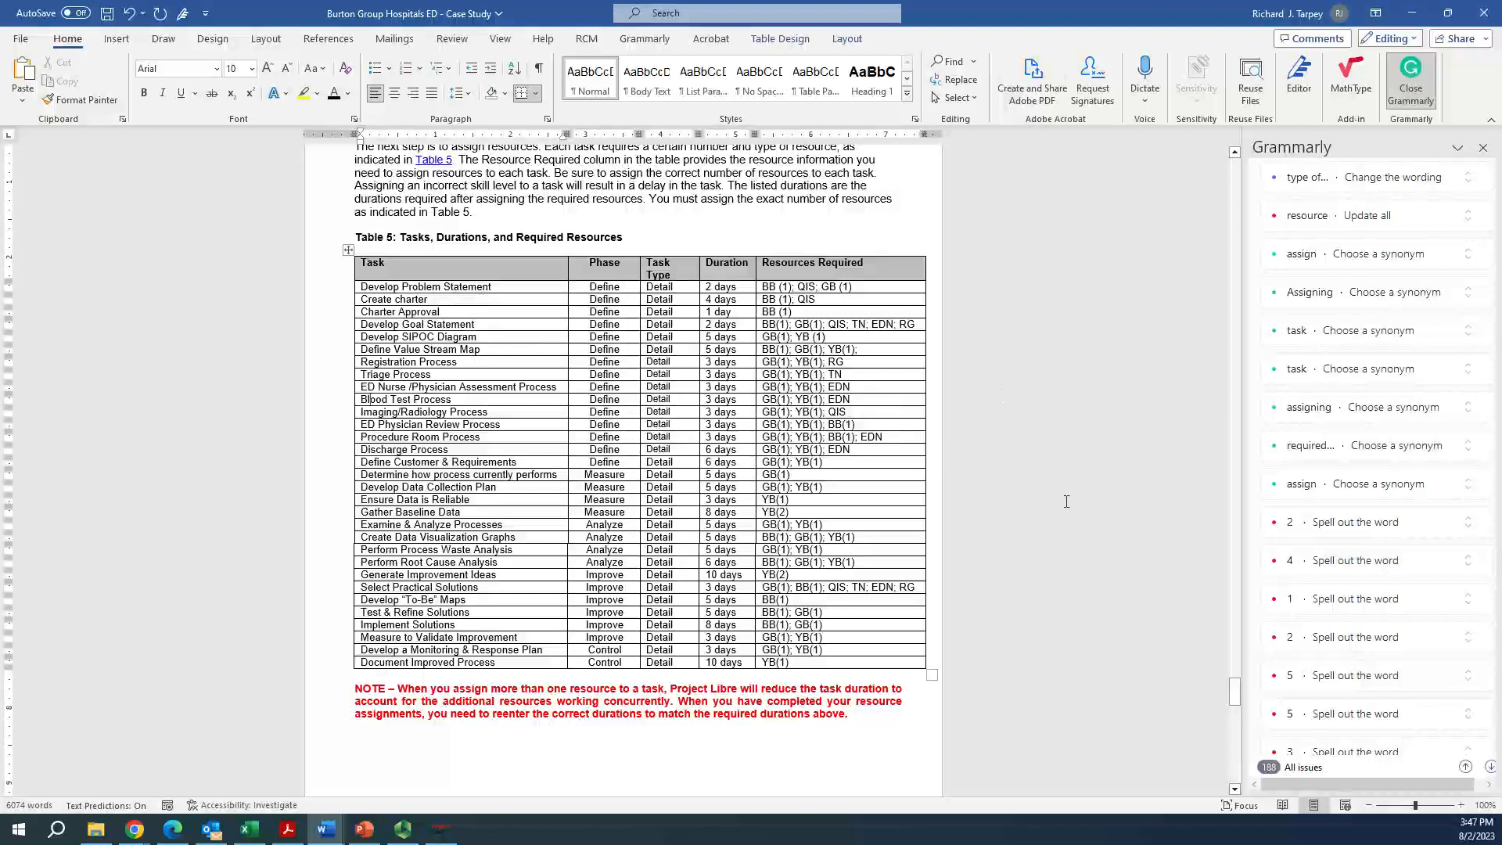
drag(1235, 697, 1241, 351)
scroll(902, 465, down, 2)
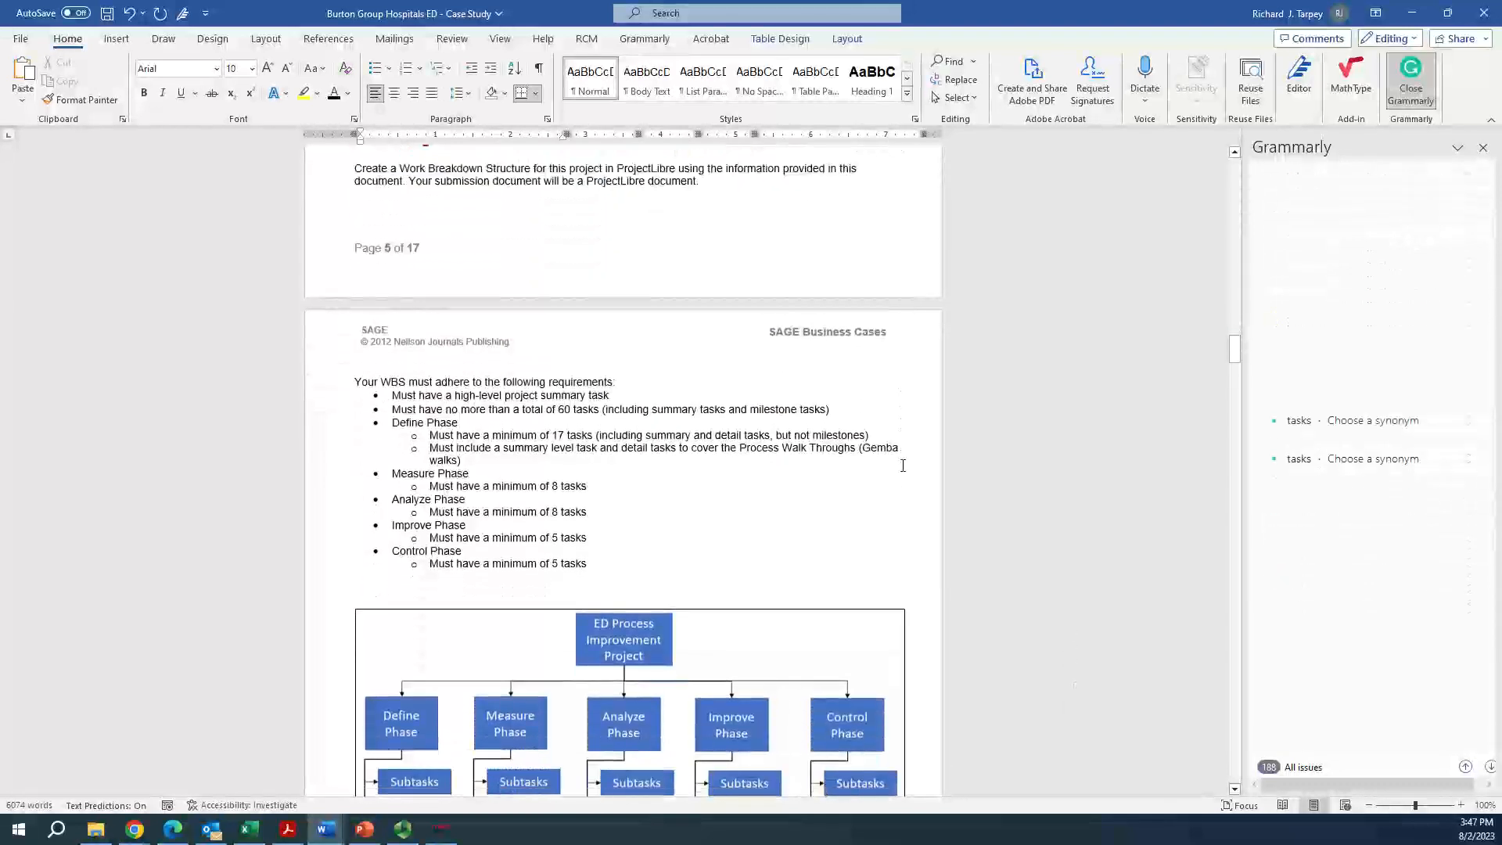
Switch to ProjectLibre and check the outline by collapsing and re-expanding the ED Burton Process Improvement summary task
scroll(903, 465, up, 1)
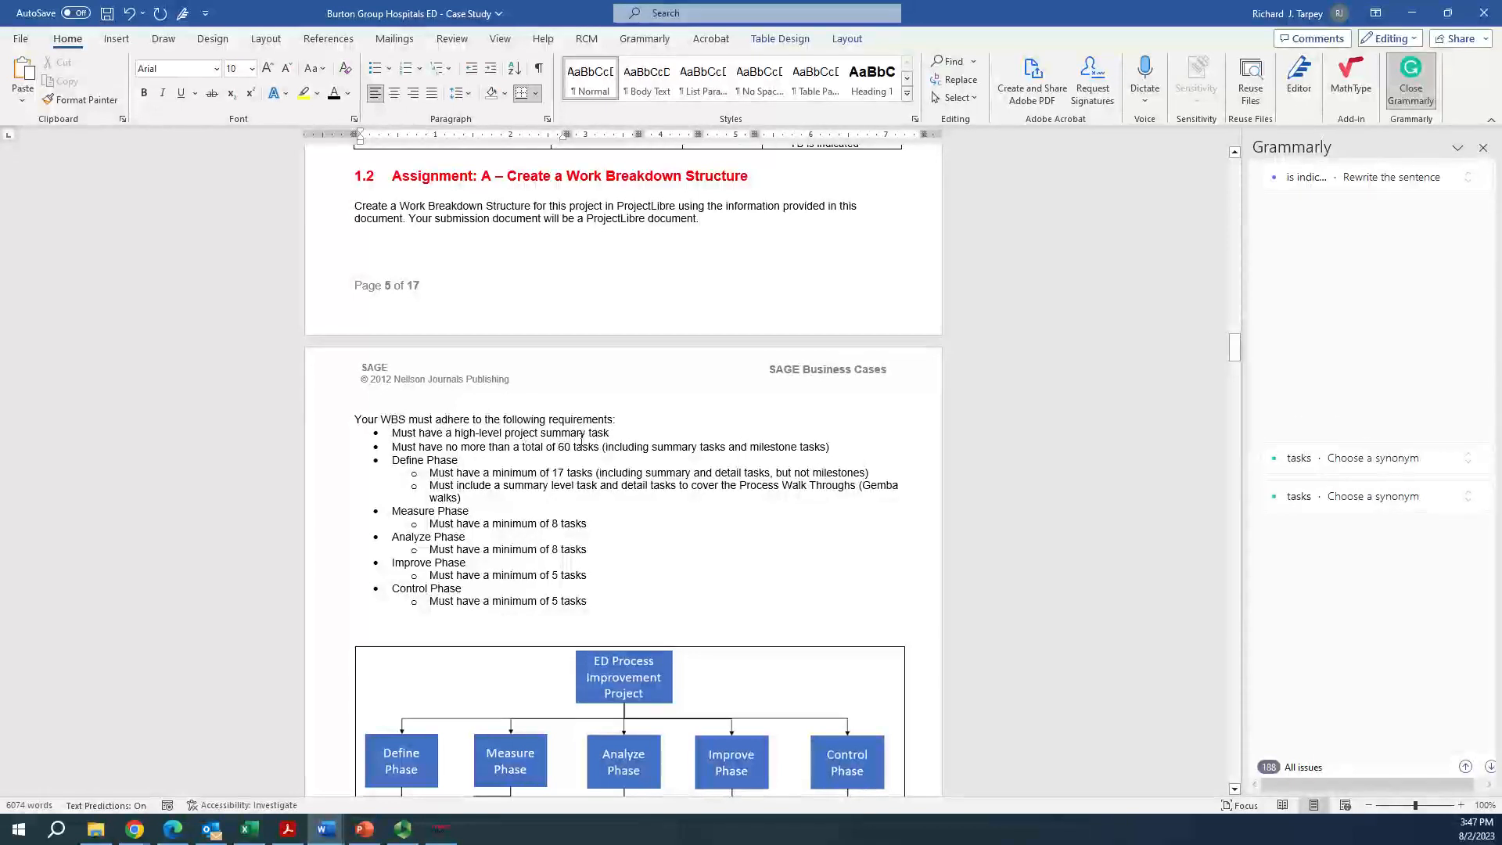
key(alt+Tab)
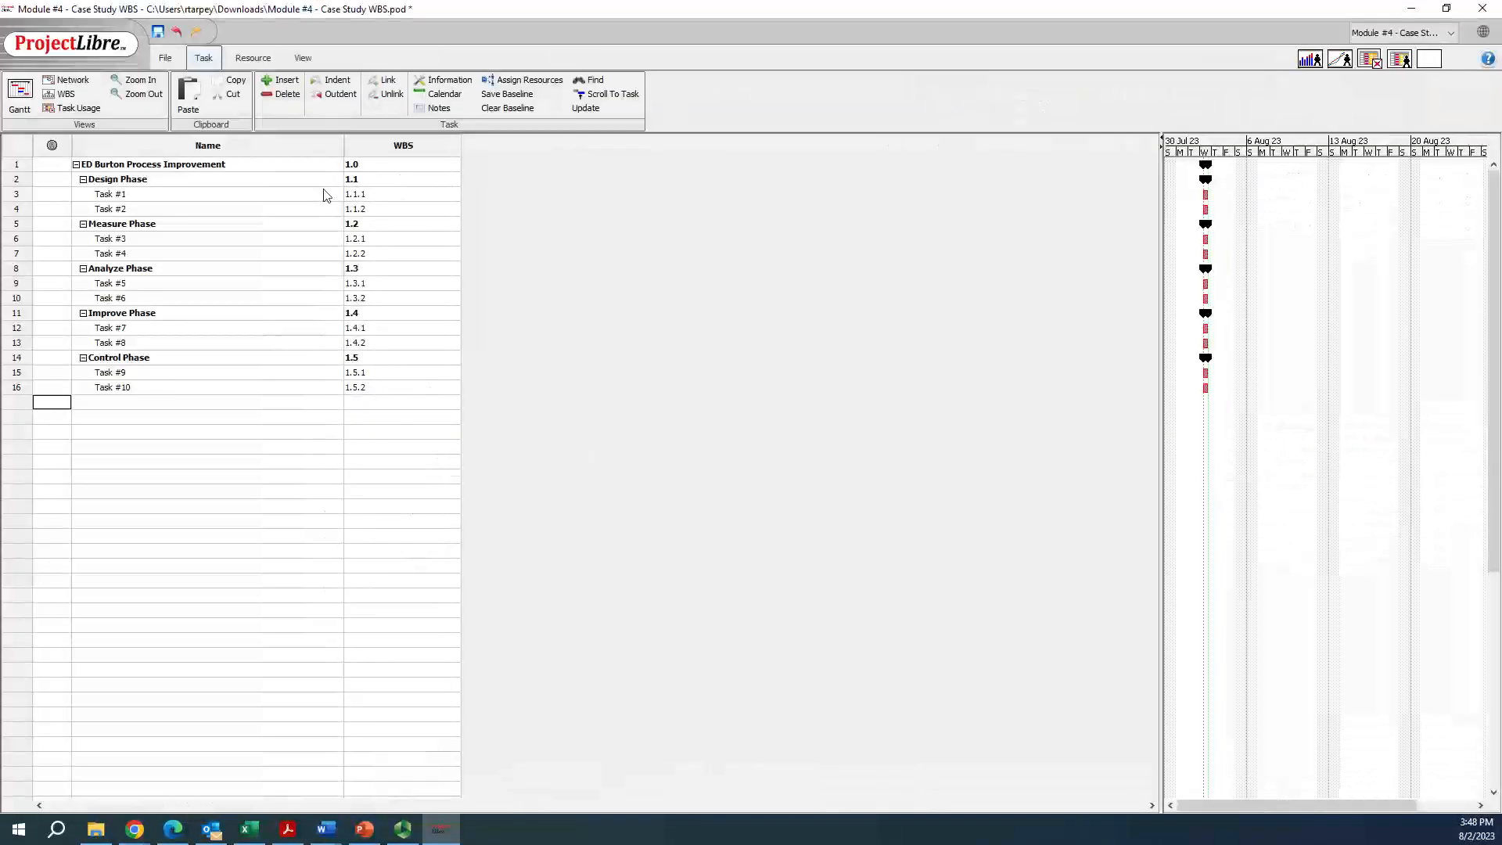
click(16, 164)
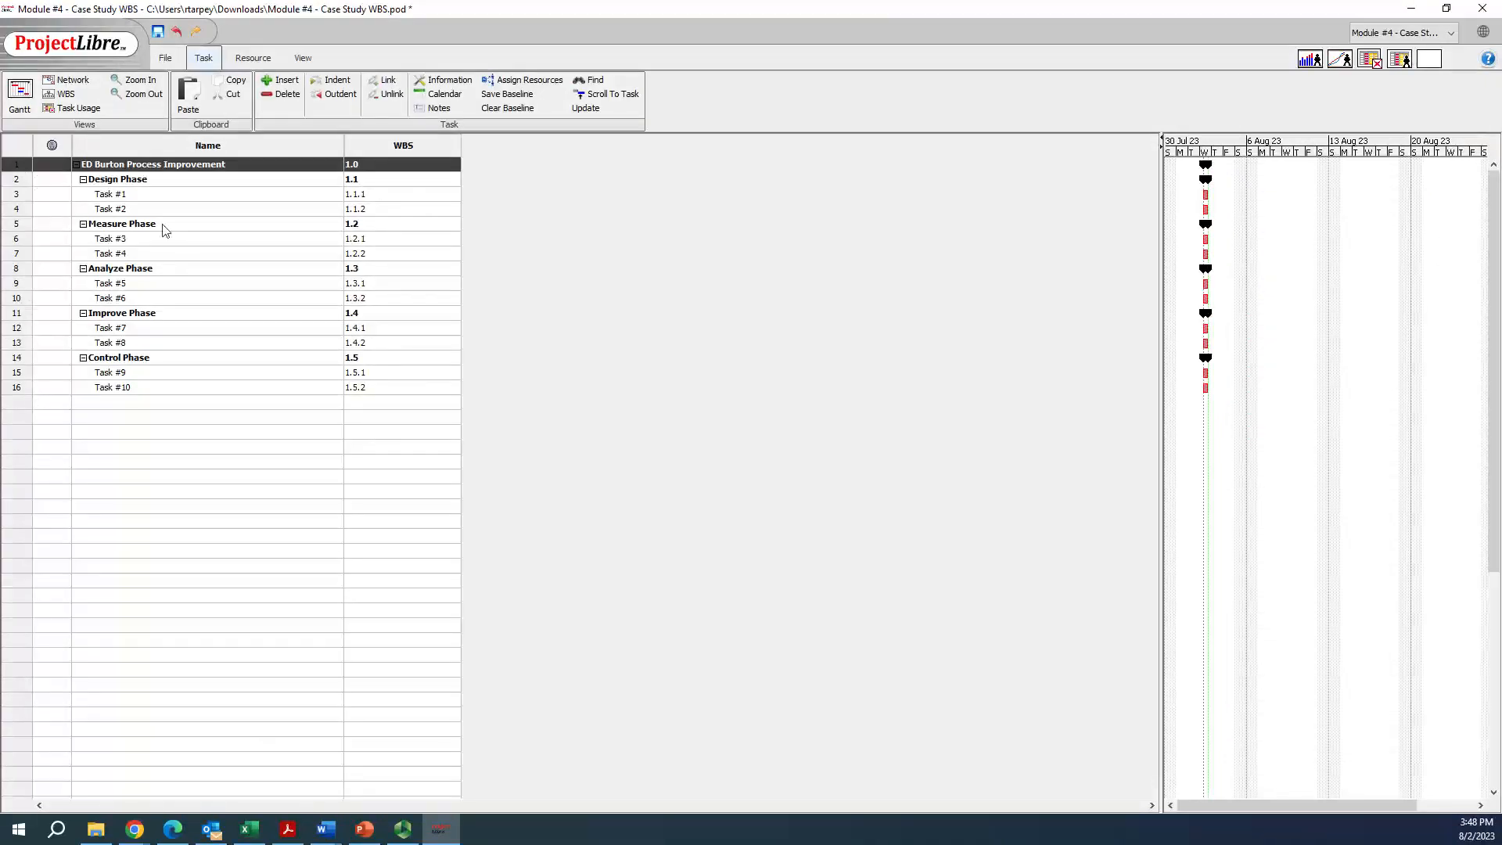
click(63, 208)
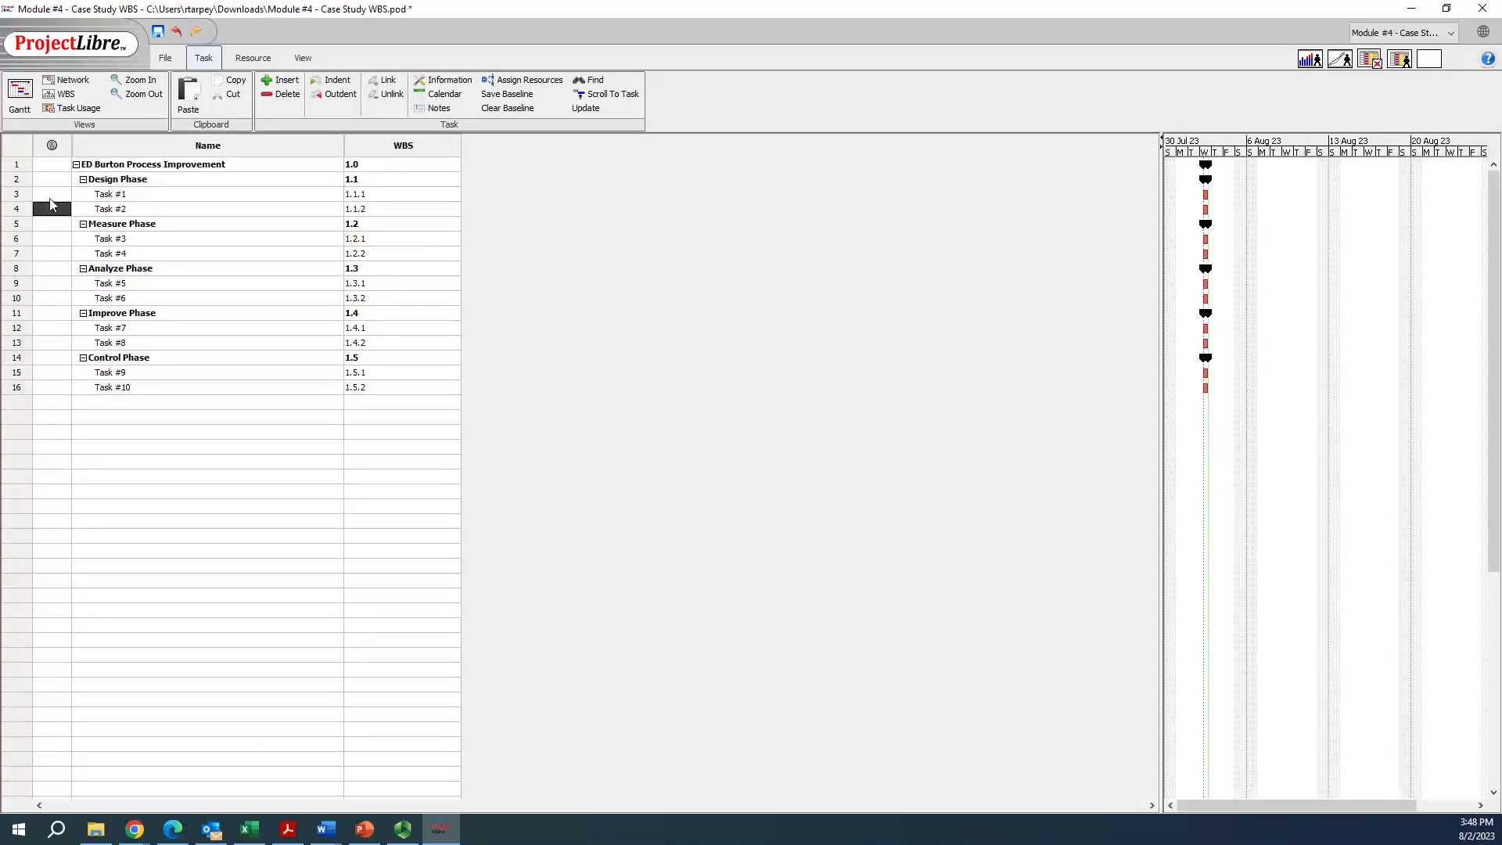
click(76, 164)
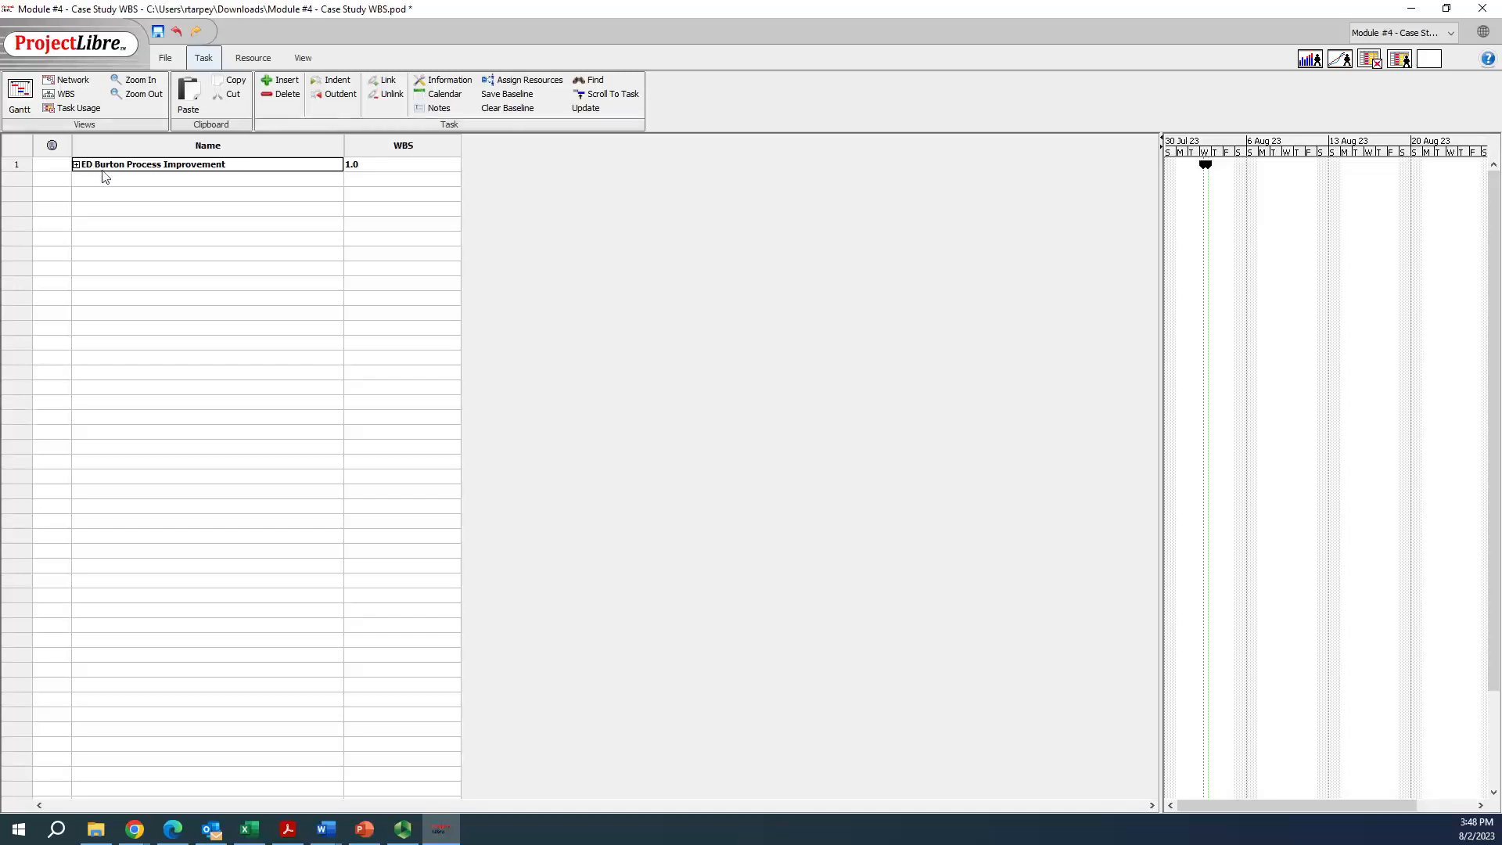
click(76, 165)
Return to the case study in Word and review the WBS requirements on milestone tasks and the Define Phase
key(alt+Tab)
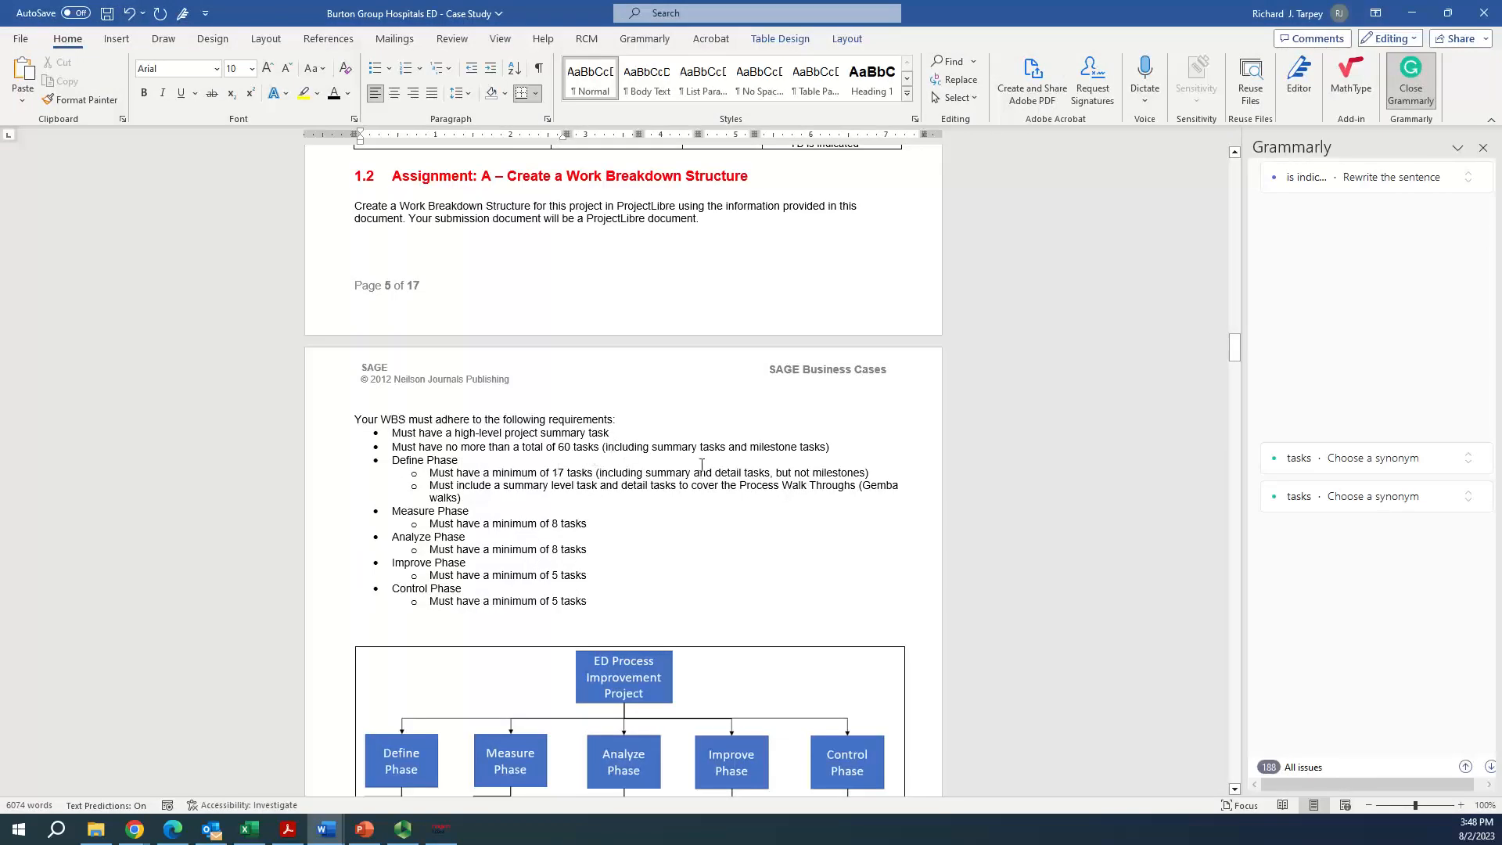
click(767, 446)
drag(749, 447, 826, 447)
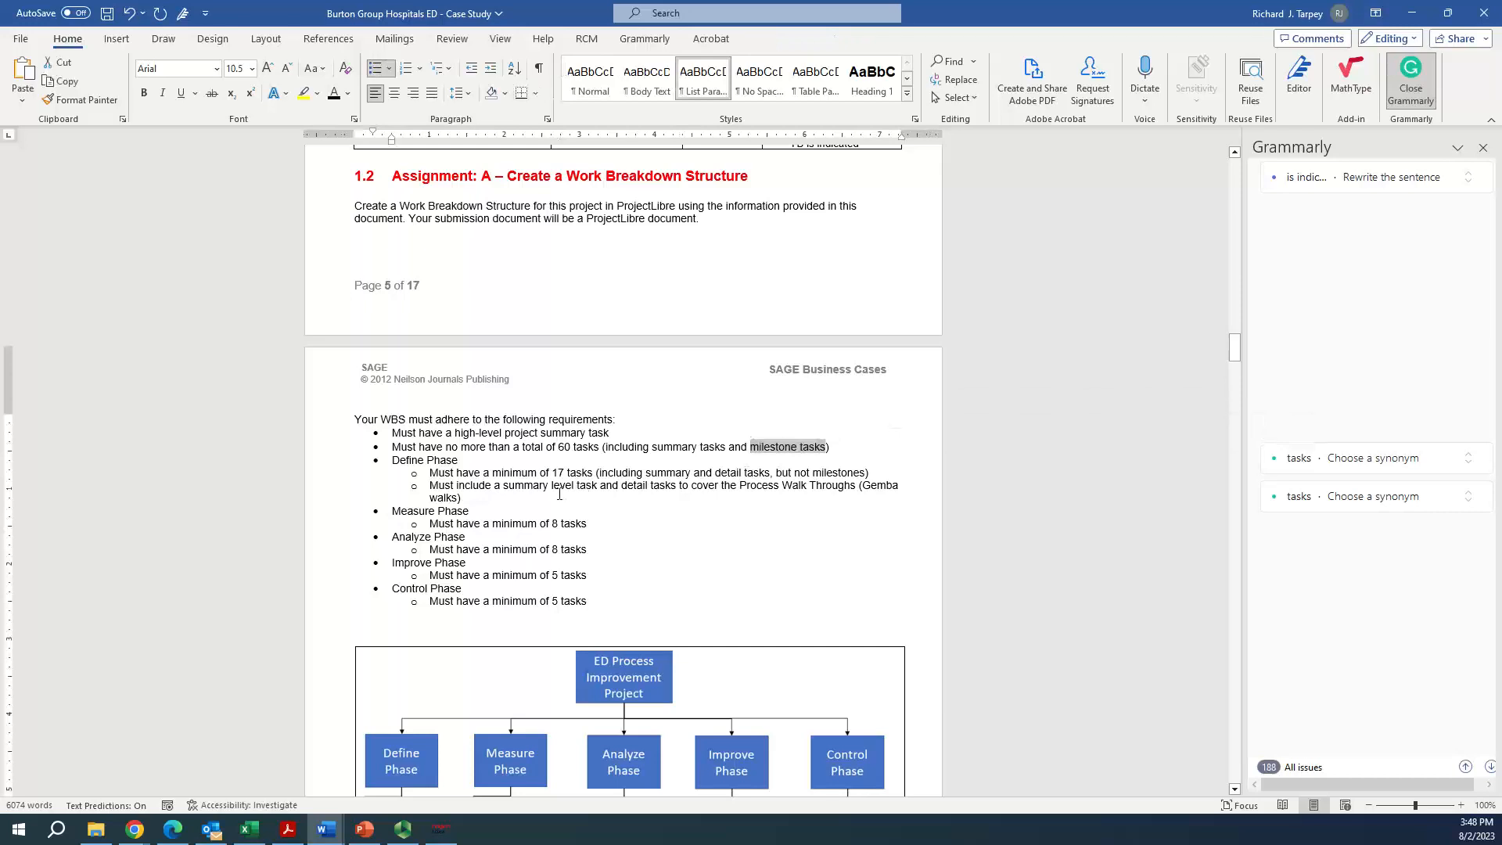
click(414, 461)
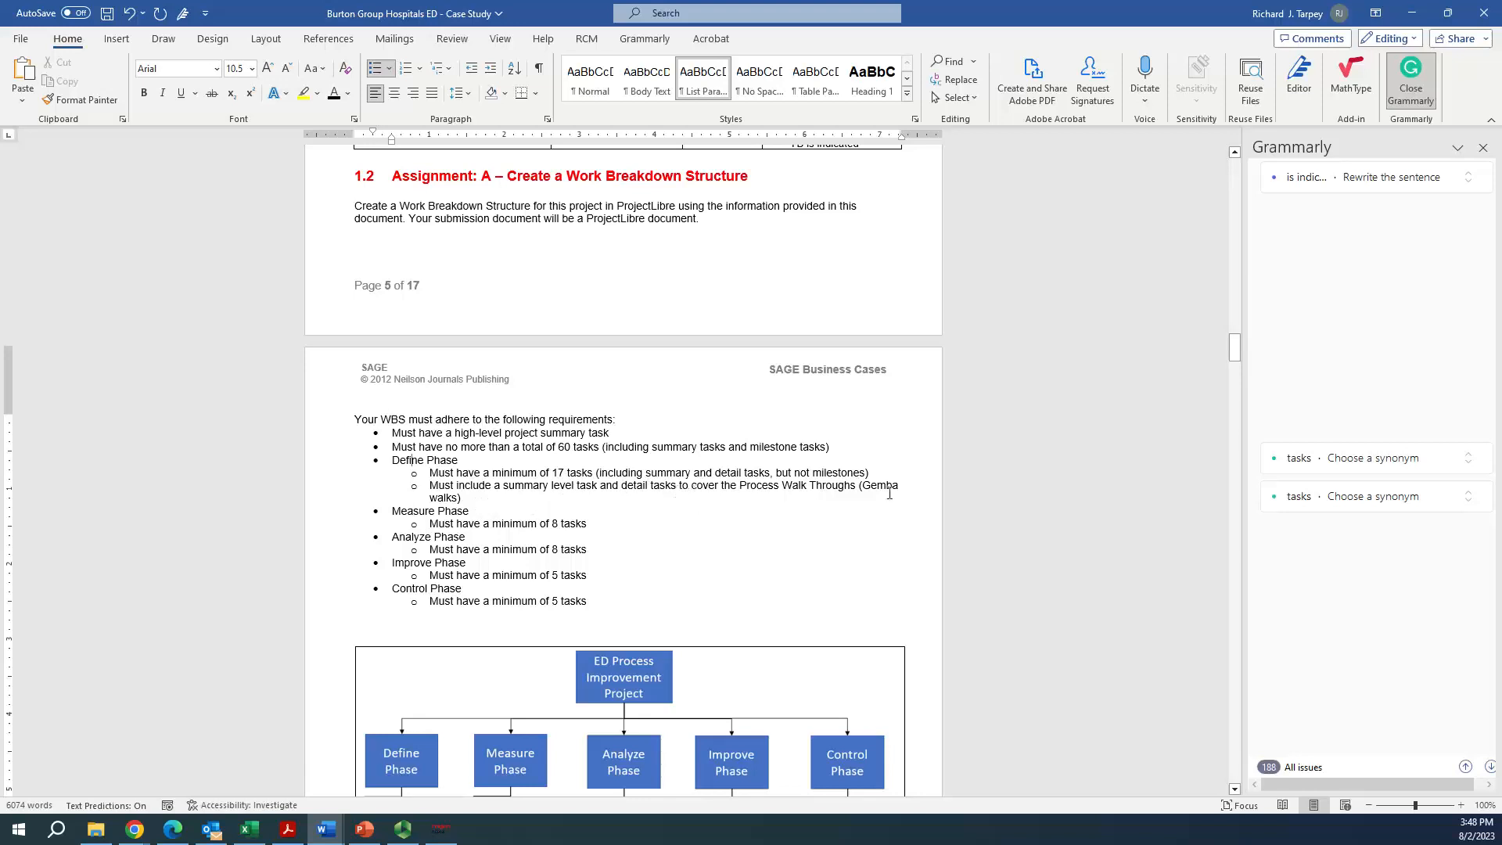
Switch to ProjectLibre and insert a new task named Process Gemba Walks between Task #2 and Measure Phase
key(alt+Tab)
double_click(110, 208)
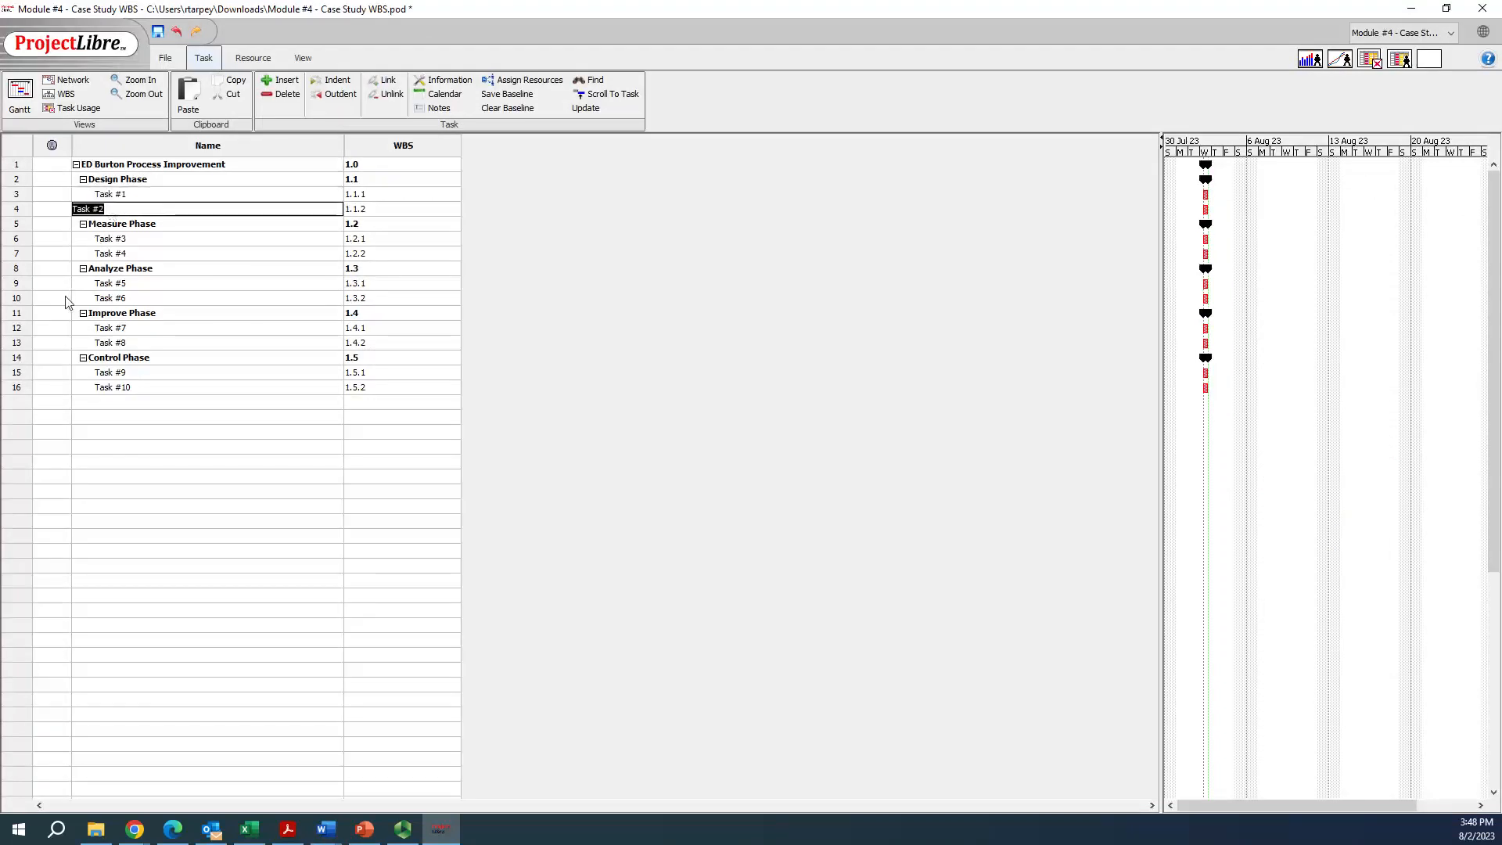
right_click(16, 226)
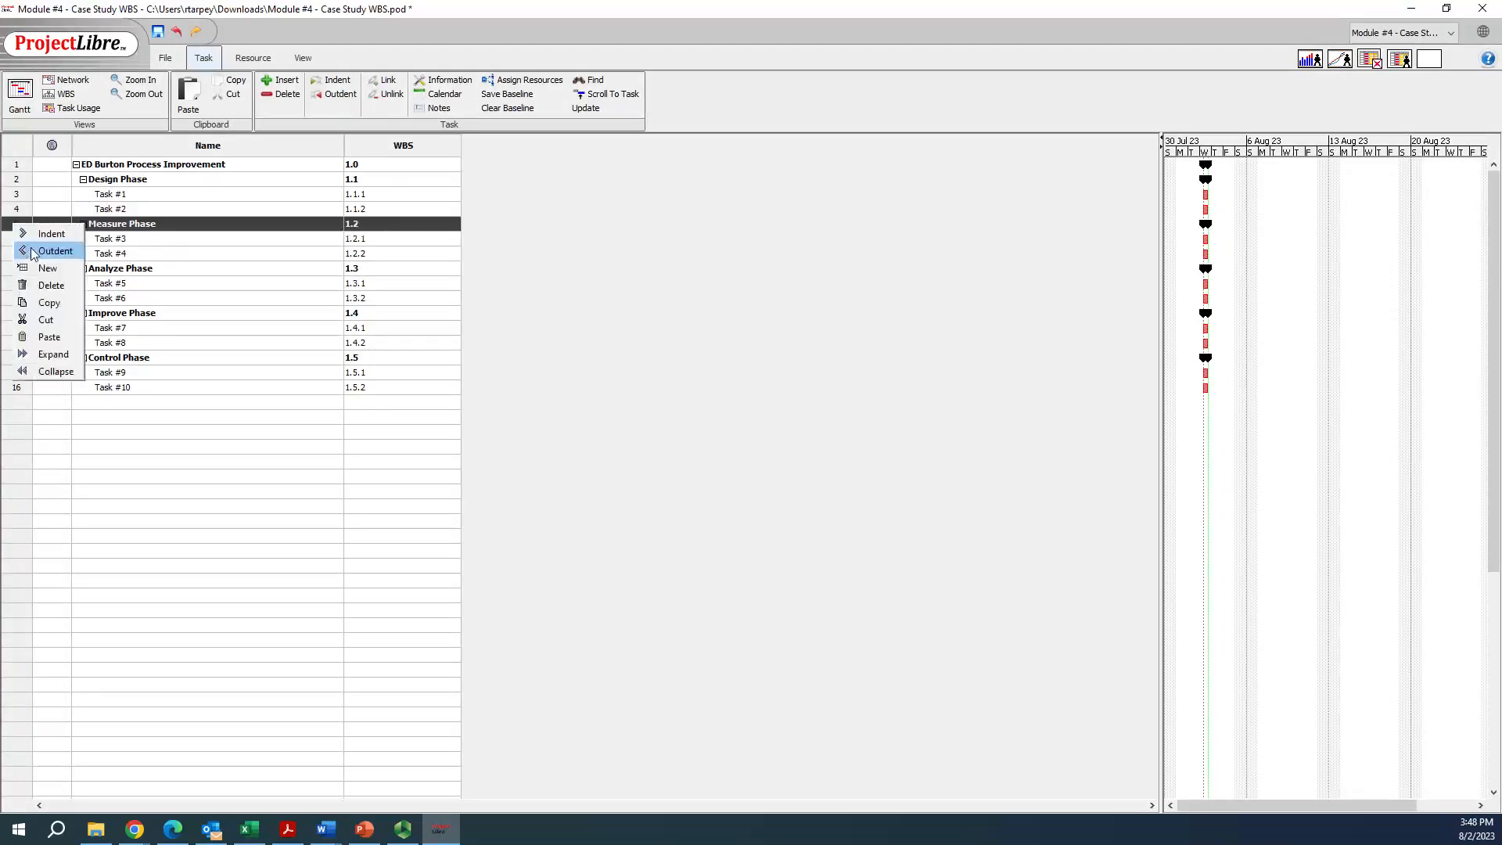
click(46, 268)
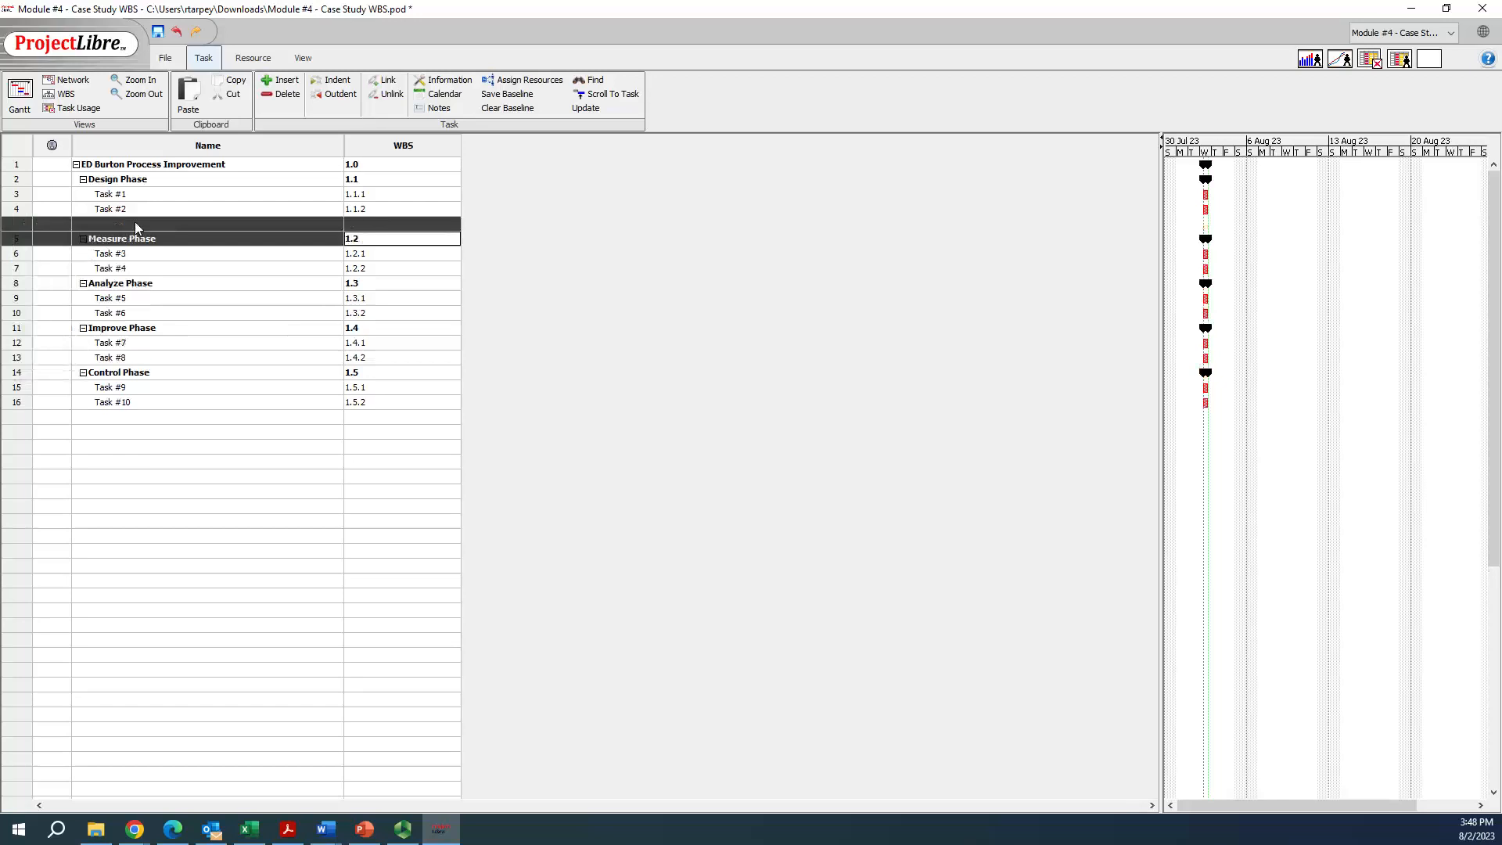
click(135, 226)
text(Process Gemba Walks)
key(Return)
Insert a task named Registration Process below Process Gemba Walks and indent it as its subtask
click(17, 238)
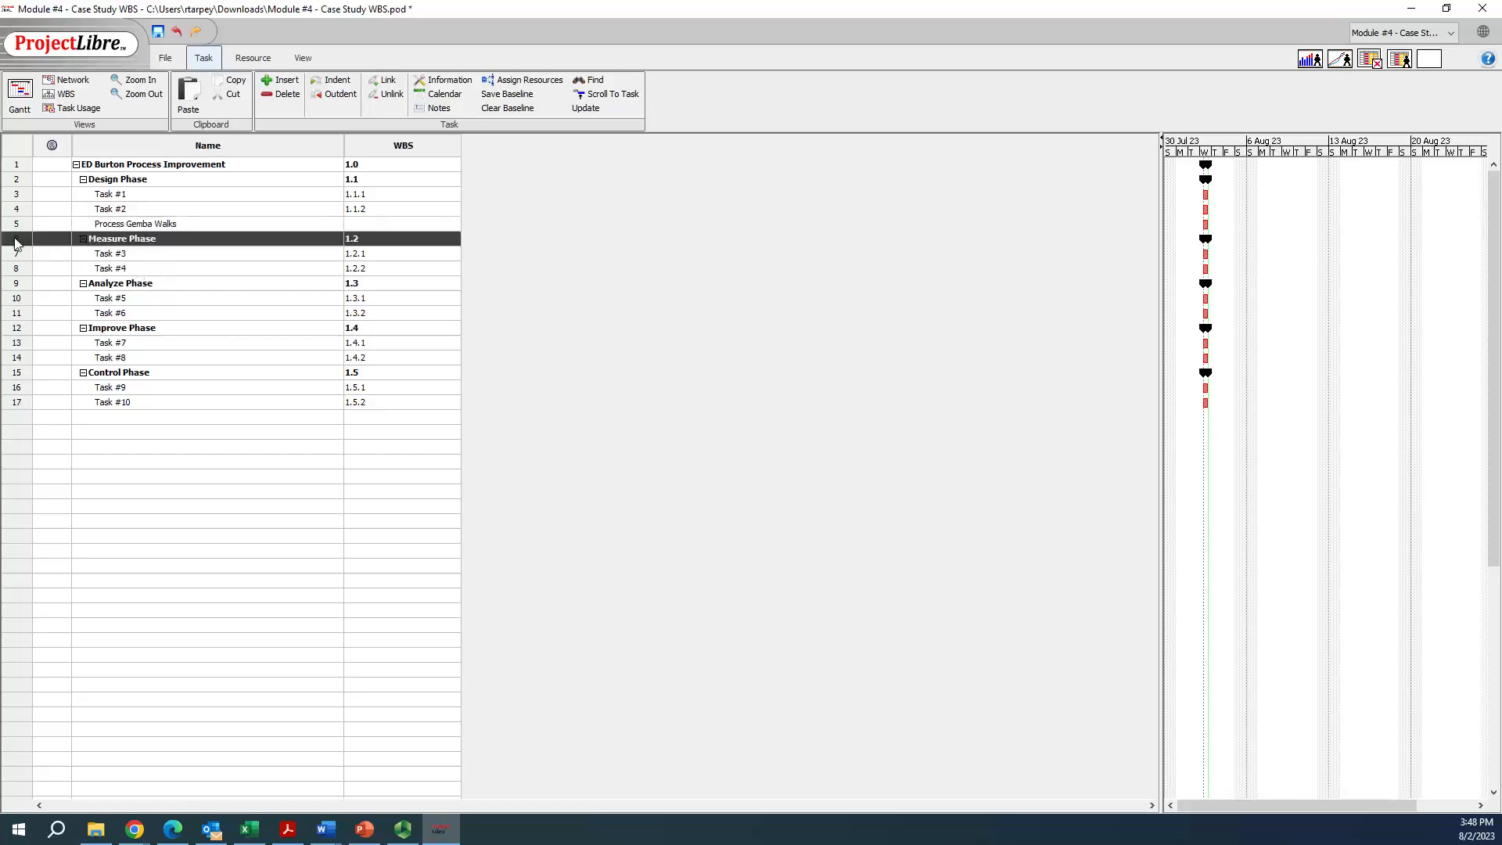
right_click(16, 240)
click(45, 283)
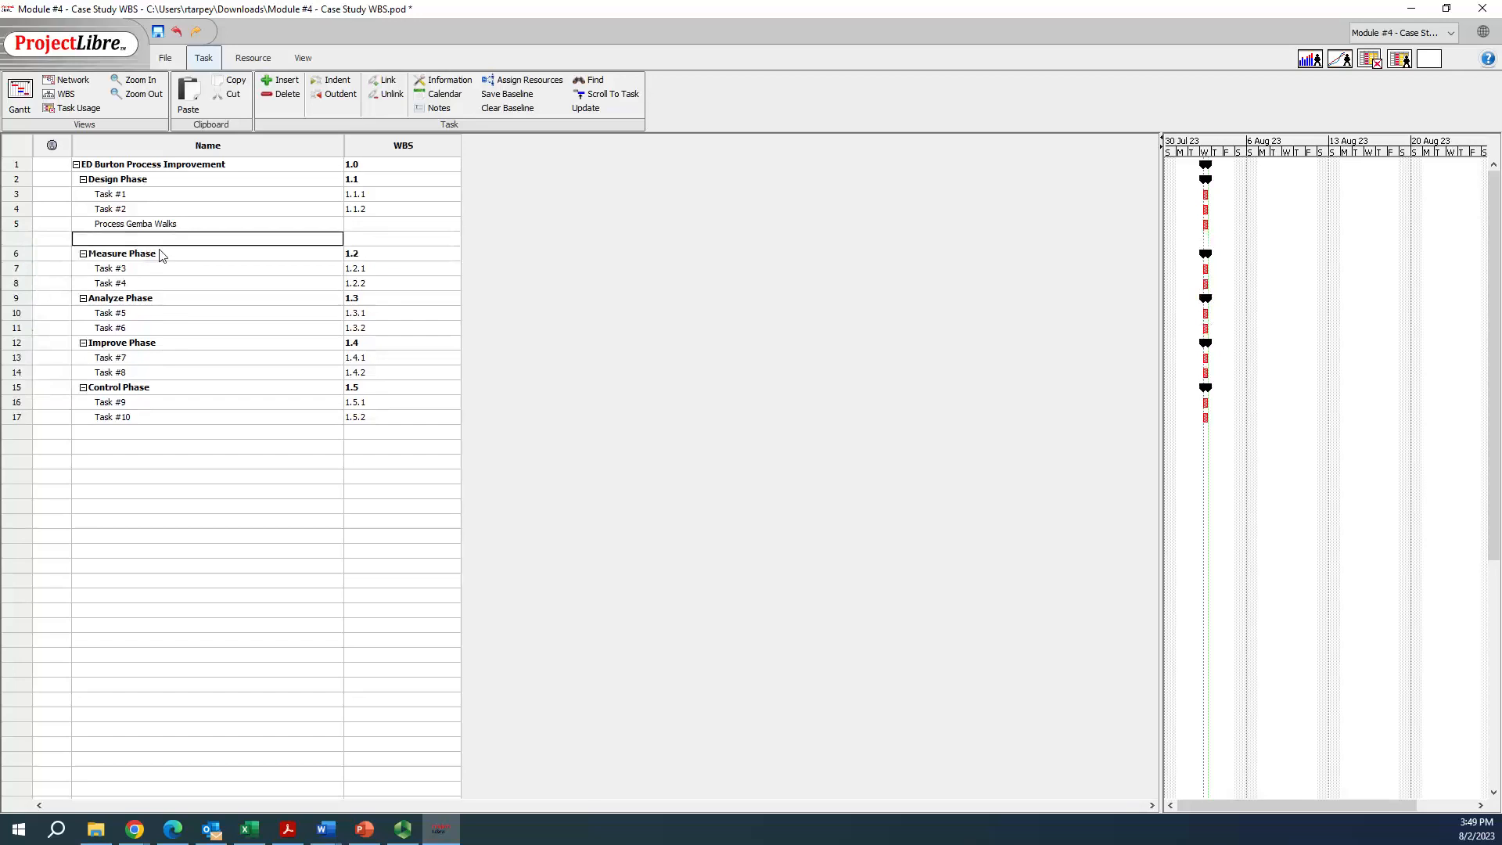
text(Registration Process)
key(Return)
click(17, 240)
click(342, 96)
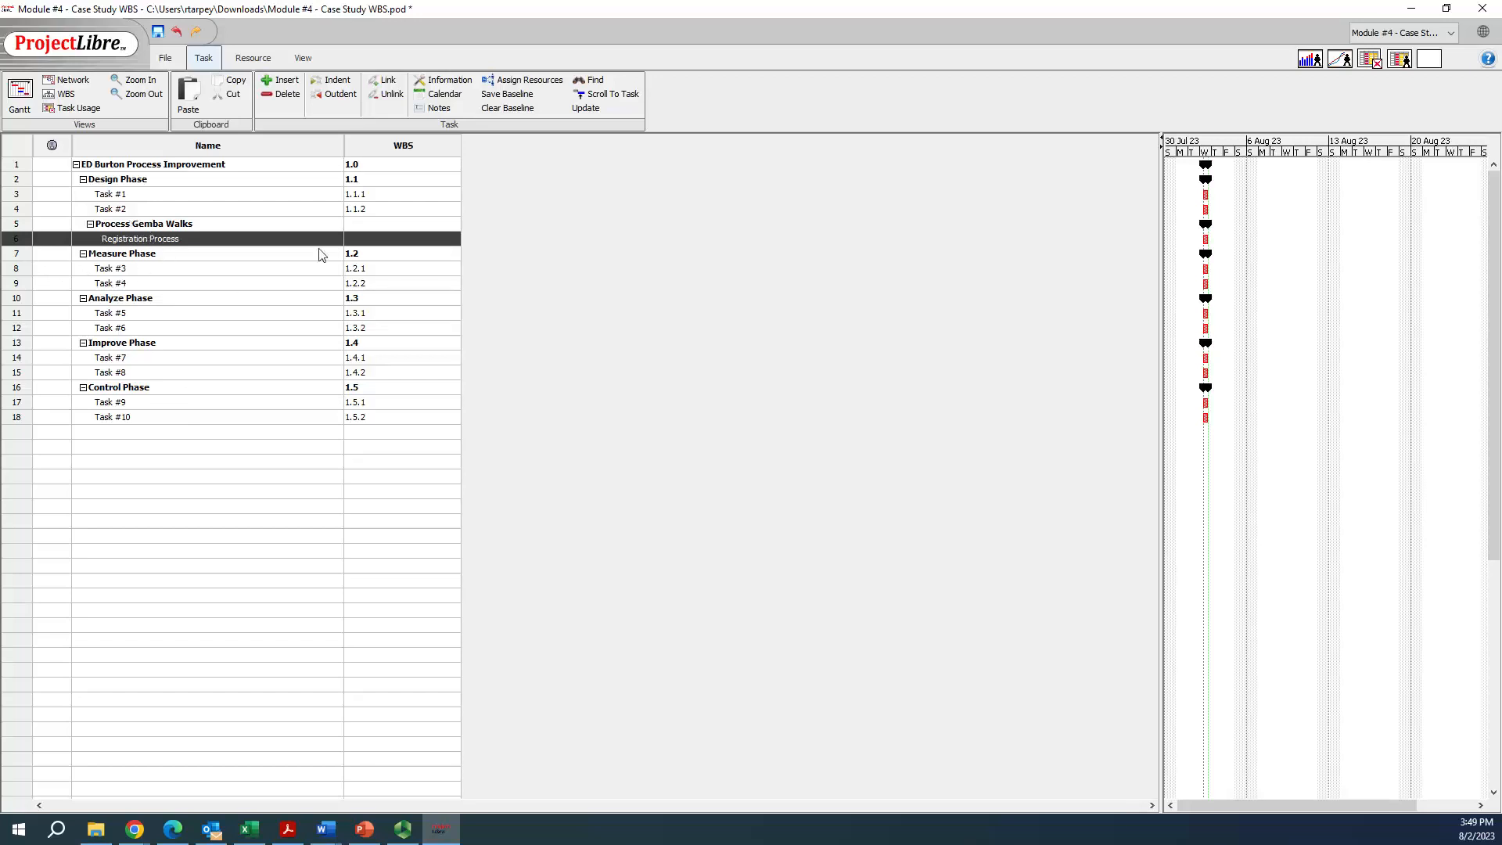
Enter WBS codes 1.1.3 for Process Gemba Walks and 1.1.3.1 for Registration Process
click(185, 225)
click(150, 253)
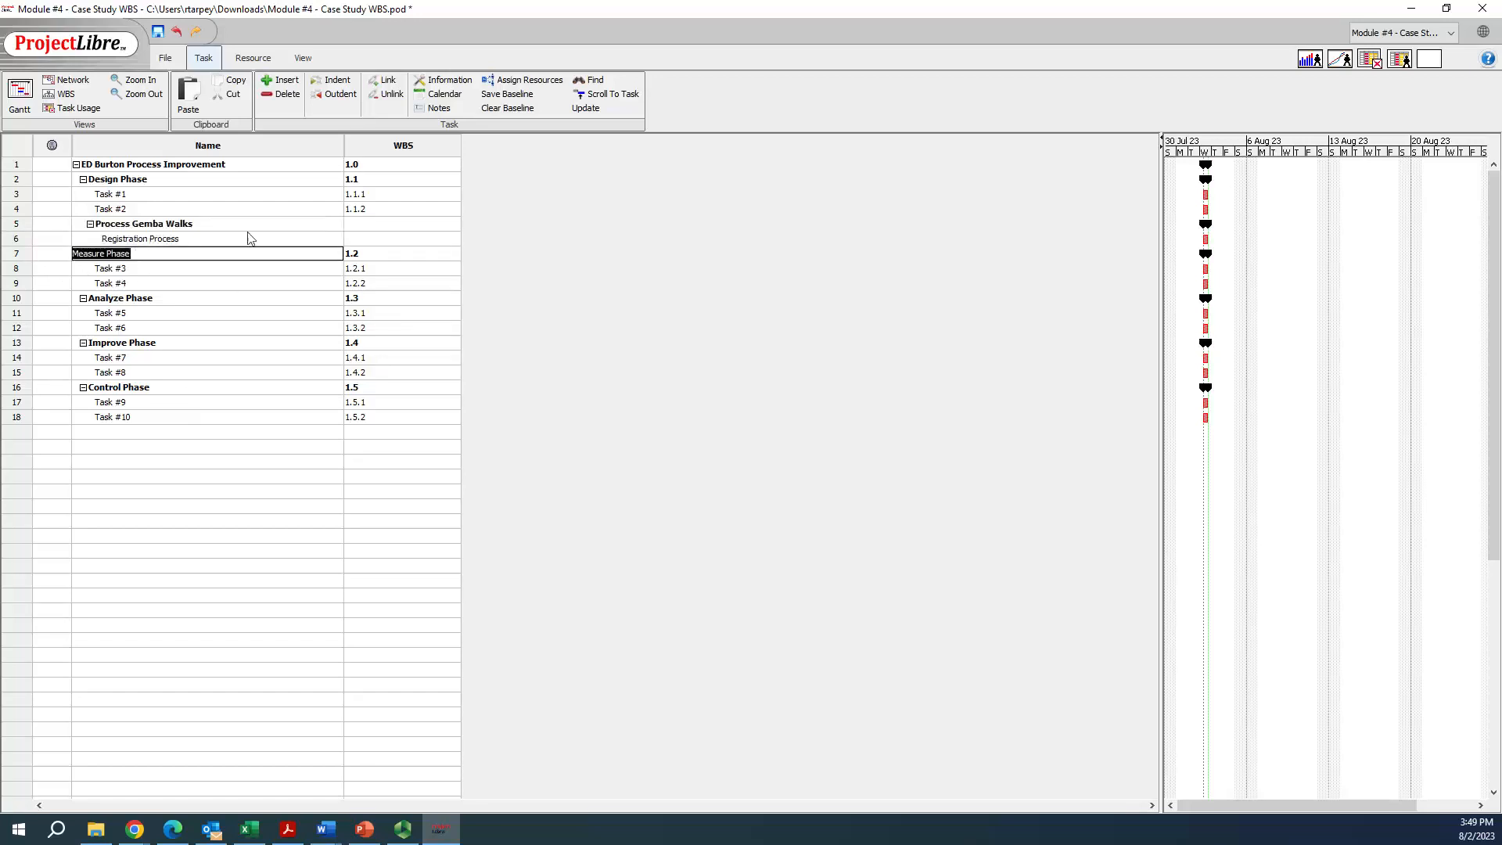
click(354, 227)
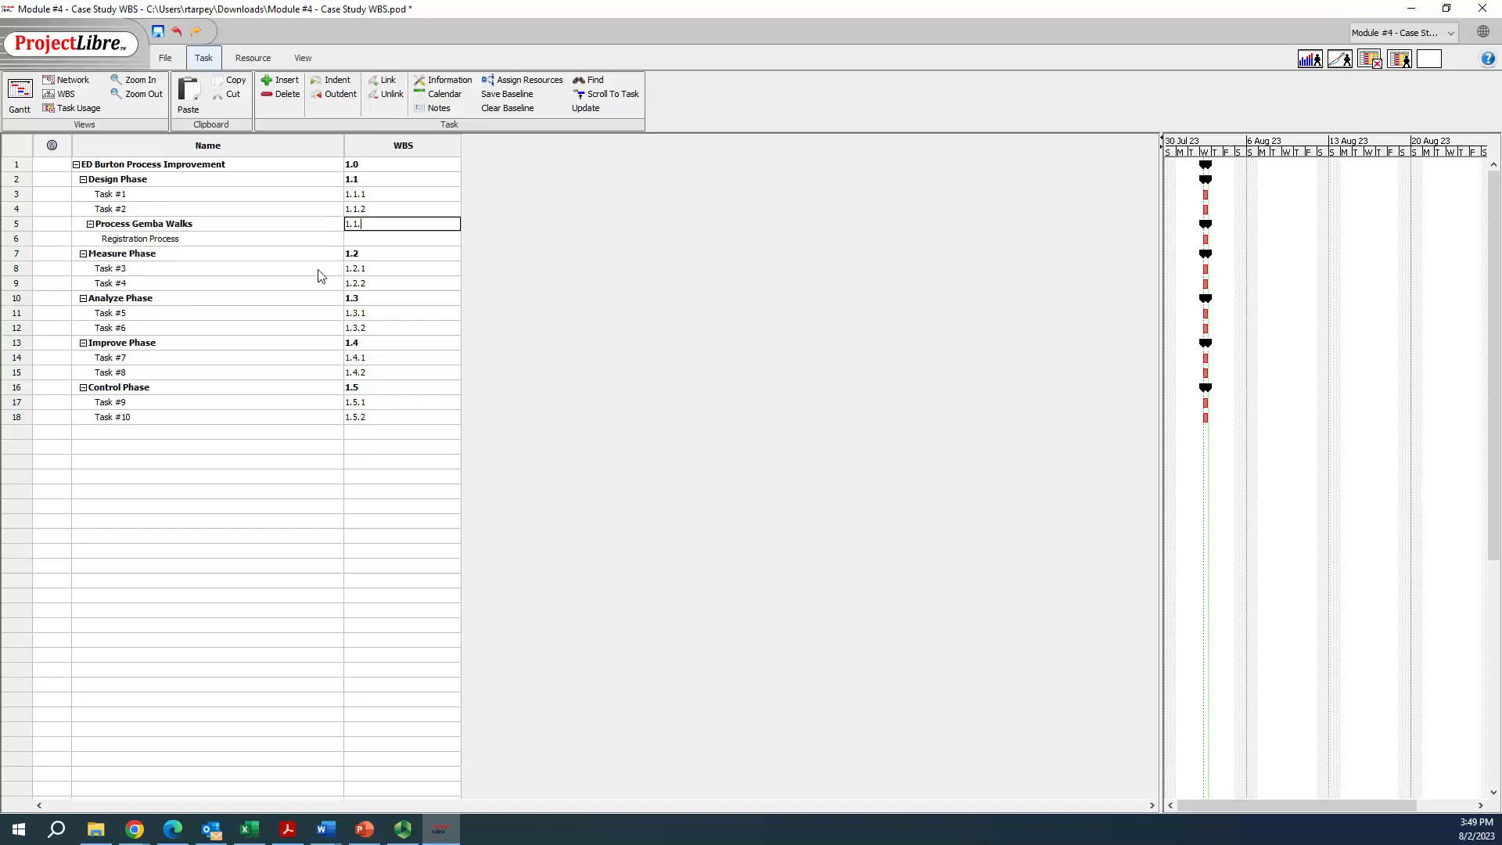
key(Return)
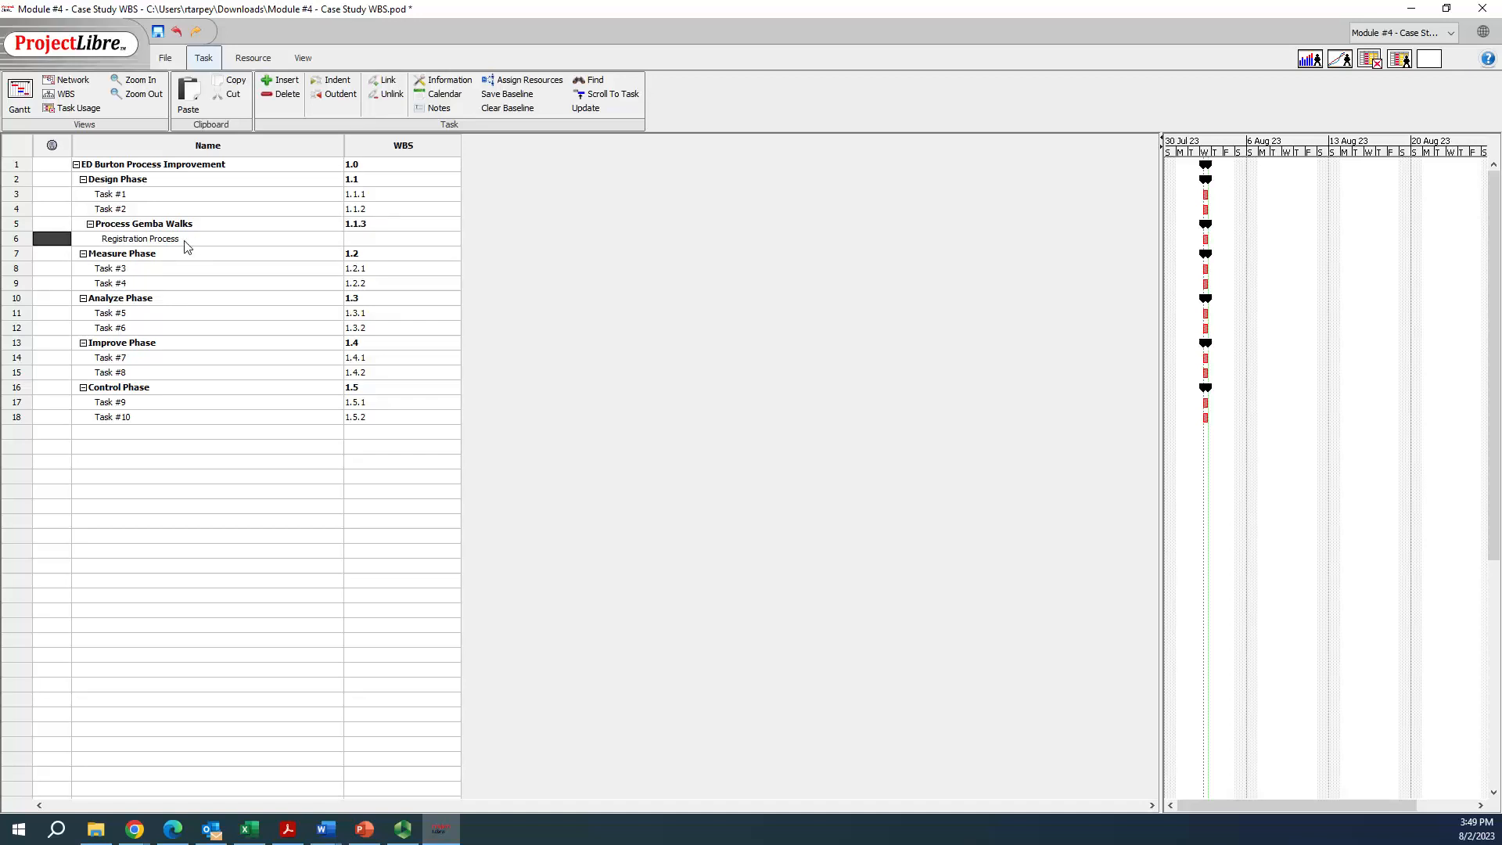
click(359, 239)
text(1.)
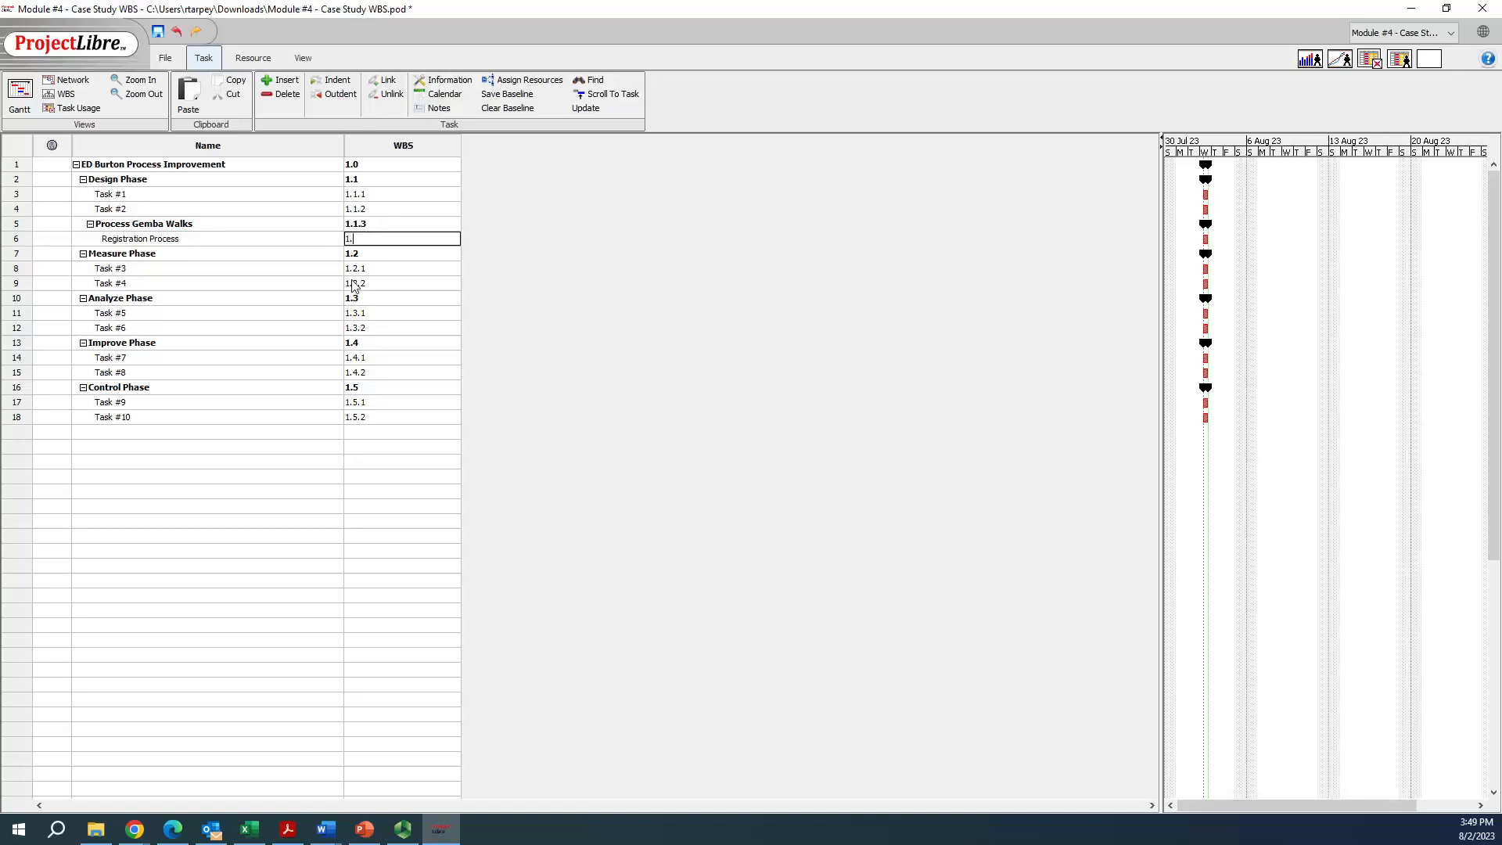
text(1.3.1)
key(Return)
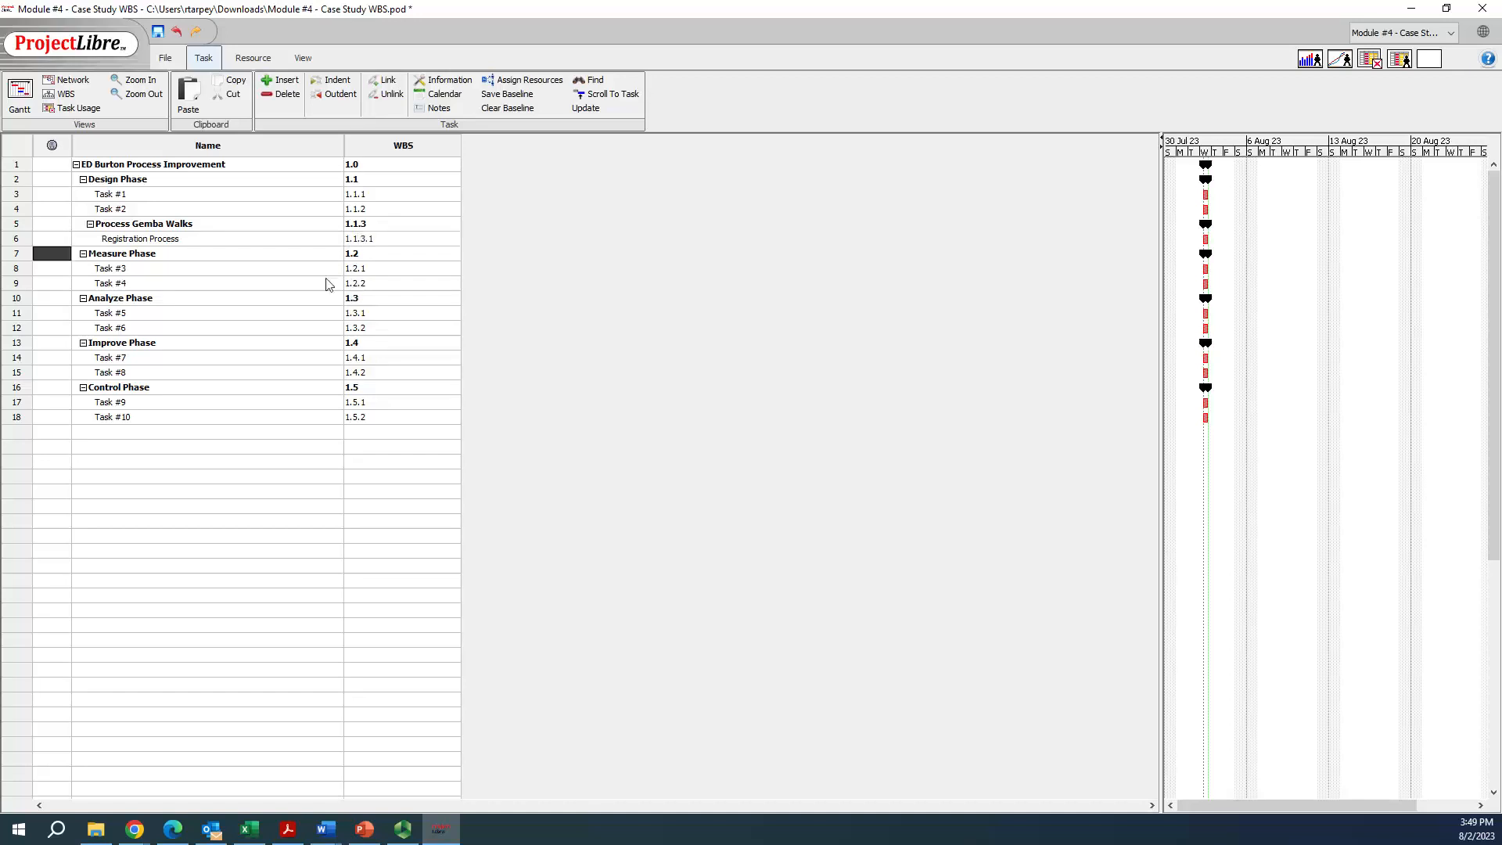
Insert a task named Process Walk #2 below Registration Process and give it WBS code 1.1.3.2
right_click(13, 256)
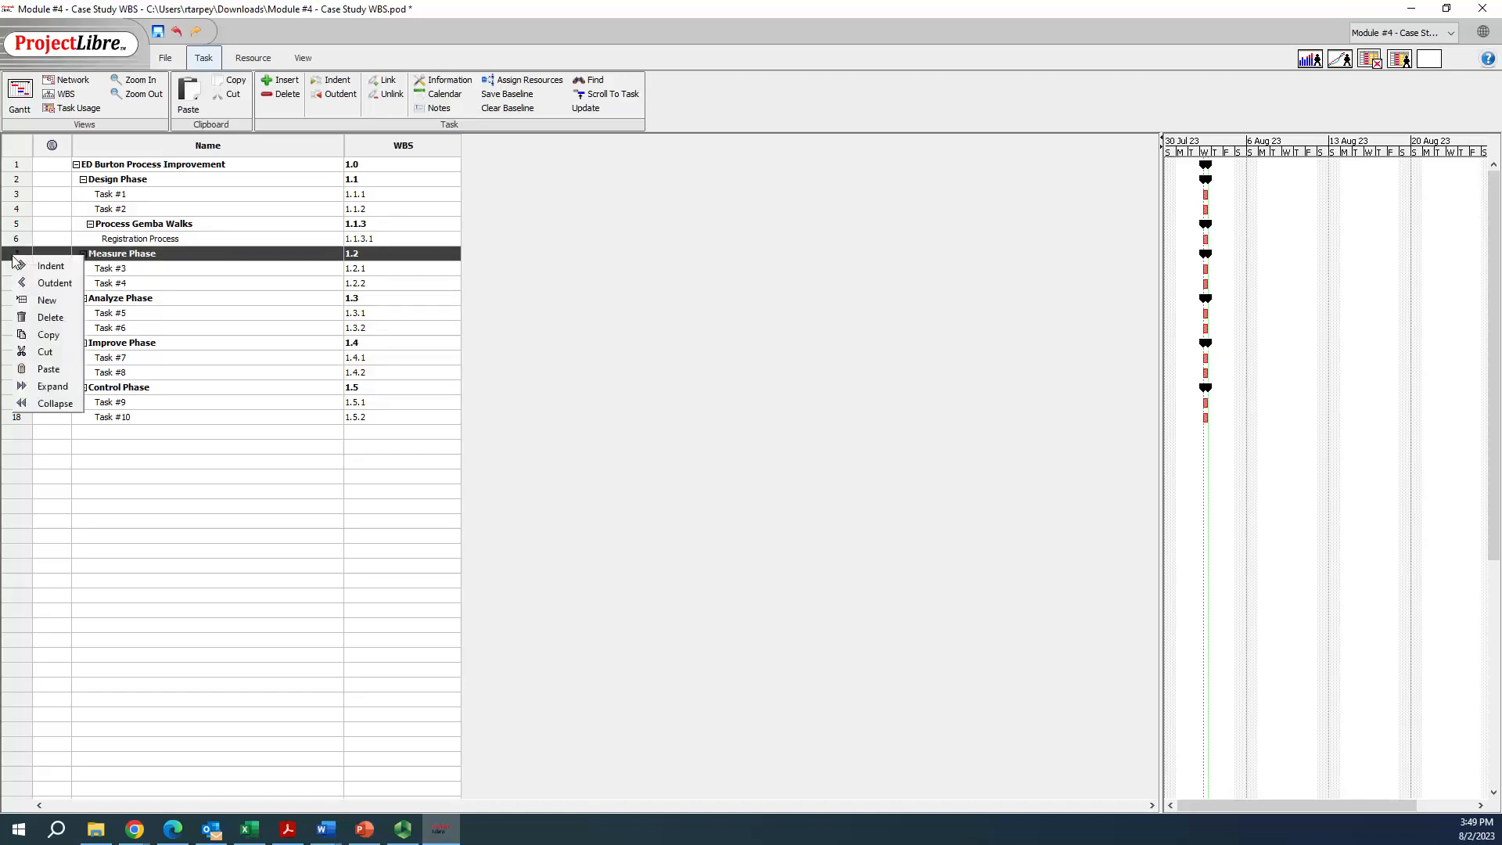
click(47, 299)
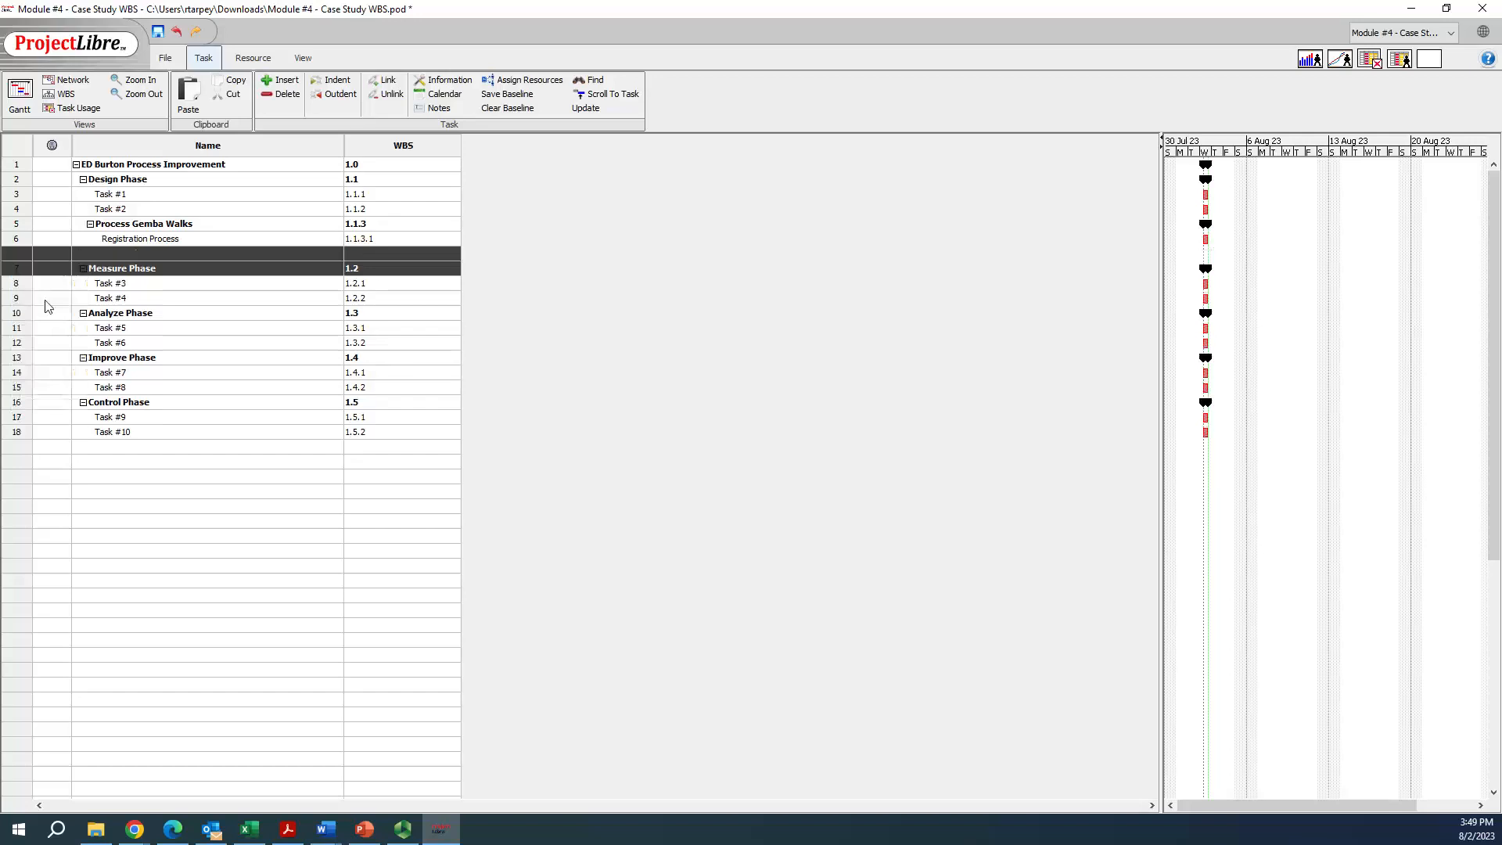
text(Proc)
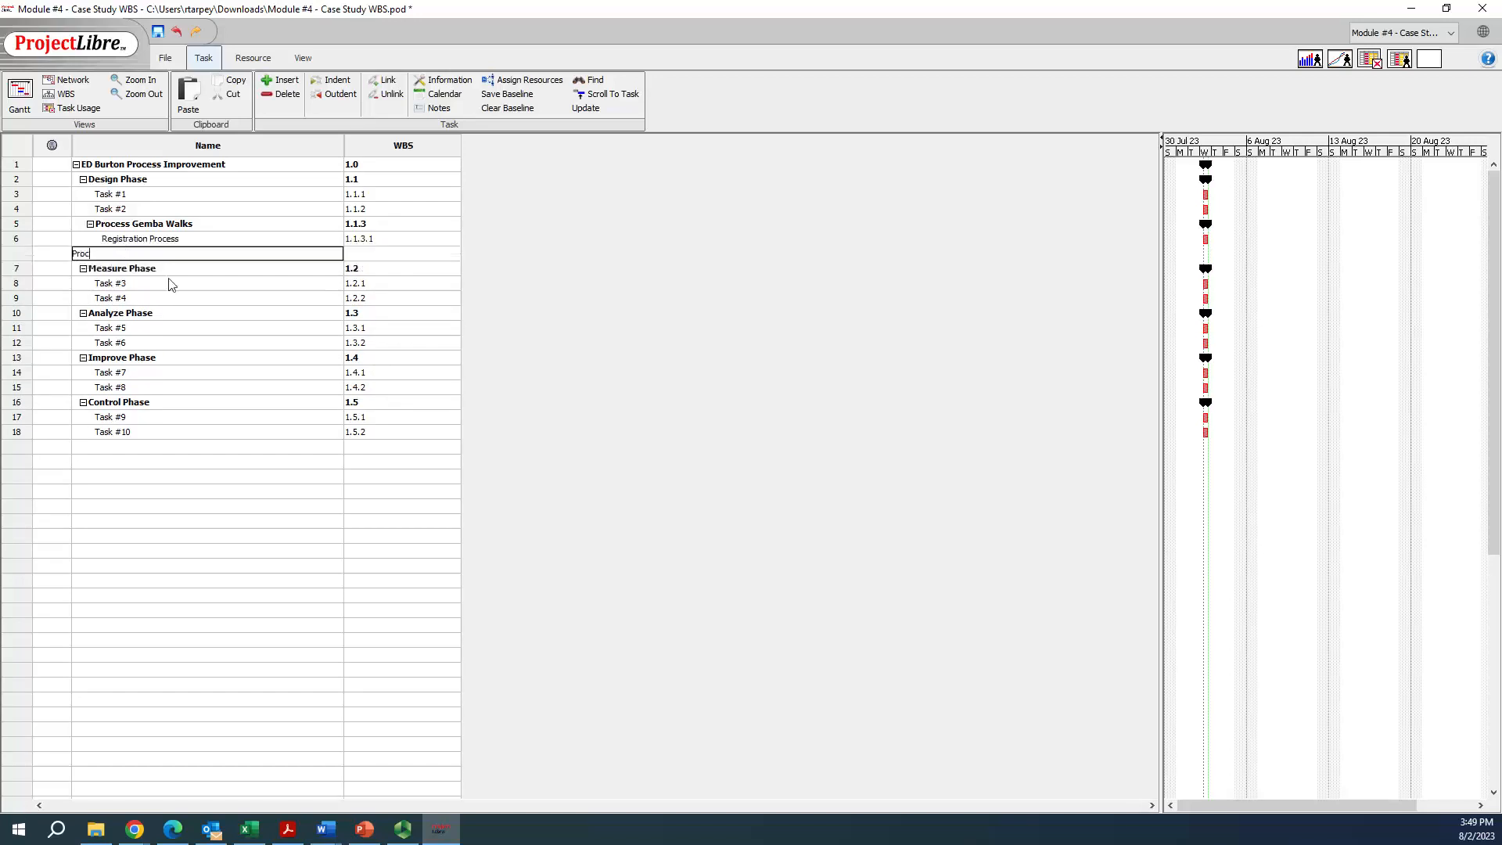
text(ess WAlk #2)
key(Return)
double_click(107, 255)
key(Tab)
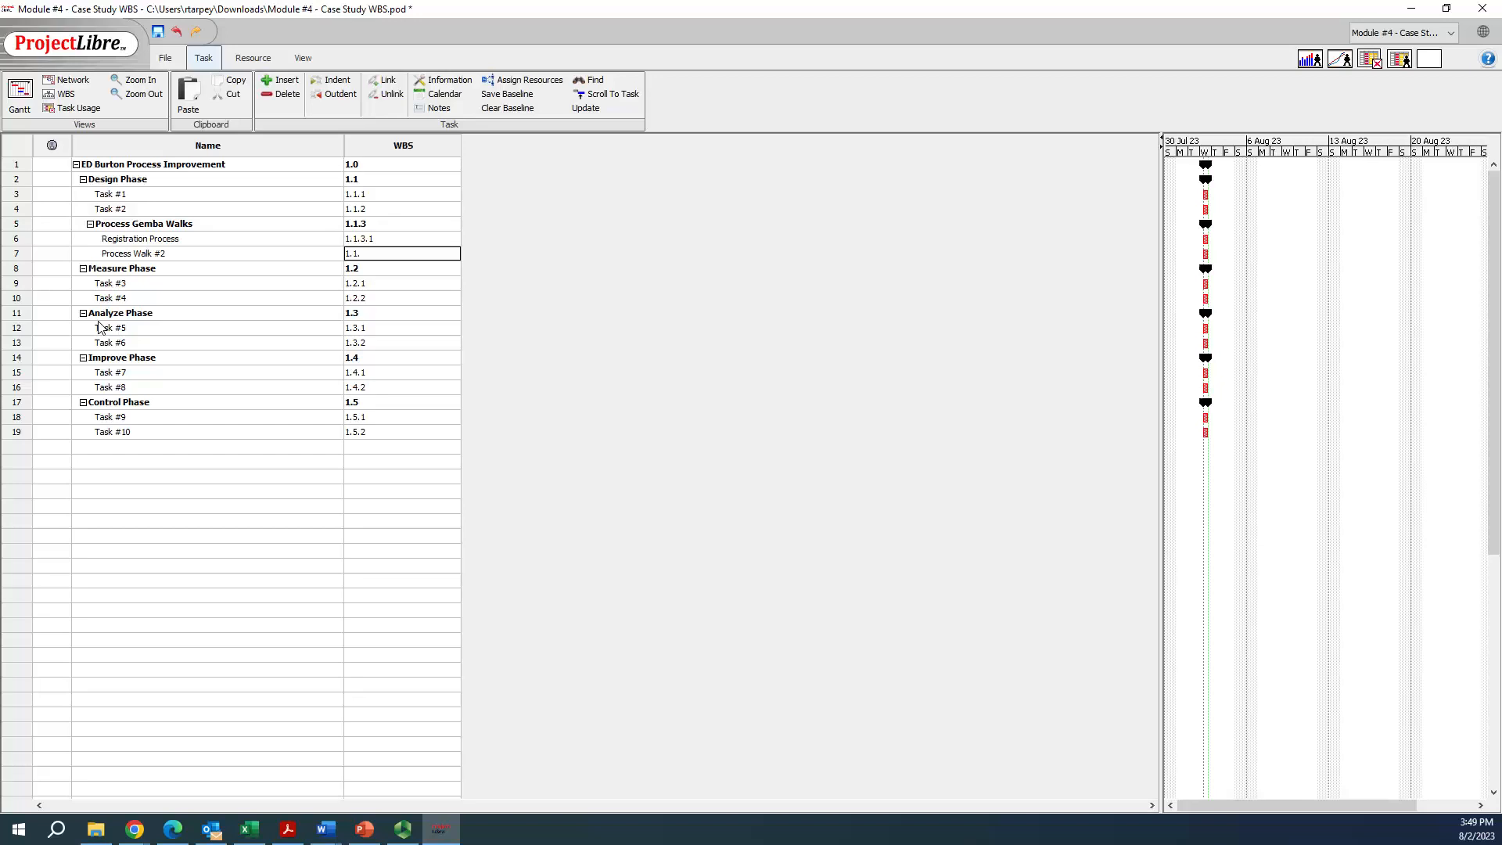
key(Tab)
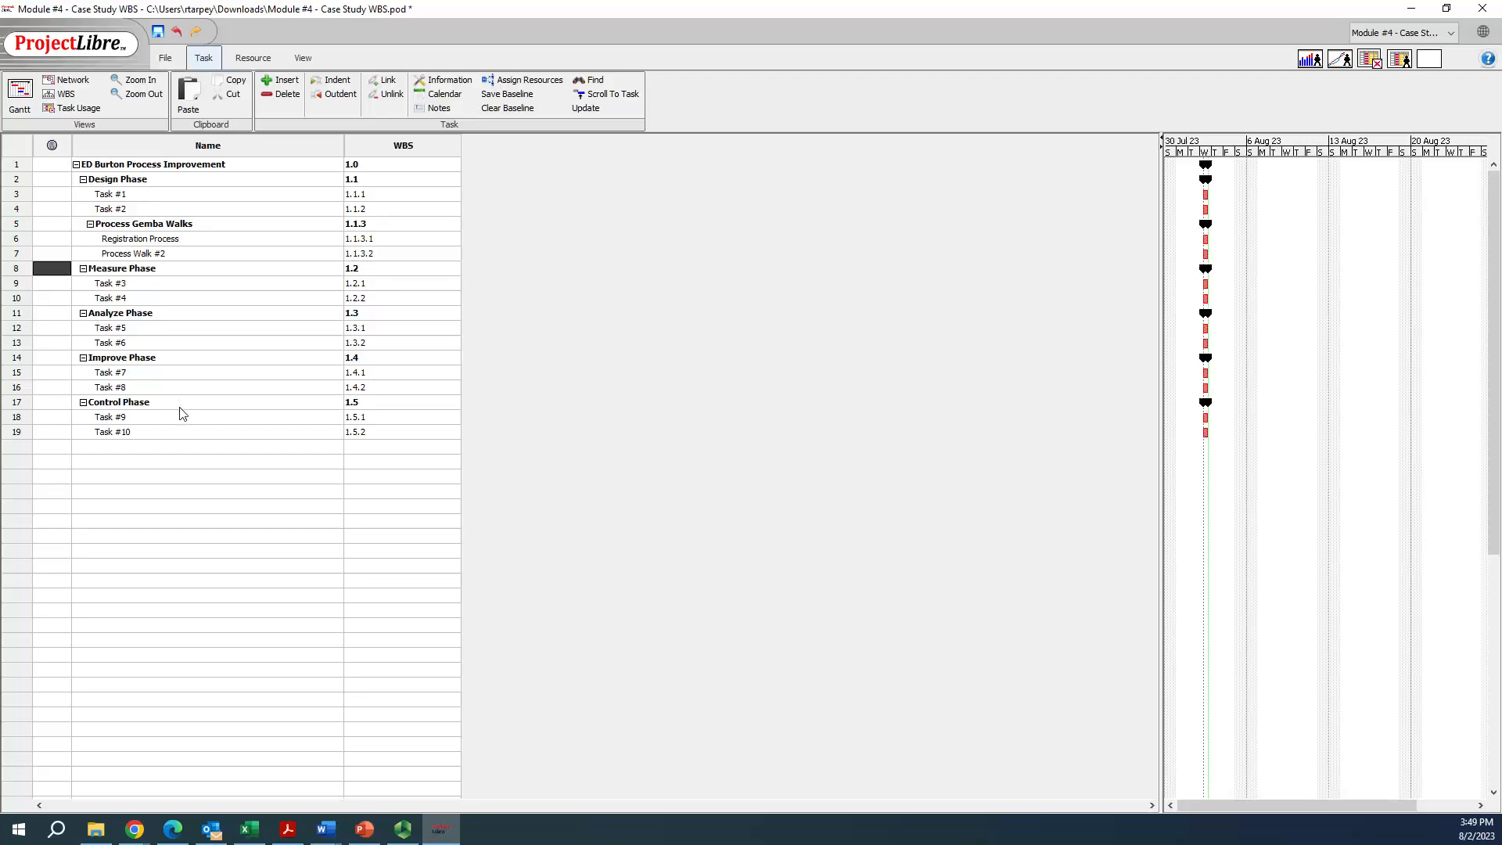
Switch to the case study in Word and review the Gemba walks requirement and the detail task table on page 15
key(alt+Tab)
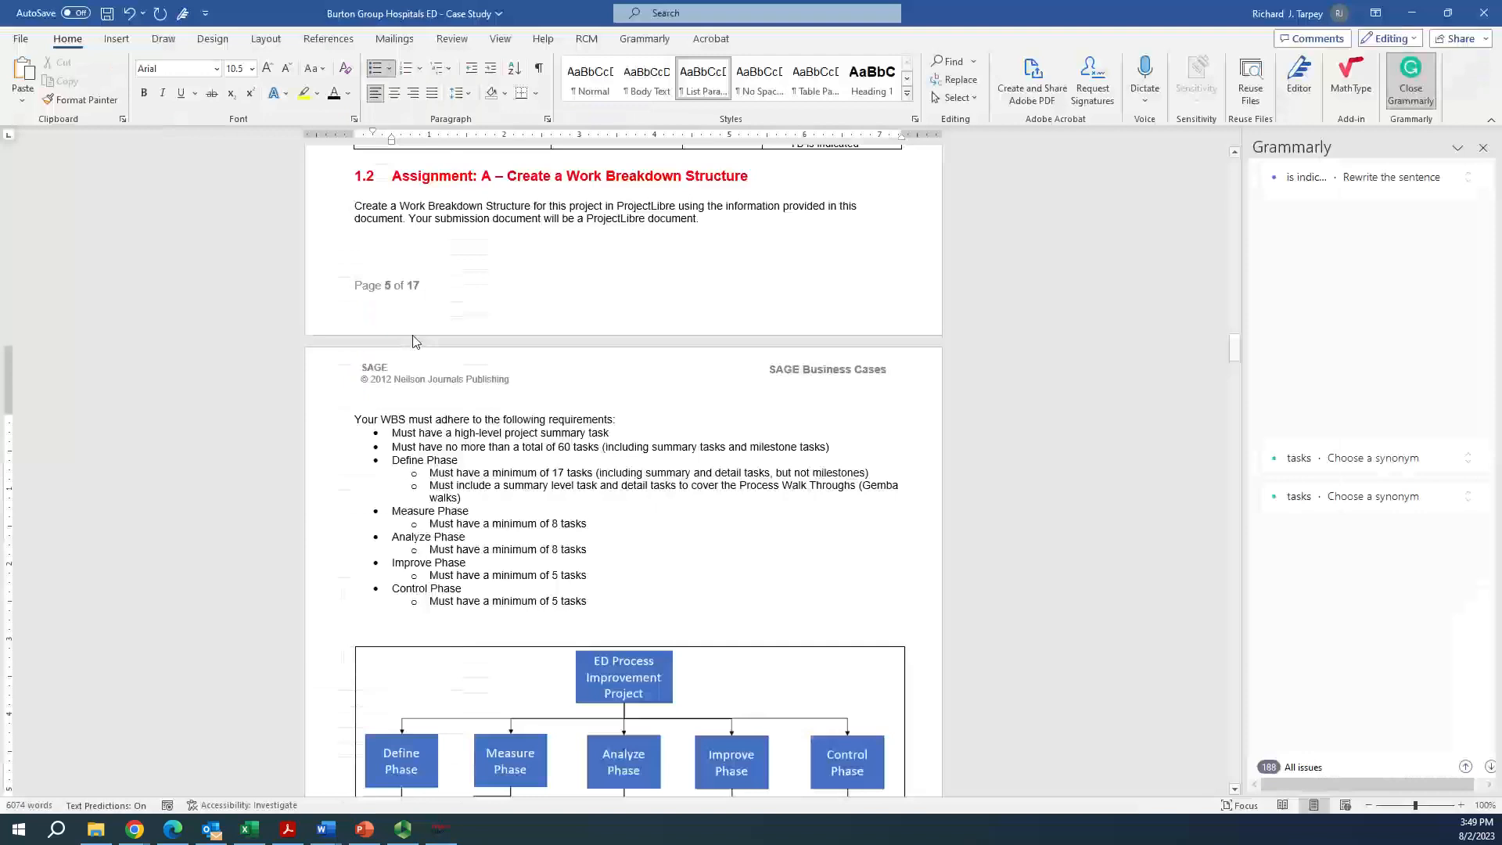
triple_click(474, 496)
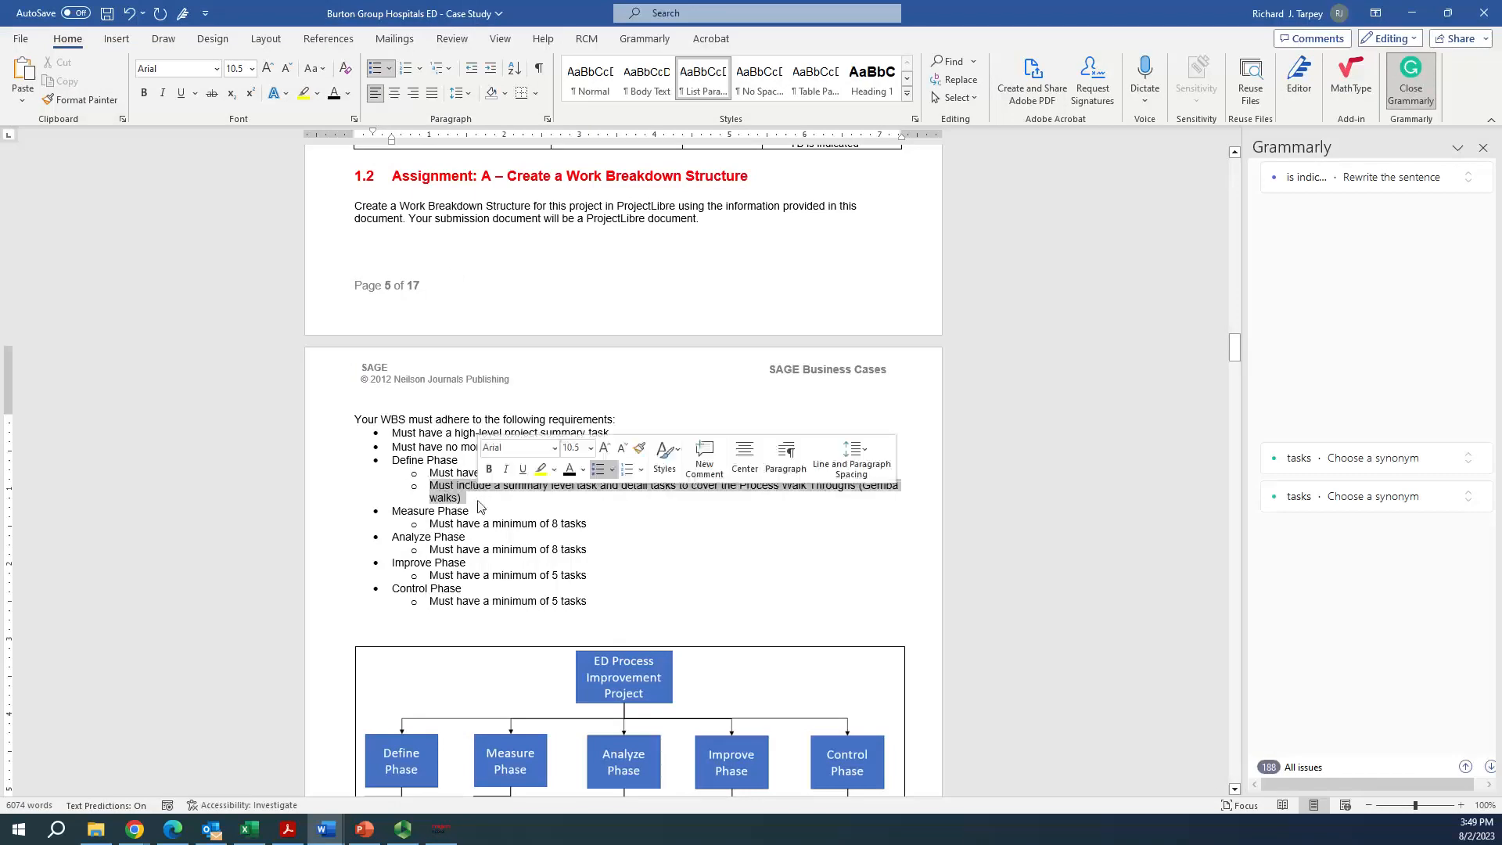
click(495, 510)
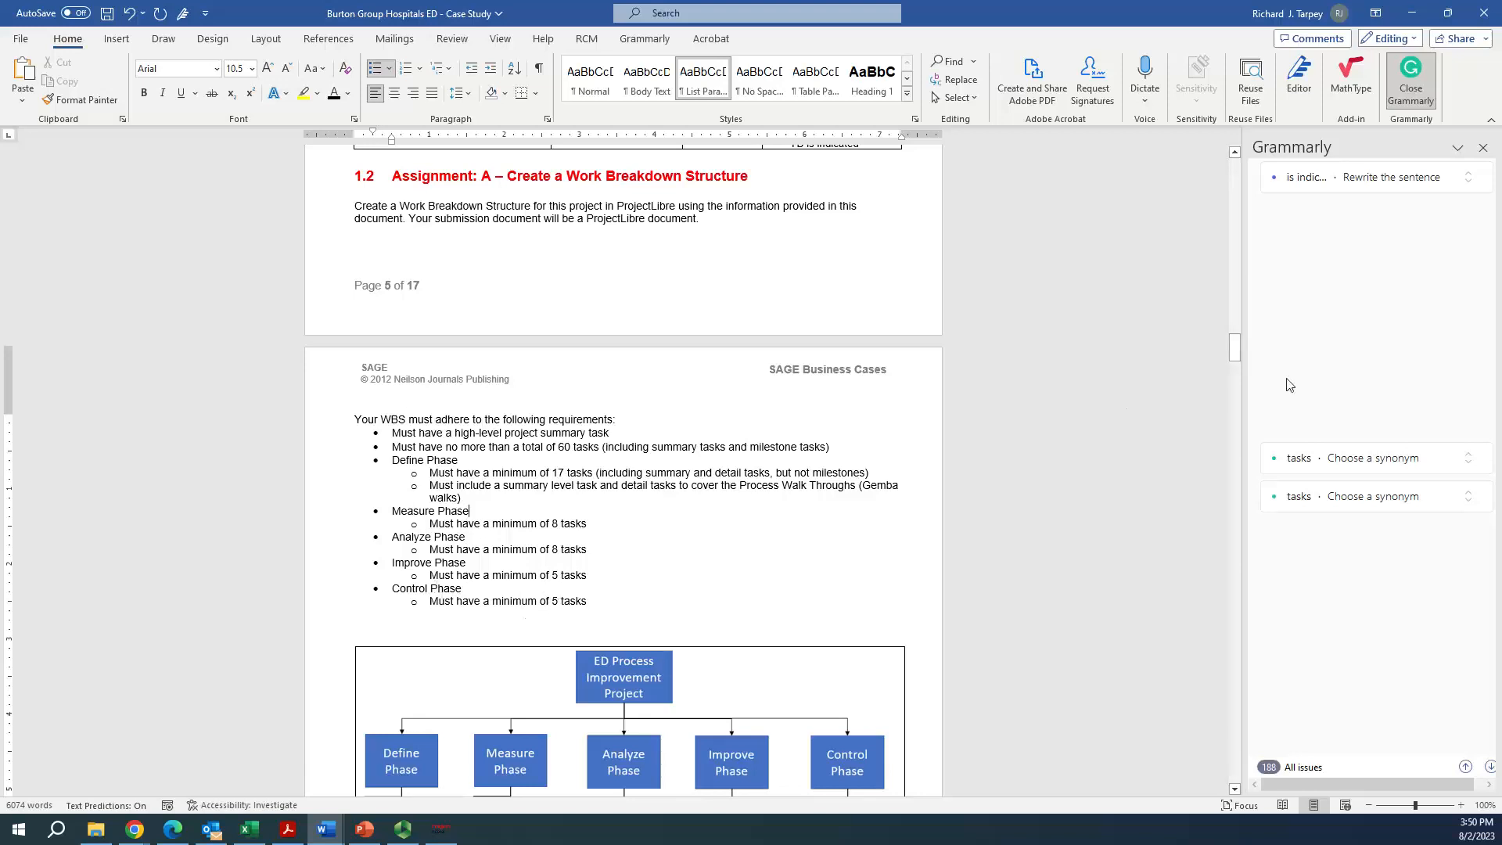
drag(1236, 350, 1224, 685)
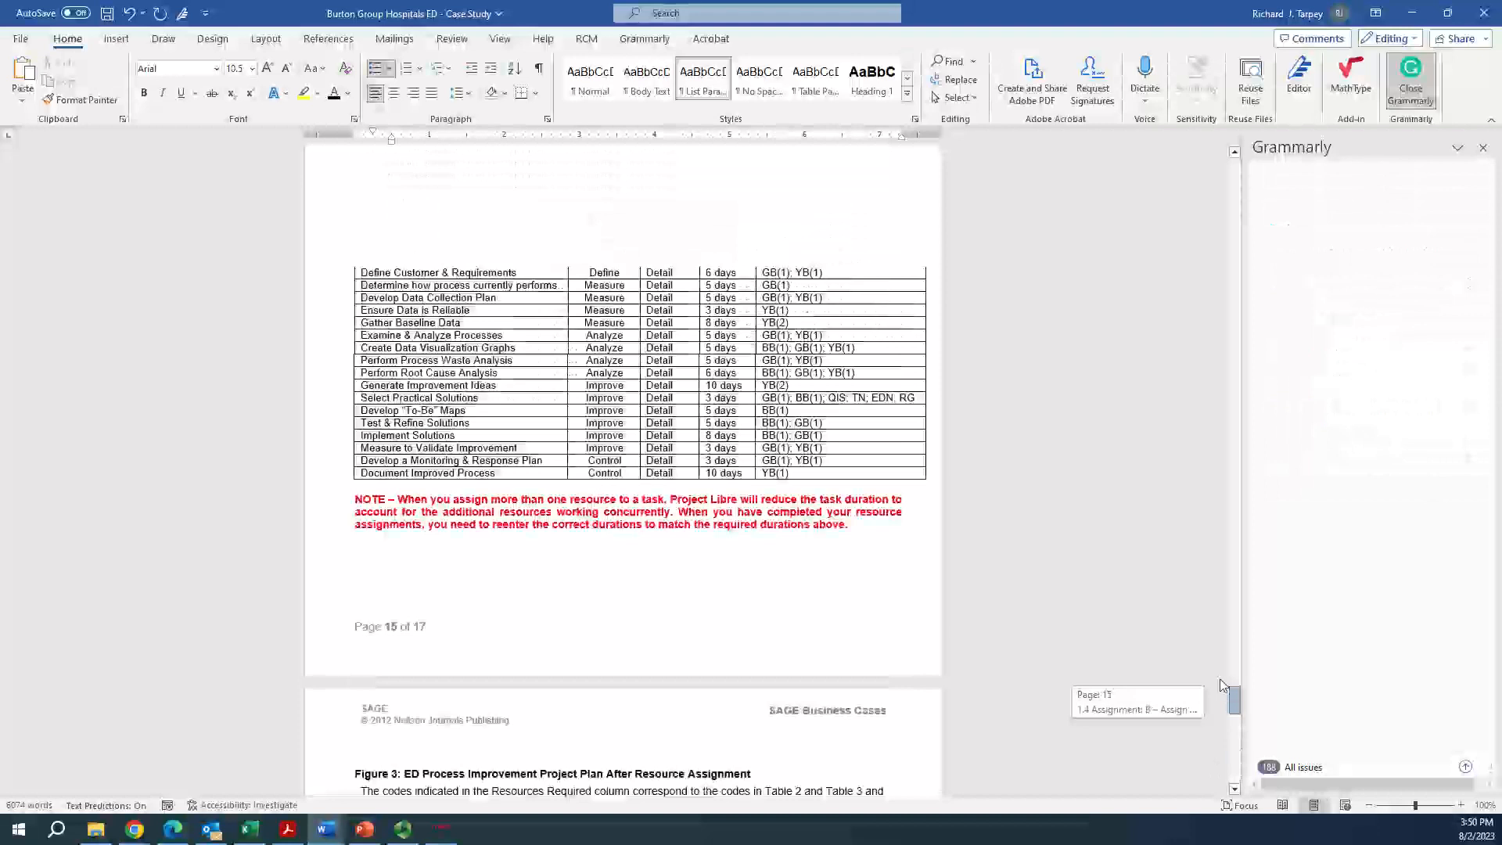
drag(1224, 685, 1225, 678)
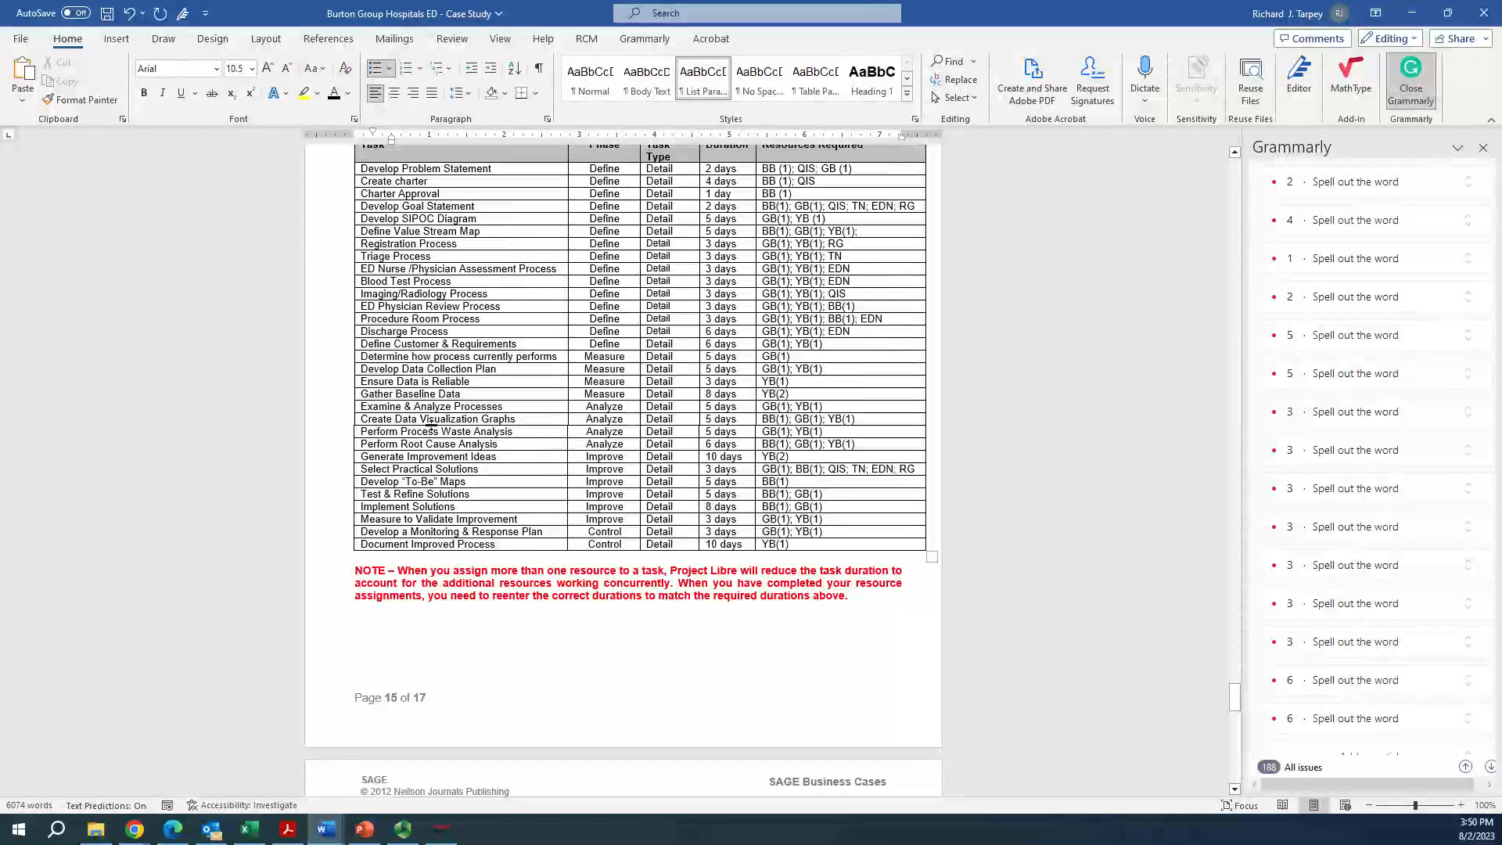
Examine section 1.3.4 Improve Phase for task descriptions, including Generate Ideas to Fix the Problem and Develop Maps of Processes Based on Different Solutions
drag(1236, 701, 1244, 588)
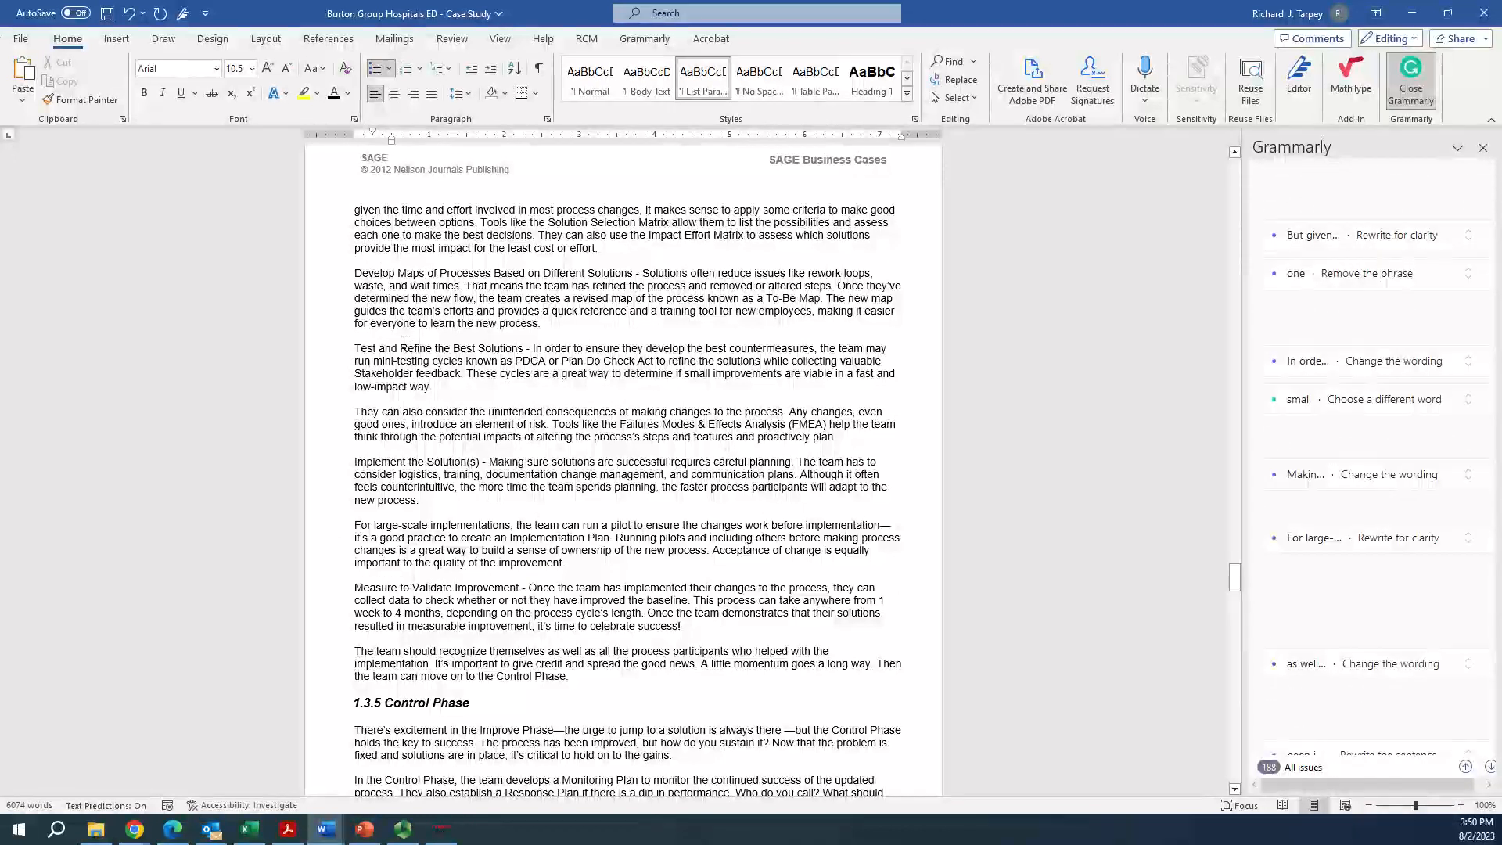
scroll(443, 388, up, 3)
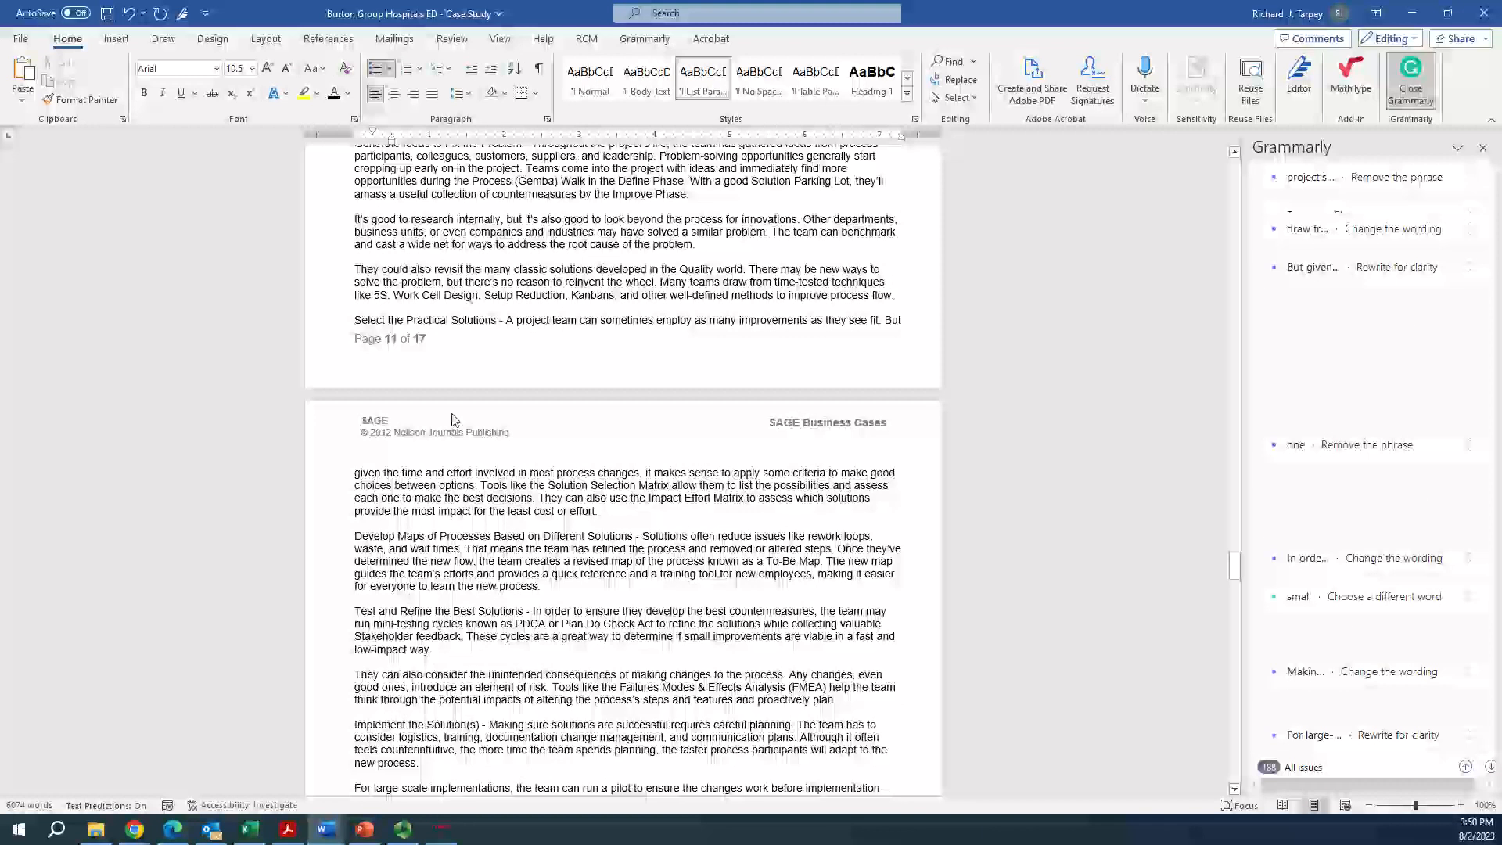
scroll(452, 420, up, 3)
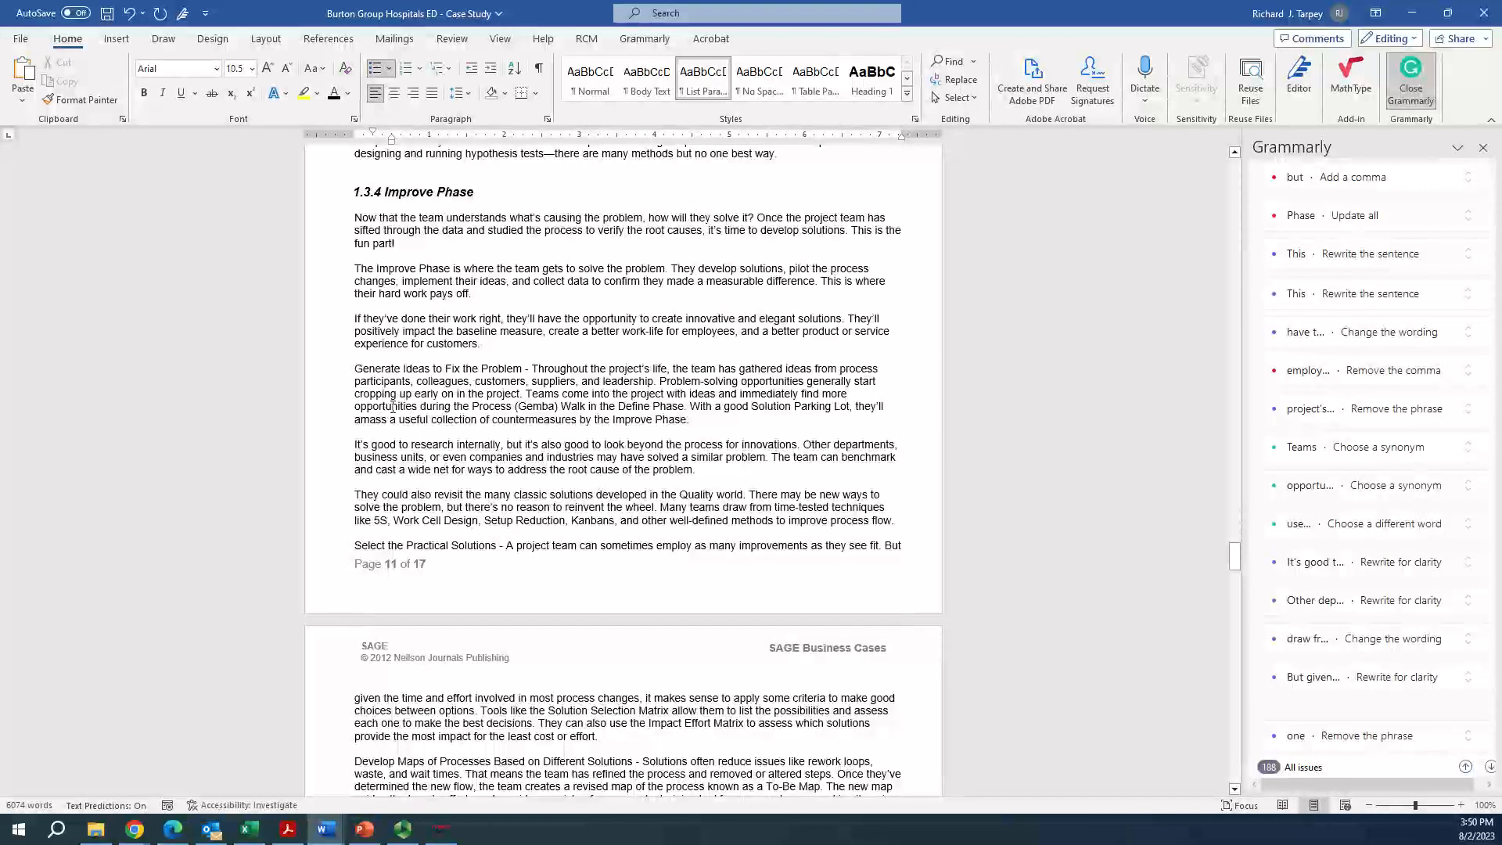
drag(355, 368, 524, 369)
scroll(439, 495, down, 2)
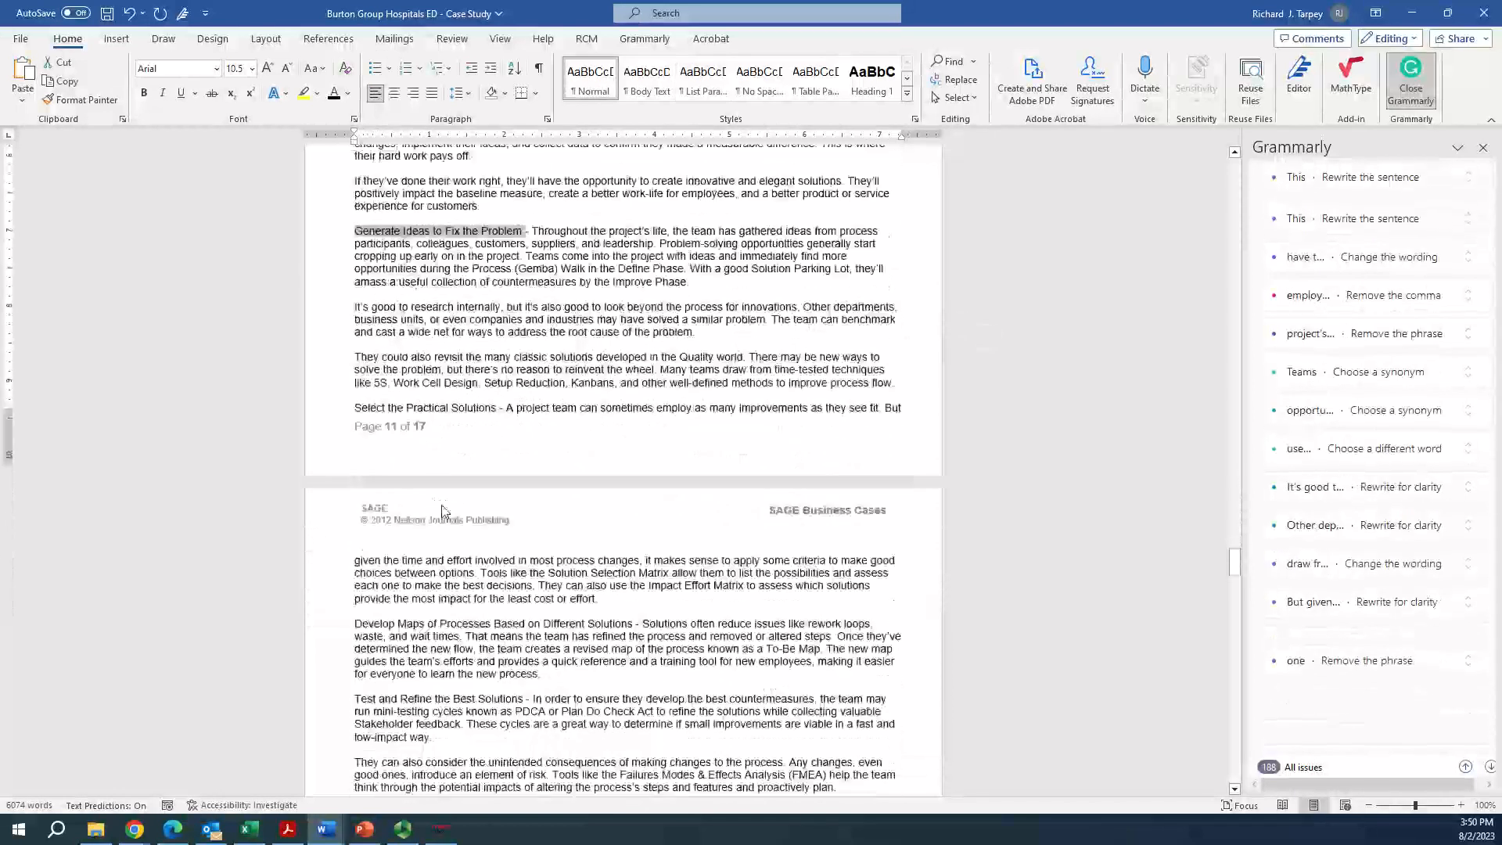
drag(356, 611, 616, 611)
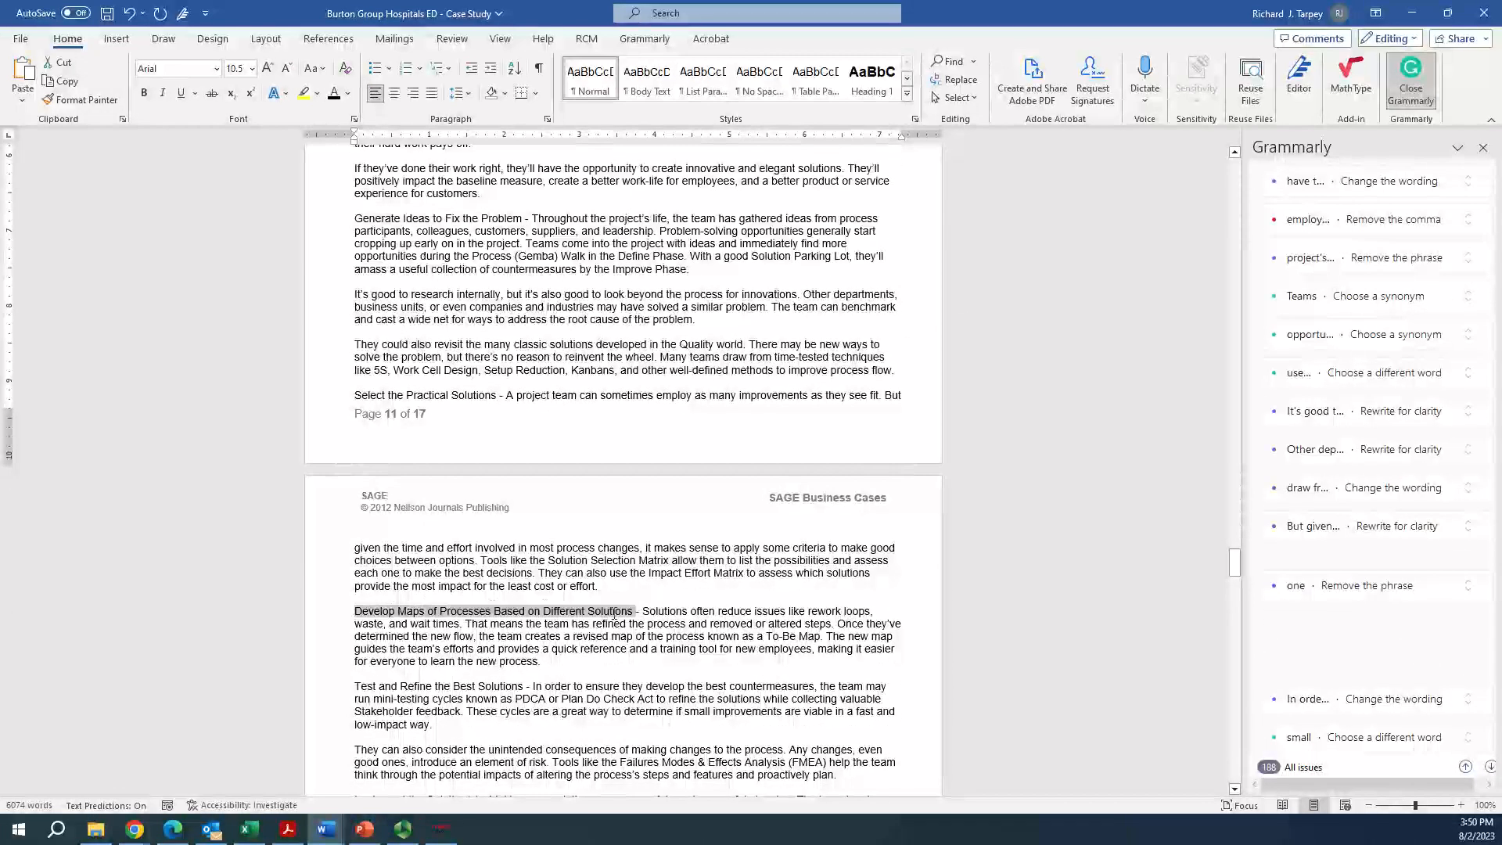
click(547, 661)
scroll(527, 621, up, 1)
scroll(526, 621, up, 3)
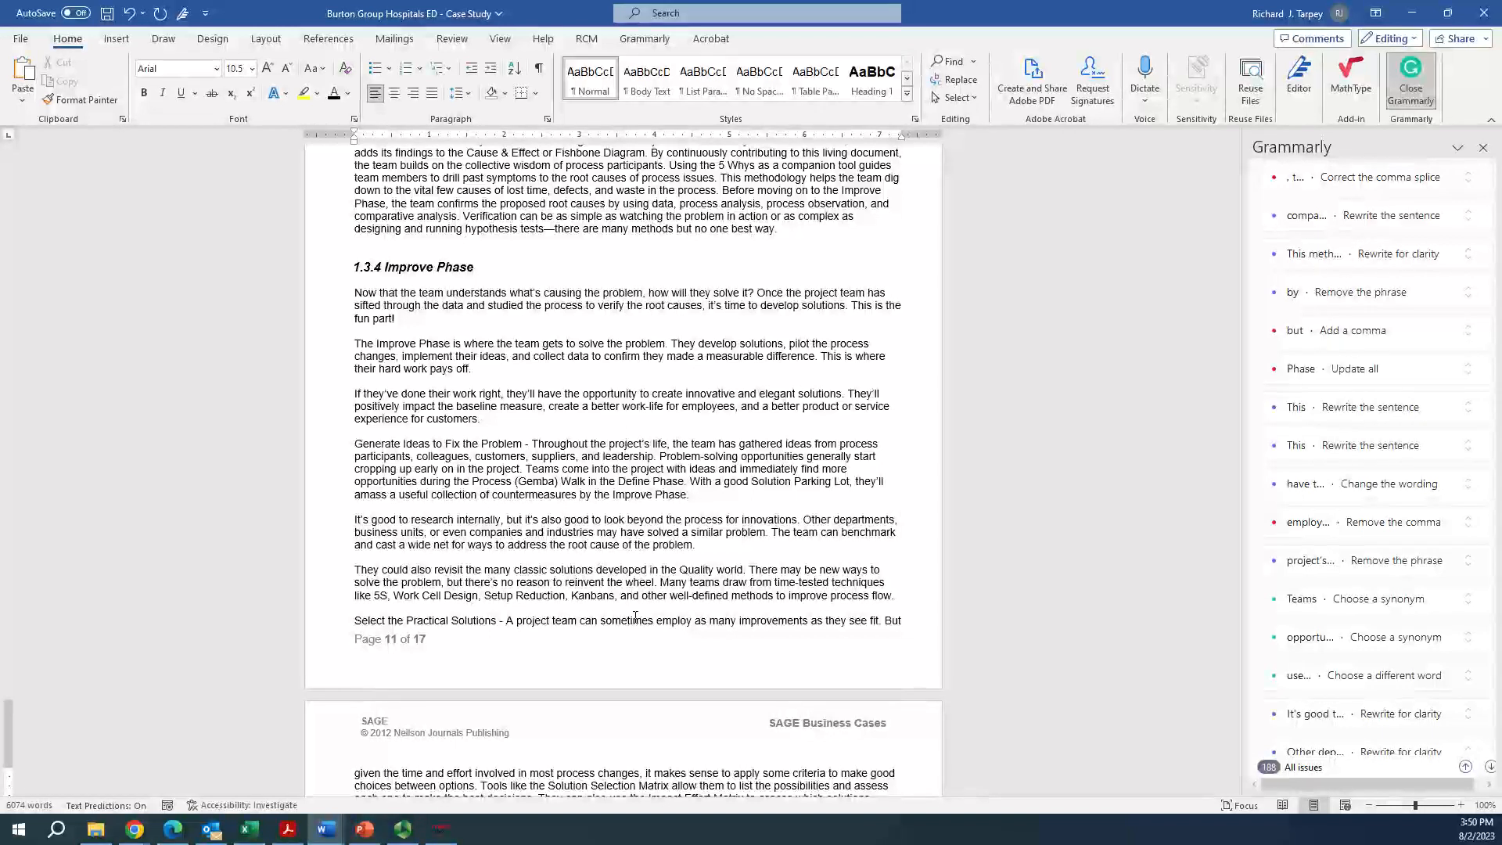
Check the Project Planning-WBS instructions and go back to the list of WBS requirements in the Burton case study
drag(1235, 566, 1242, 469)
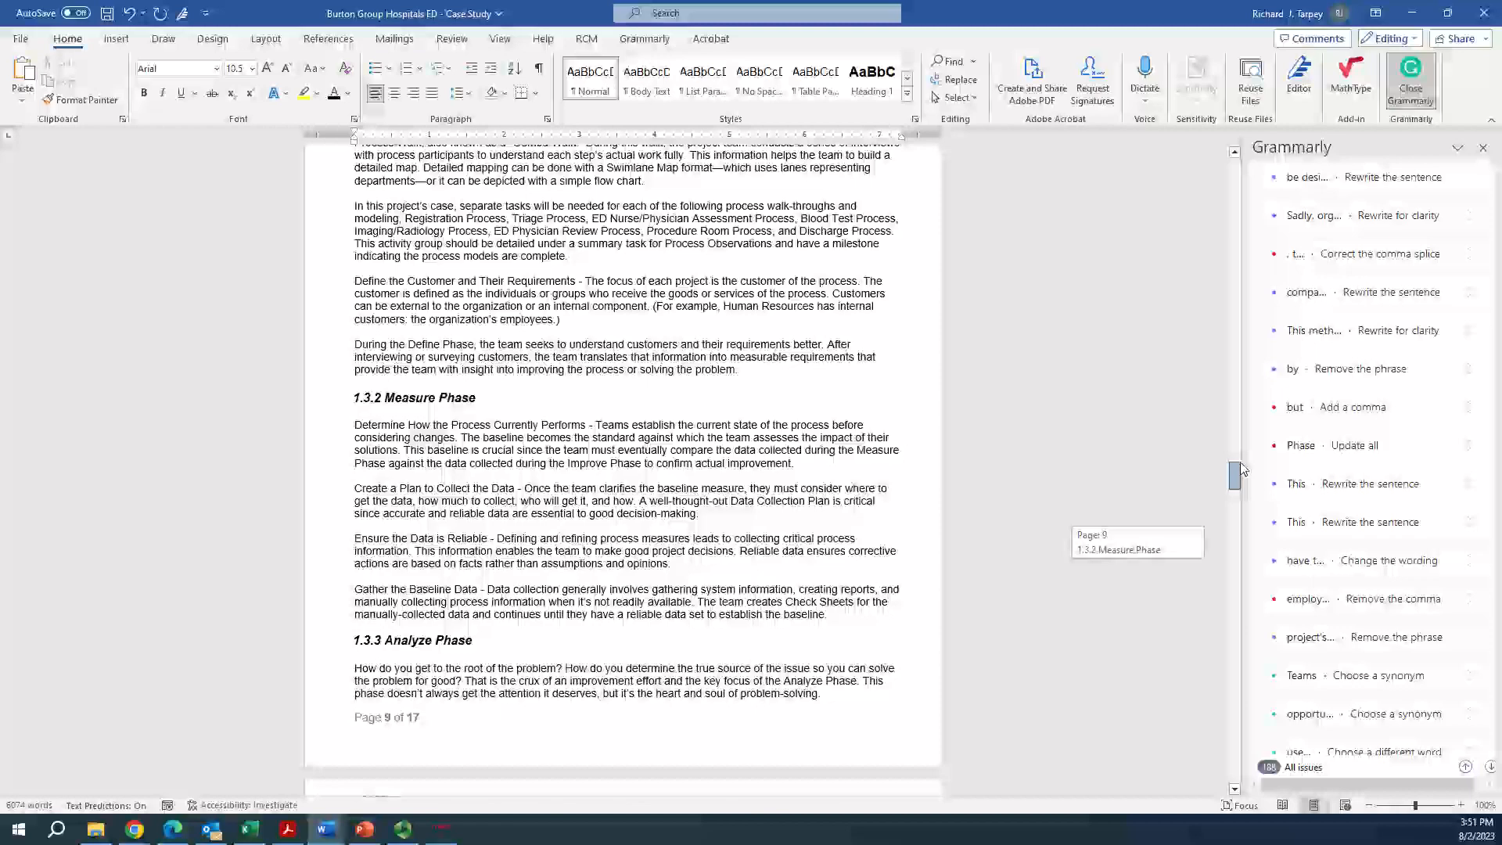
drag(1242, 469, 1238, 454)
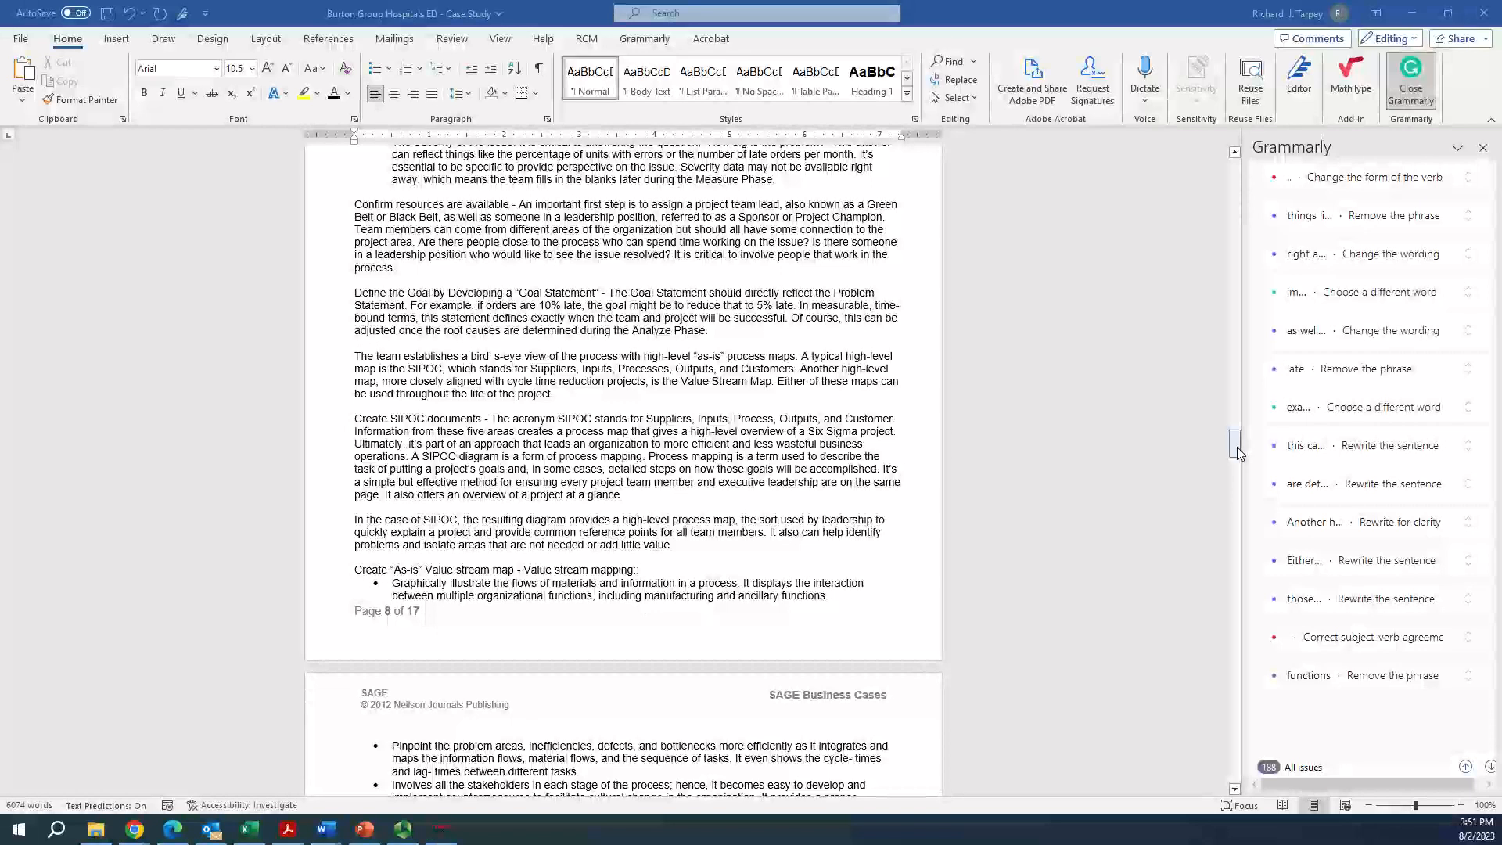
key(alt+Tab)
scroll(739, 477, down, 3)
scroll(740, 477, up, 6)
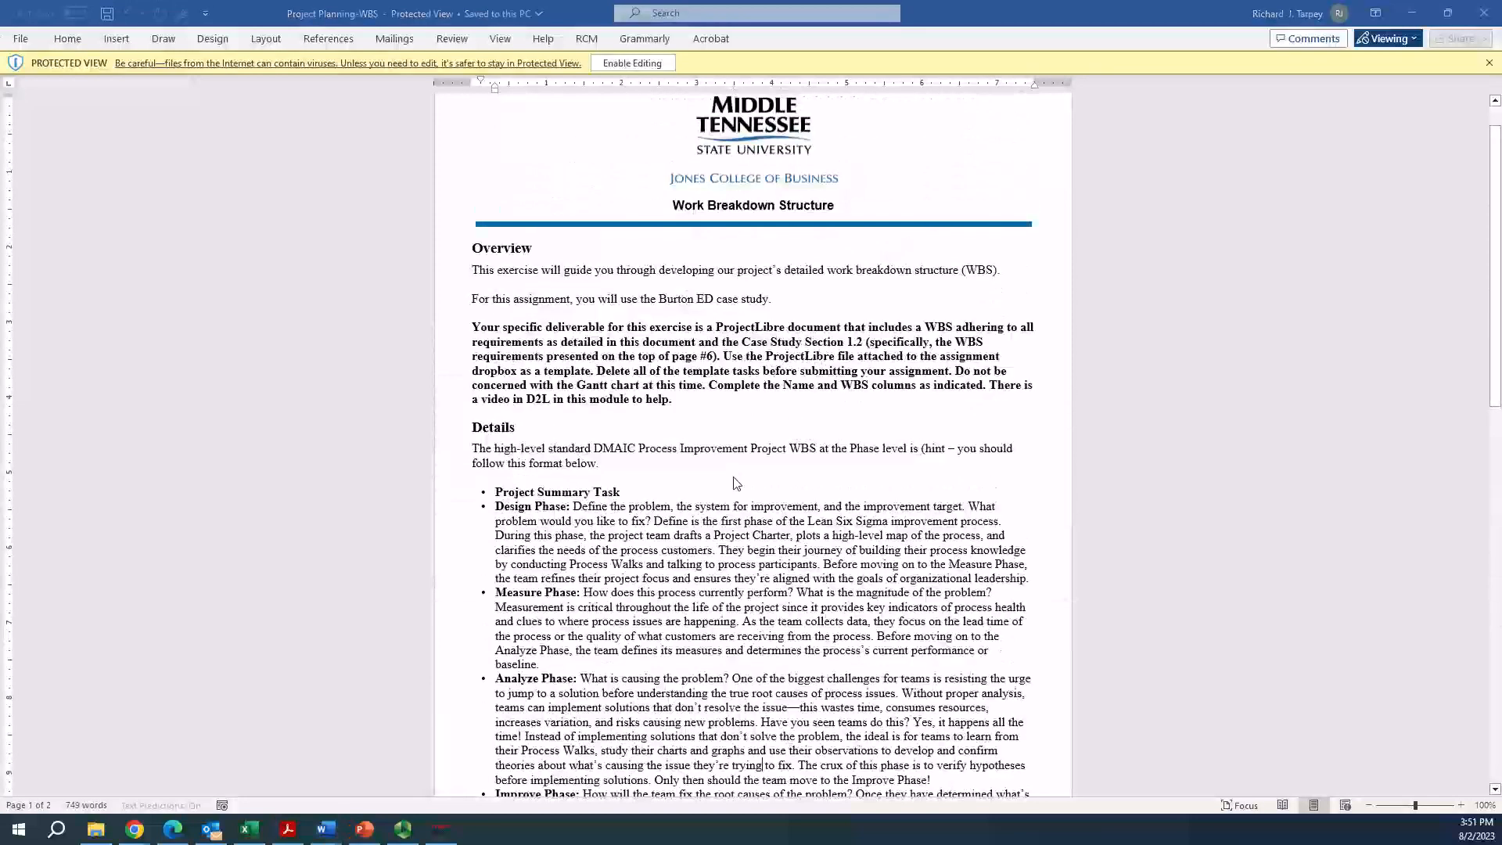
key(alt+Tab)
drag(1236, 447, 1238, 355)
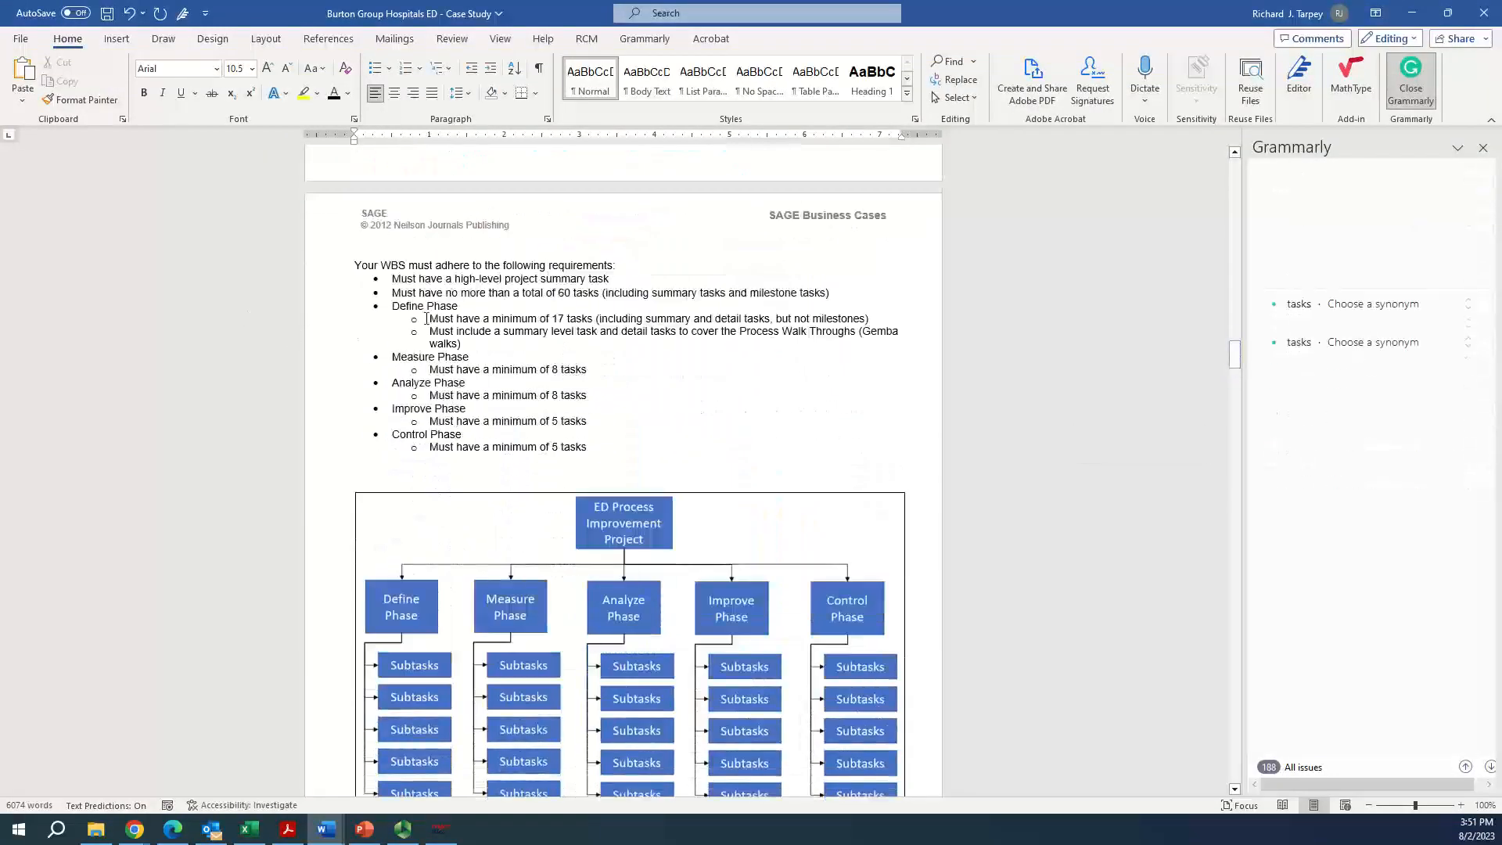
Review the minimum task requirements for each DMAIC phase and switch to ProjectLibre to look over the drafted WBS
click(568, 317)
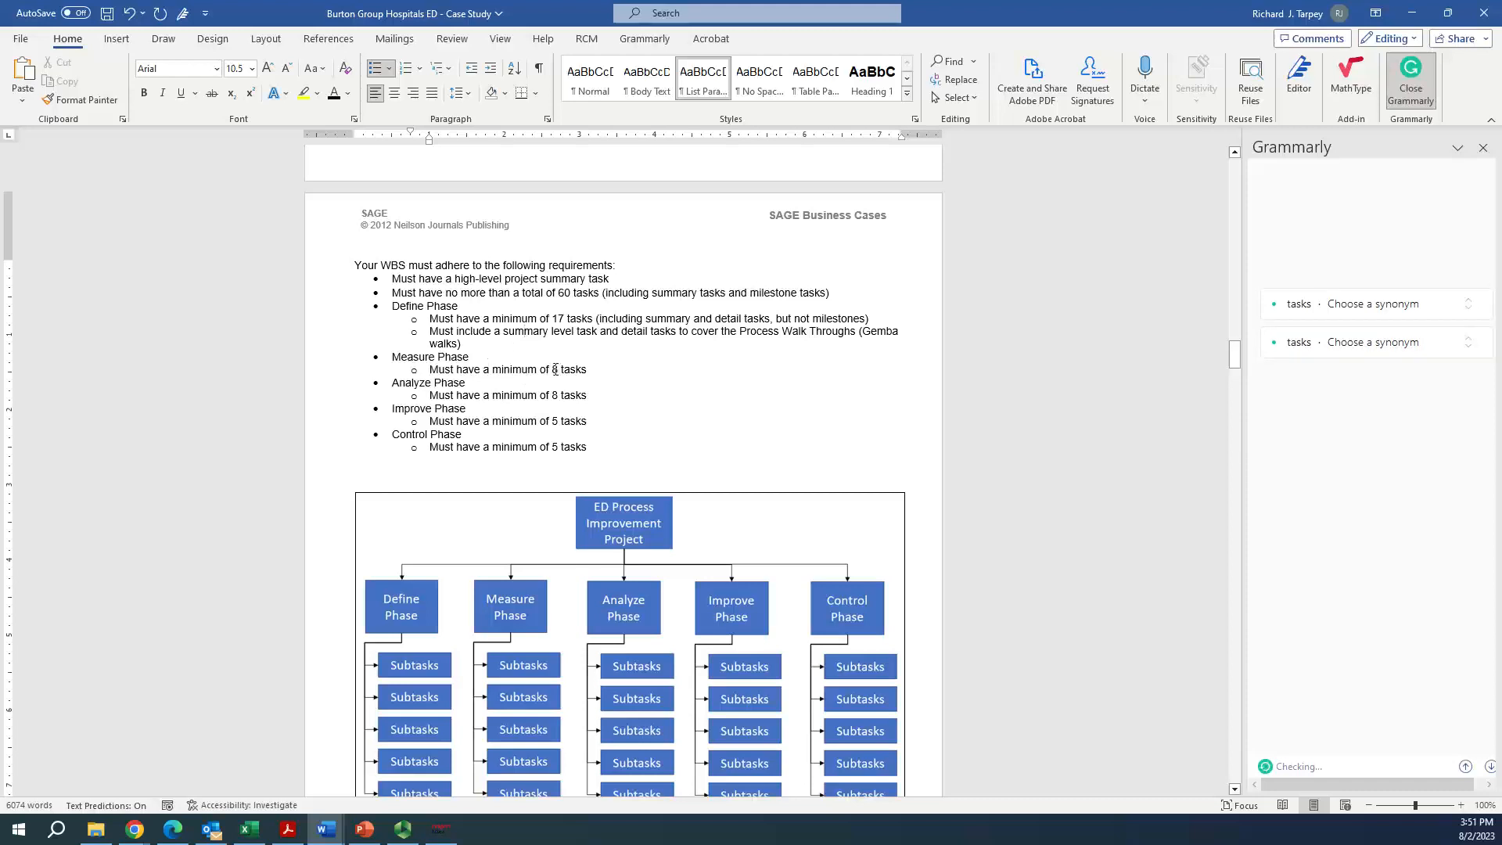
click(435, 383)
click(562, 420)
click(422, 413)
click(399, 434)
key(alt+Tab)
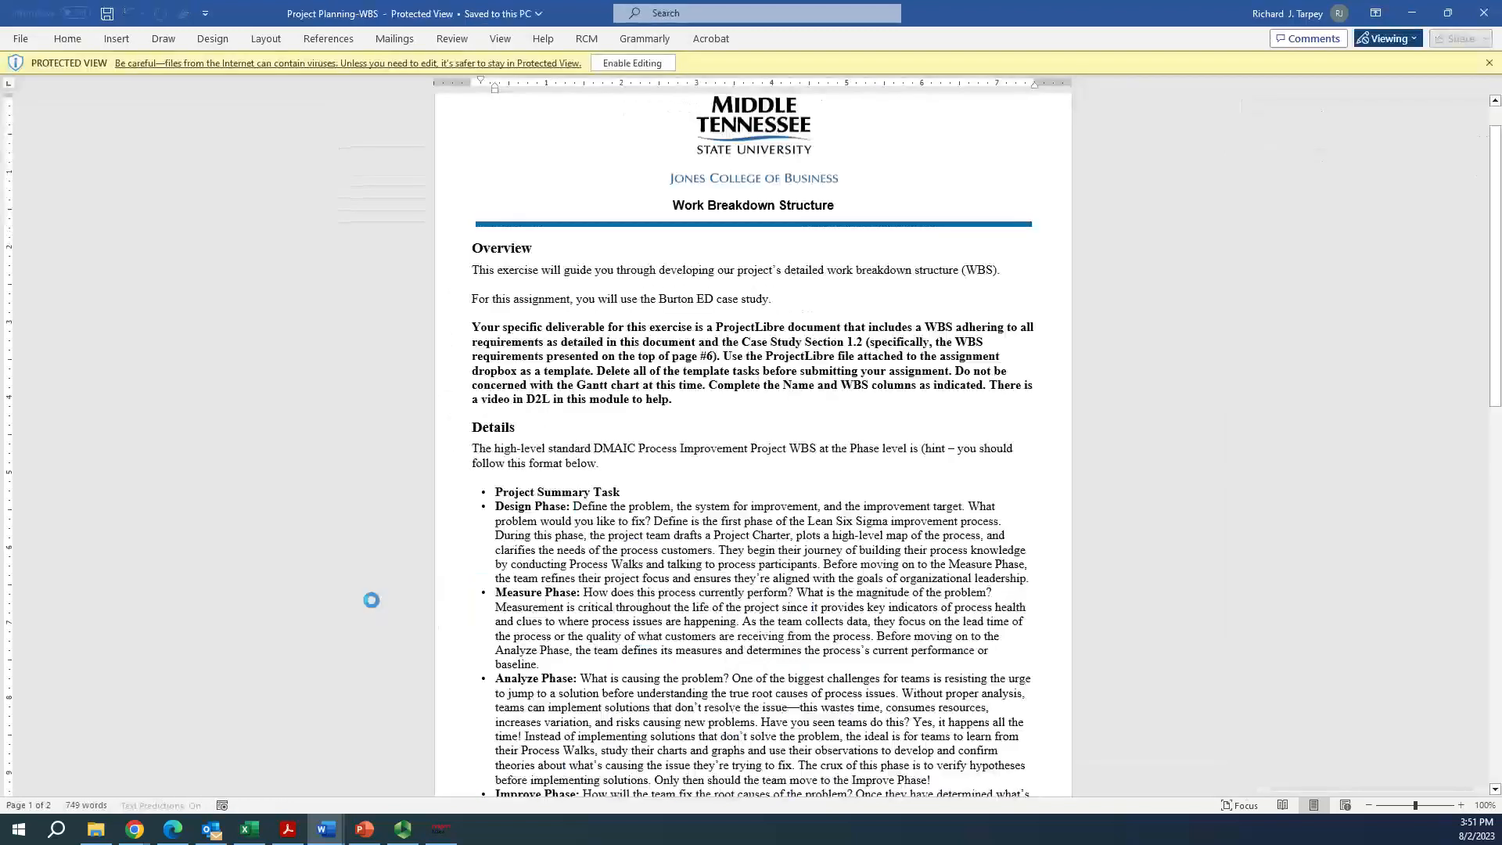
key(alt+Tab)
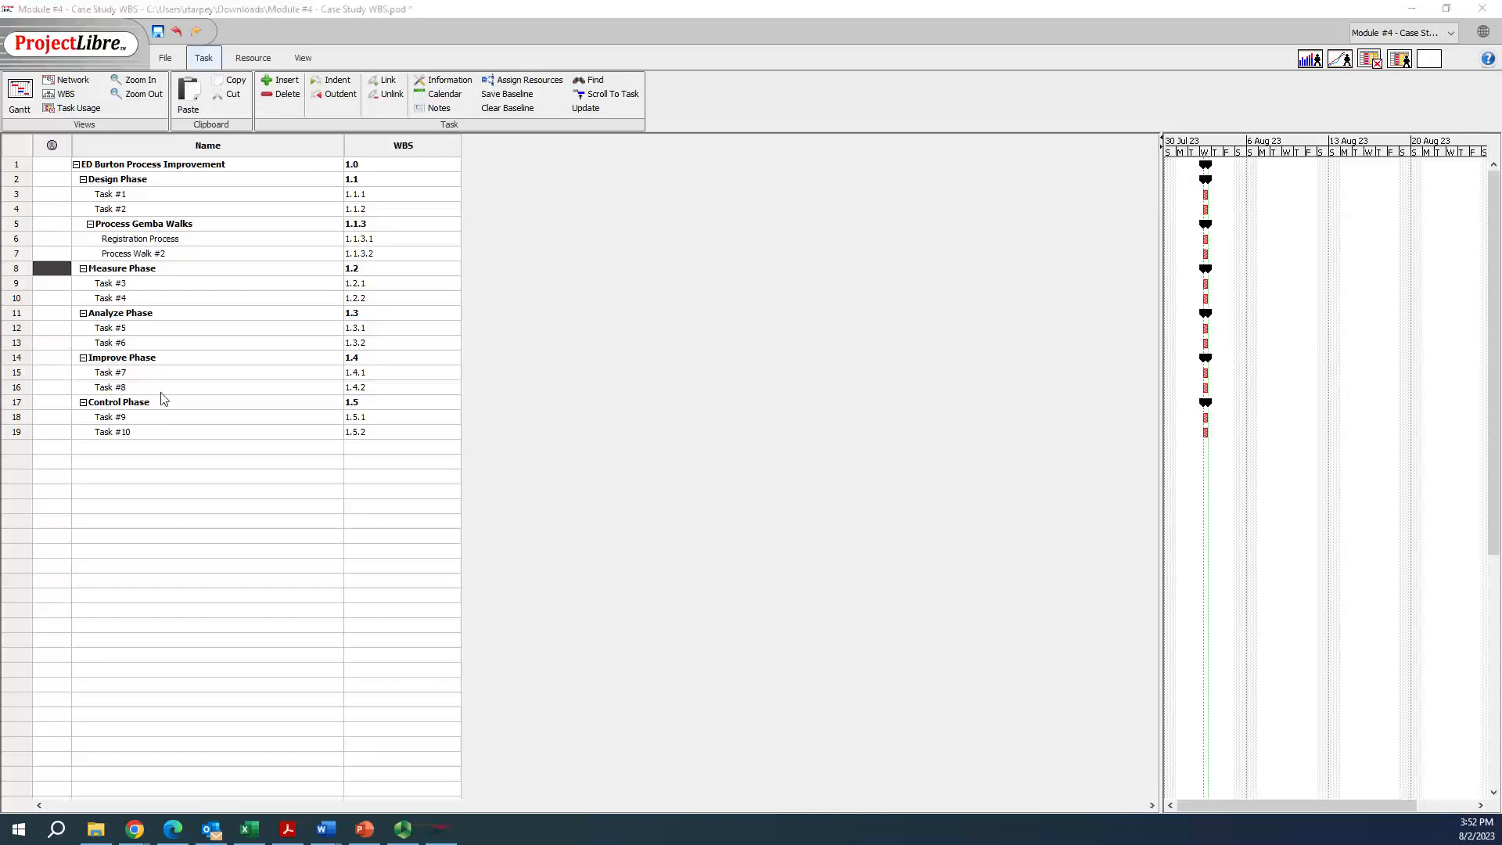
Switch back to the case study in Word and examine the WBS hierarchical and outline examples and the start of section 1.3 Project Planning
key(alt+Tab)
scroll(499, 346, down, 7)
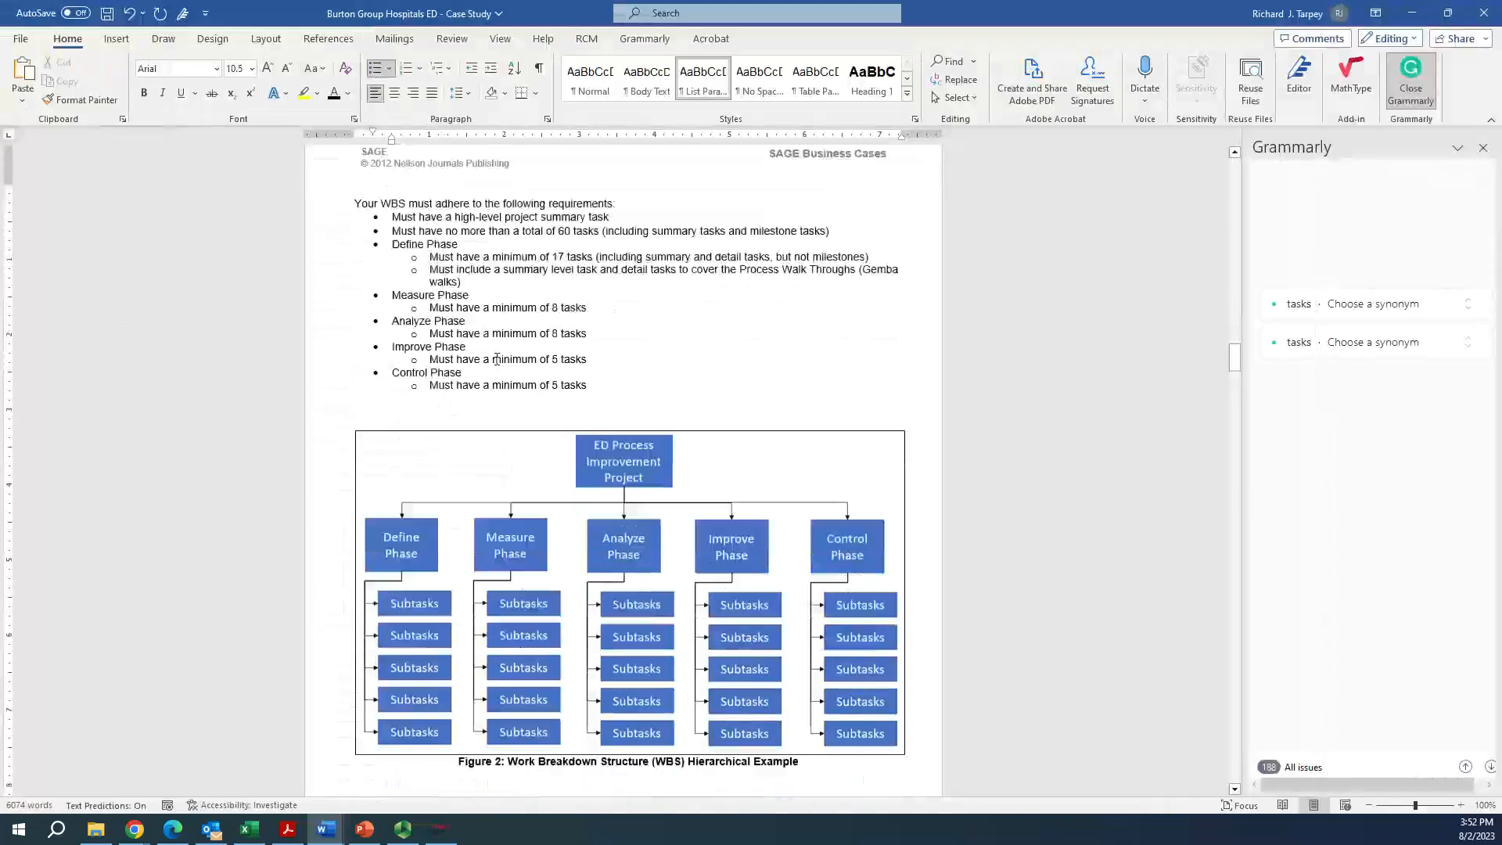
scroll(510, 378, down, 7)
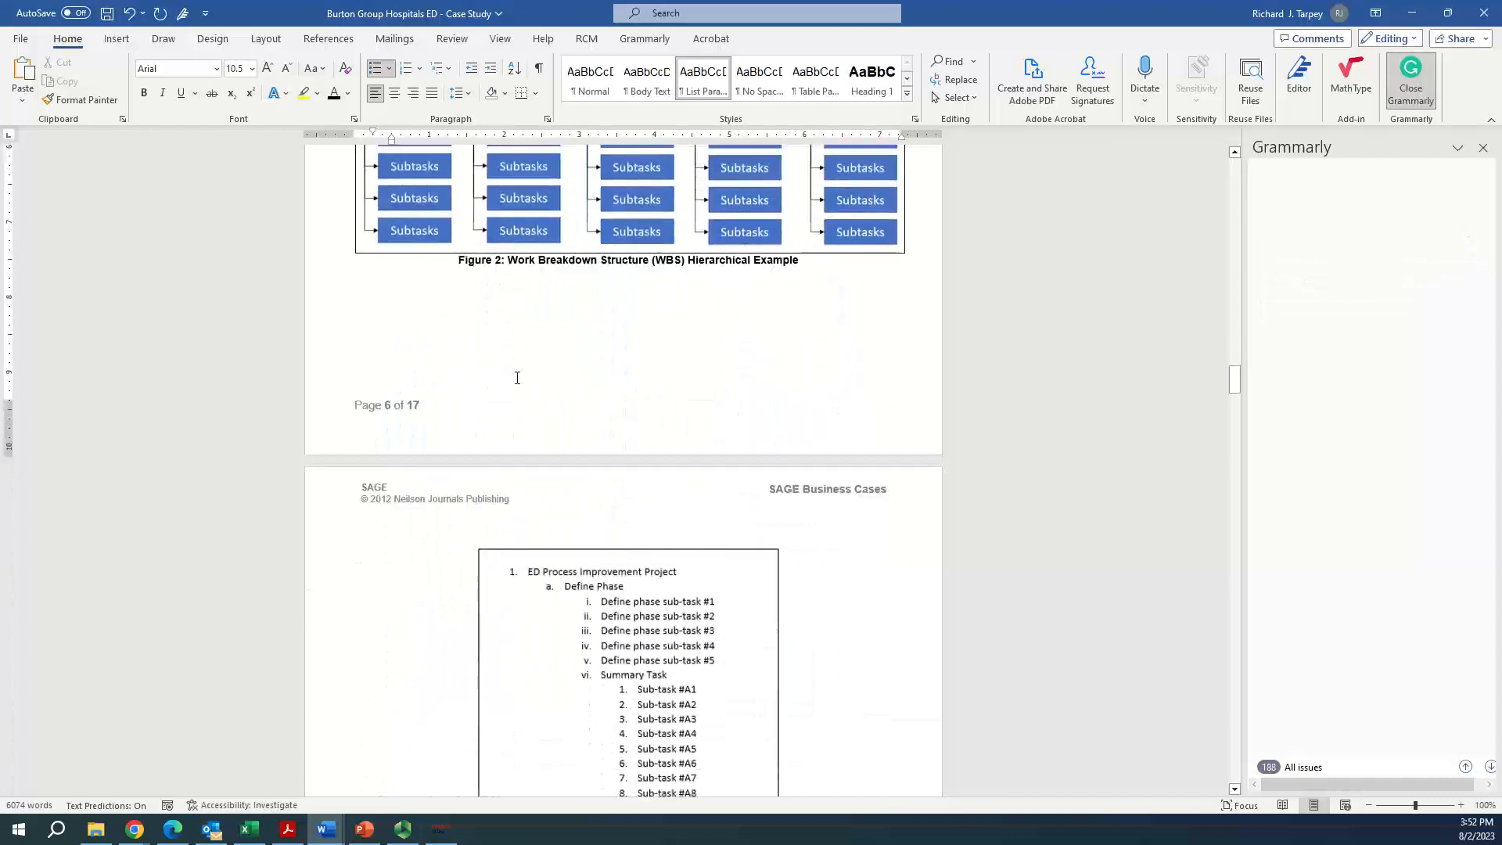
scroll(517, 381, down, 1)
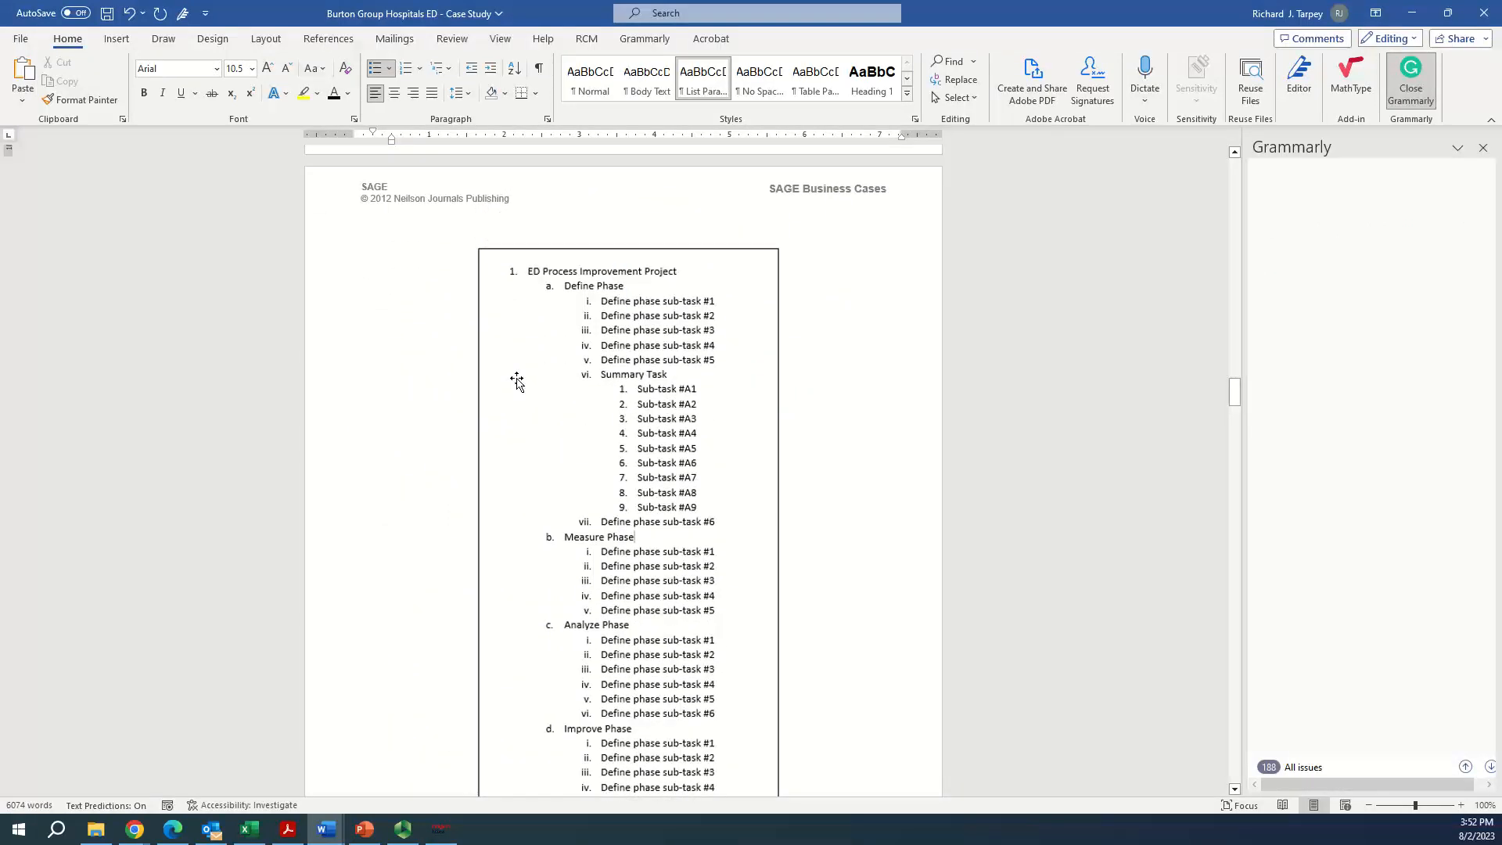
scroll(594, 385, down, 3)
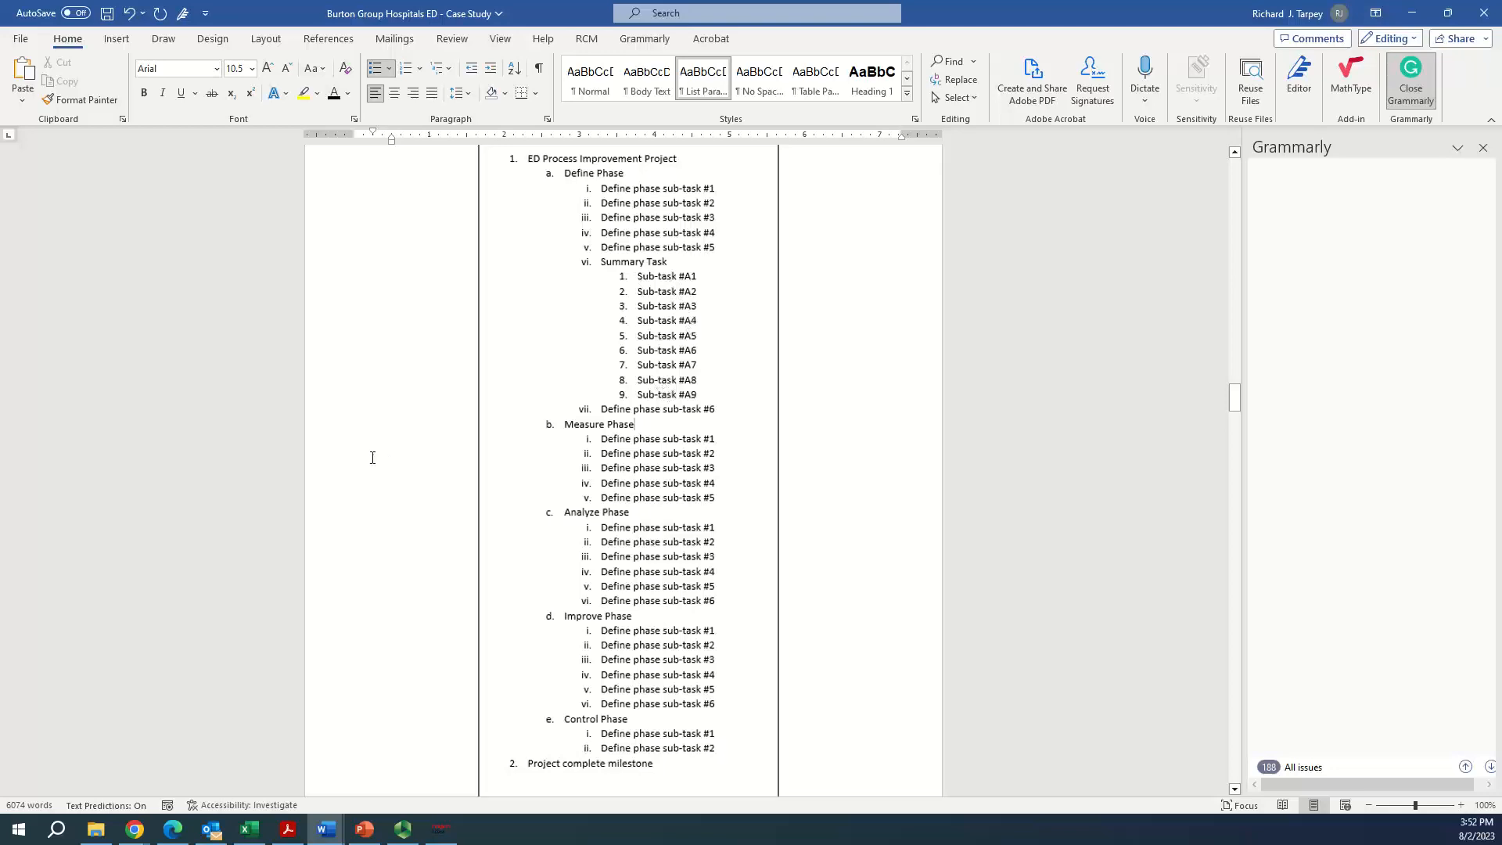
scroll(402, 448, down, 8)
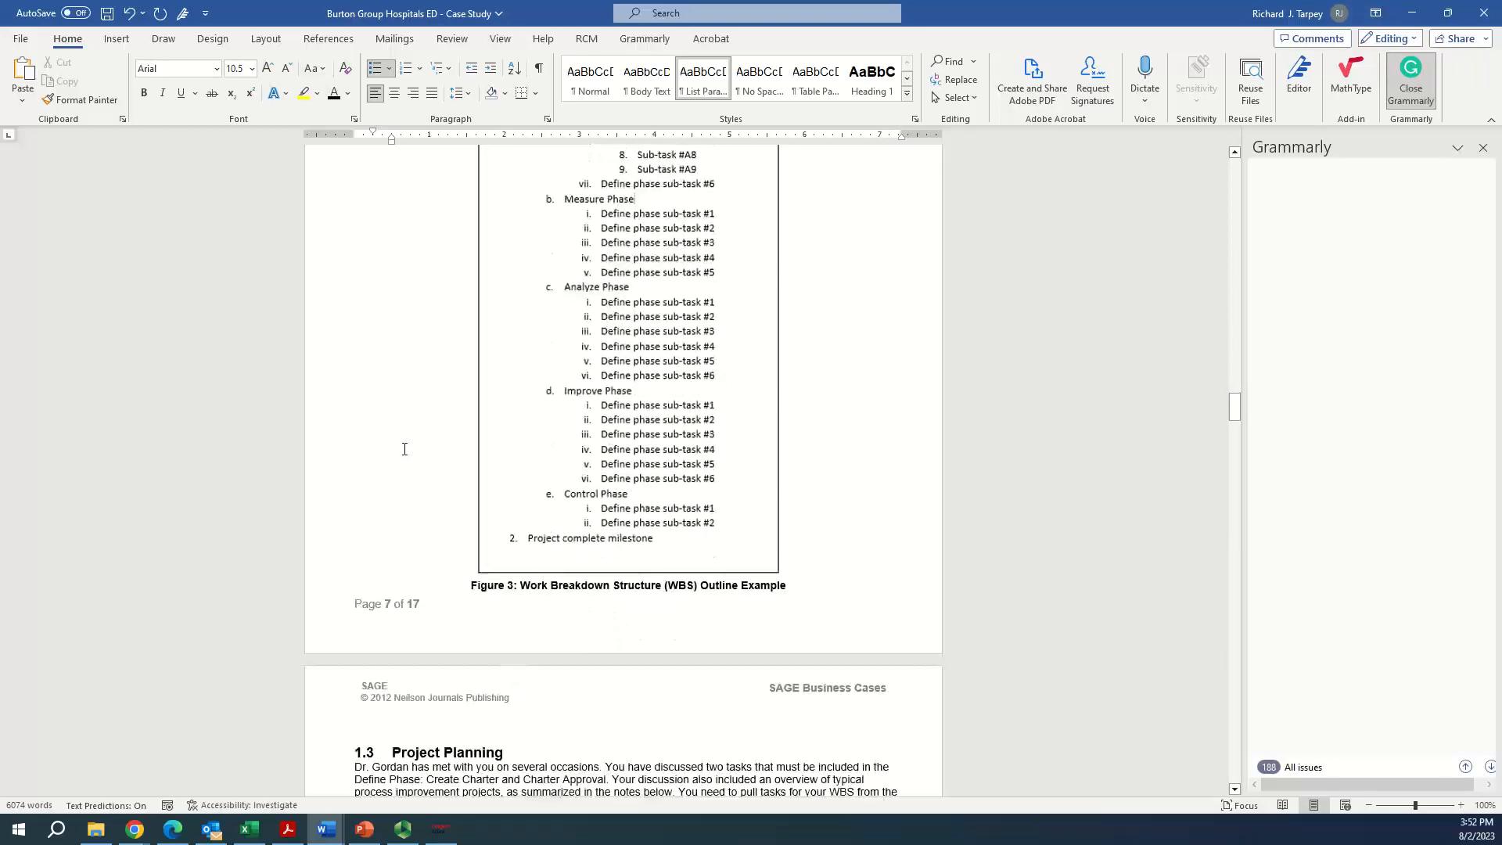
scroll(405, 452, down, 4)
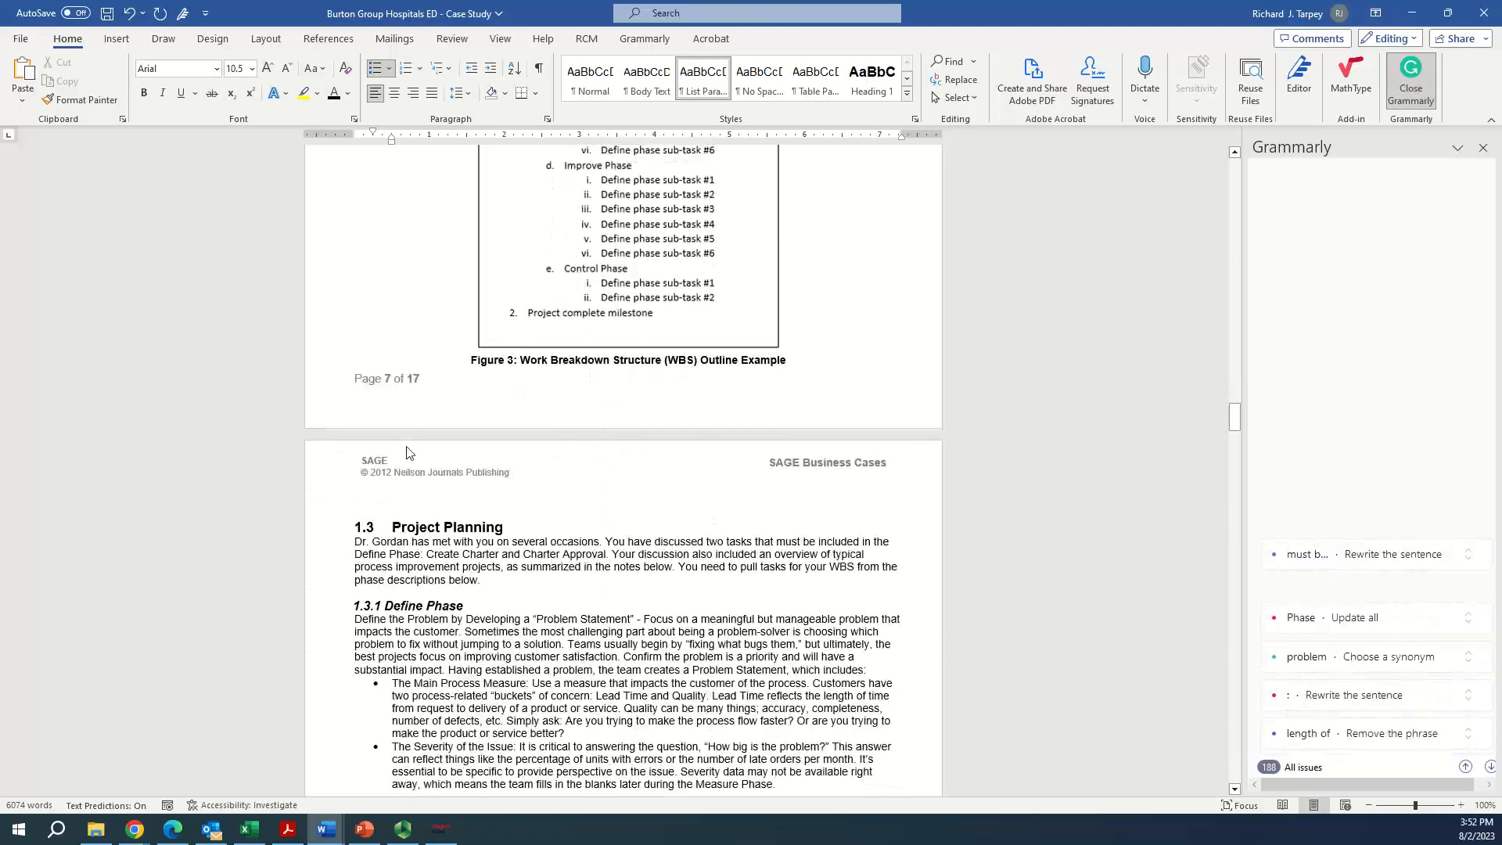
scroll(407, 446, up, 7)
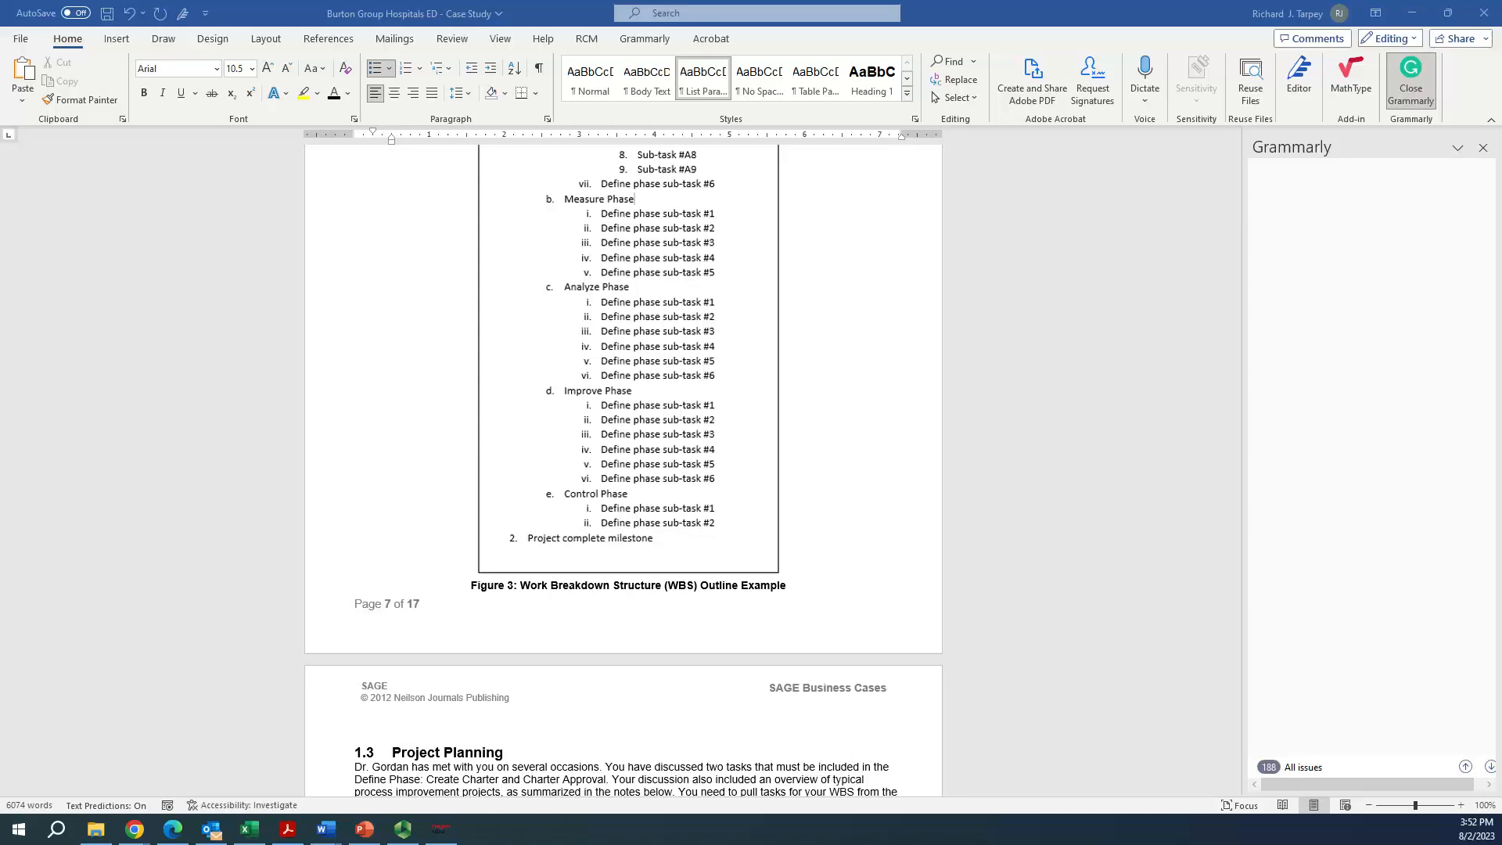
Switch to Chrome and view the Module #4 - Project WBS assignment page with its instructions and attachments
key(alt+Tab)
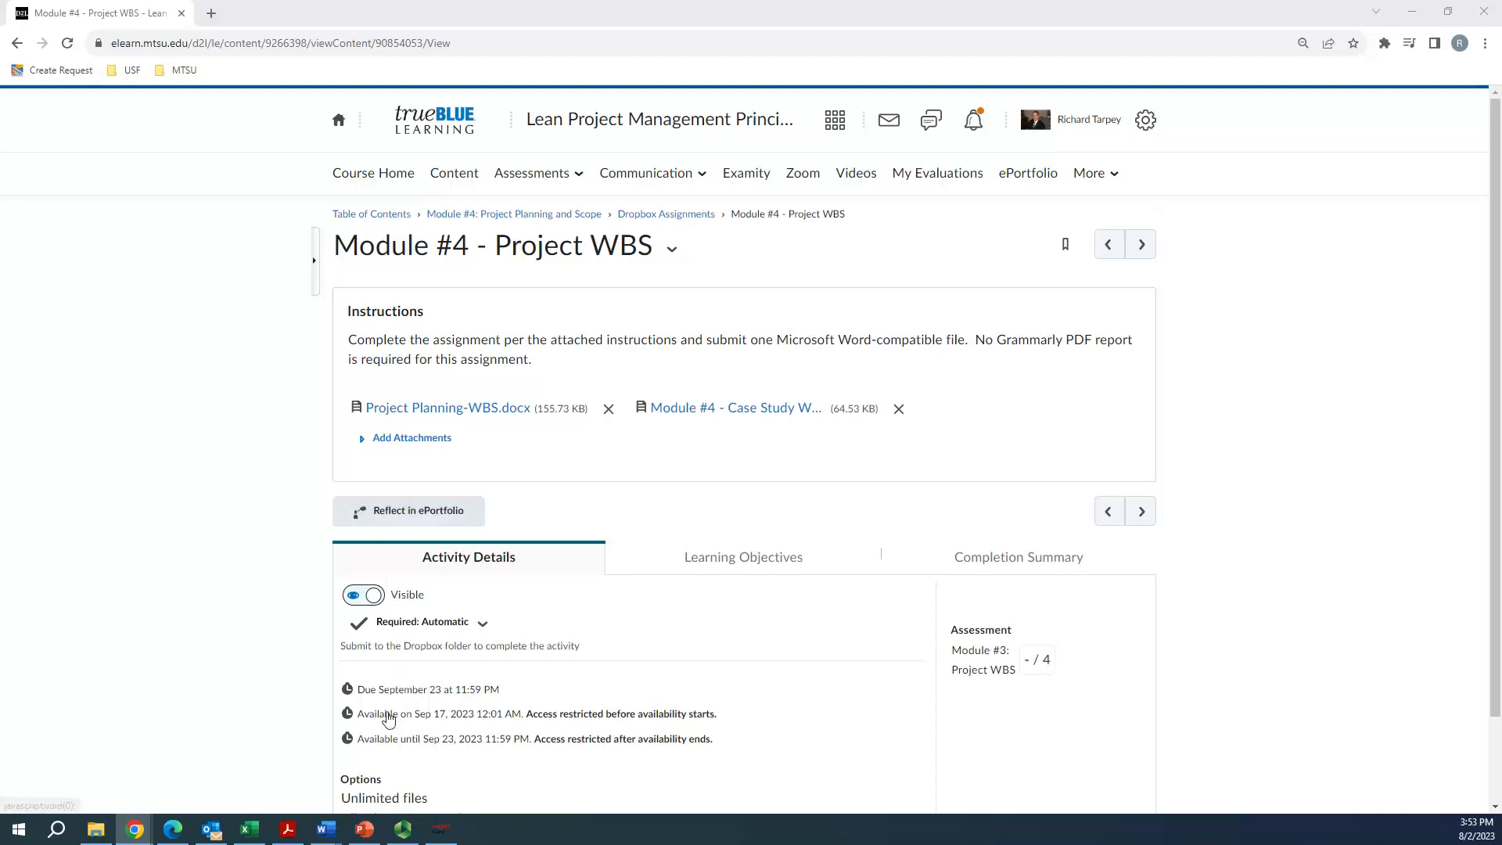
mouse_move(362, 832)
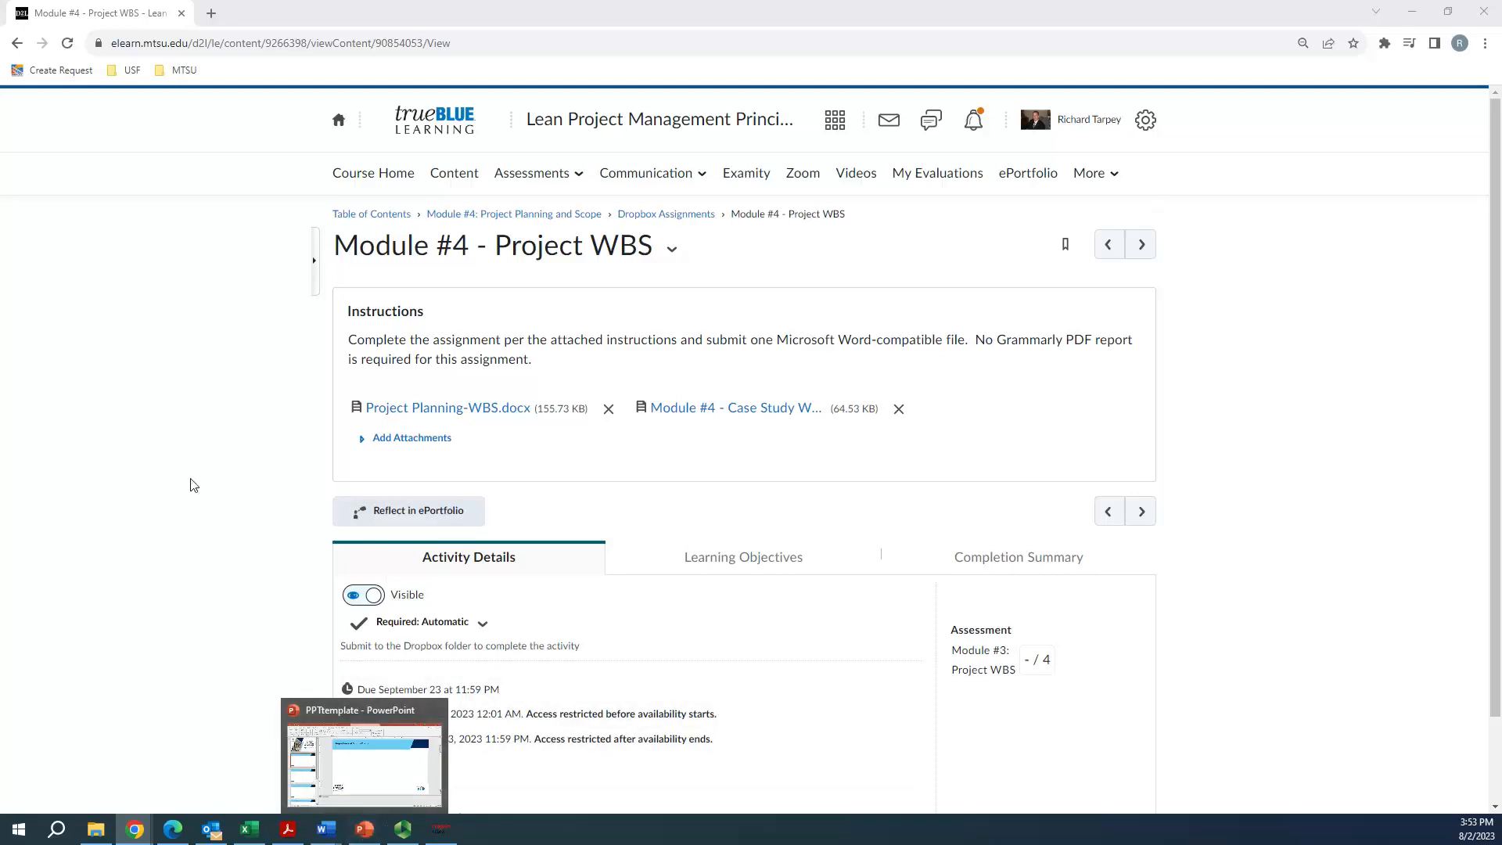